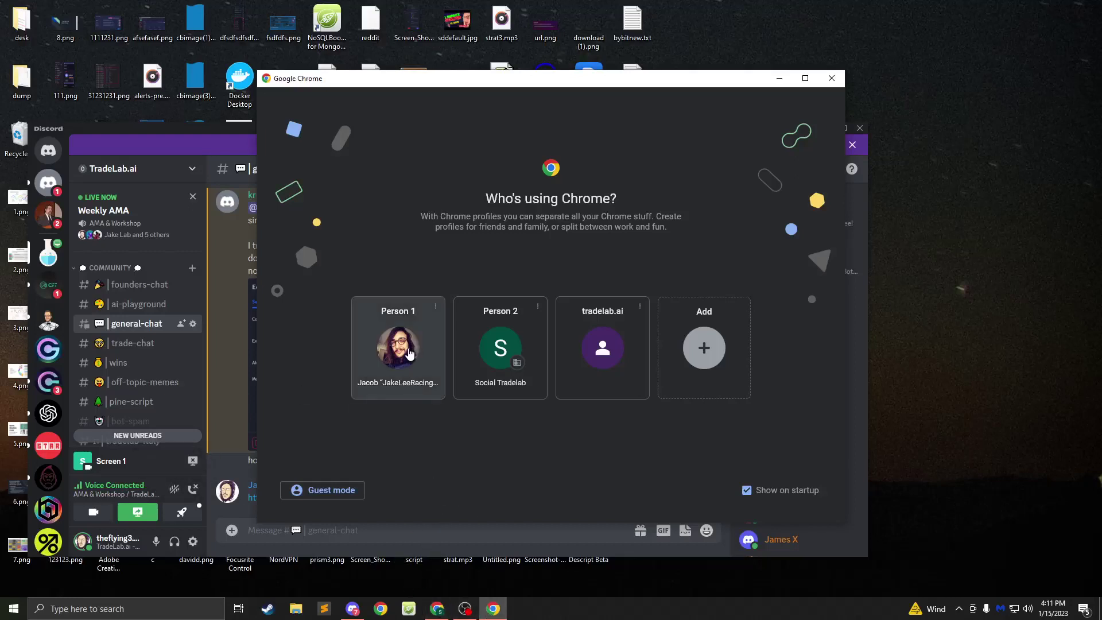
# - Launch Chrome as Person 1, maximize the window, and load app.tradelab.ai
pyautogui.click(401, 372)
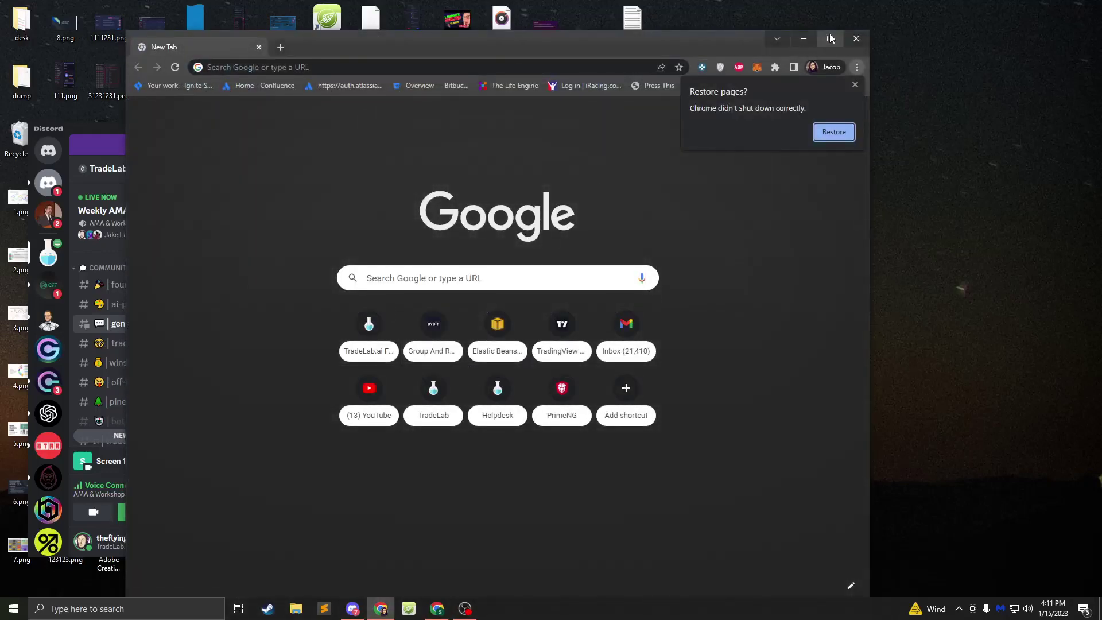
pyautogui.click(830, 38)
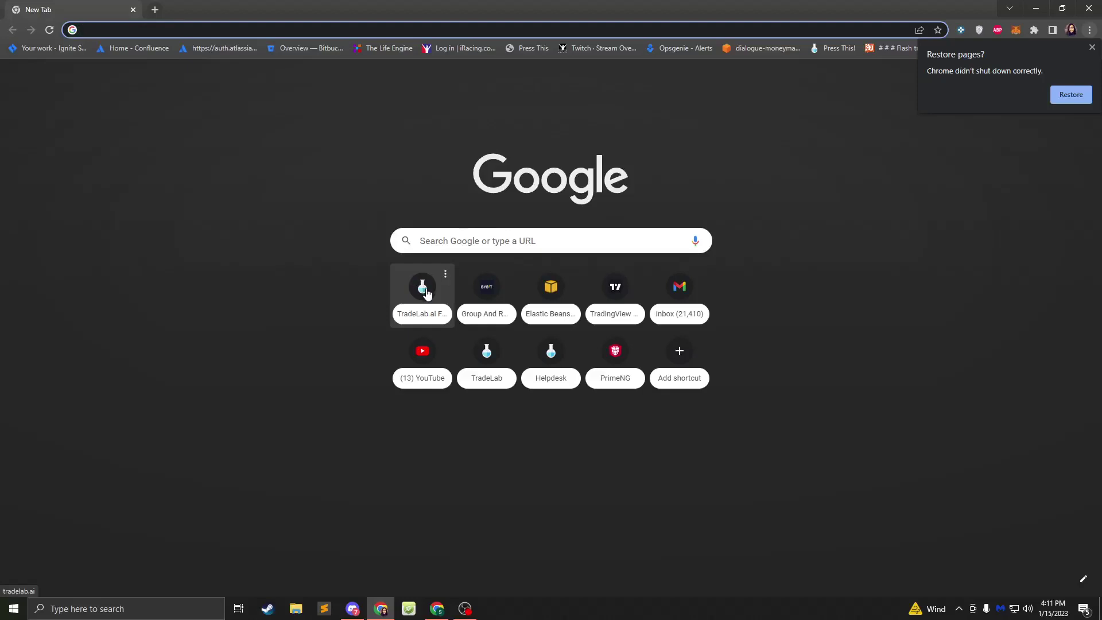
pyautogui.click(209, 26)
pyautogui.write('tralb')
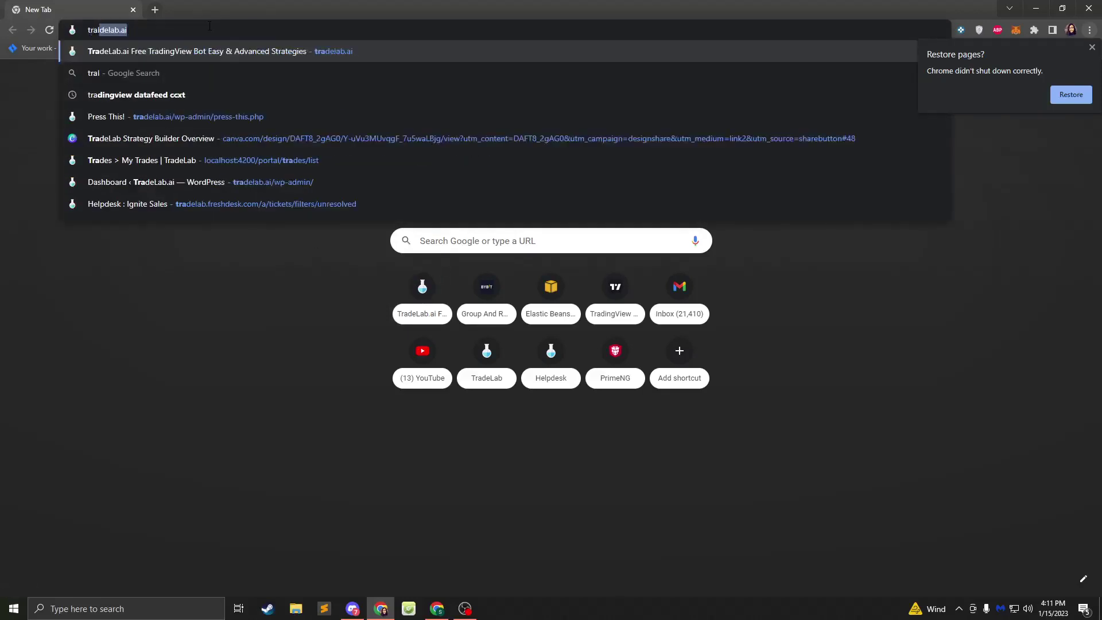
pyautogui.press('BackSpace')
pyautogui.press('BackSpace')
pyautogui.press('BackSpace')
pyautogui.press('BackSpace')
pyautogui.write('radel')
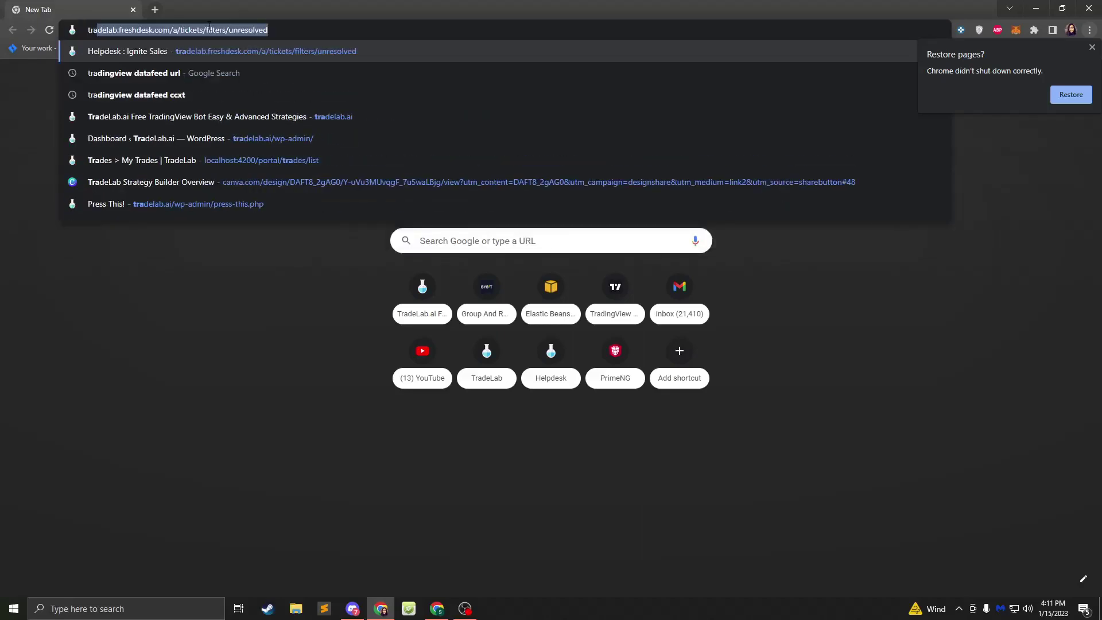
pyautogui.write('ab')
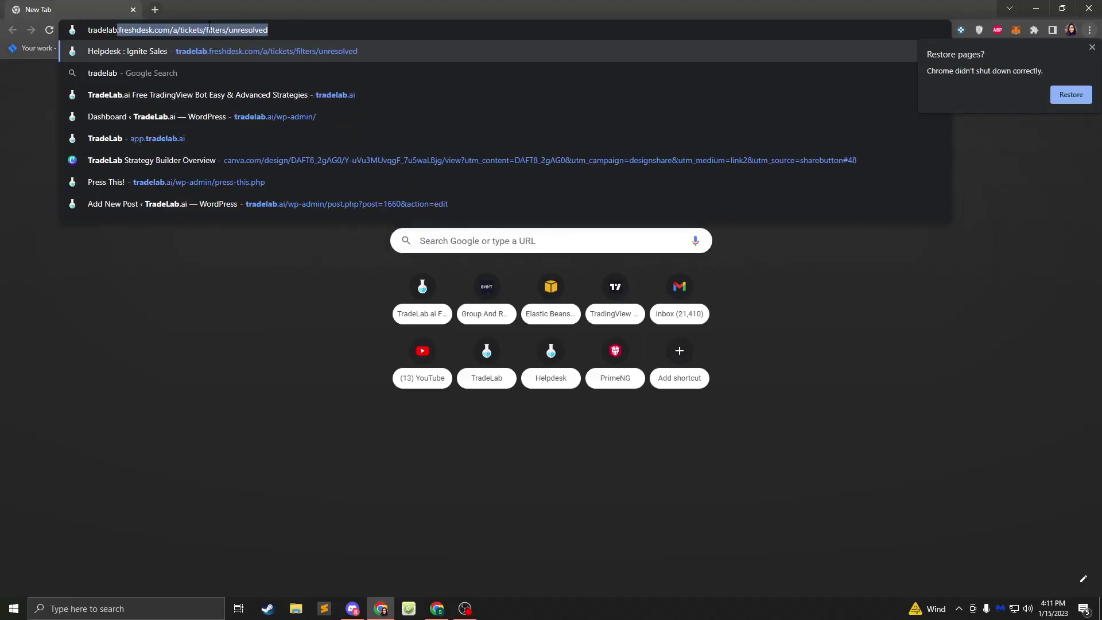
pyautogui.hotkey('ctrl', 'a')
pyautogui.write('app')
pyautogui.press('Return')
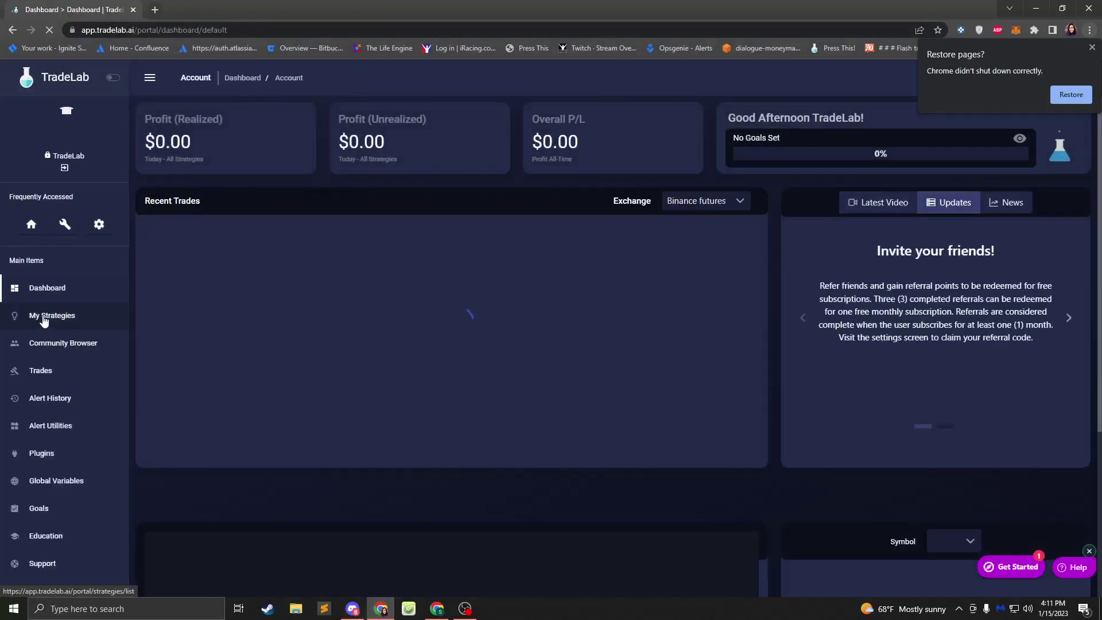
# - Open the ATR Test strategy from My Strategies and dismiss the restore-pages prompt
pyautogui.click(45, 317)
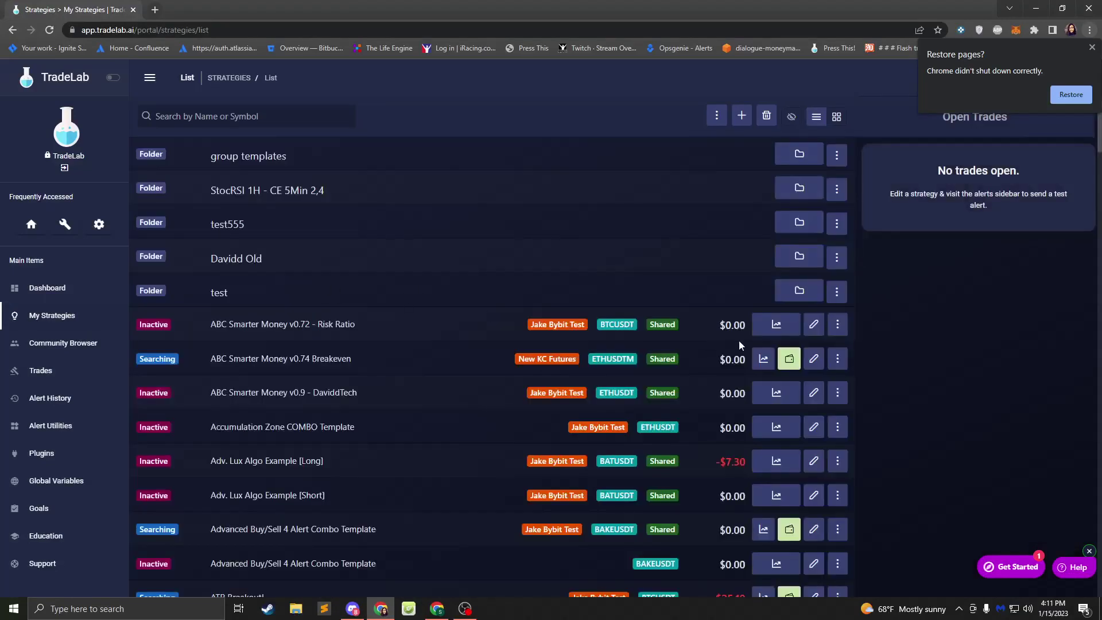
pyautogui.scroll(-4, 750, 356)
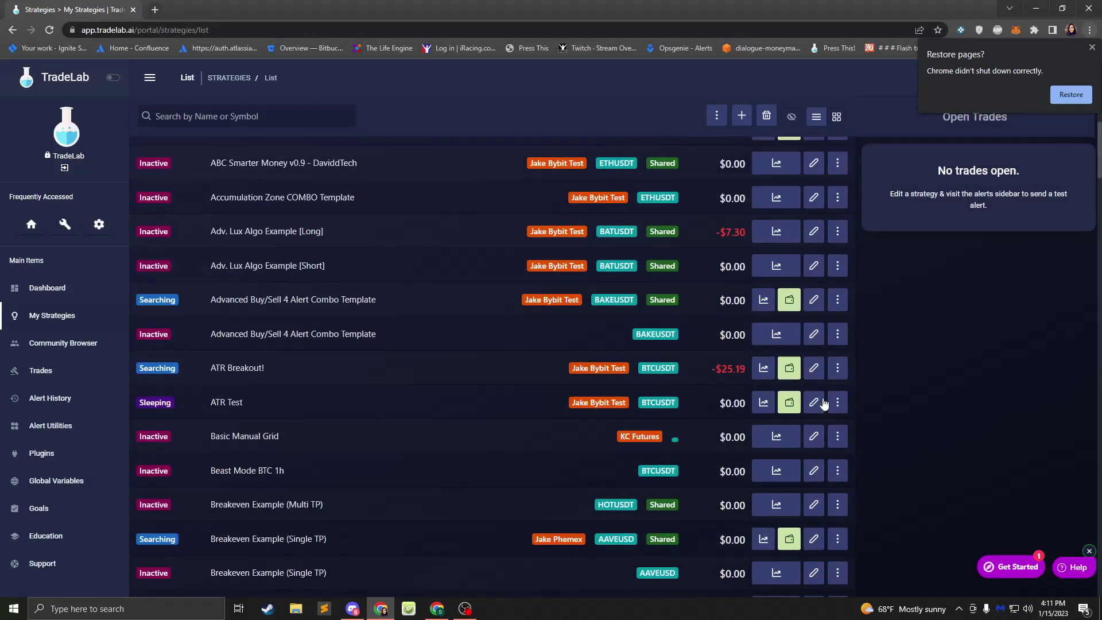
pyautogui.click(817, 404)
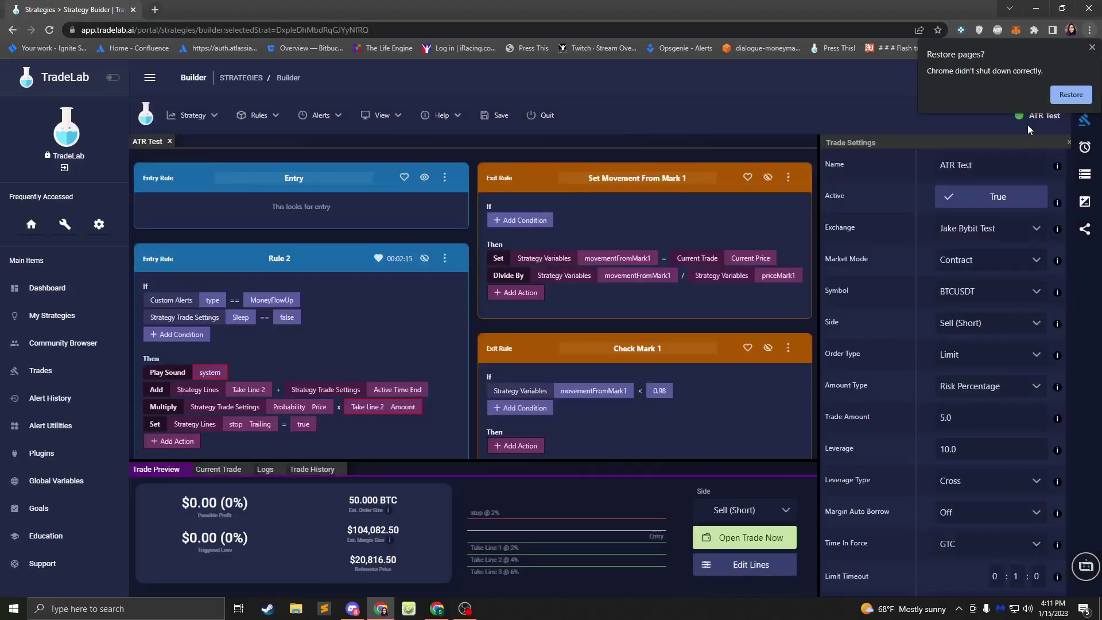
pyautogui.click(1092, 48)
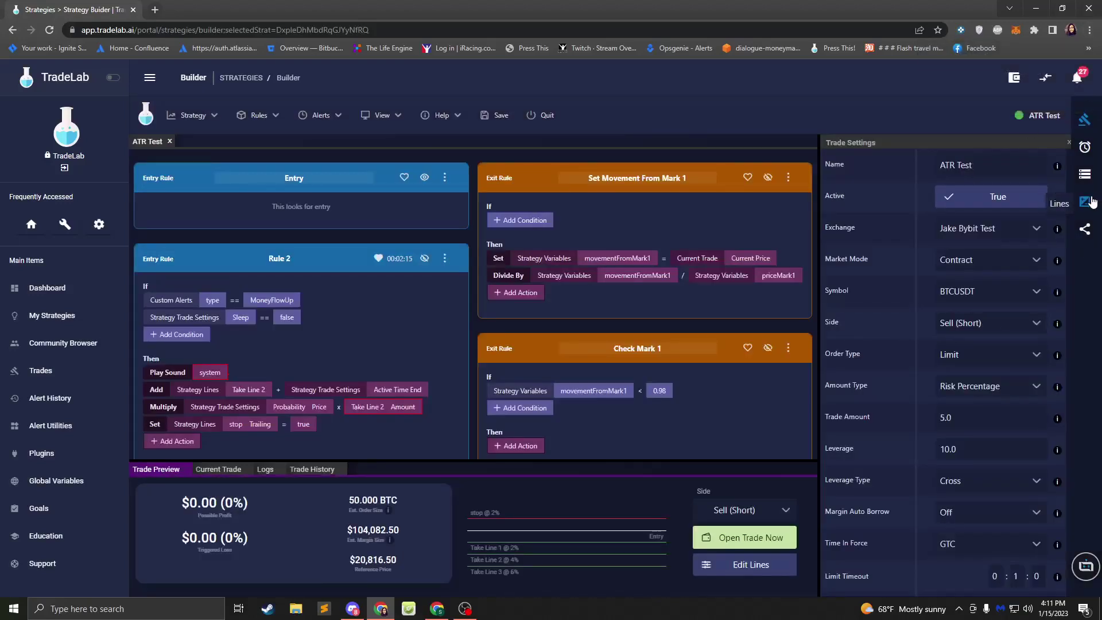
pyautogui.scroll(-4, 942, 278)
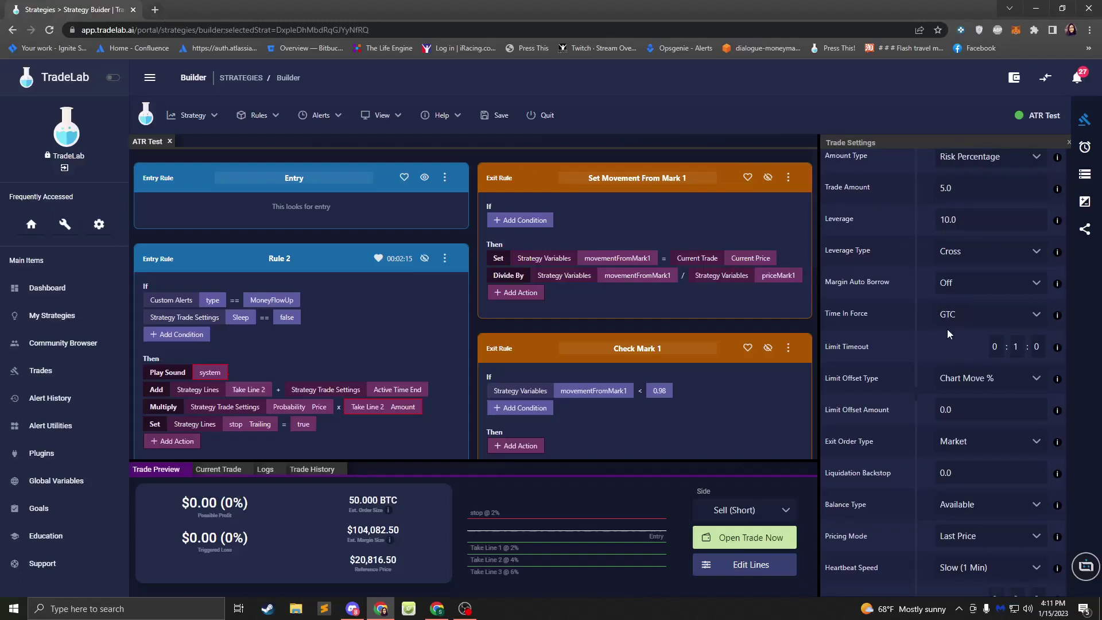
pyautogui.scroll(-5, 936, 324)
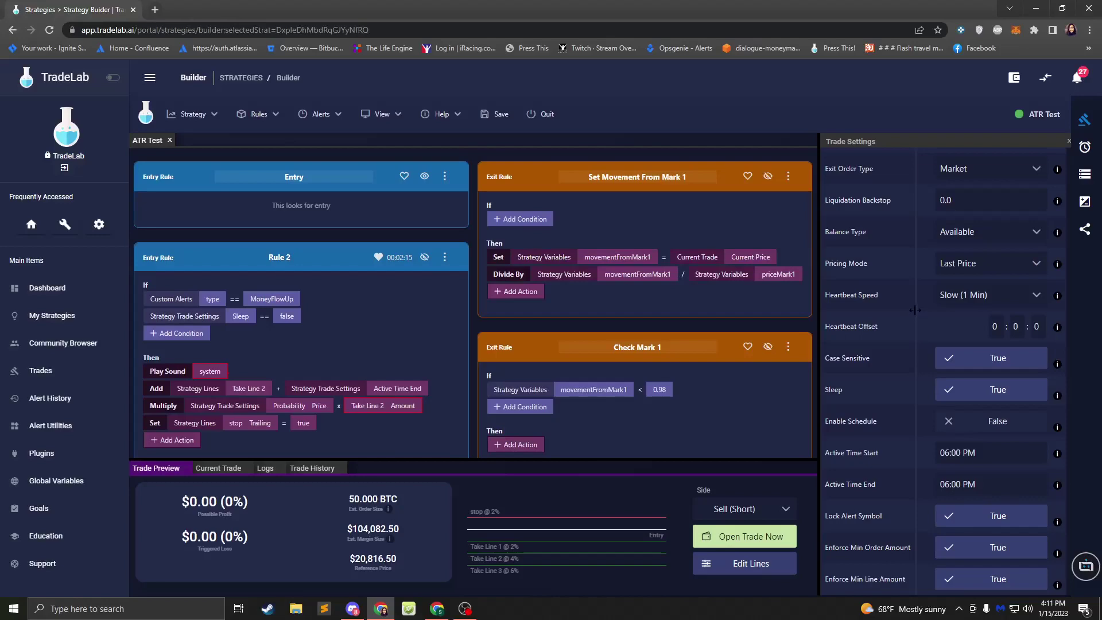
pyautogui.scroll(9, 915, 310)
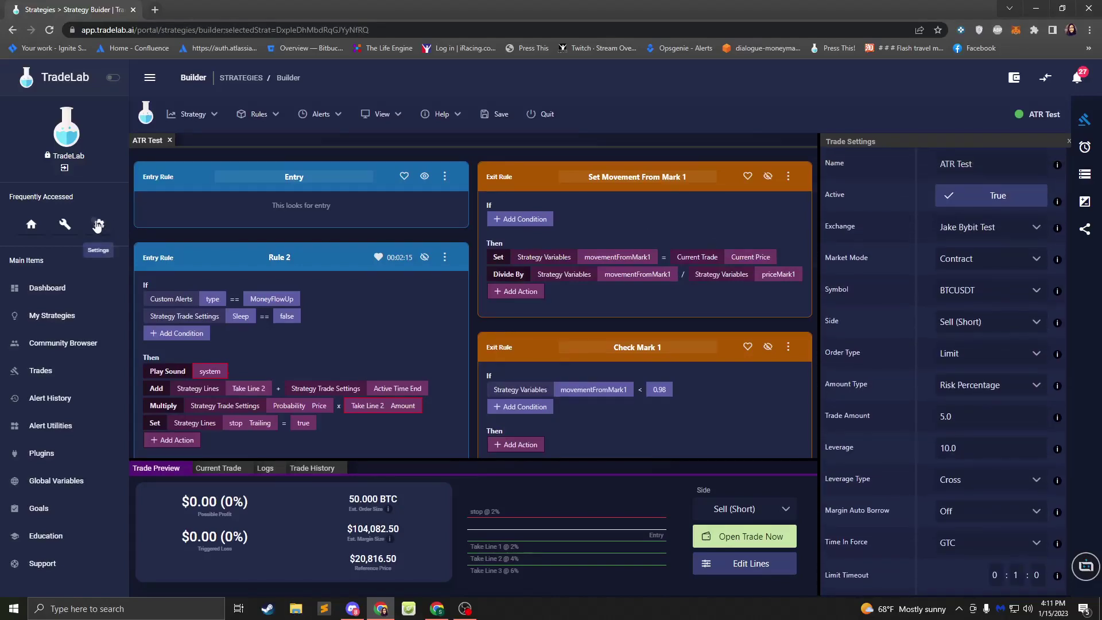
# - Review the Risk Management settings, then open ABC Smarter Money v0.72 - Risk Ratio for editing
pyautogui.click(98, 225)
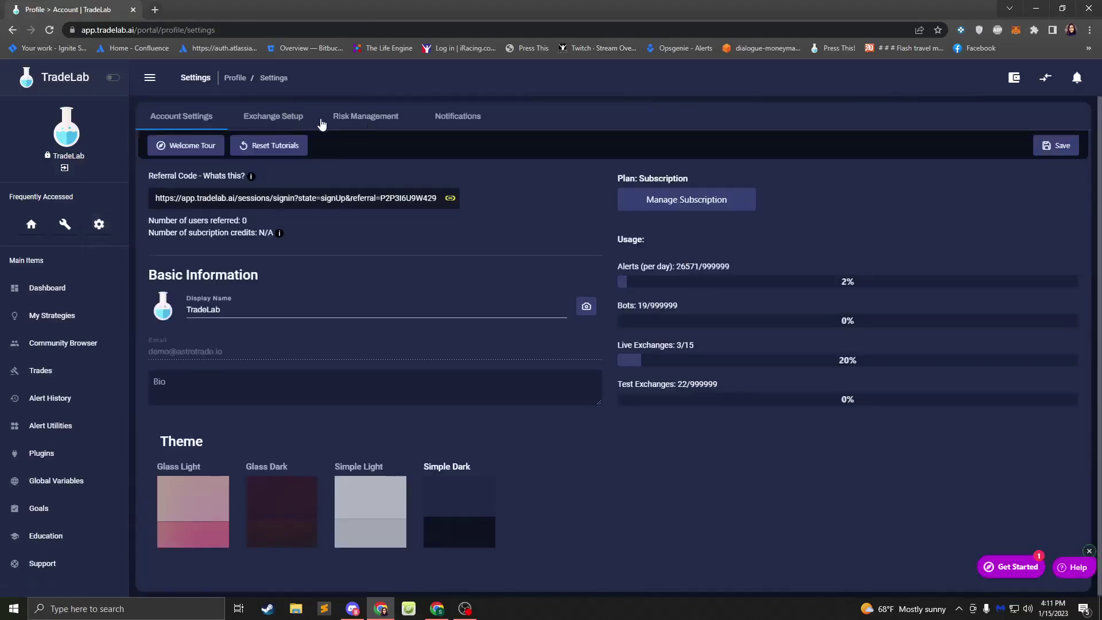
pyautogui.click(361, 118)
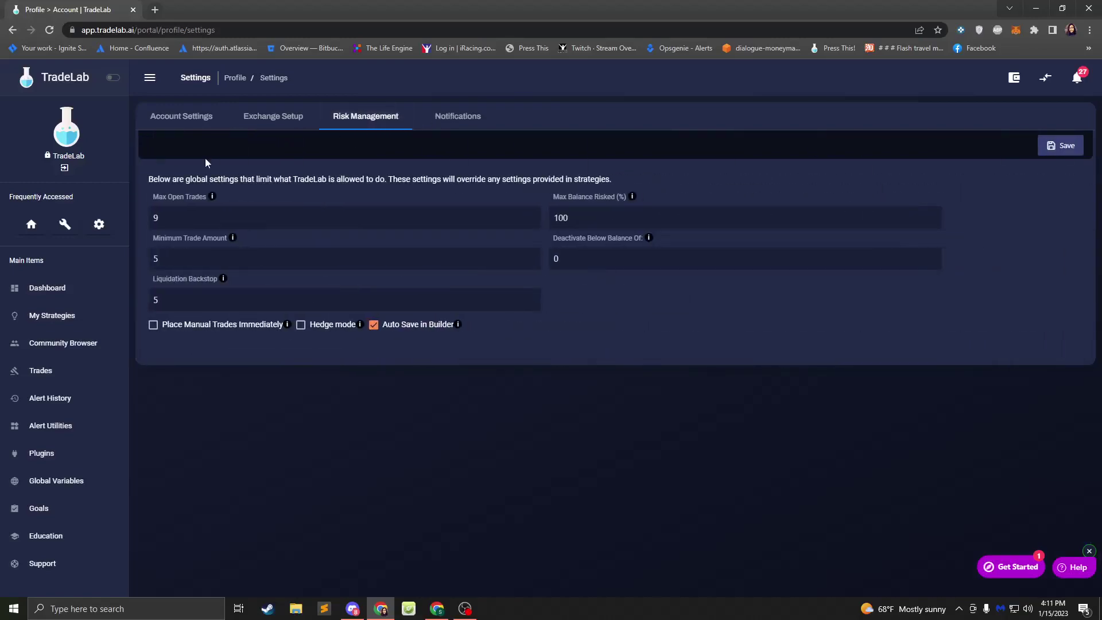
pyautogui.click(63, 315)
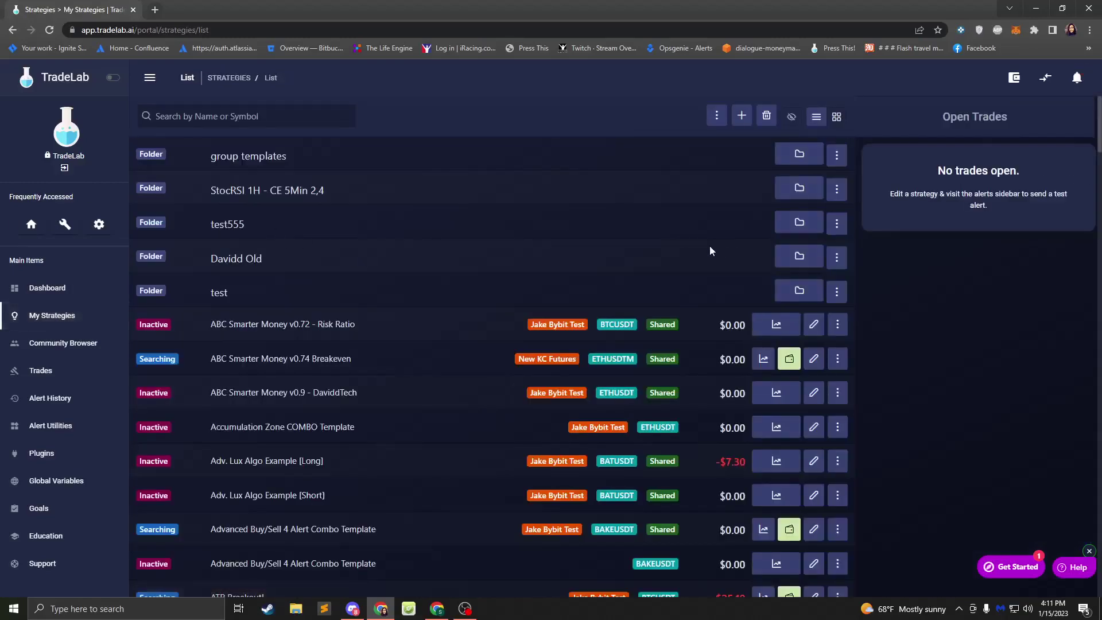
pyautogui.click(814, 325)
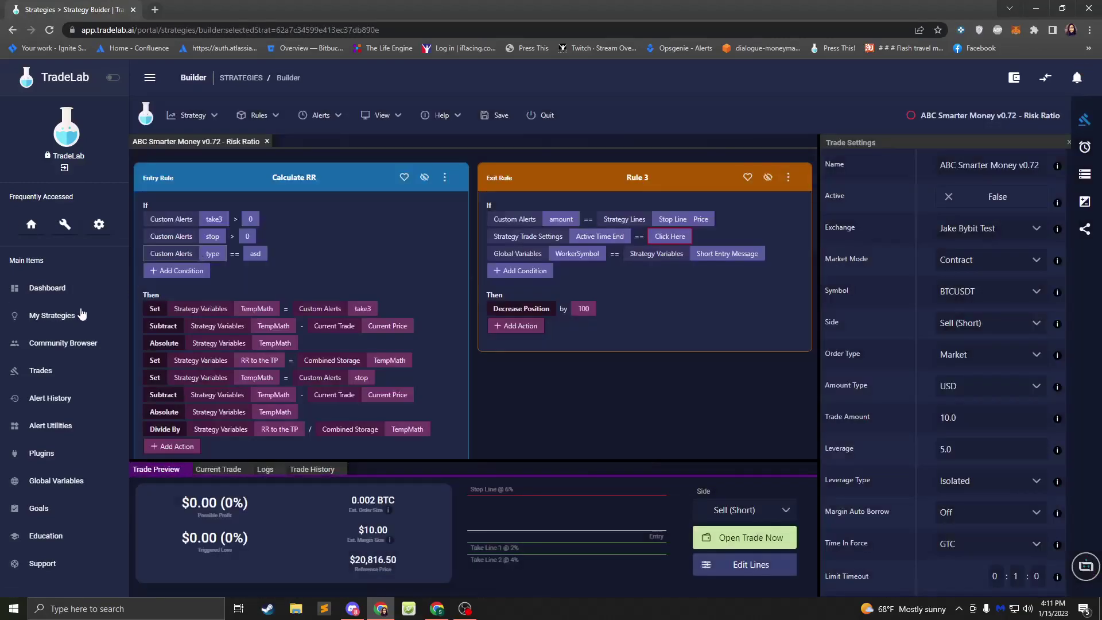
# - Return to My Strategies and reopen ATR Test in the builder
pyautogui.click(64, 315)
pyautogui.scroll(-3, 608, 393)
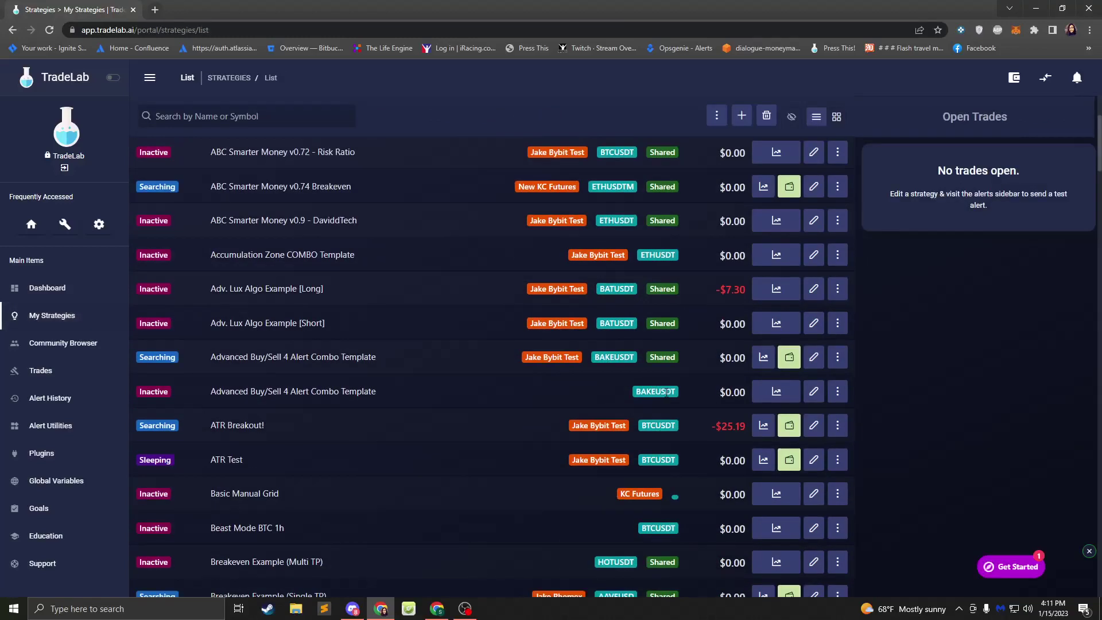
pyautogui.click(822, 463)
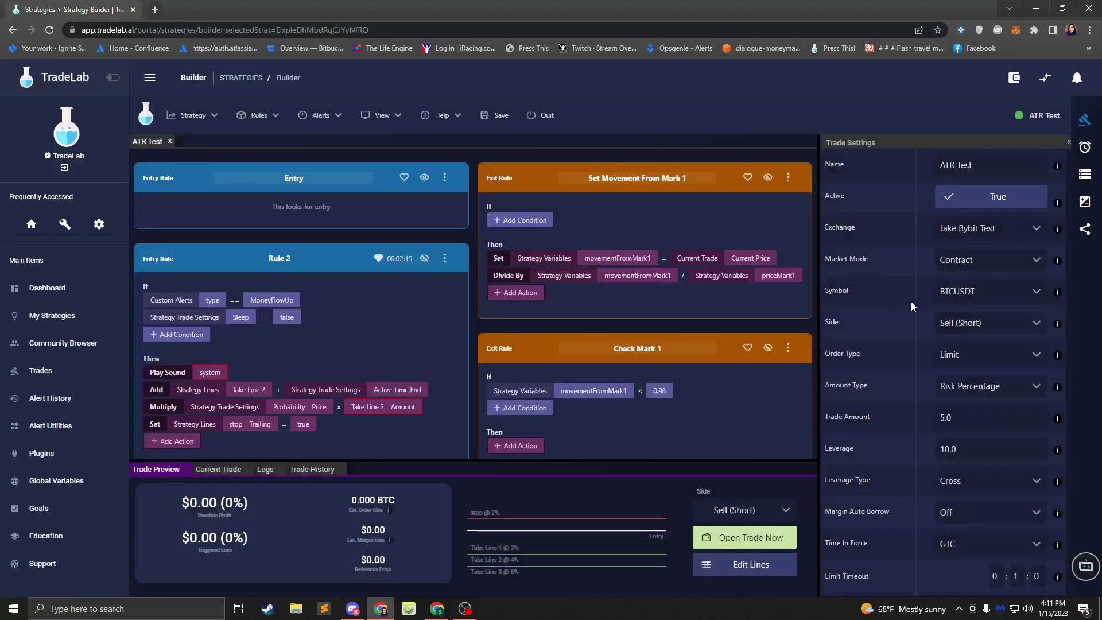
# - Set the ATR Test Limit Offset Type to Pip / Tick
pyautogui.scroll(-2, 925, 336)
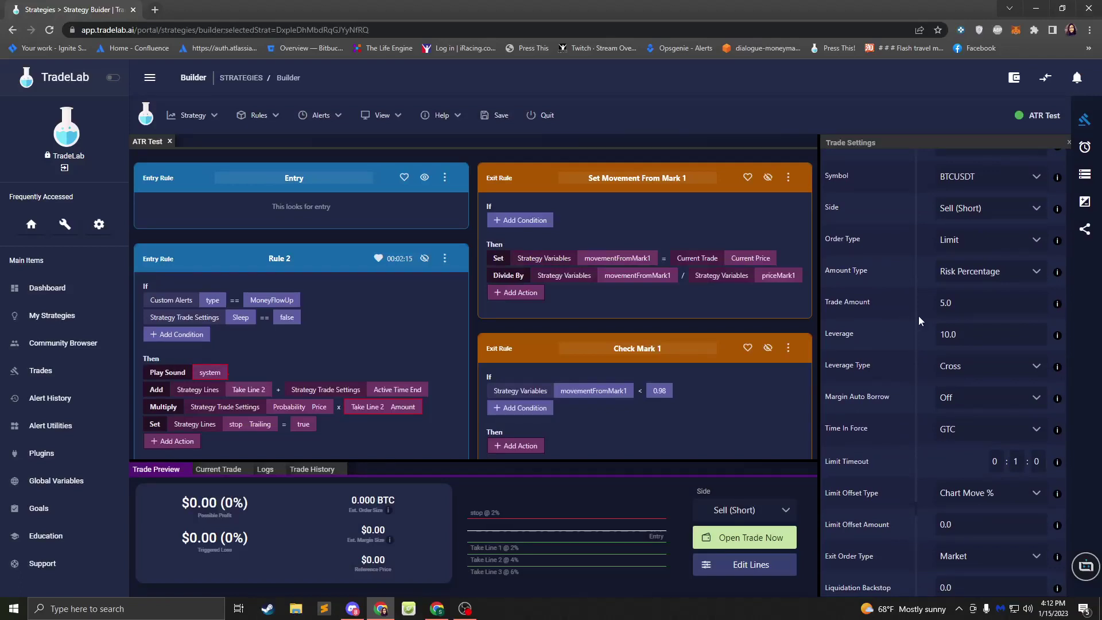
pyautogui.scroll(-4, 919, 318)
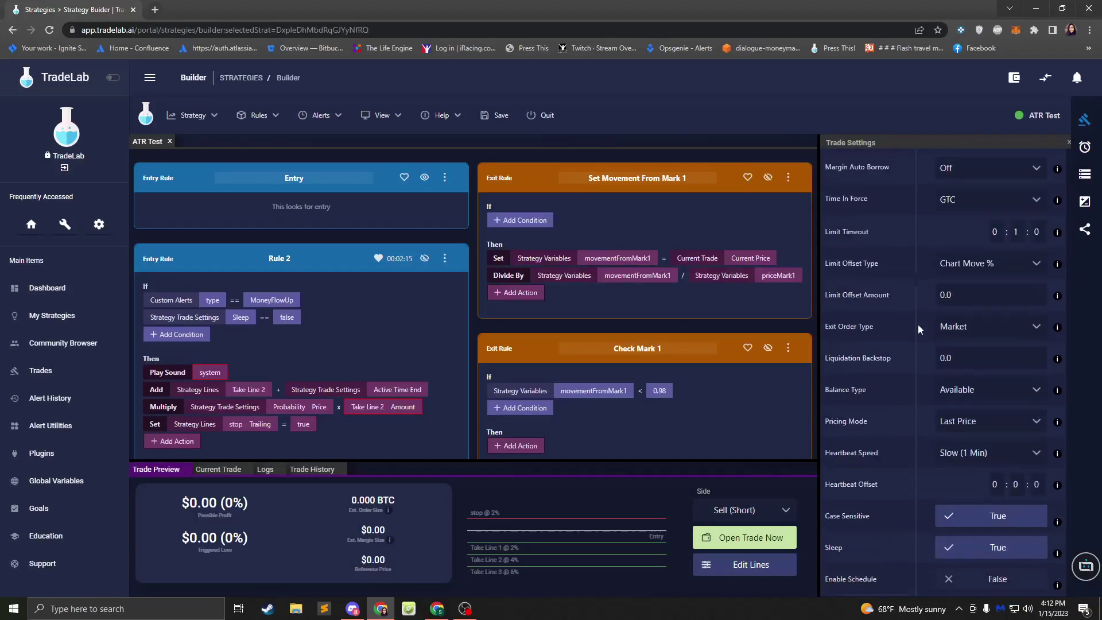
pyautogui.click(973, 270)
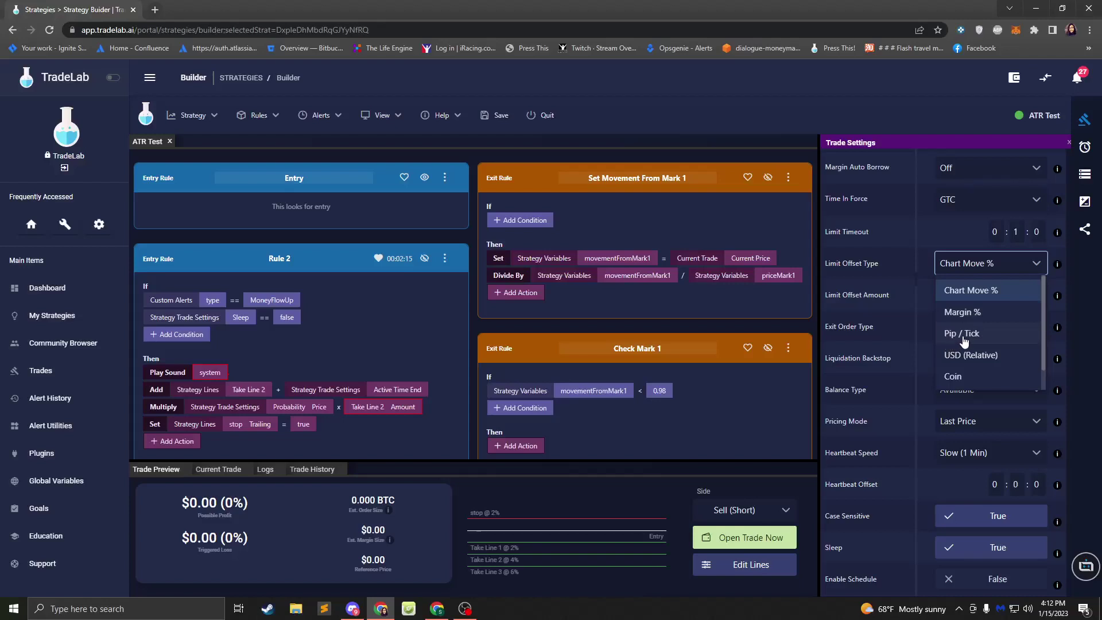
pyautogui.scroll(-1, 958, 343)
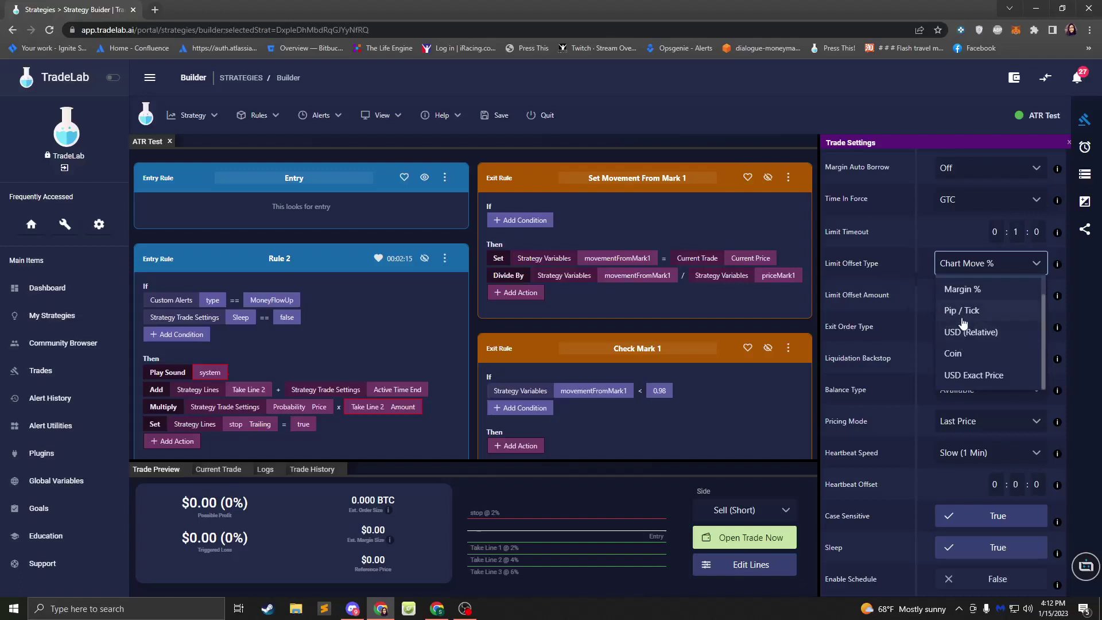
pyautogui.click(914, 295)
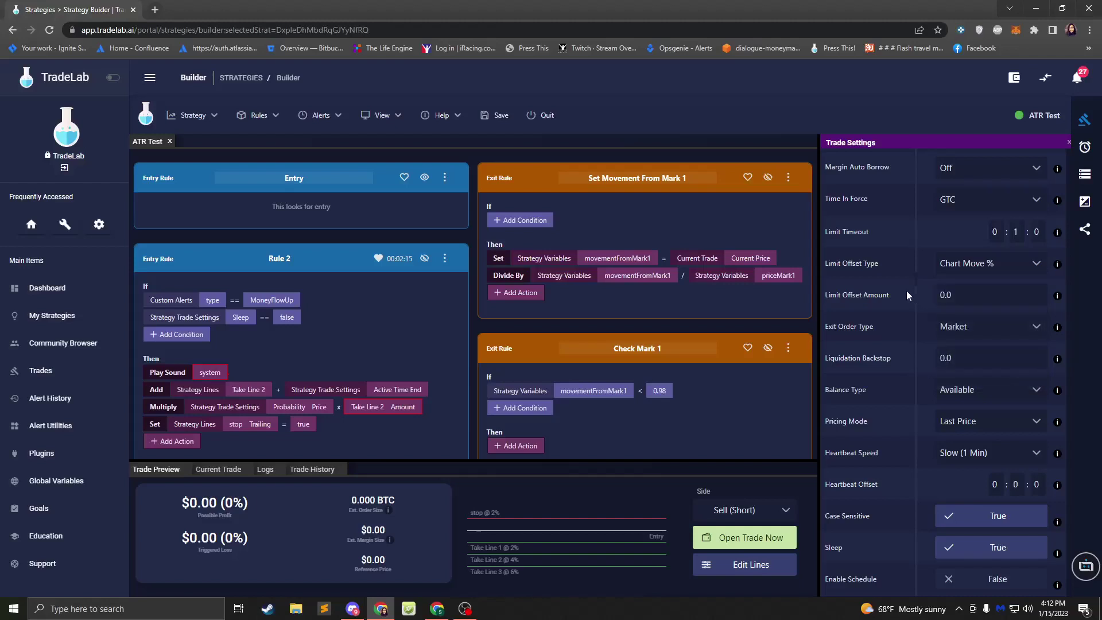
pyautogui.click(996, 264)
pyautogui.click(963, 337)
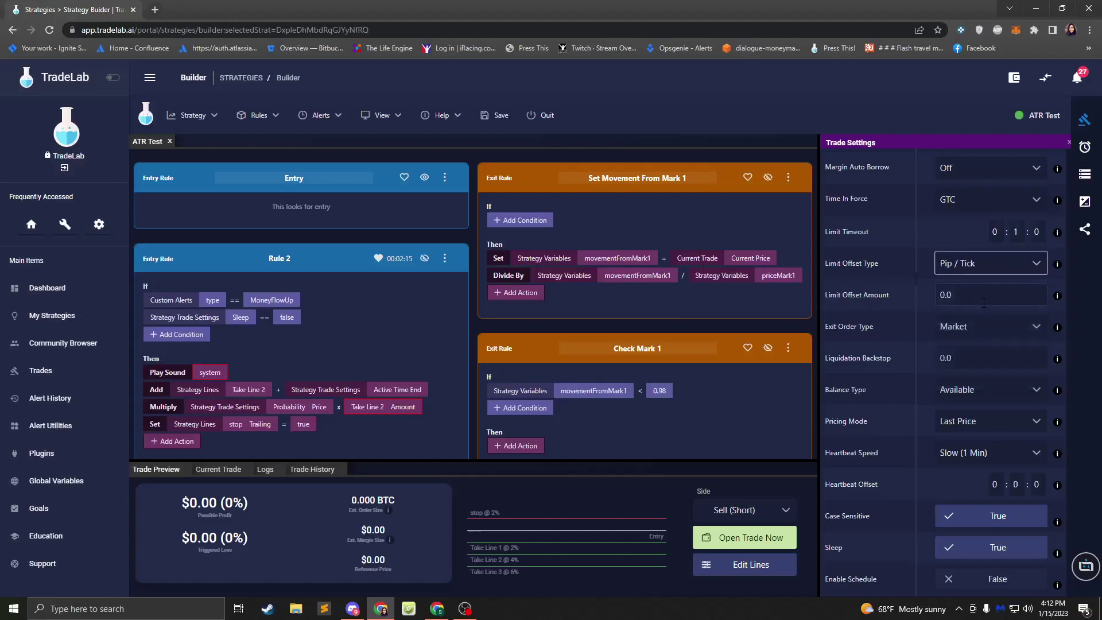
# - Enter 50.0 as the Limit Offset Amount
pyautogui.click(984, 303)
pyautogui.write('50')
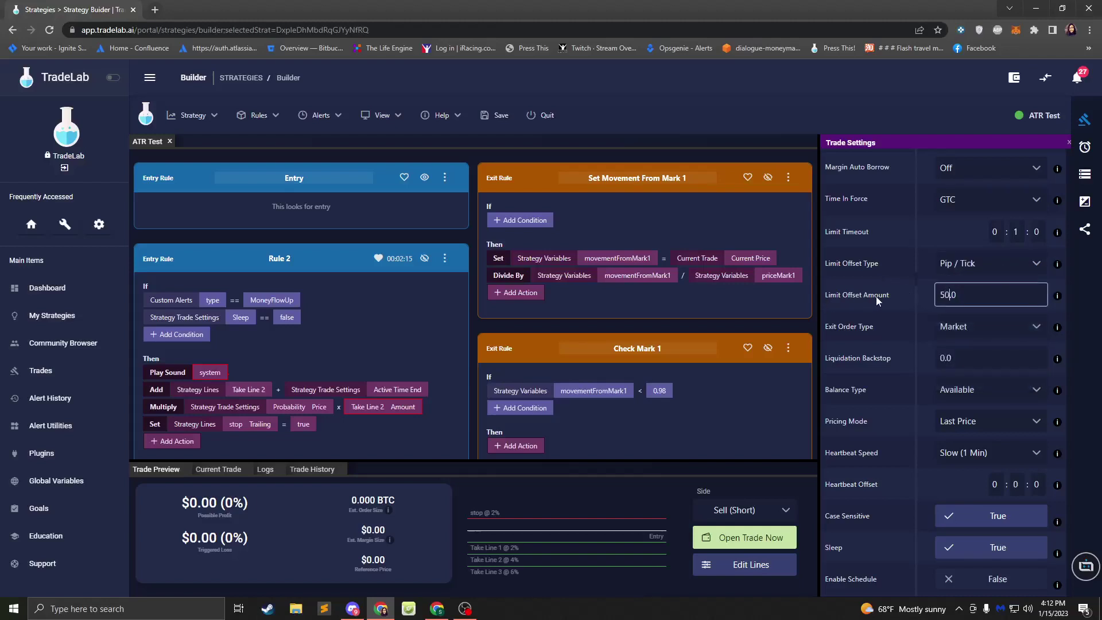
pyautogui.click(877, 302)
pyautogui.scroll(-3, 905, 314)
pyautogui.scroll(3, 905, 313)
pyautogui.scroll(4, 897, 277)
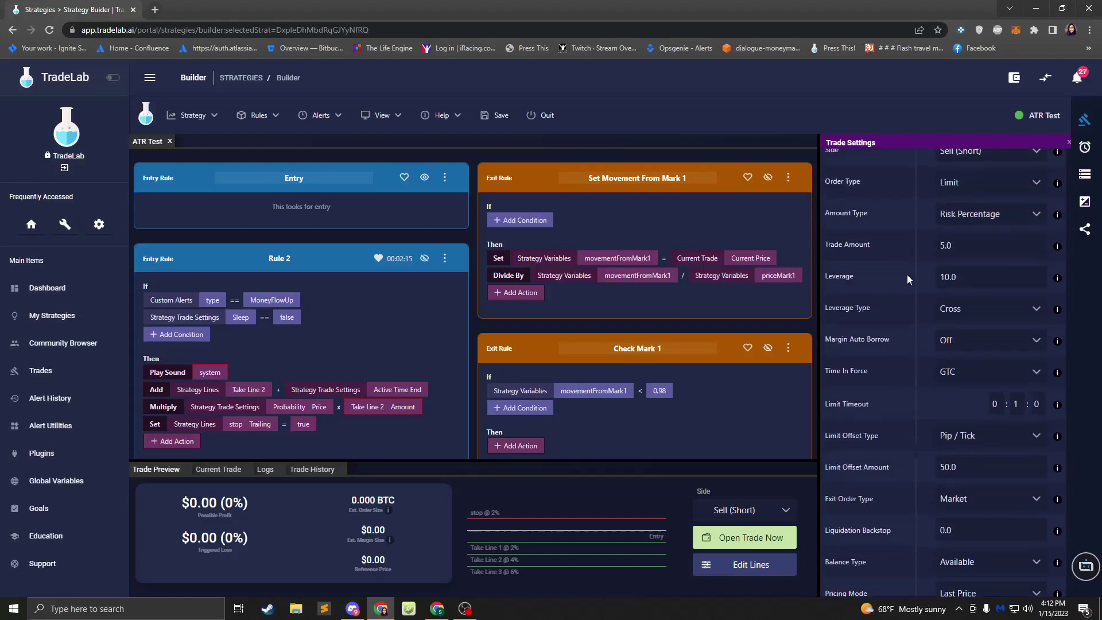
pyautogui.scroll(3, 910, 281)
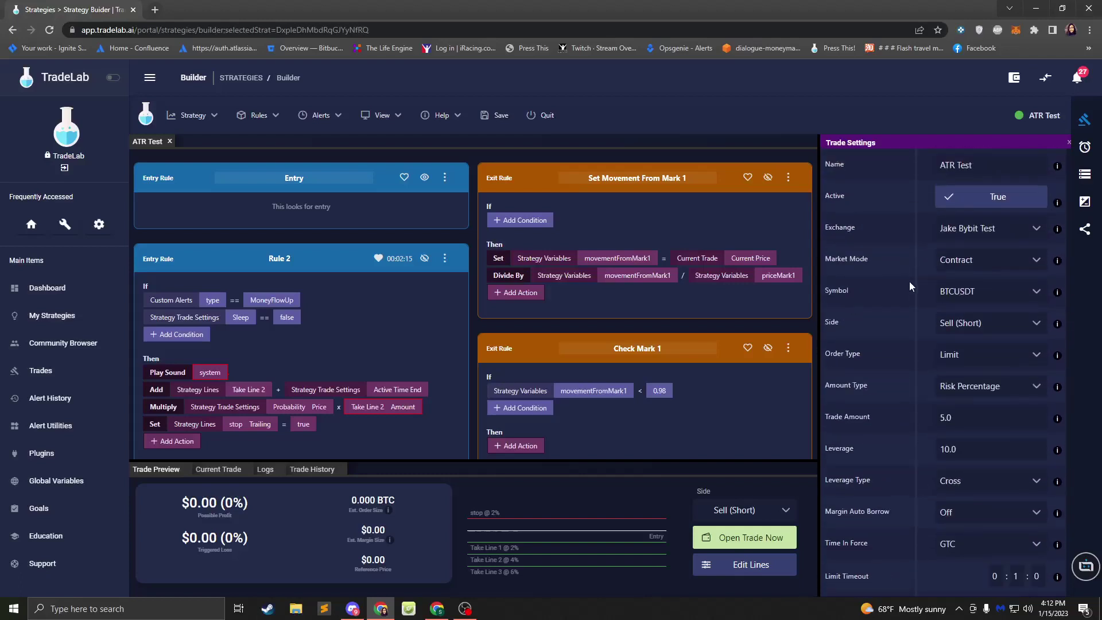
pyautogui.click(970, 356)
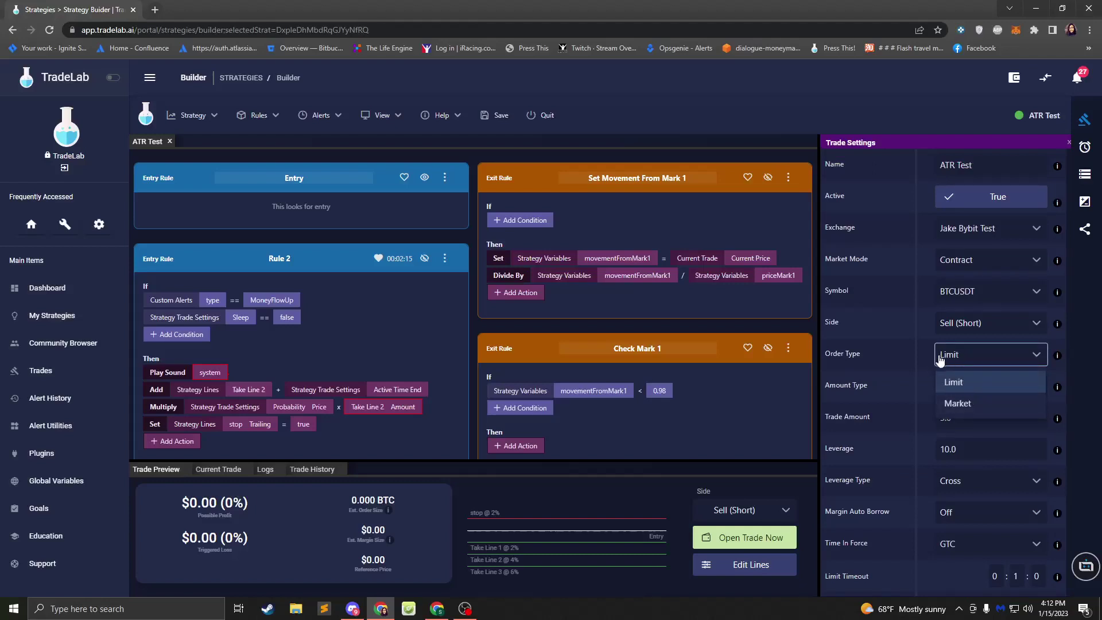
pyautogui.click(999, 403)
pyautogui.scroll(-3, 980, 397)
pyautogui.scroll(-1, 980, 397)
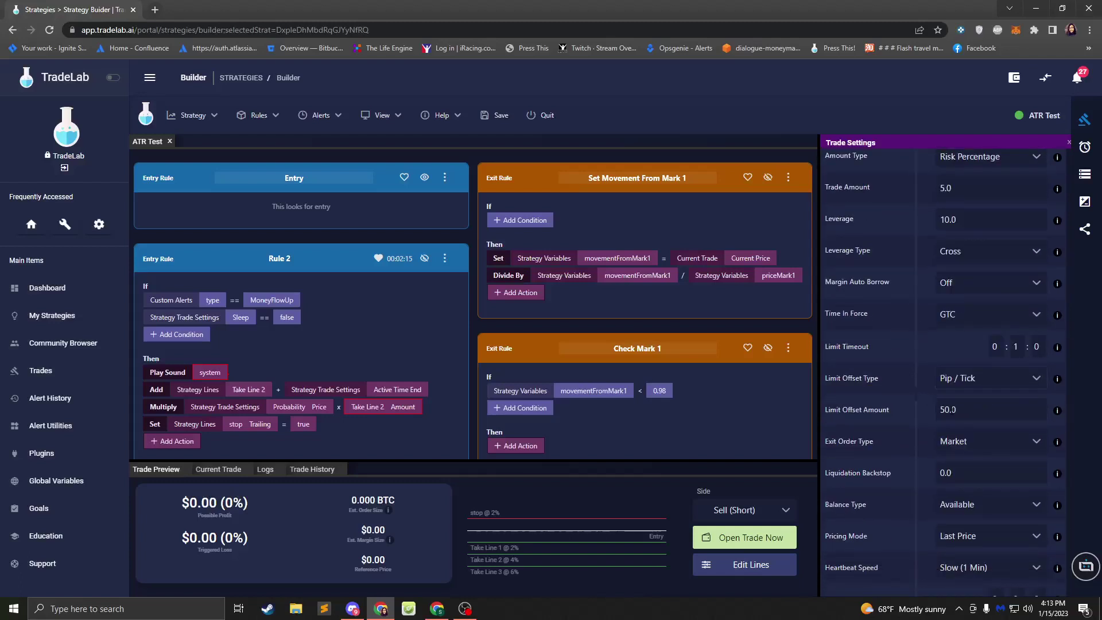
pyautogui.click(972, 379)
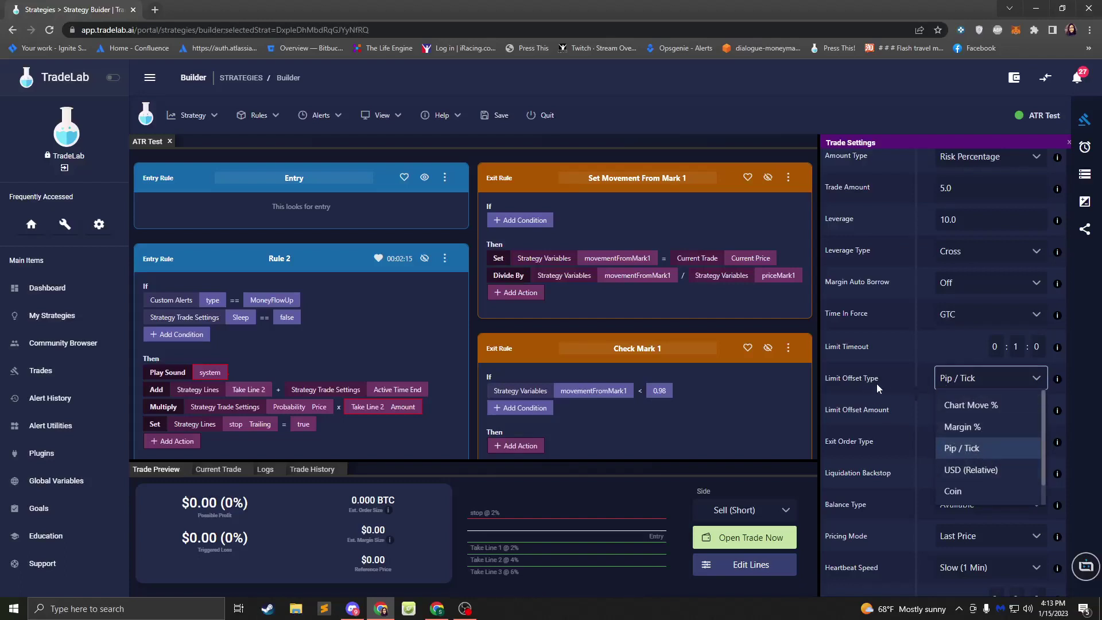
pyautogui.click(922, 380)
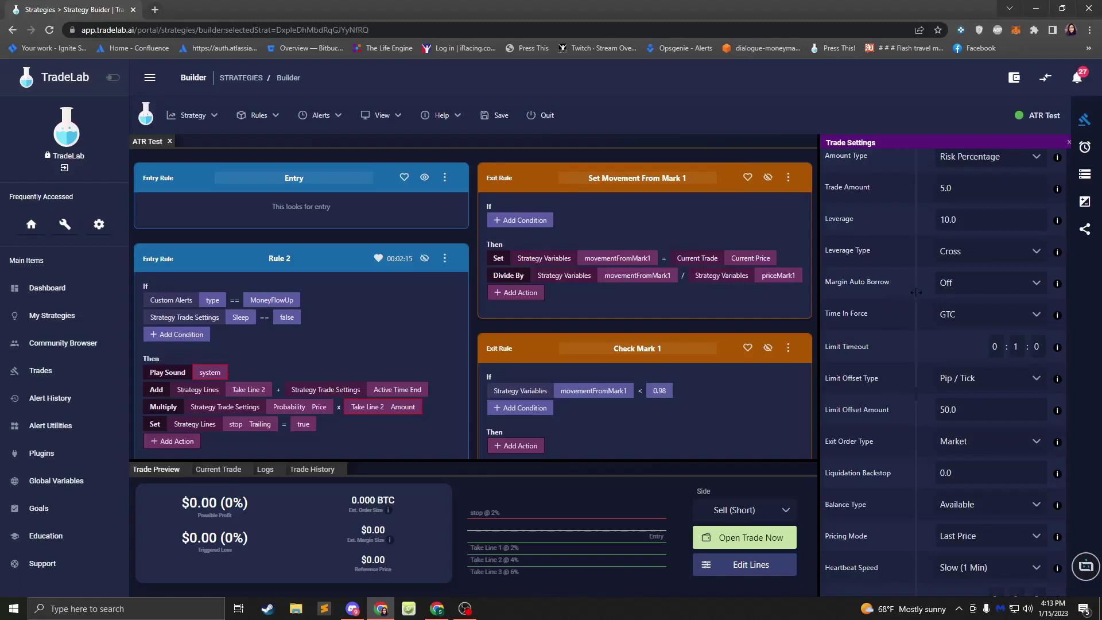
pyautogui.click(953, 284)
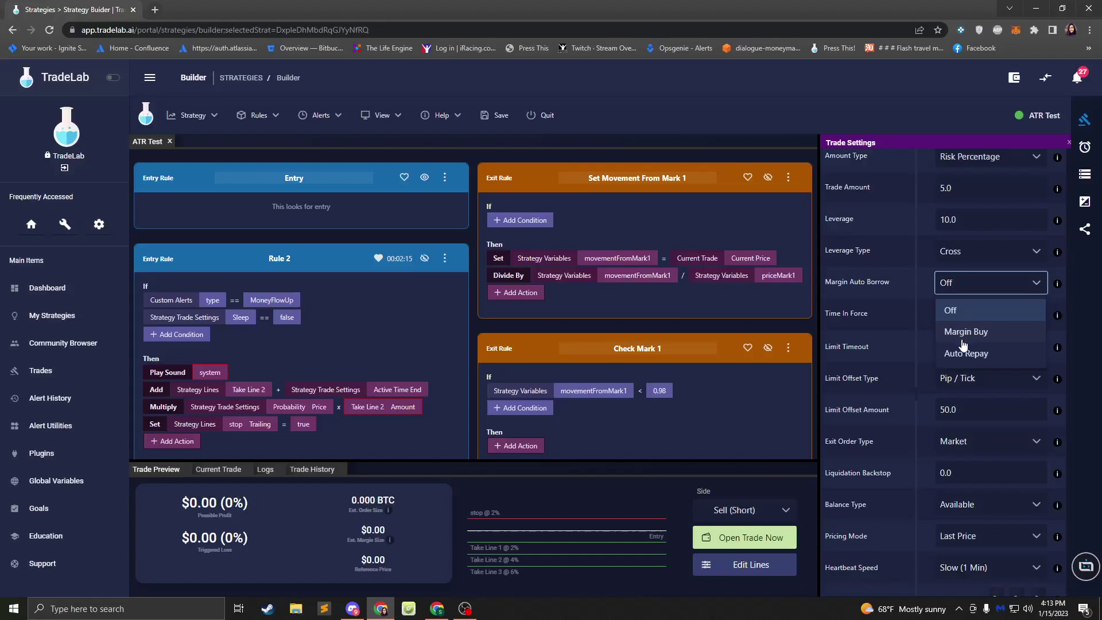
pyautogui.click(883, 330)
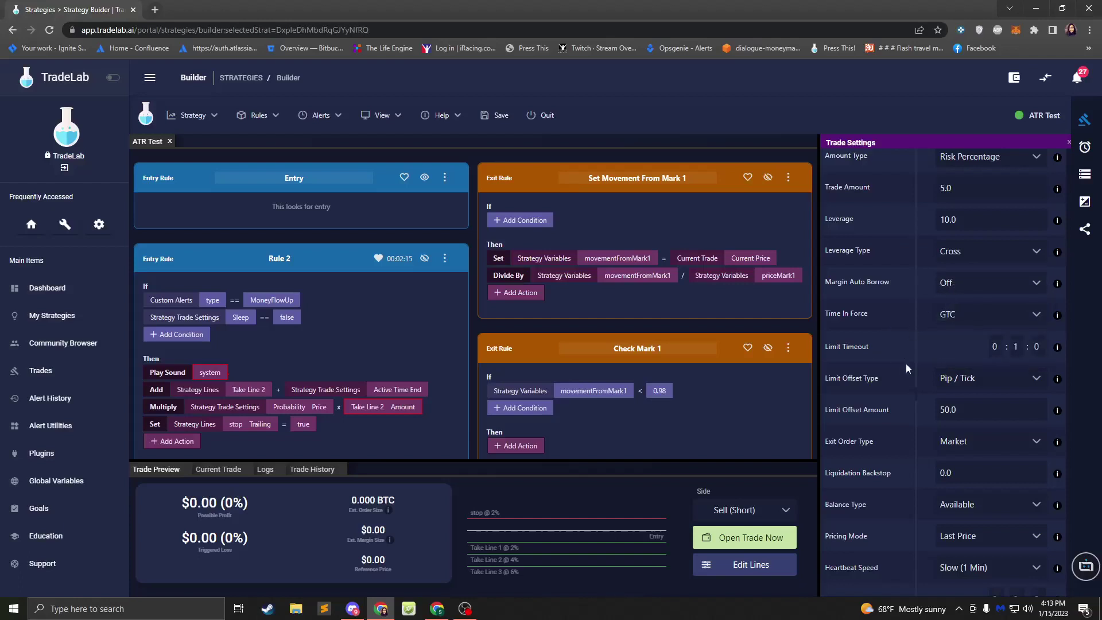
pyautogui.scroll(-2, 898, 389)
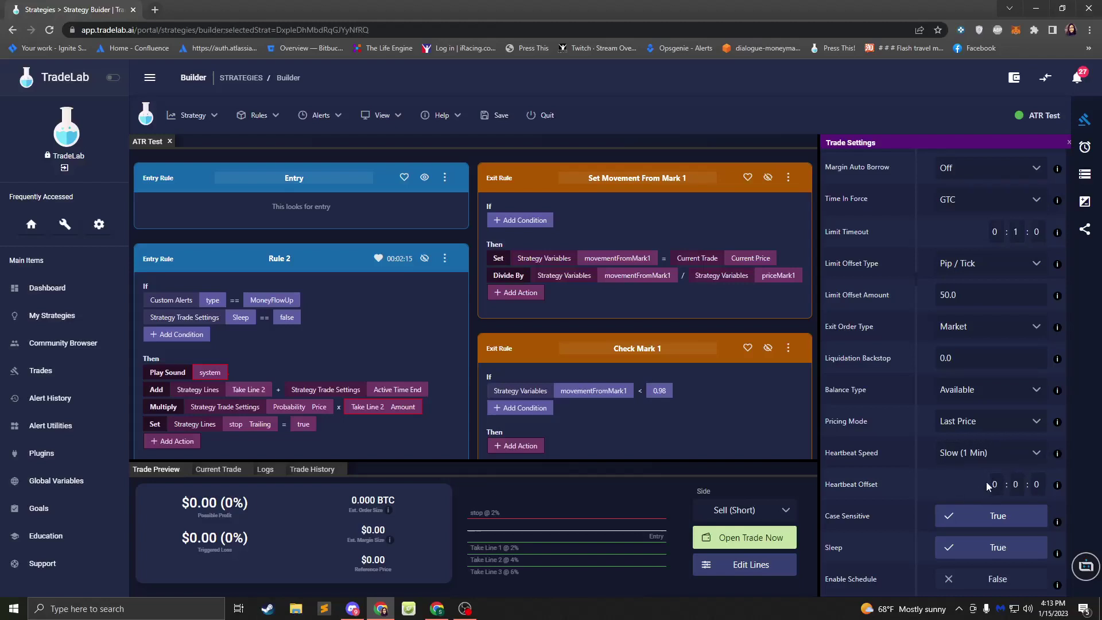
# - Change Heartbeat Speed to Custom and close its settings modal
pyautogui.click(978, 456)
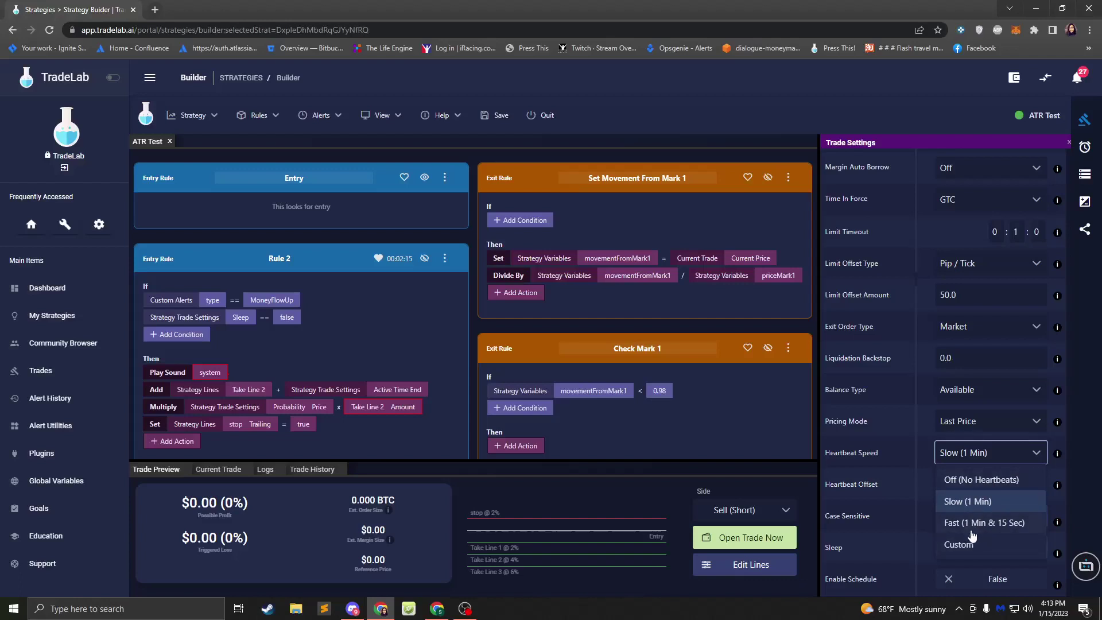
pyautogui.click(970, 545)
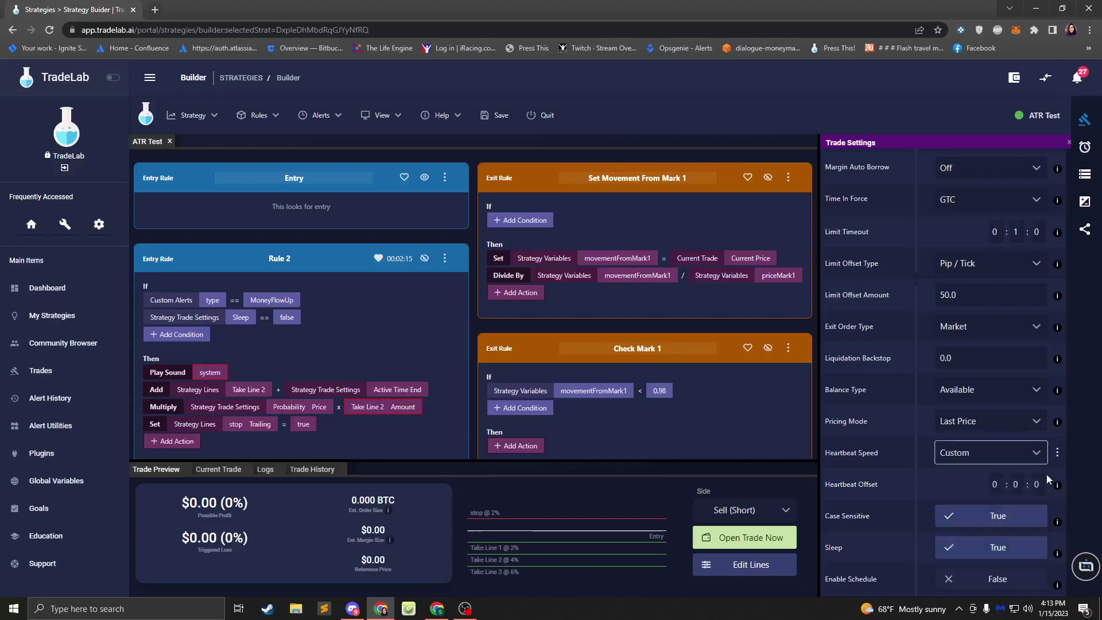
pyautogui.click(1058, 453)
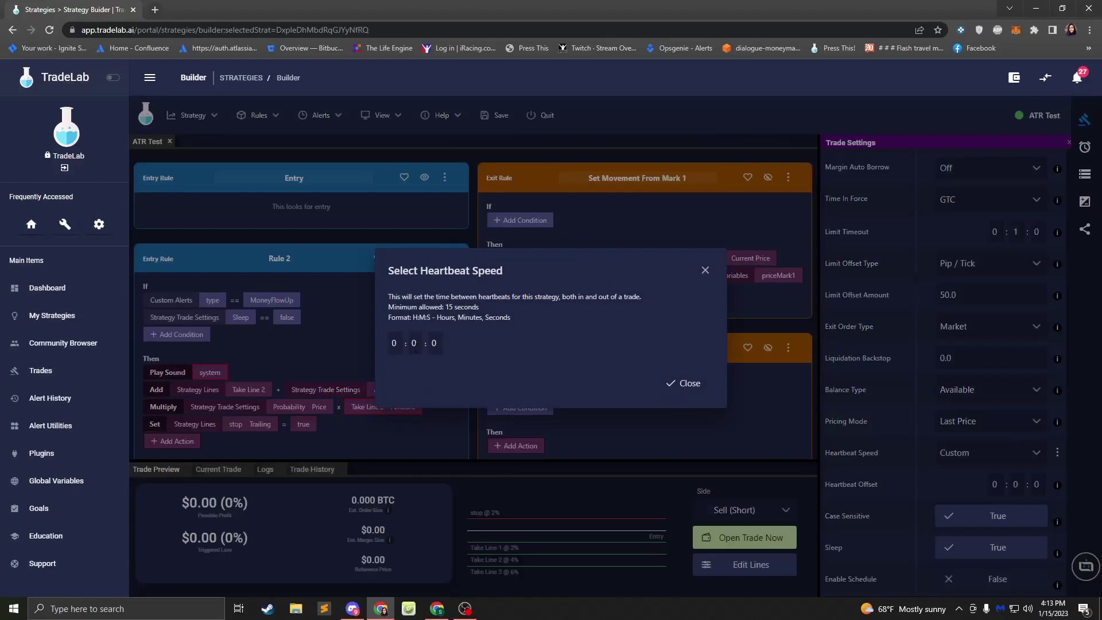
pyautogui.click(705, 270)
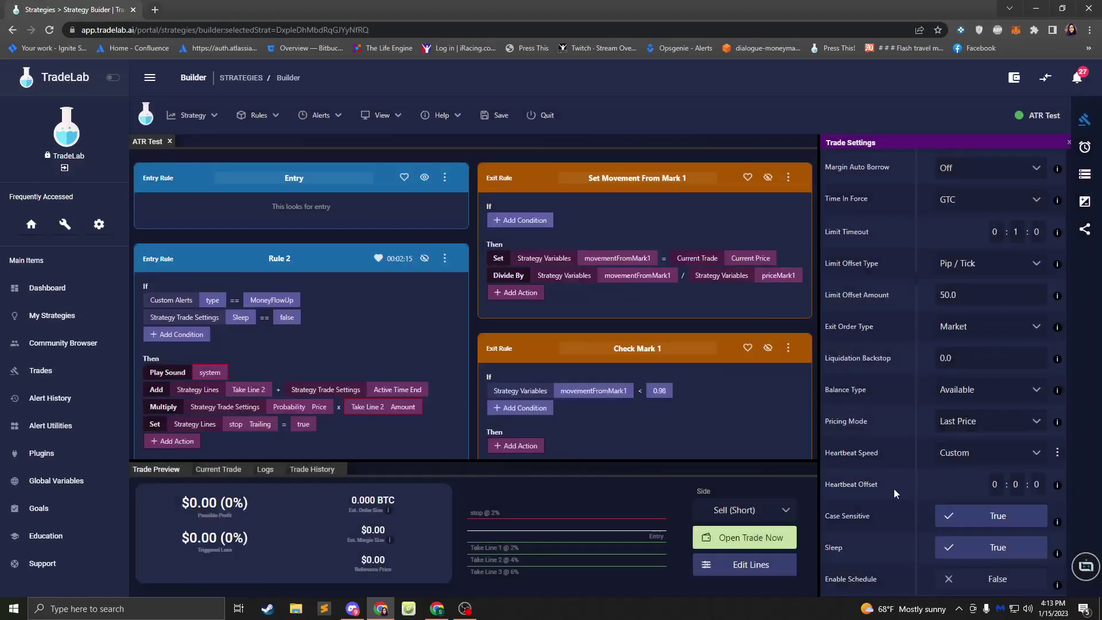
# - Set the Heartbeat Offset to 0 minutes and 10 seconds (0:0:10)
pyautogui.click(1017, 484)
pyautogui.write('10')
pyautogui.press('BackSpace')
pyautogui.press('BackSpace')
pyautogui.write('0')
pyautogui.press('Tab')
pyautogui.write('10')
# - Switch Heartbeat Speed to Slow (1 Min), then bring up user.js in Sublime Text
pyautogui.scroll(-3, 941, 448)
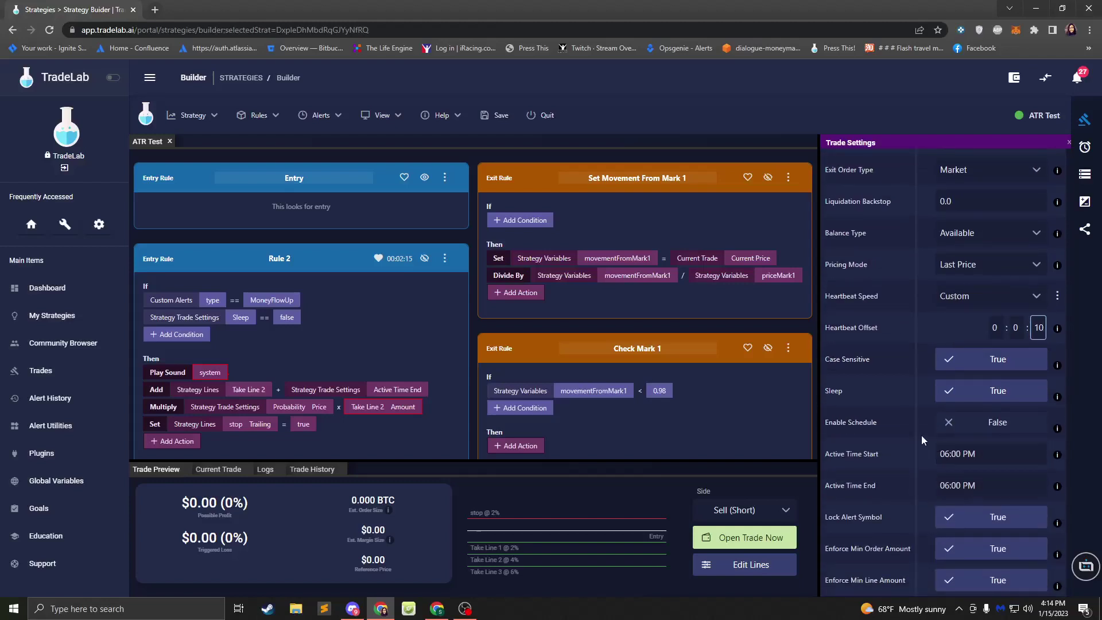
pyautogui.click(968, 305)
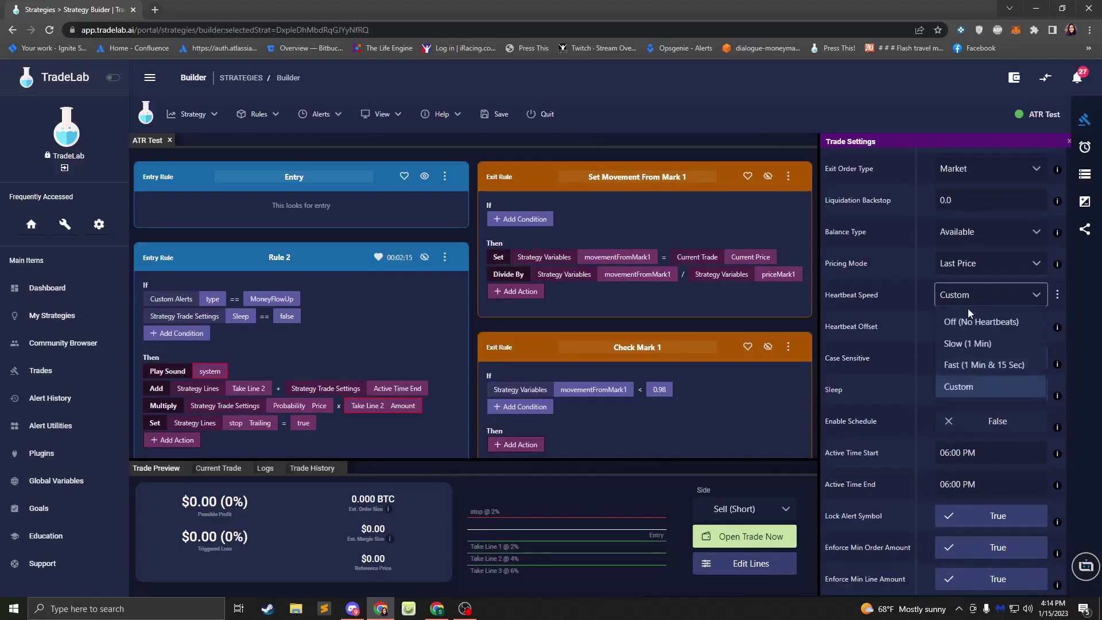
pyautogui.click(968, 344)
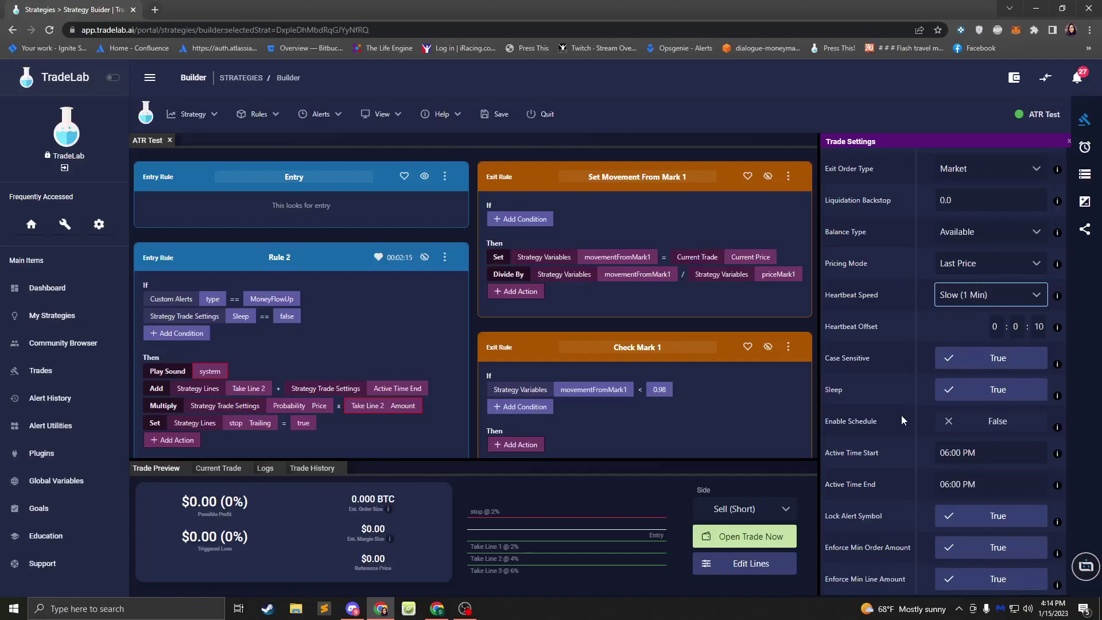
pyautogui.scroll(5, 901, 415)
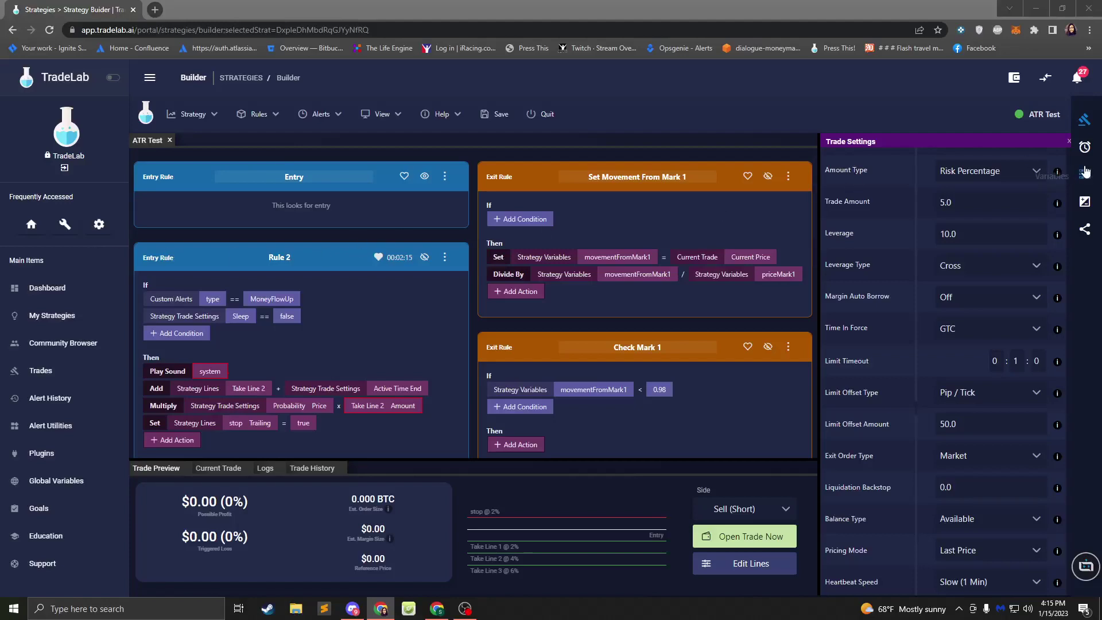
pyautogui.click(324, 609)
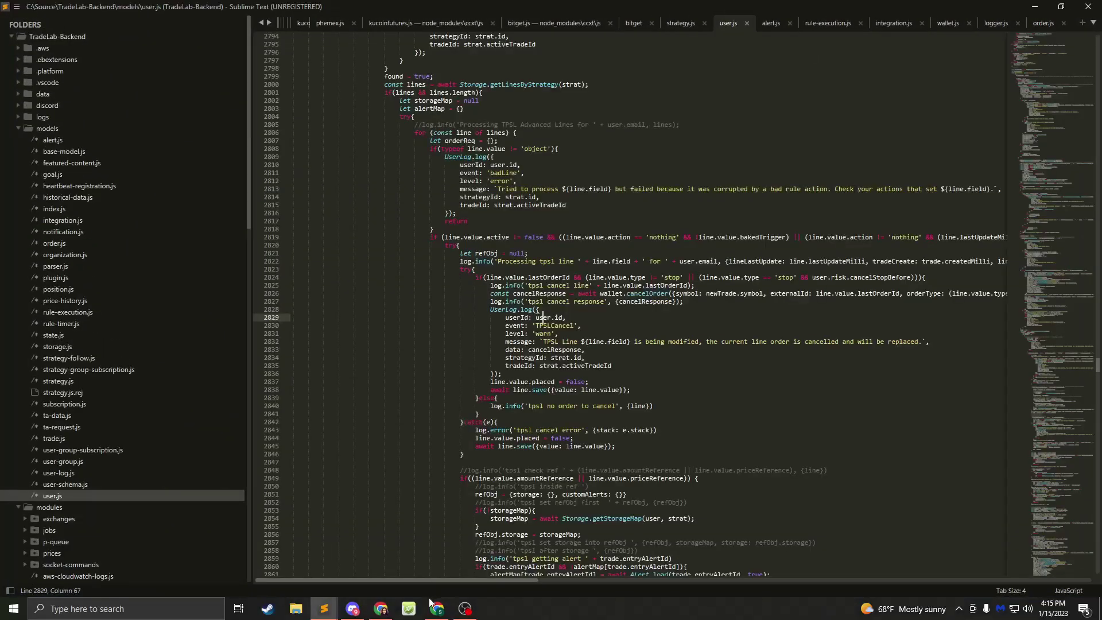
# - Back in TradeLab, open the TP/SL Line Builder in Quick Edit and inspect the stop line's price and amount types
pyautogui.click(381, 608)
pyautogui.click(1084, 202)
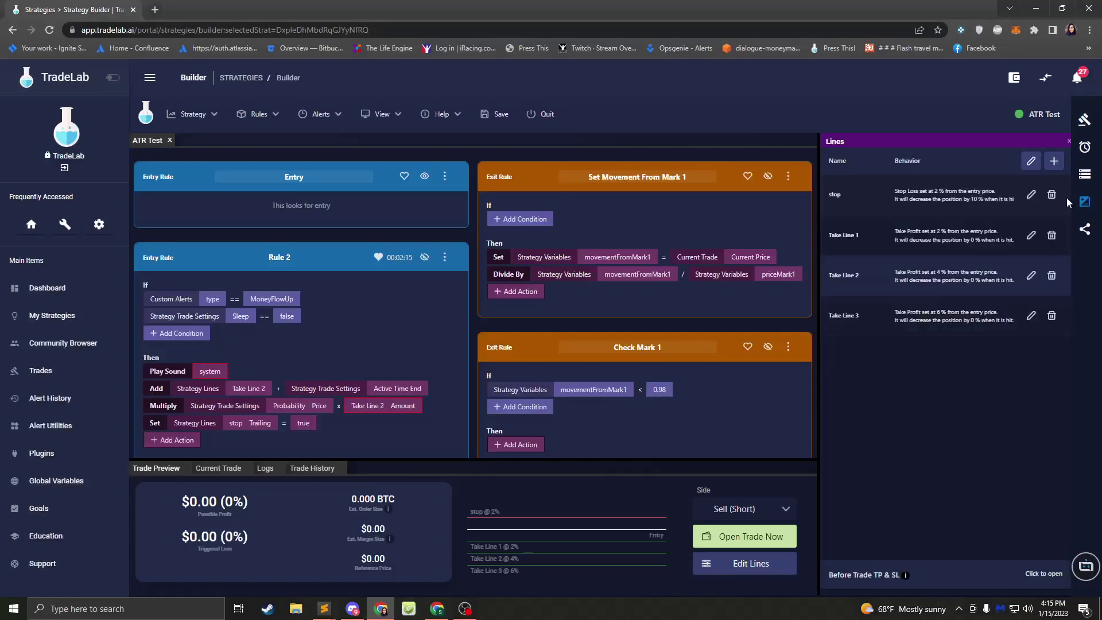
pyautogui.click(1054, 162)
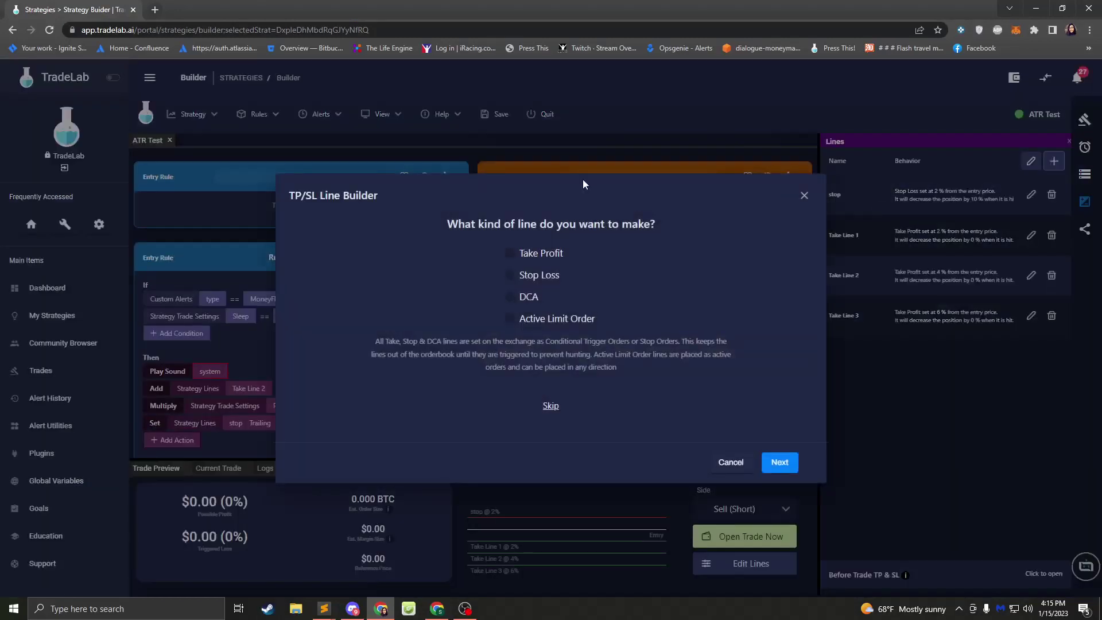
pyautogui.click(731, 463)
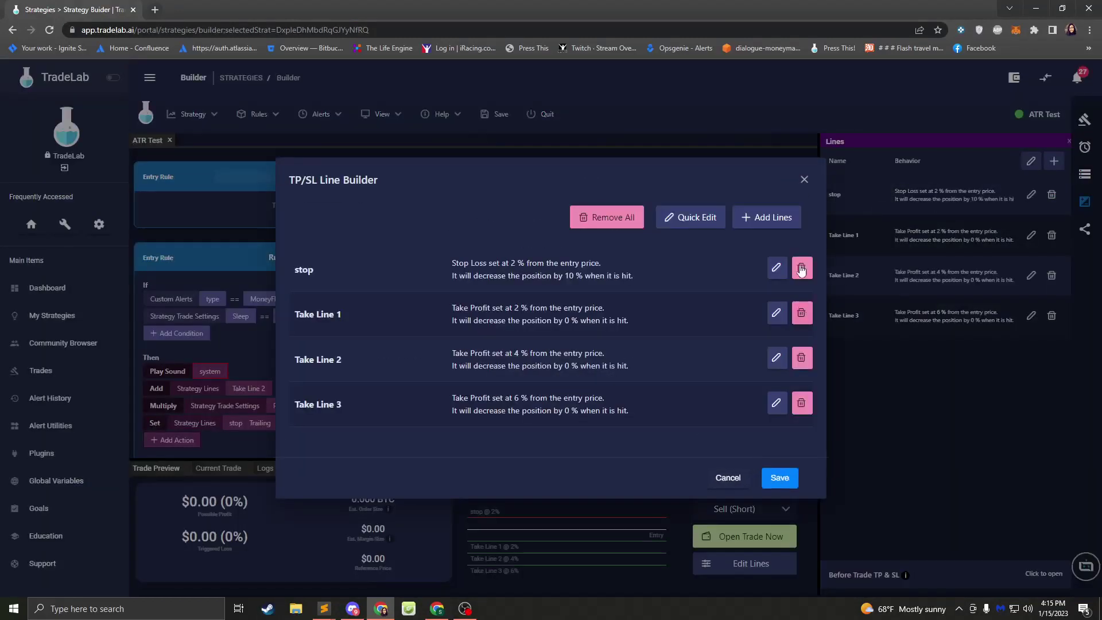
pyautogui.click(696, 222)
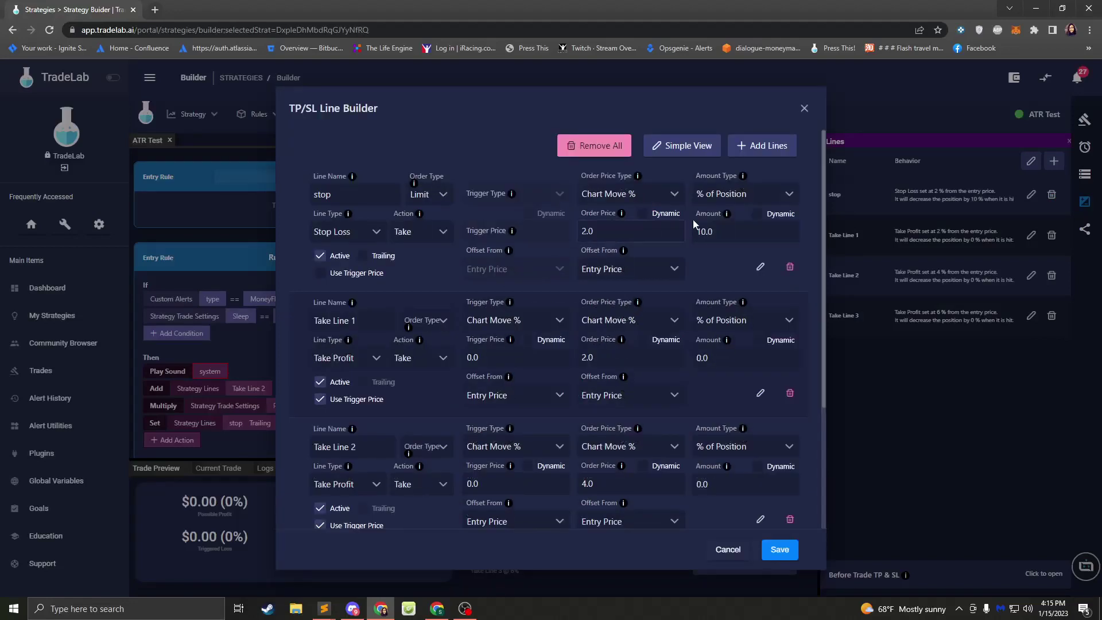
pyautogui.click(628, 198)
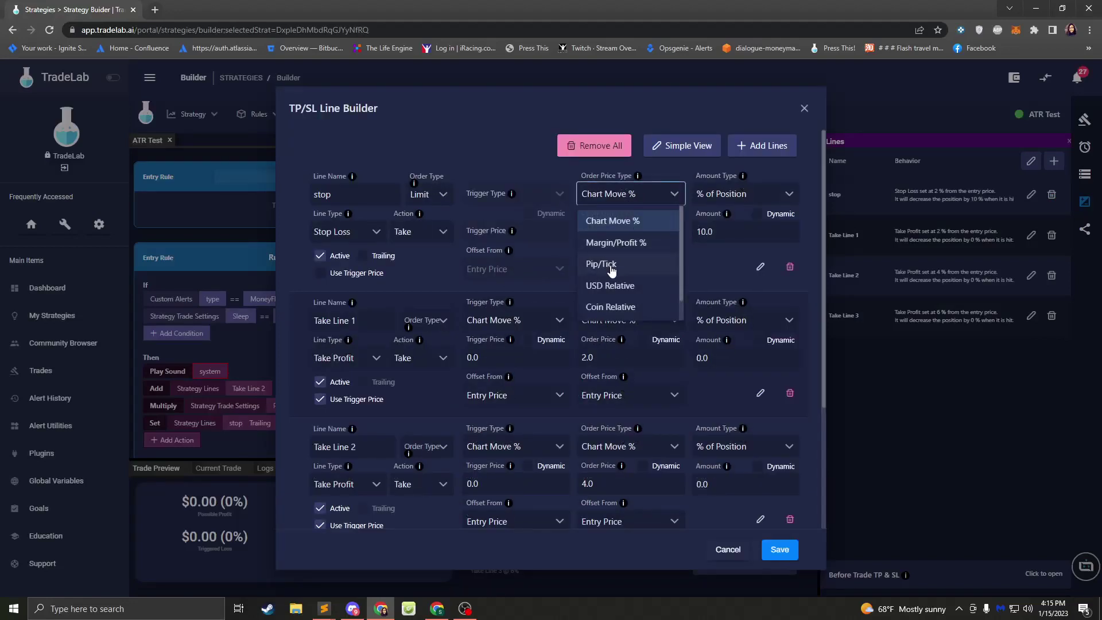
pyautogui.click(736, 202)
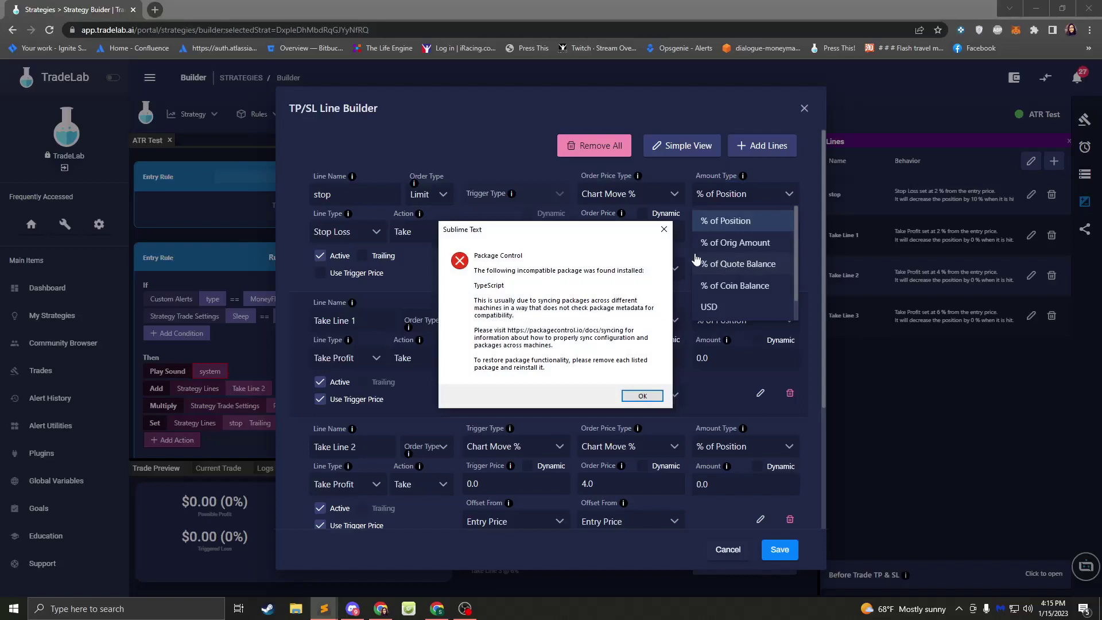
pyautogui.click(664, 229)
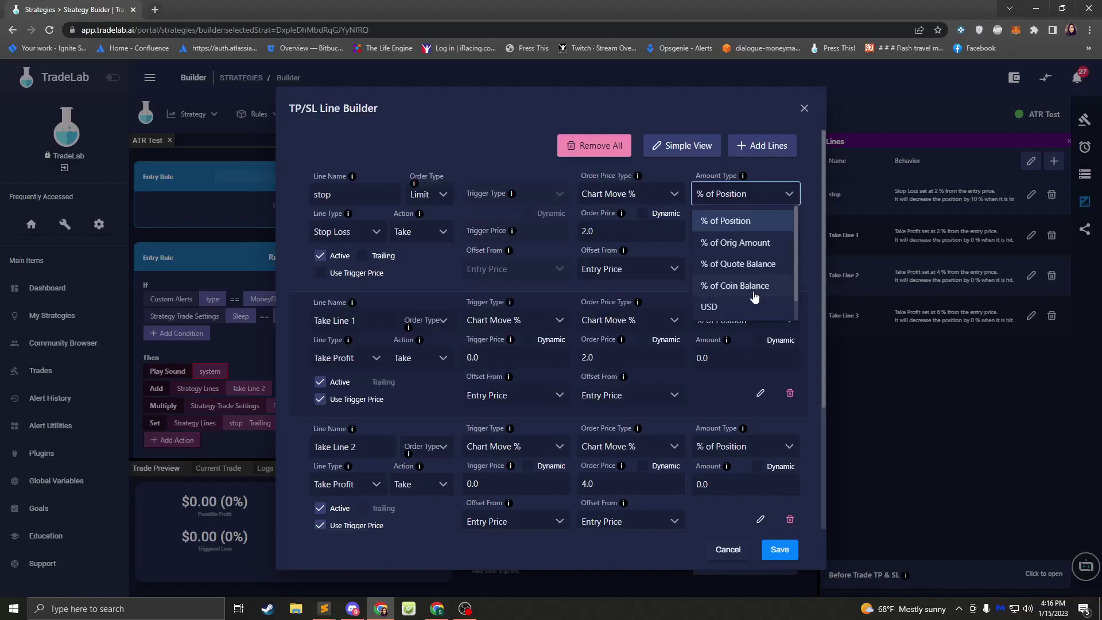
# - Close the TP/SL Line Builder, returning to the ATR Test lines list
pyautogui.click(806, 110)
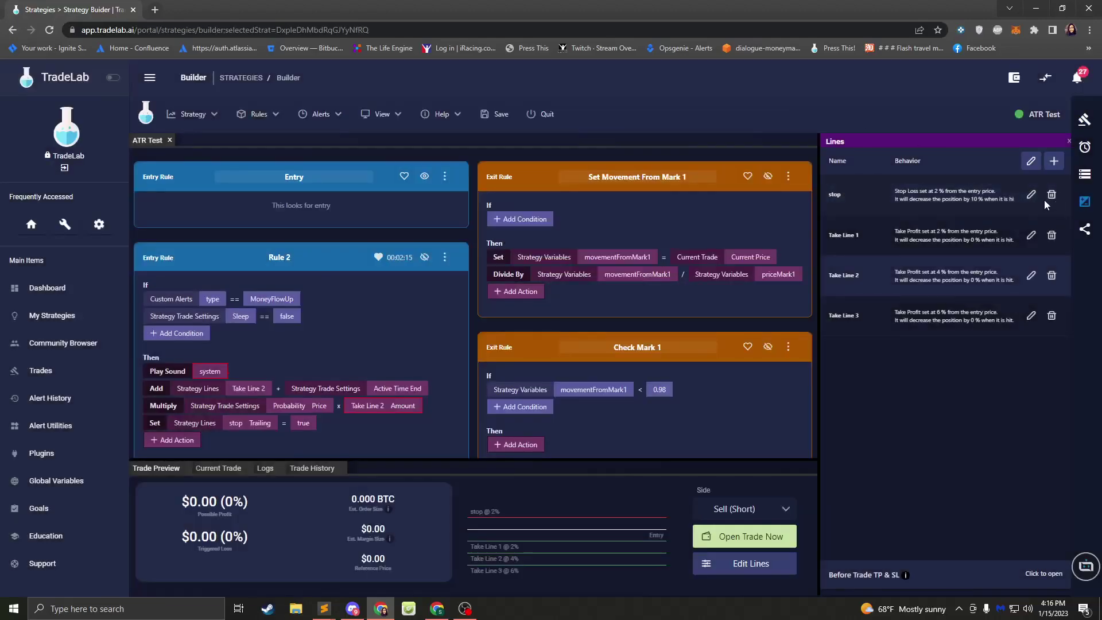
# - Reopen the TP/SL Line Builder and view the stop line's Amount Type options
pyautogui.click(1031, 162)
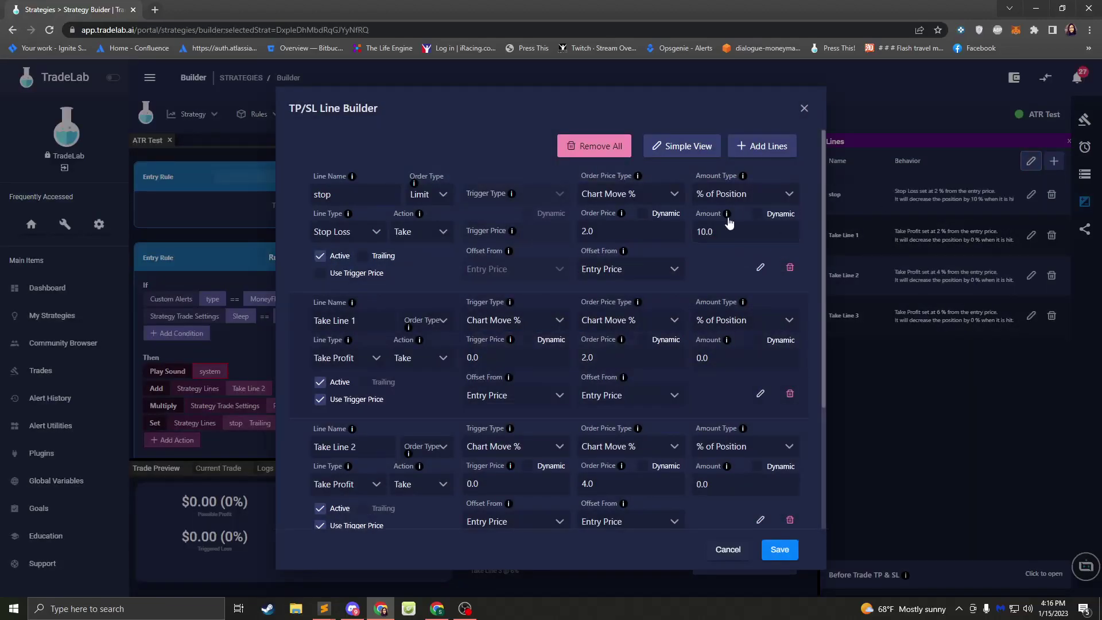
pyautogui.click(733, 206)
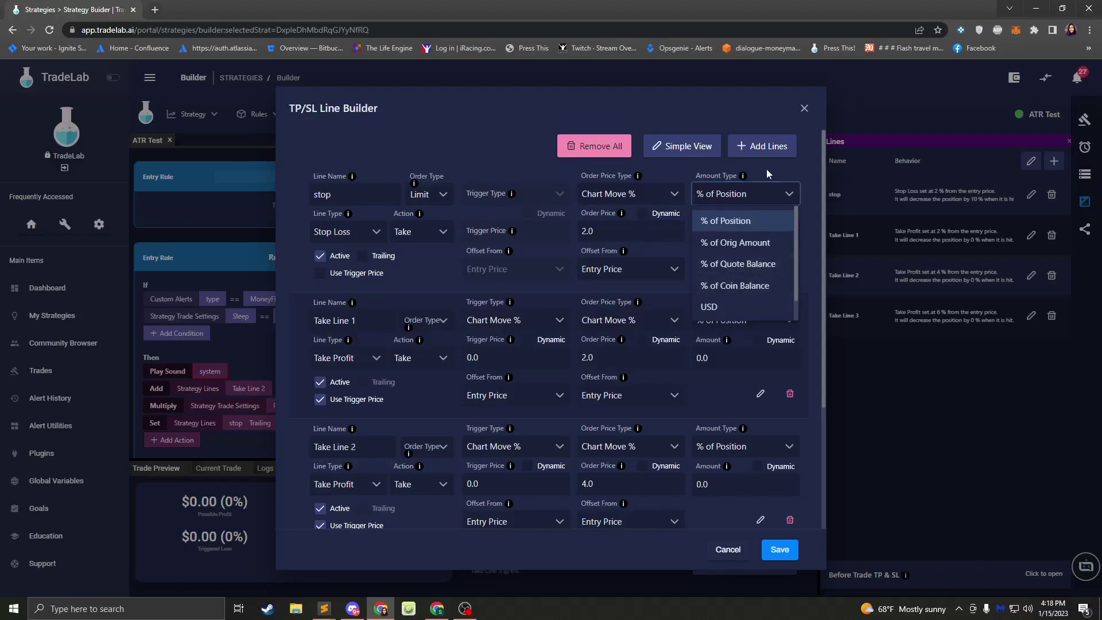
# - Close the Amount Type list and exit the TP/SL Line Builder without changes
pyautogui.click(742, 177)
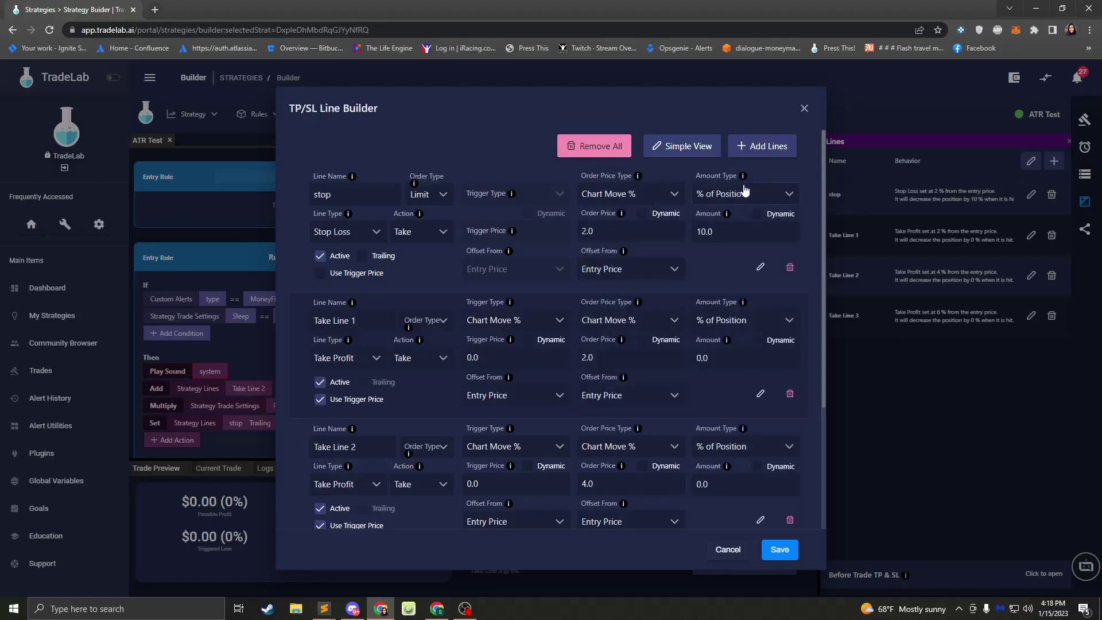
pyautogui.moveTo(746, 179)
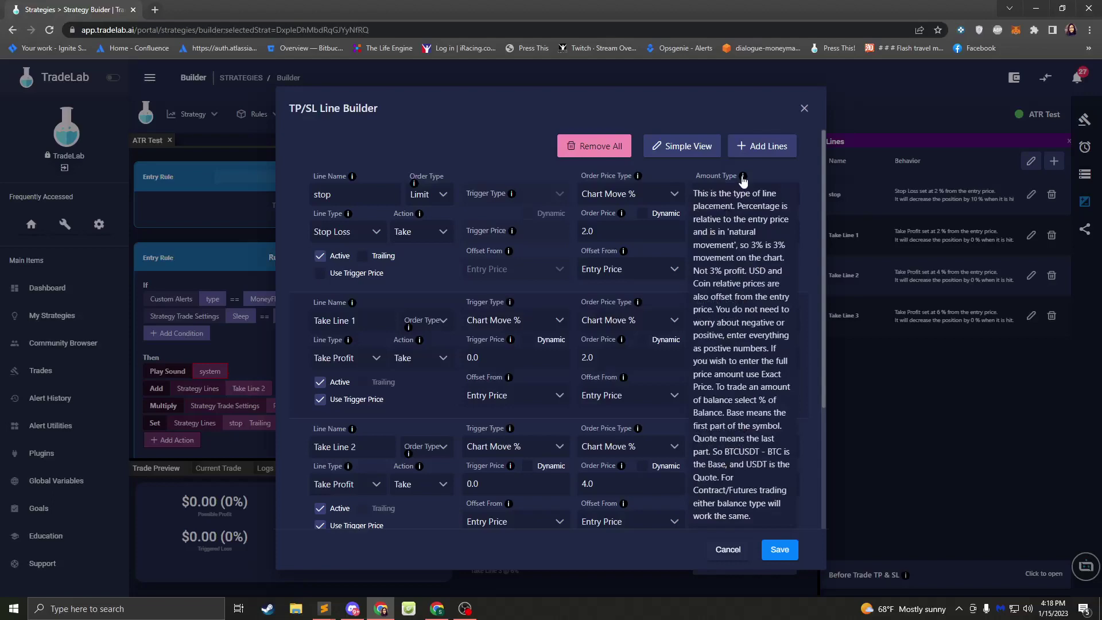
pyautogui.click(805, 110)
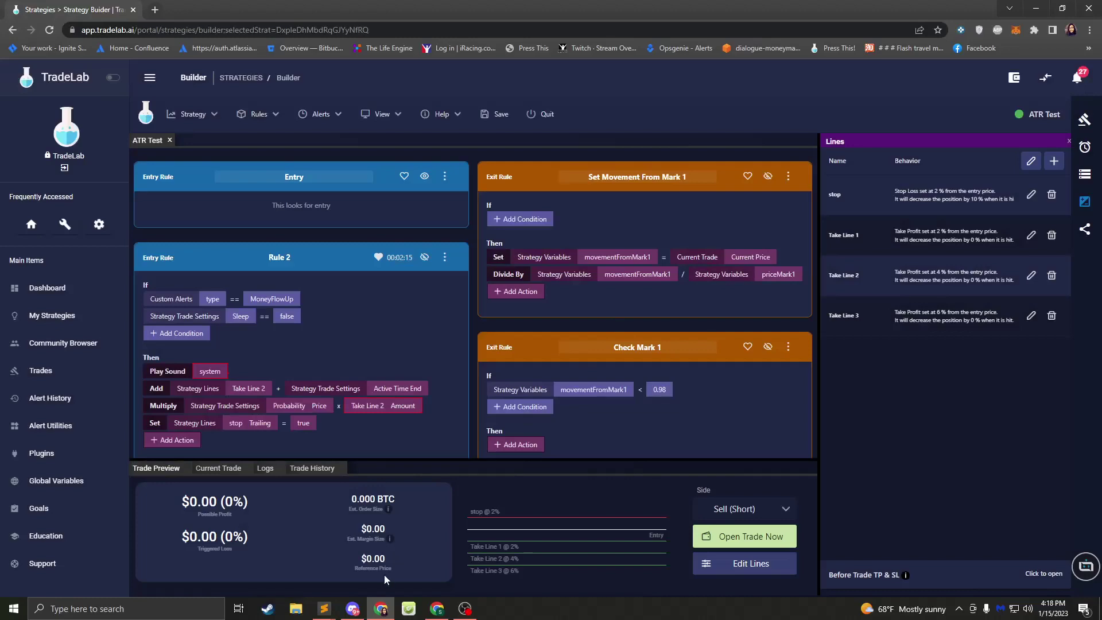
# - In Discord, open the AMA & Workshop voice channel
pyautogui.click(352, 608)
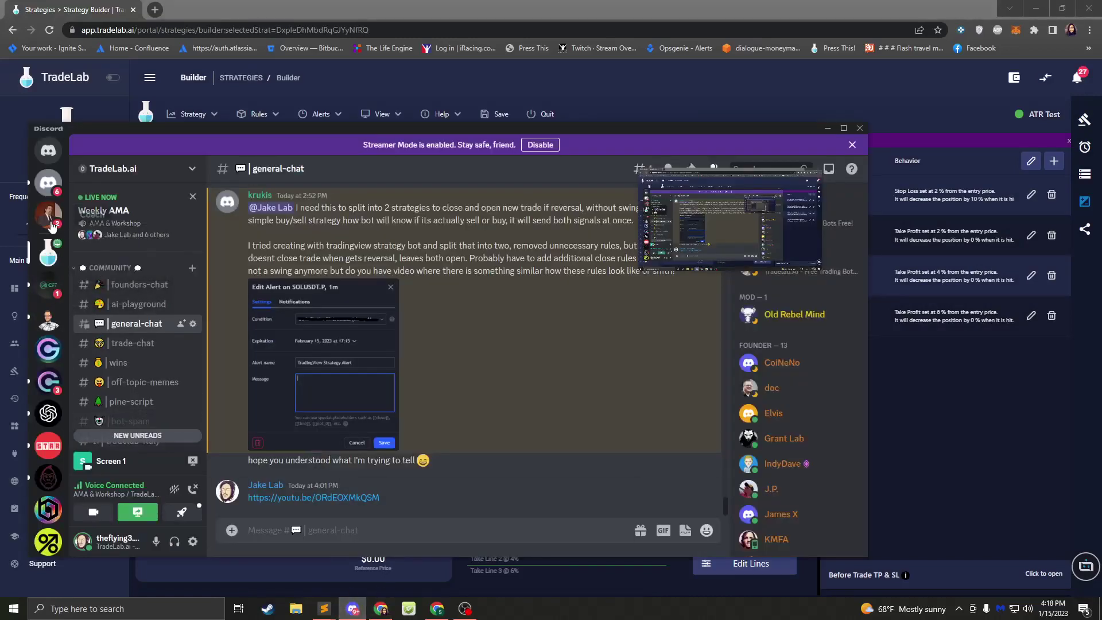
pyautogui.scroll(-4, 129, 333)
pyautogui.scroll(-4, 130, 331)
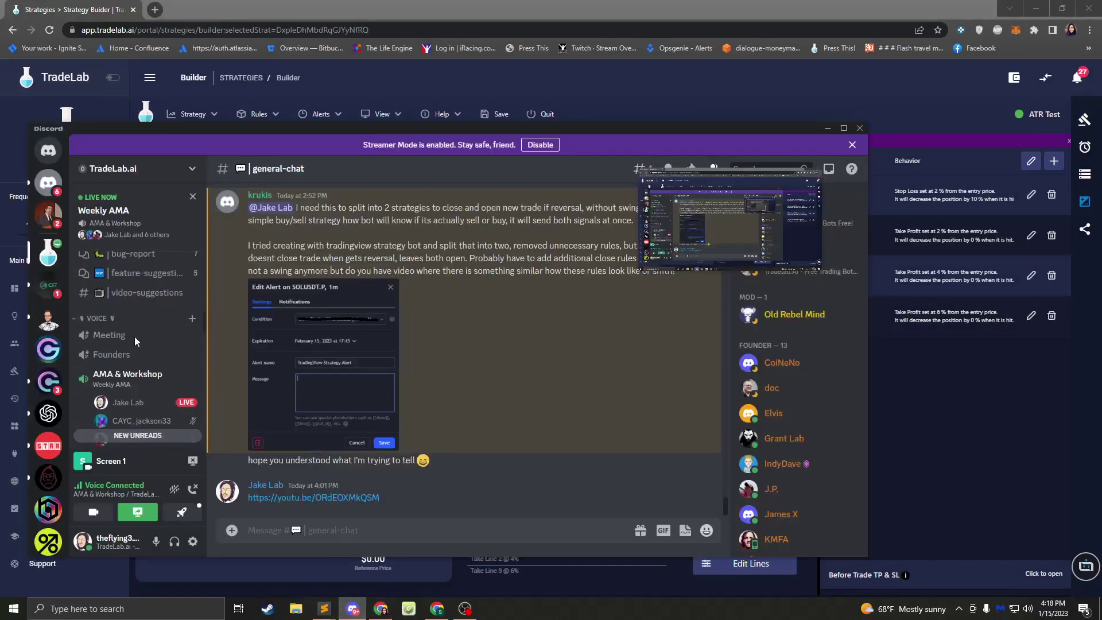
pyautogui.click(170, 323)
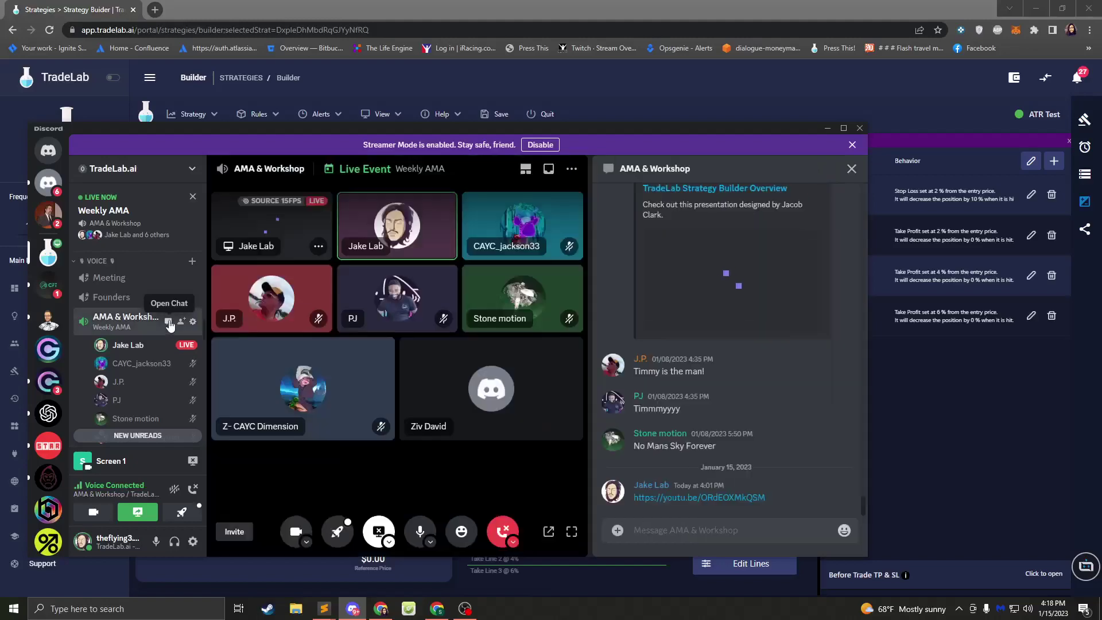
pyautogui.scroll(8, 110, 315)
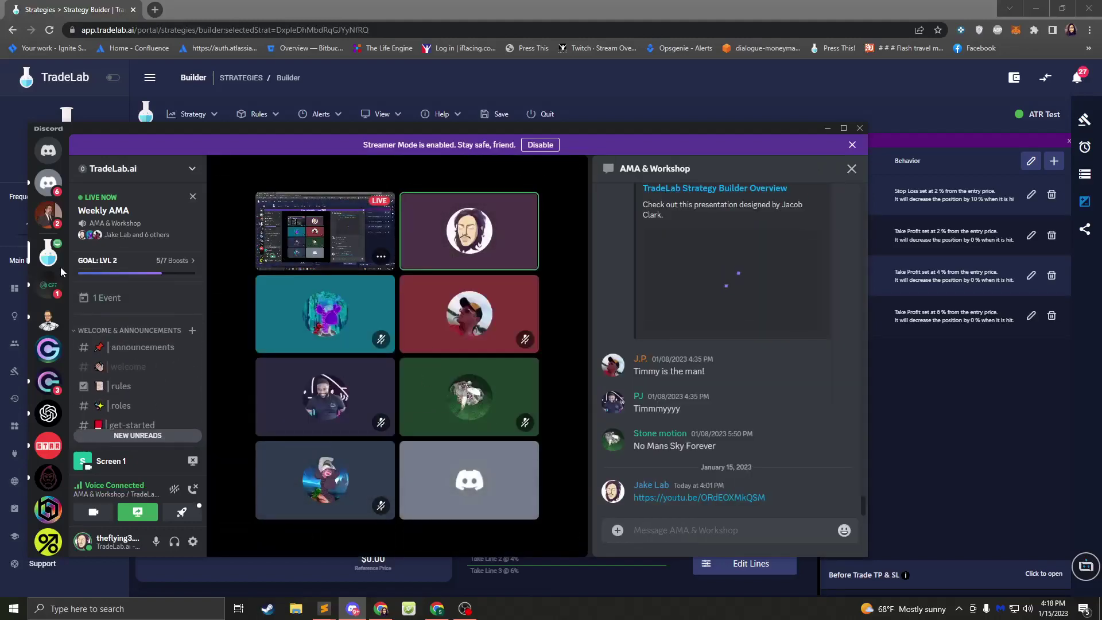
pyautogui.scroll(-5, 109, 309)
# - Read the unread direct message, return to AMA & Workshop, then minimize Discord
pyautogui.click(48, 182)
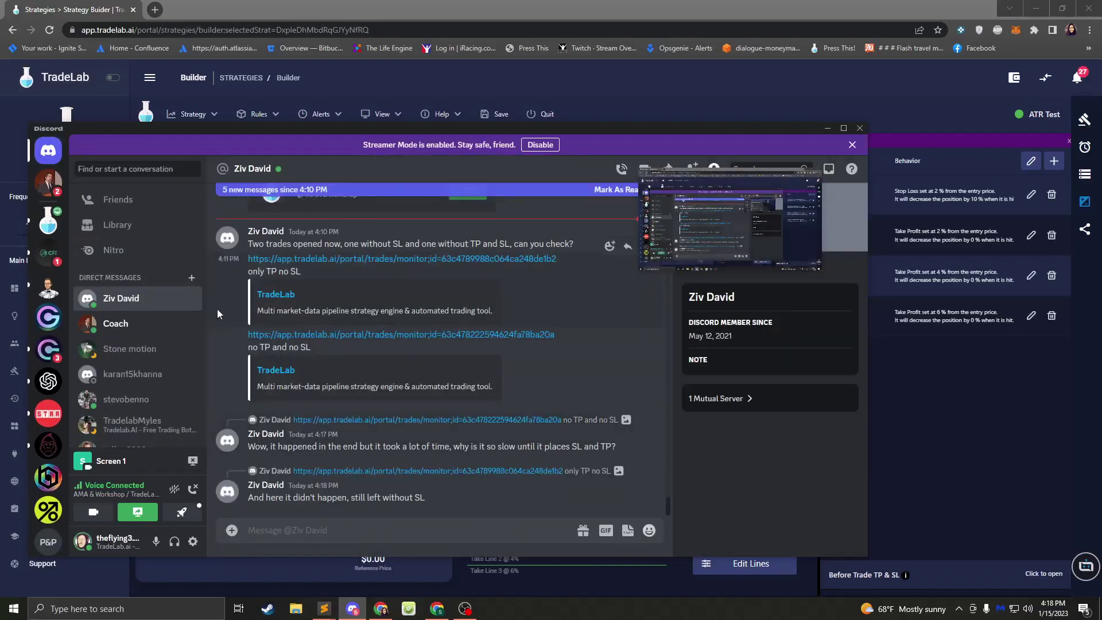
pyautogui.click(45, 226)
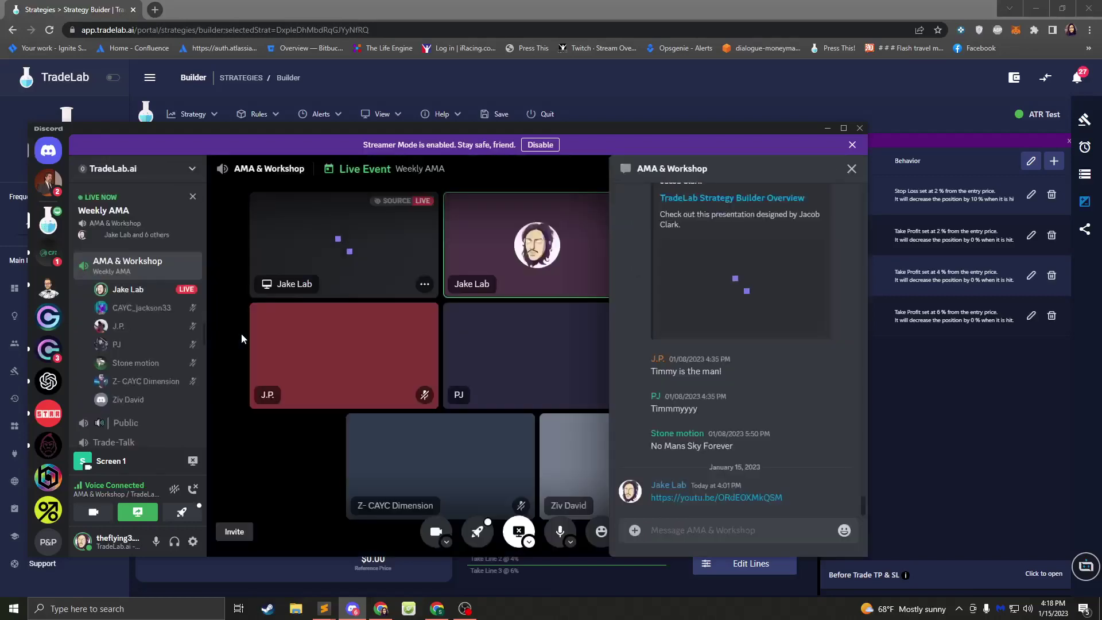
pyautogui.click(641, 108)
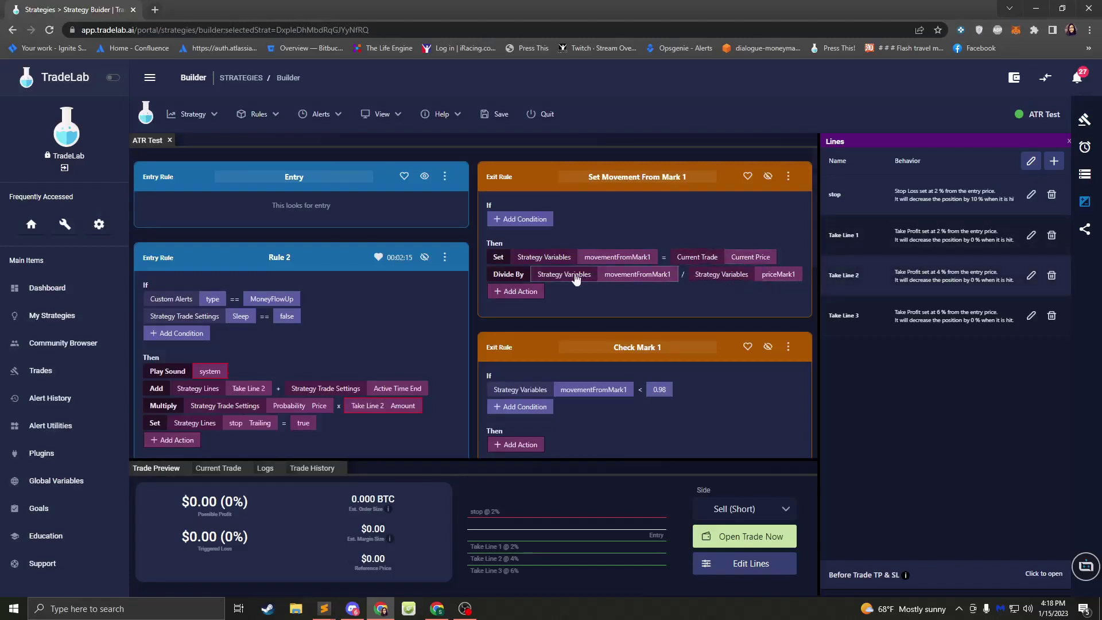
pyautogui.click(325, 611)
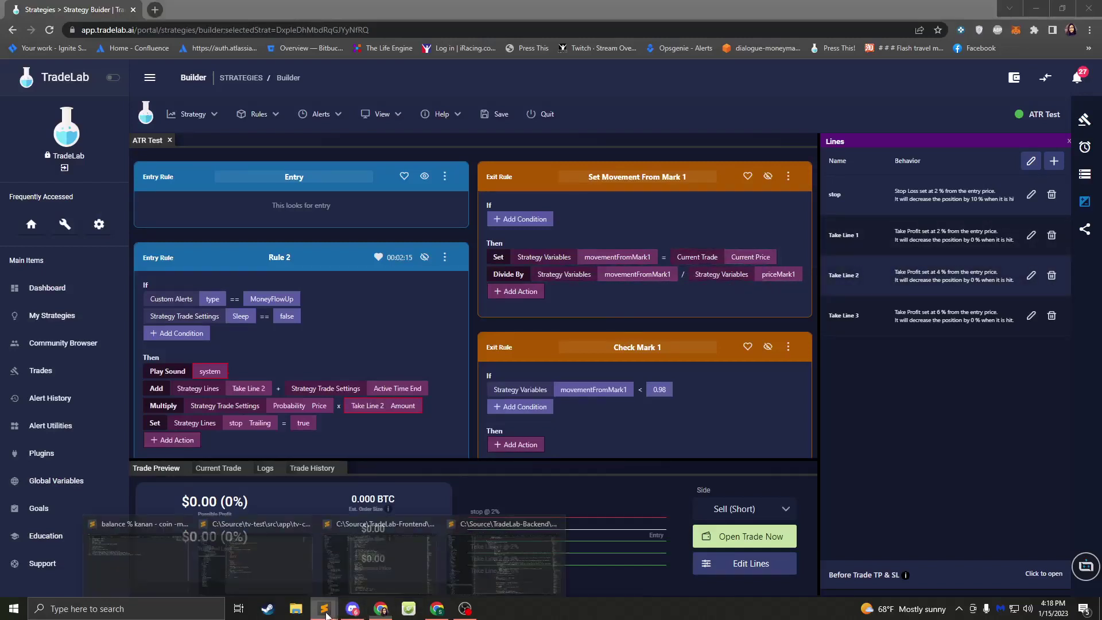
pyautogui.click(144, 574)
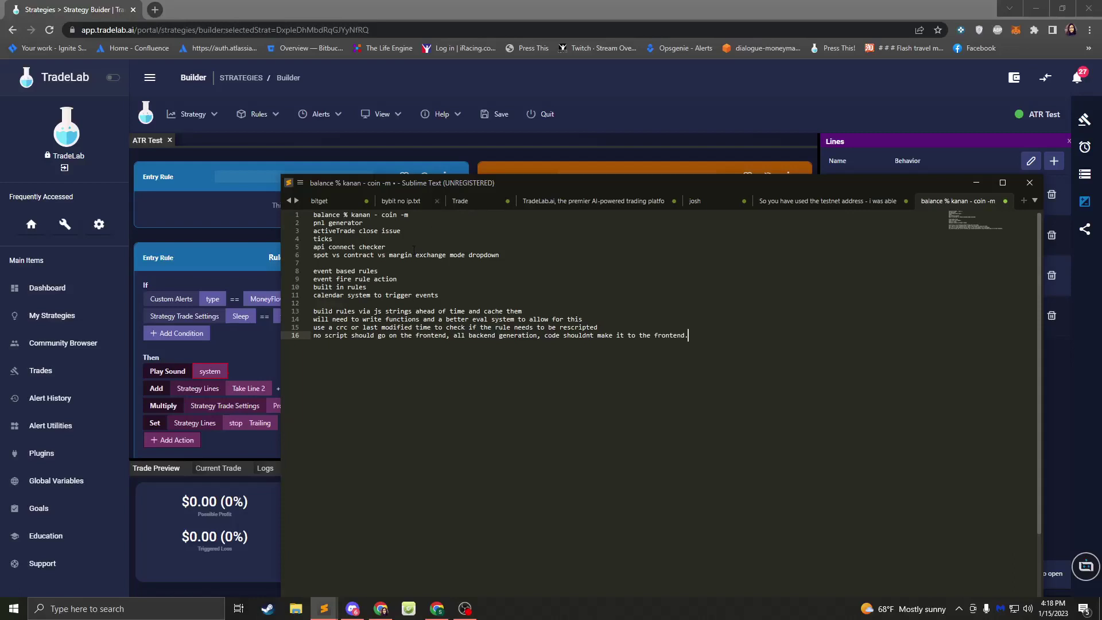
pyautogui.click(568, 92)
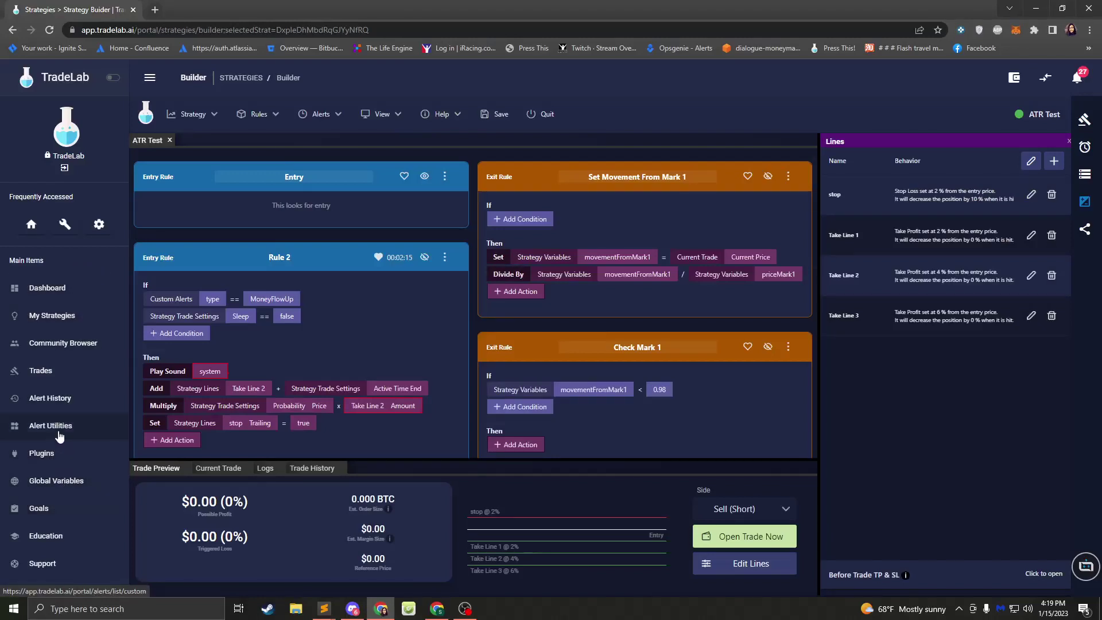
# - Leave the strategy builder without saving and switch to the Trade History view
pyautogui.click(39, 372)
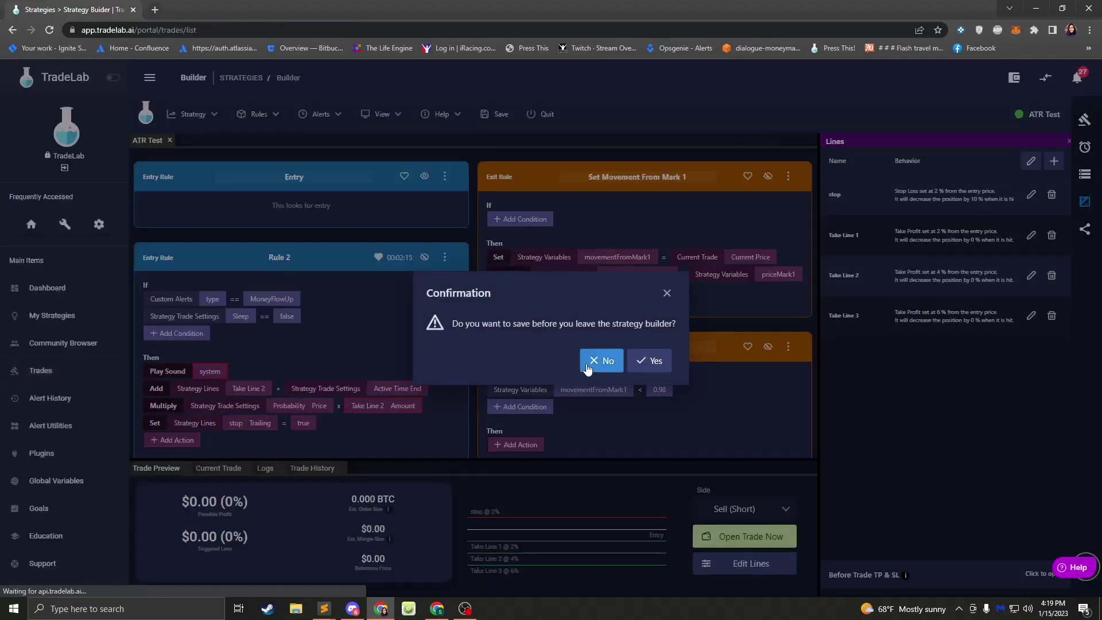
pyautogui.click(597, 360)
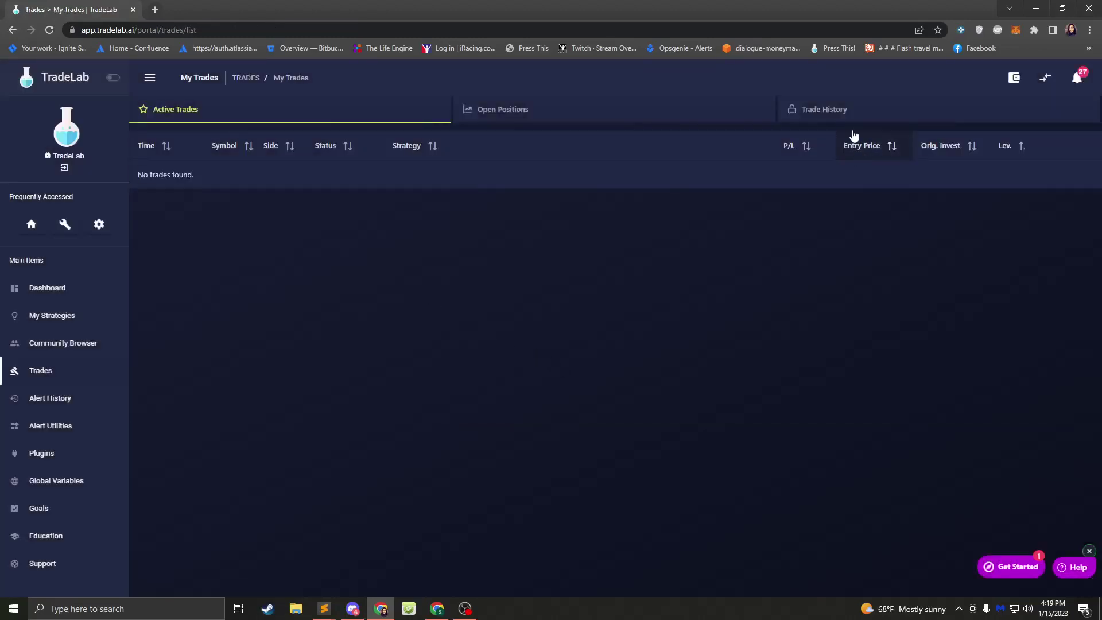
pyautogui.click(829, 110)
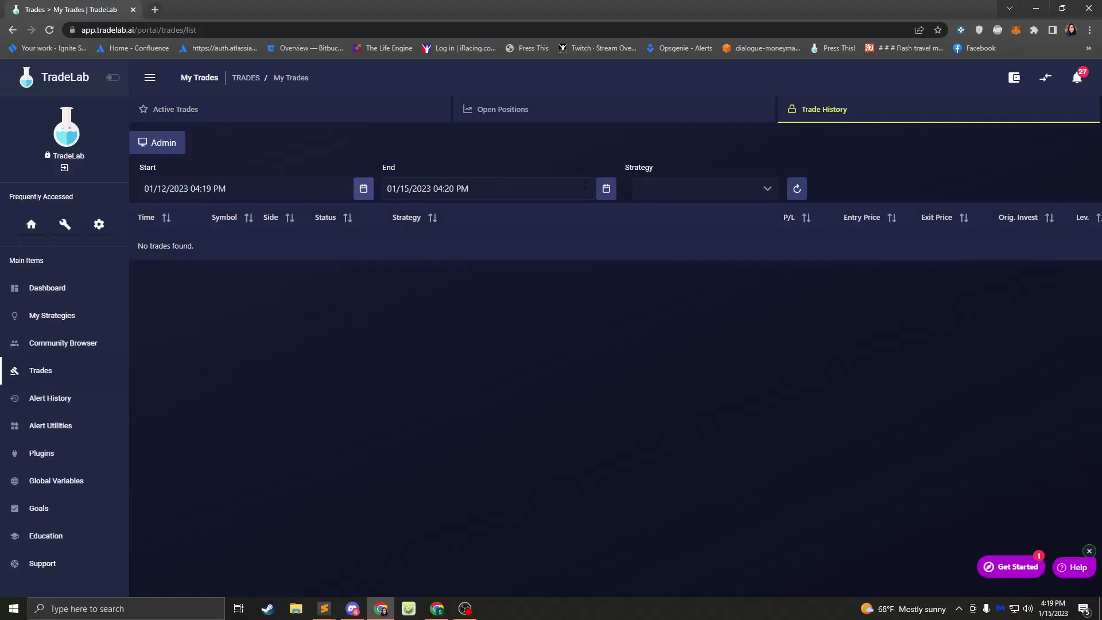
# - Set the trade history start date to October 5, 2022
pyautogui.click(364, 188)
pyautogui.click(155, 219)
pyautogui.click(154, 219)
pyautogui.click(155, 219)
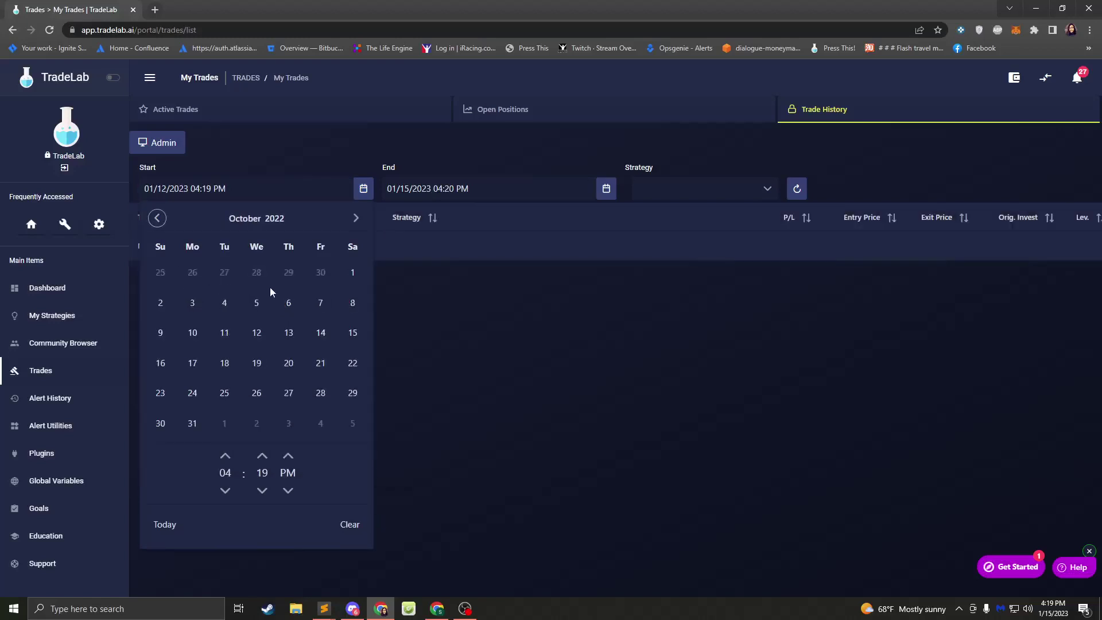
pyautogui.click(256, 302)
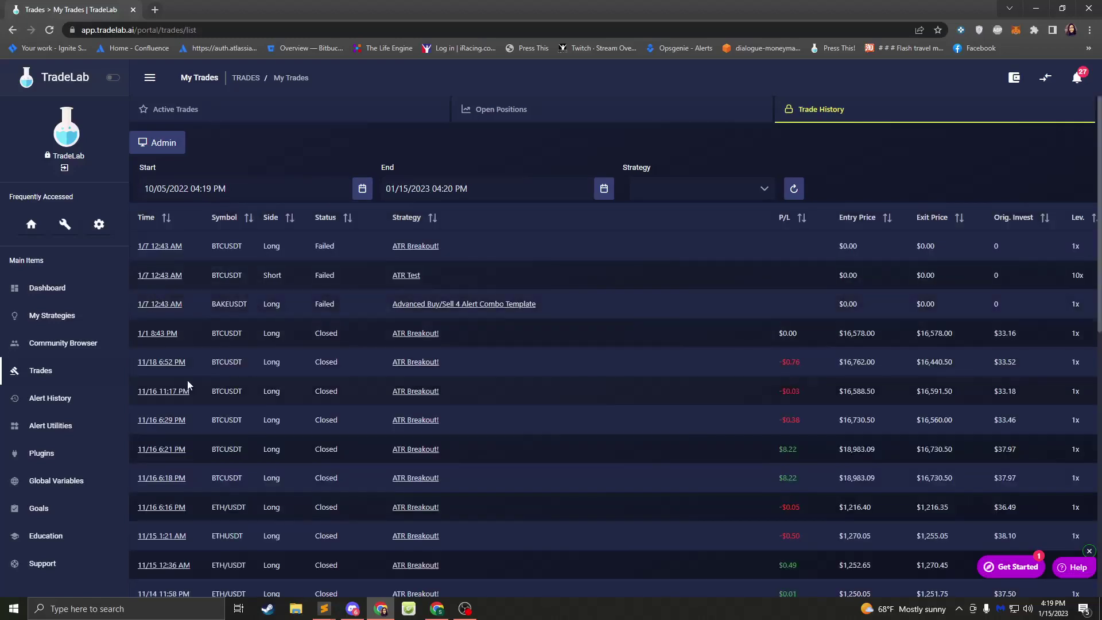
# - Open the 11/16 6:18 PM BTCUSDT trade and start a test PnL picture
pyautogui.click(161, 477)
pyautogui.scroll(-2, 423, 356)
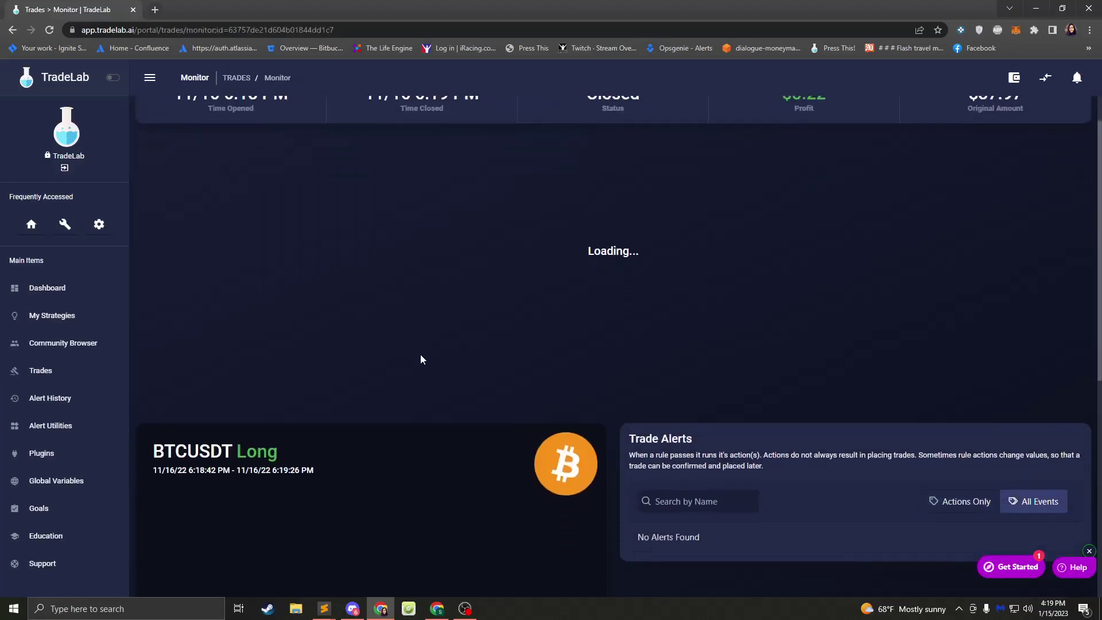
pyautogui.scroll(-6, 420, 351)
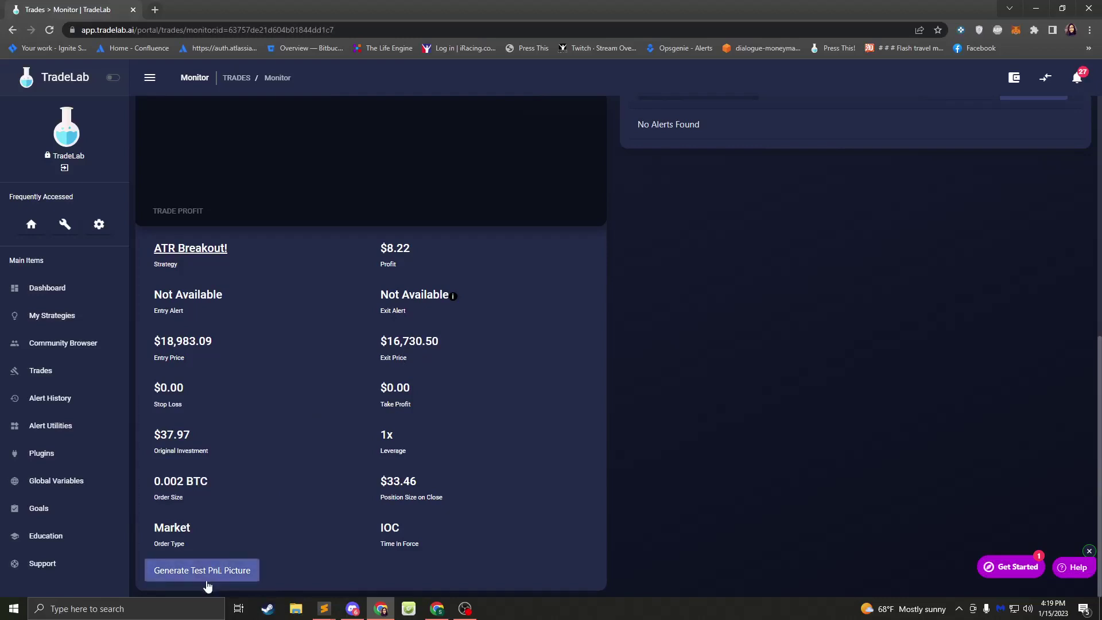
pyautogui.click(198, 577)
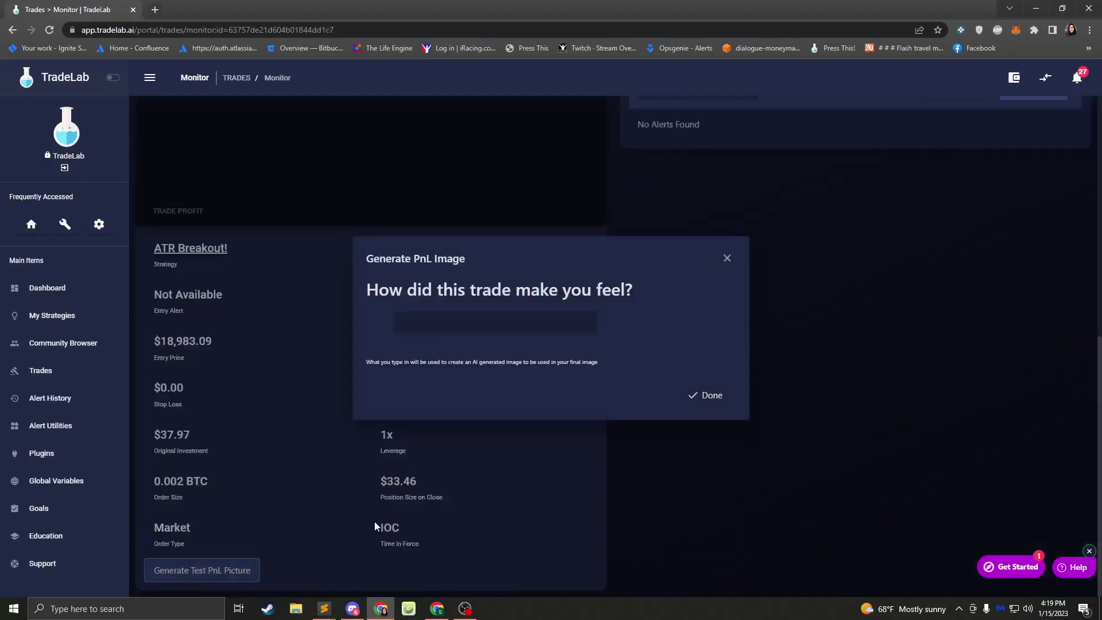
# - Enter 'Big baloon city' as the PnL image prompt
pyautogui.click(489, 327)
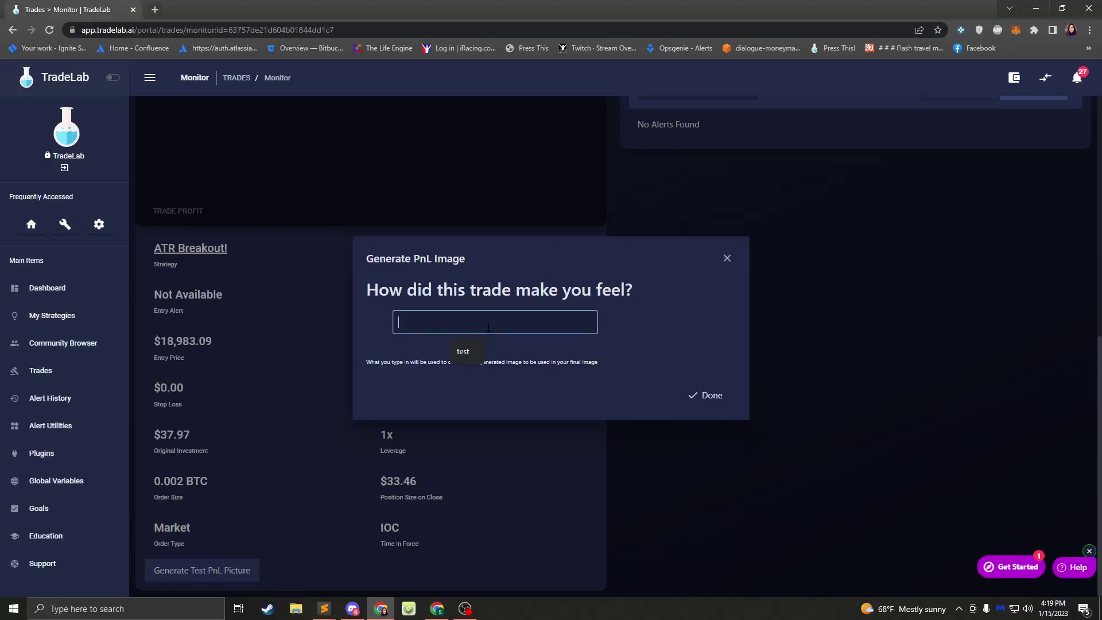
pyautogui.write('Big')
pyautogui.write('balooon city')
pyautogui.press('BackSpace')
pyautogui.press('Left')
# - Generate the hot-air balloon PnL picture showing 122% ROI, review it, and reopen the prompt
pyautogui.click(707, 403)
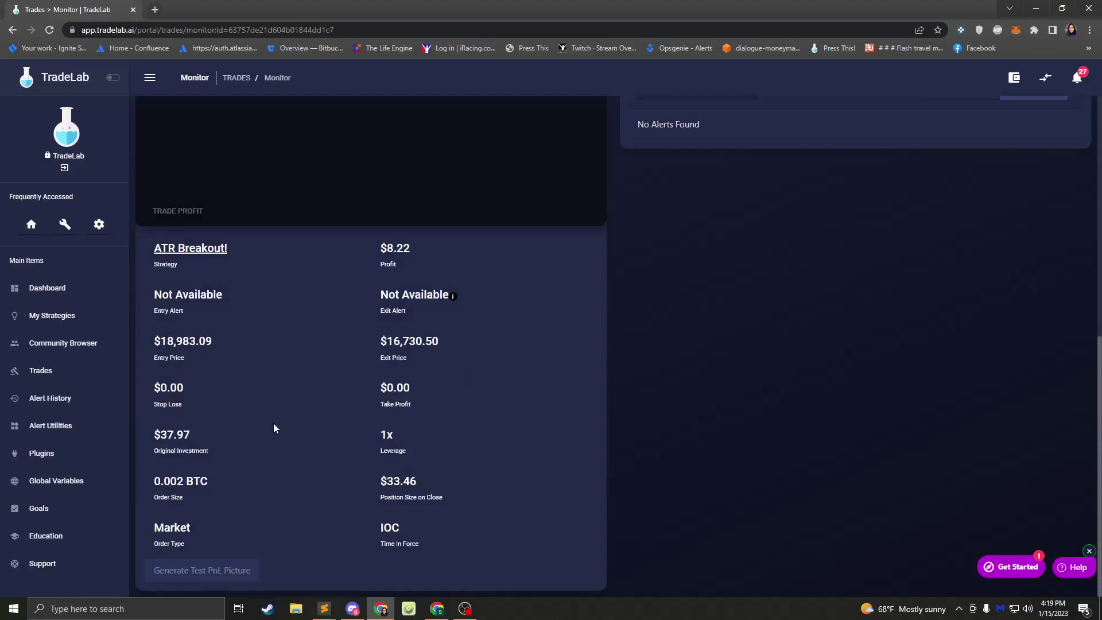
pyautogui.scroll(-8, 274, 422)
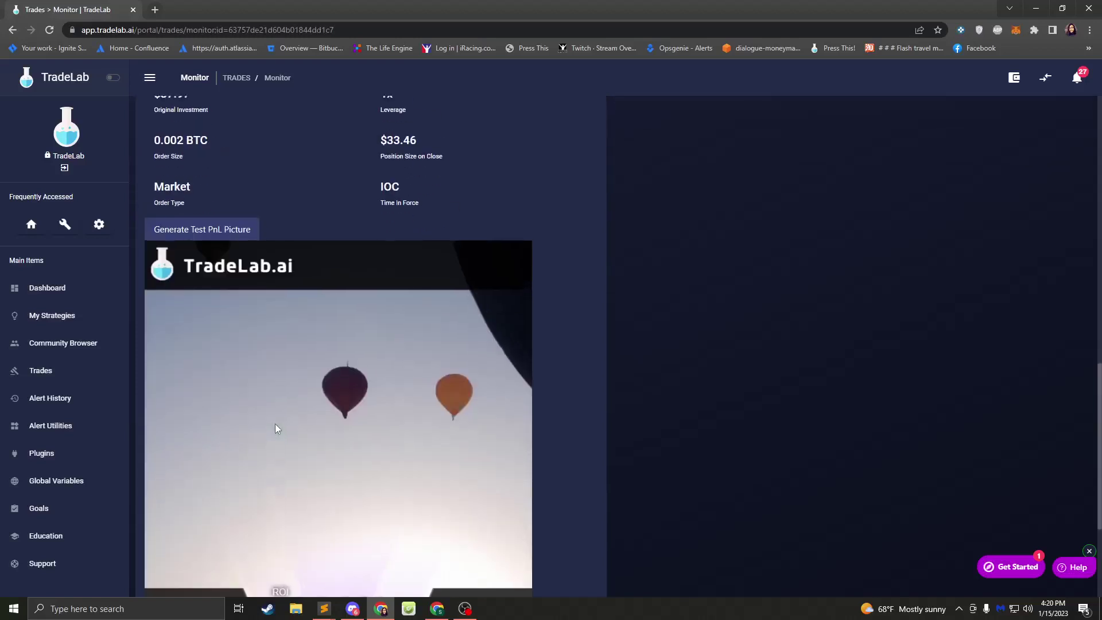
pyautogui.scroll(-1, 282, 423)
pyautogui.scroll(1, 303, 412)
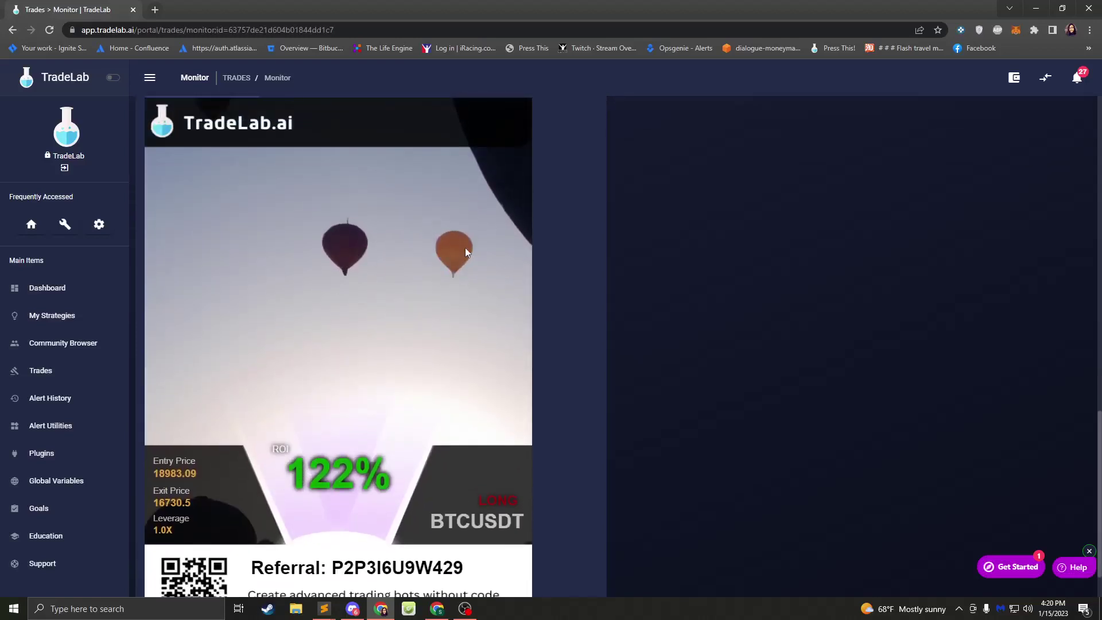
pyautogui.scroll(-1, 353, 315)
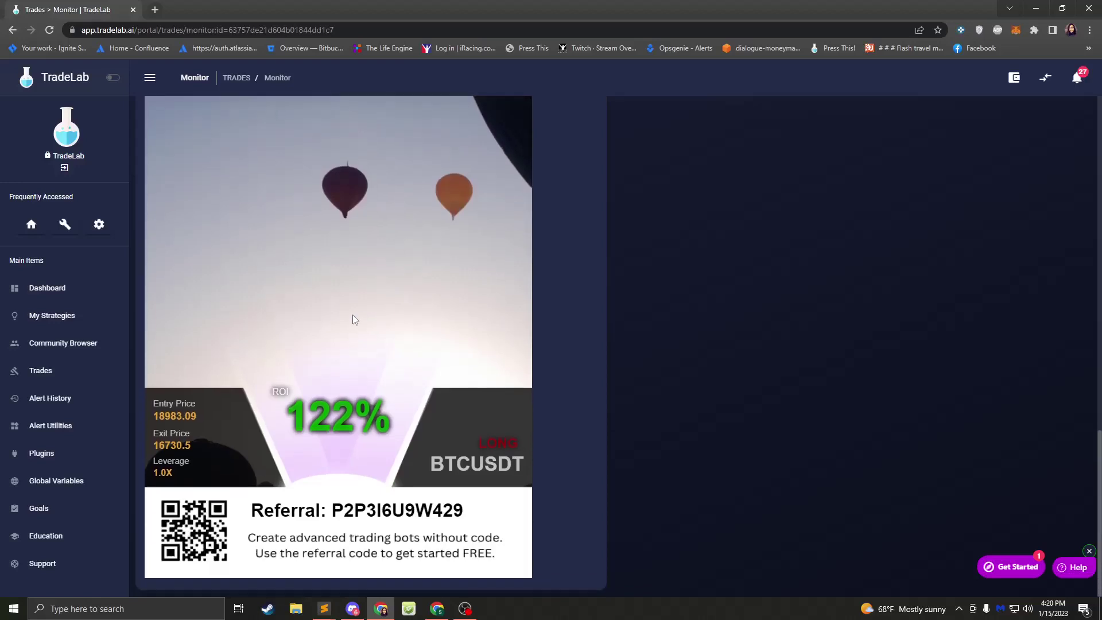
pyautogui.scroll(2, 353, 315)
pyautogui.click(202, 143)
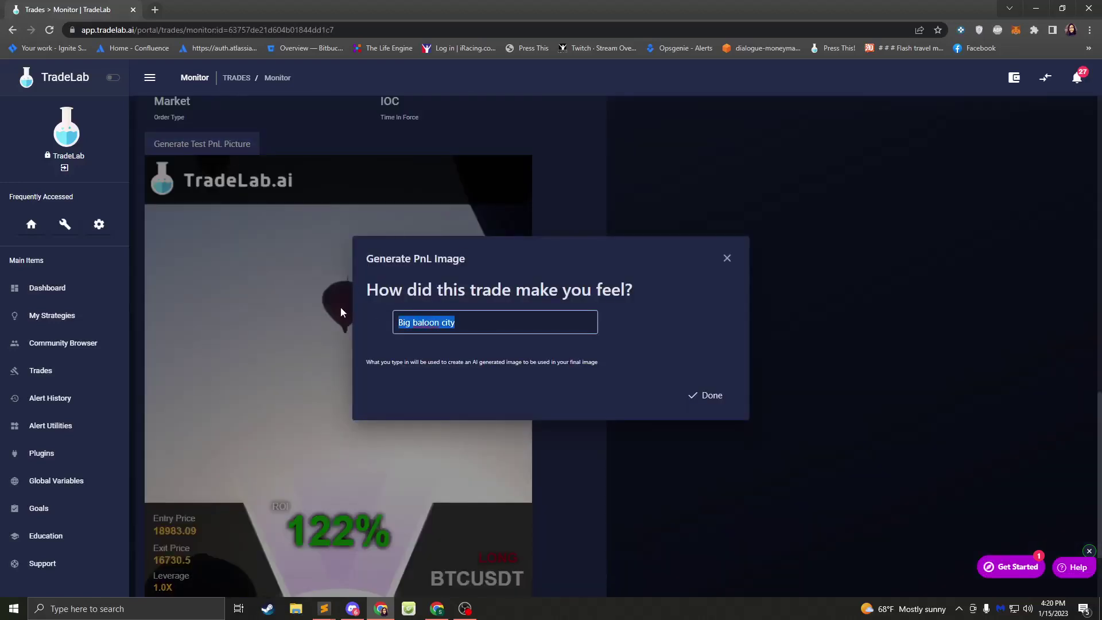
pyautogui.write('s')
pyautogui.press('BackSpace')
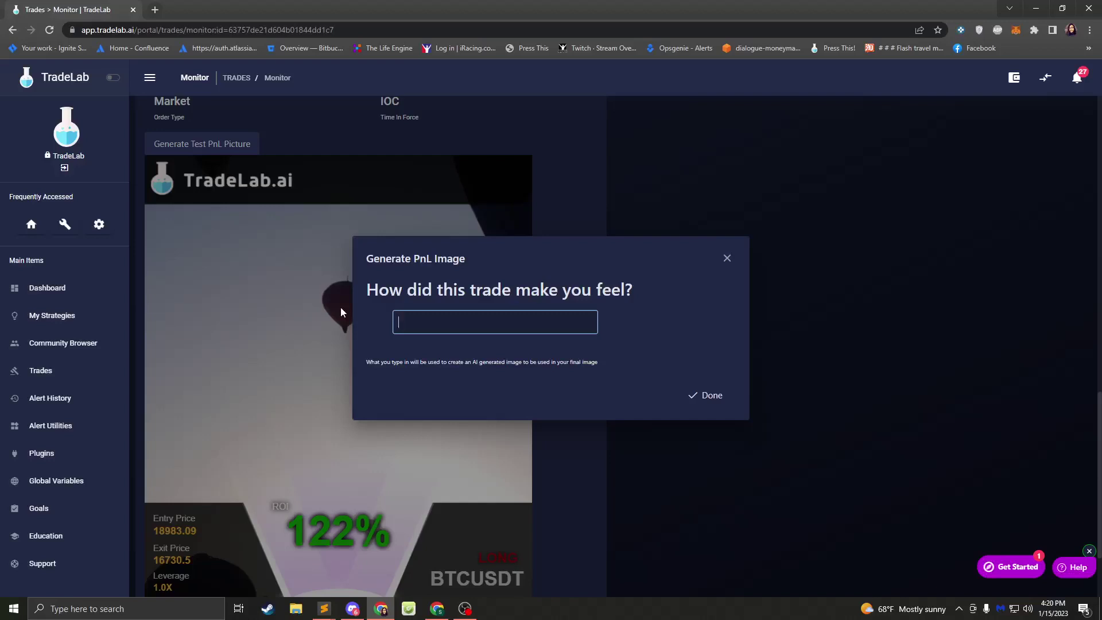
pyautogui.write('Big fuzzy bear in the woods with ice cream')
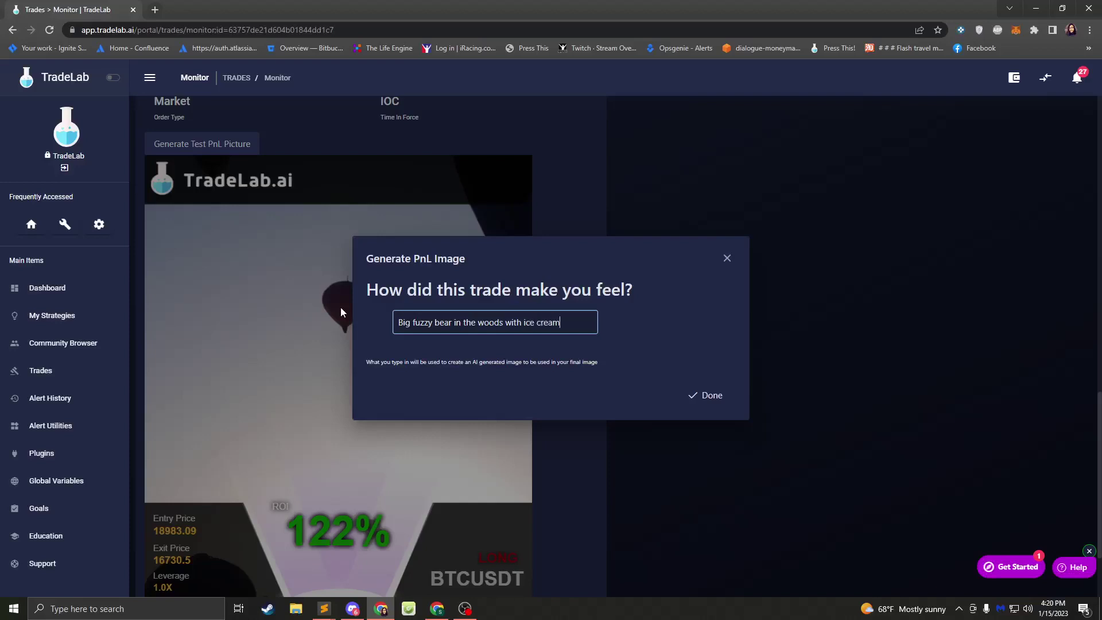
pyautogui.click(694, 401)
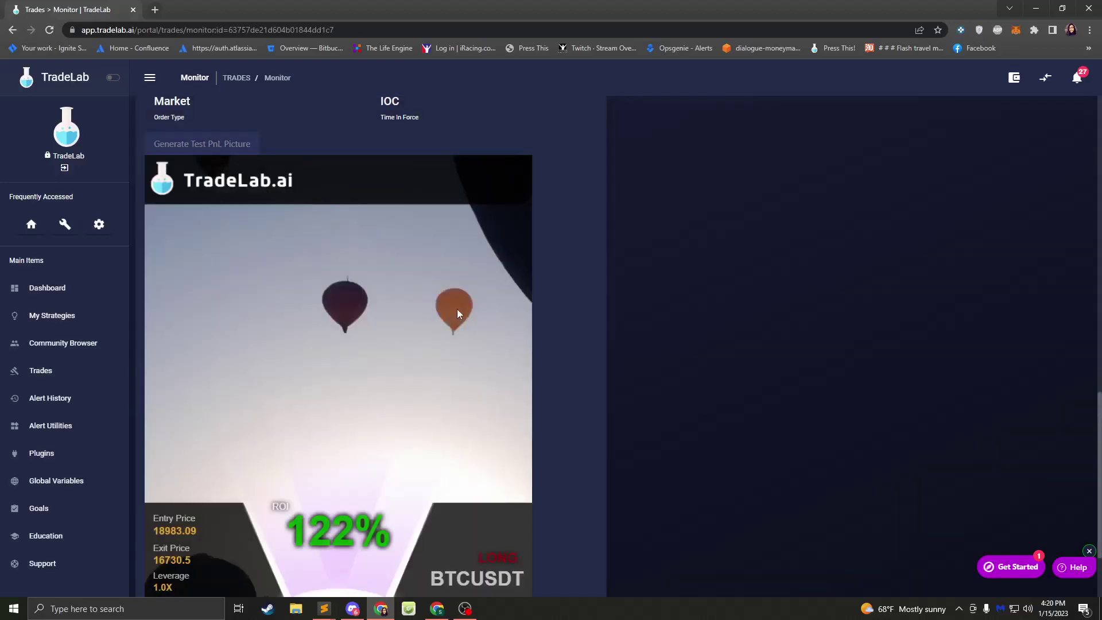
pyautogui.scroll(-1, 452, 317)
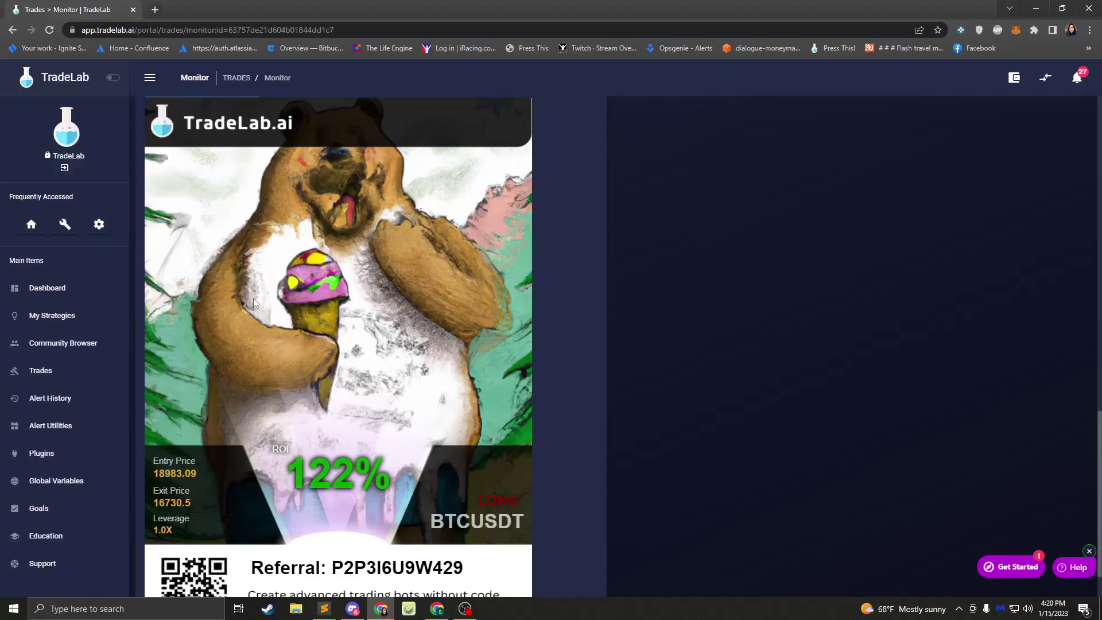
pyautogui.scroll(3, 373, 363)
pyautogui.scroll(8, 358, 367)
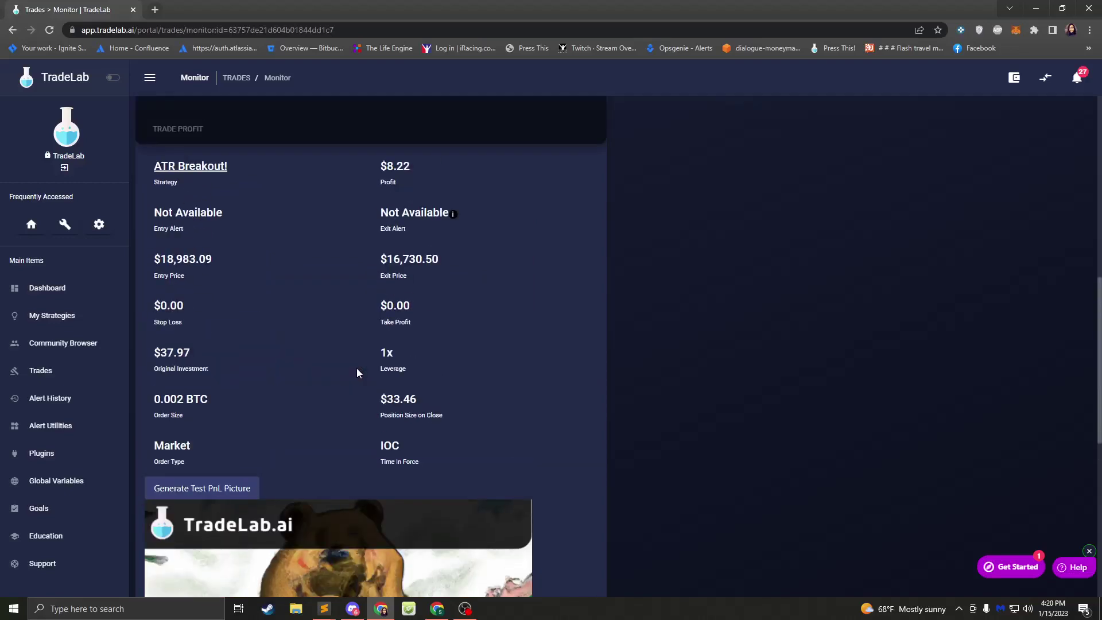
pyautogui.scroll(-7, 356, 366)
pyautogui.scroll(-4, 343, 373)
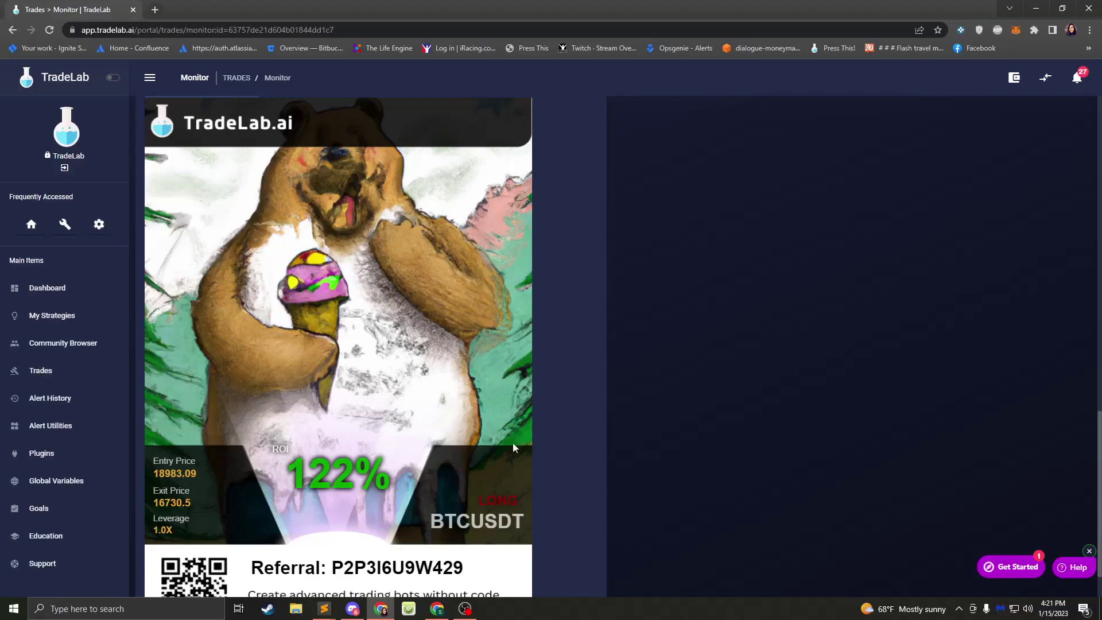
pyautogui.scroll(-1, 384, 468)
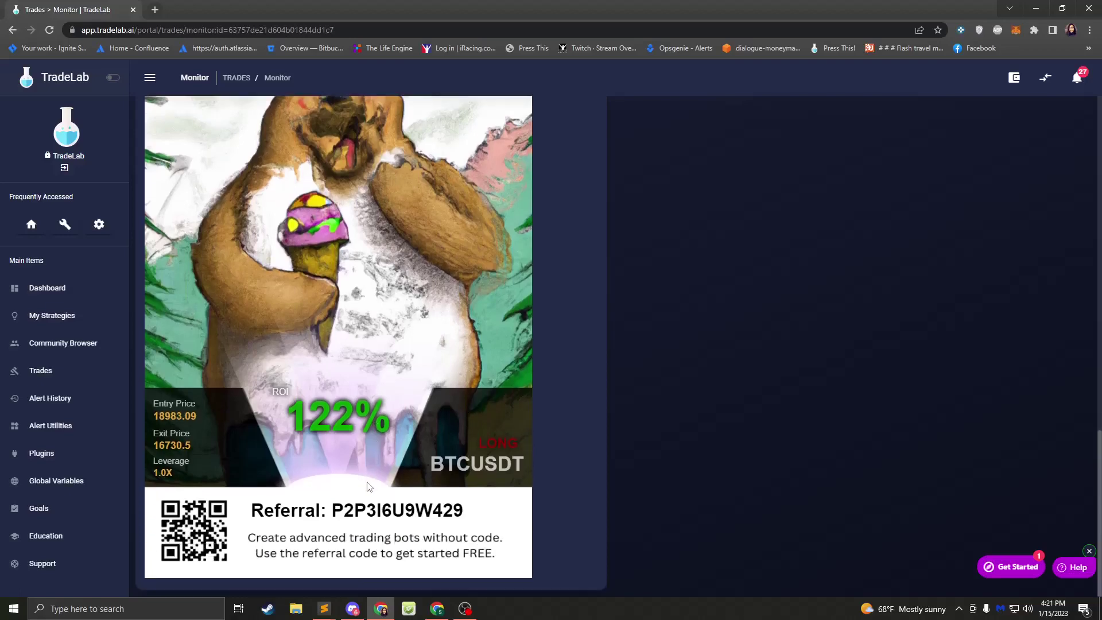
pyautogui.scroll(6, 359, 385)
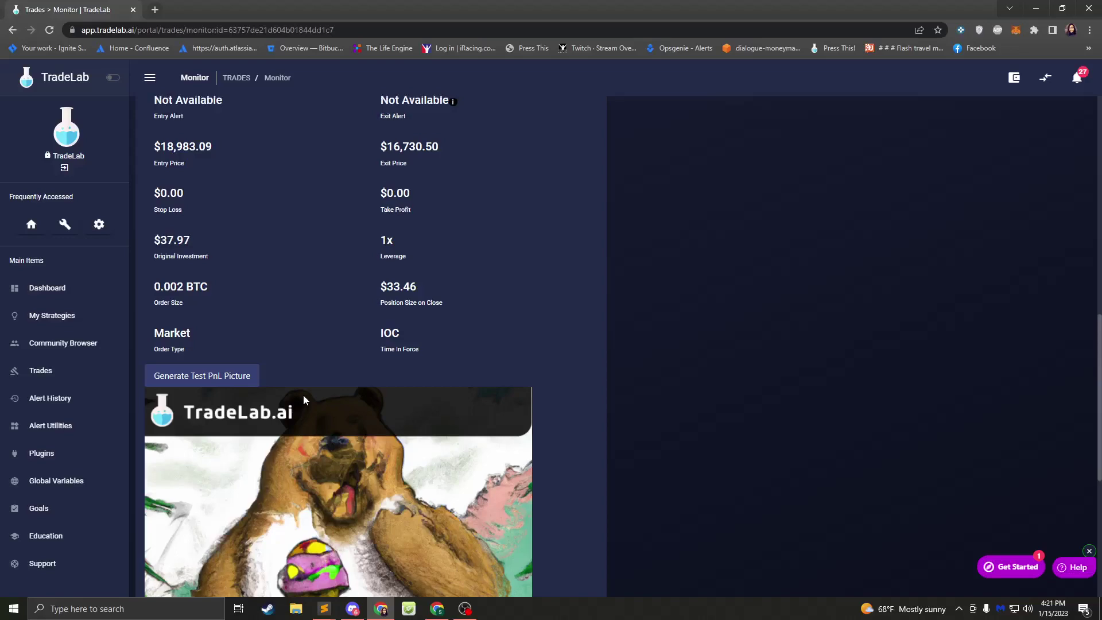
pyautogui.scroll(4, 303, 395)
pyautogui.scroll(-6, 308, 396)
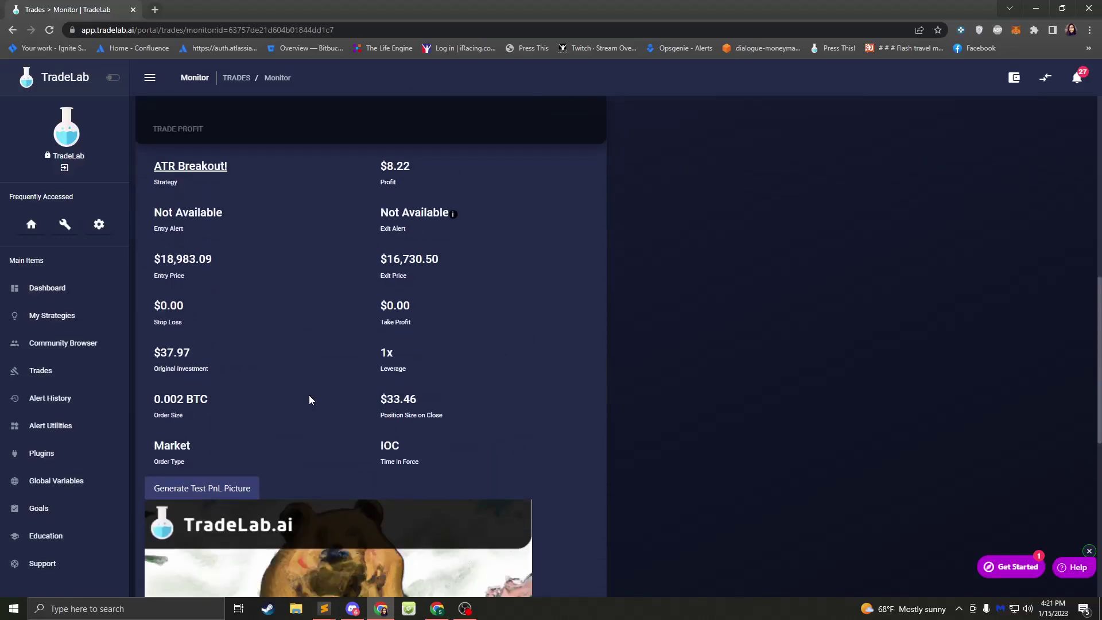
pyautogui.scroll(-5, 263, 426)
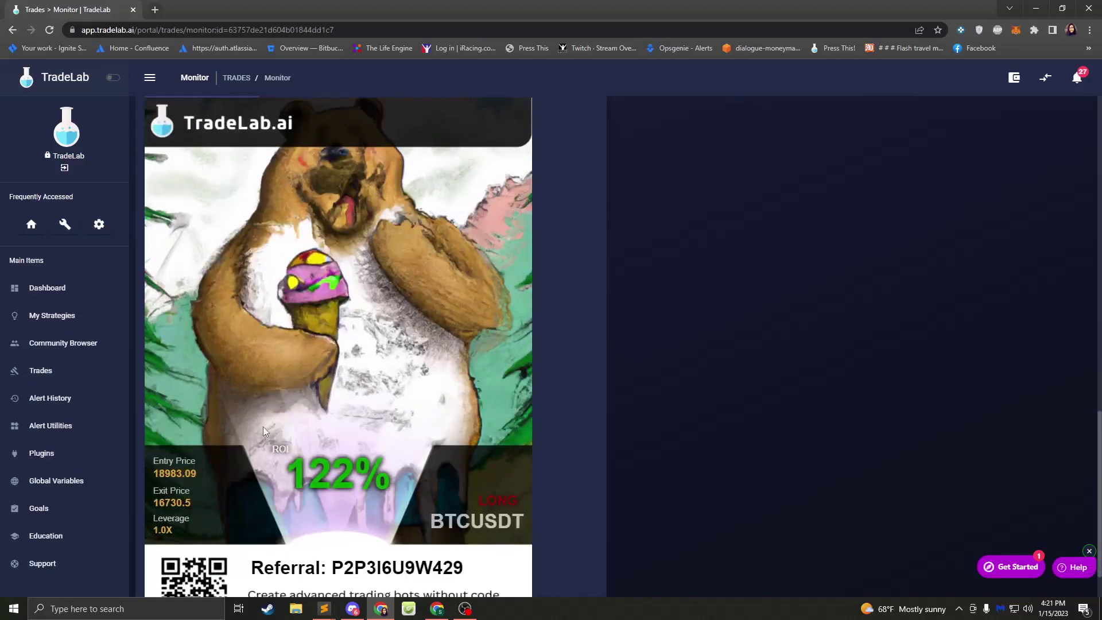
pyautogui.scroll(6, 287, 391)
pyautogui.scroll(4, 297, 394)
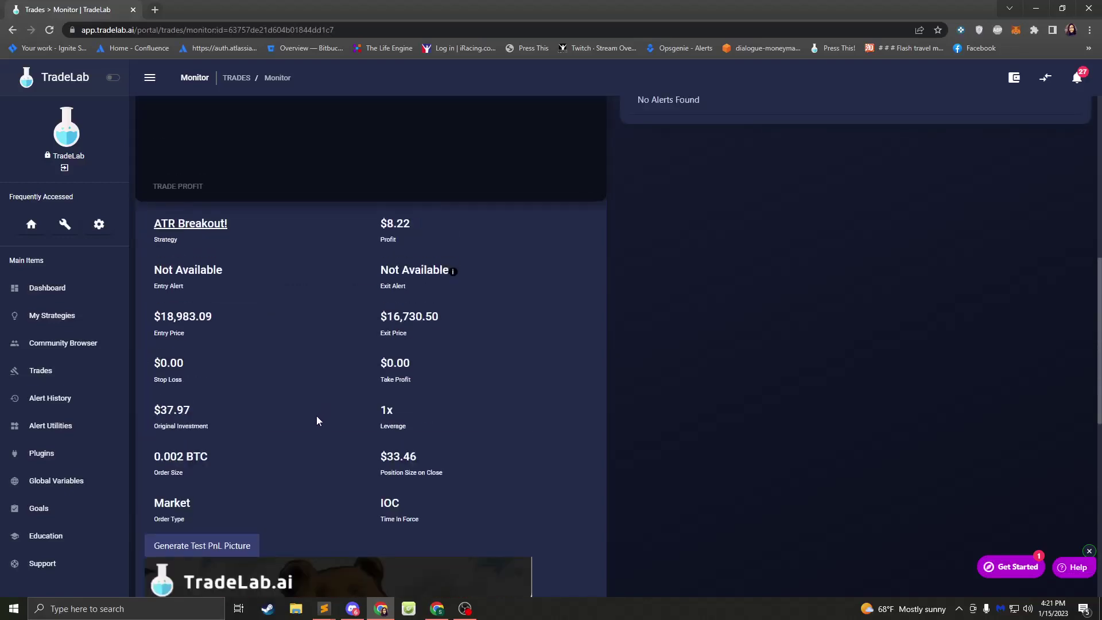
pyautogui.scroll(-6, 317, 421)
pyautogui.scroll(14, 311, 450)
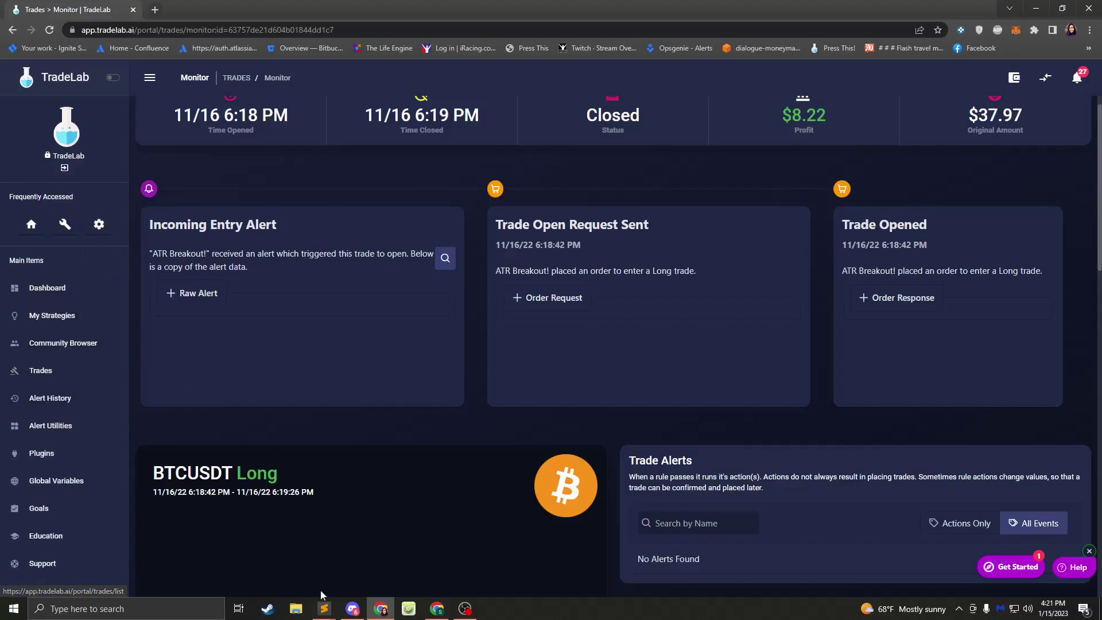
# - Open the profile's Exchange Setup settings and bring up the Connect an Exchange list
pyautogui.moveTo(324, 607)
pyautogui.click(153, 567)
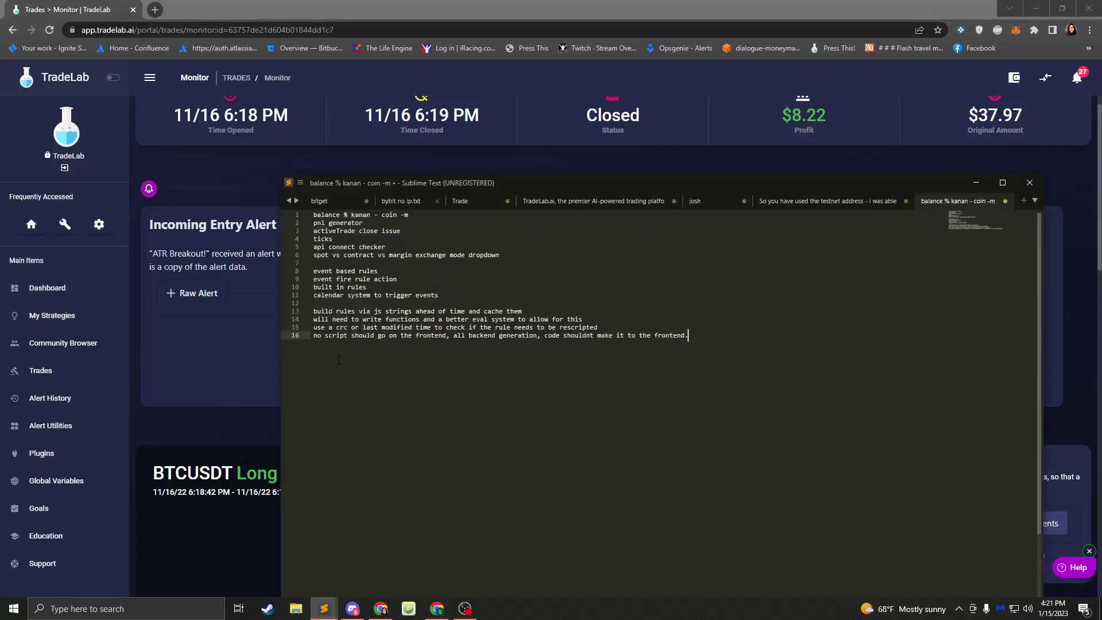
pyautogui.click(238, 430)
pyautogui.click(99, 224)
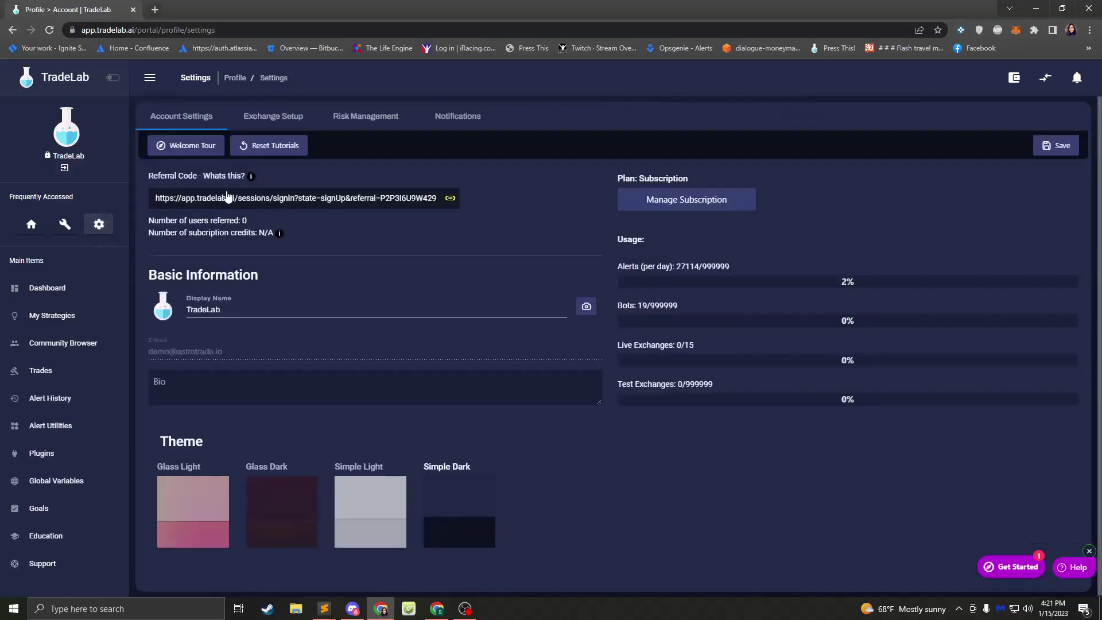
pyautogui.click(279, 120)
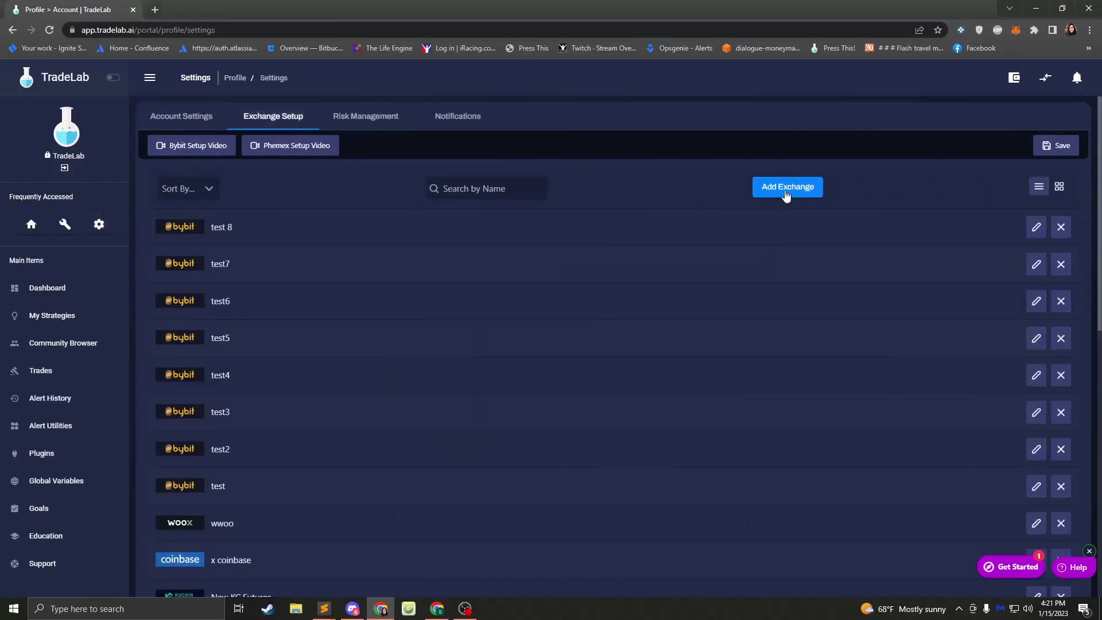
pyautogui.click(787, 191)
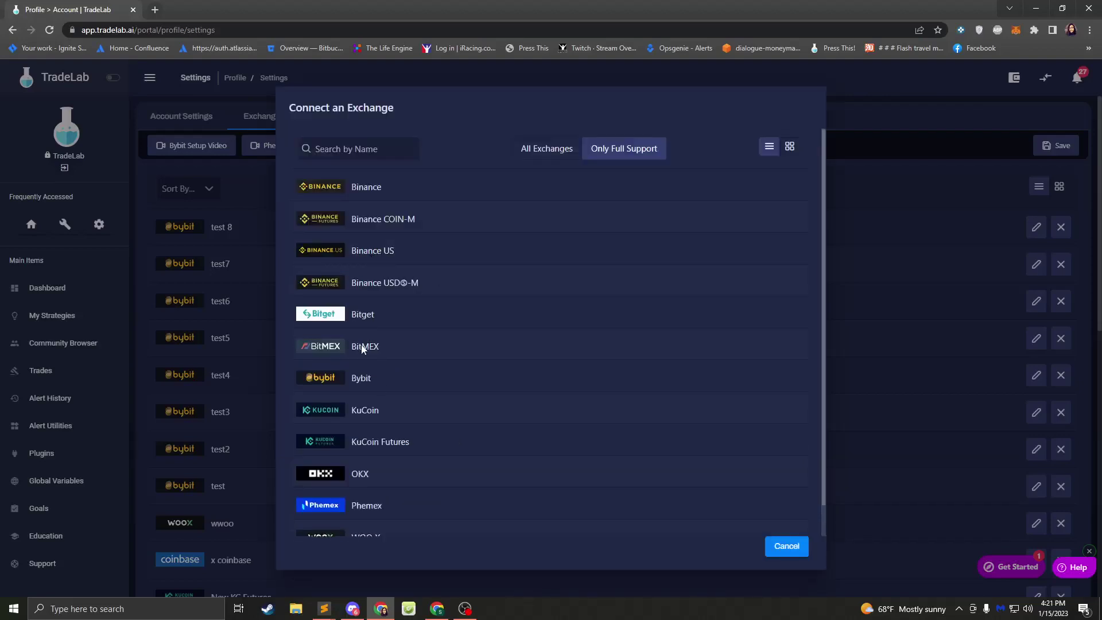
# - Choose Bybit, accept its supported-features notice, and look through the trading mode choices
pyautogui.click(386, 382)
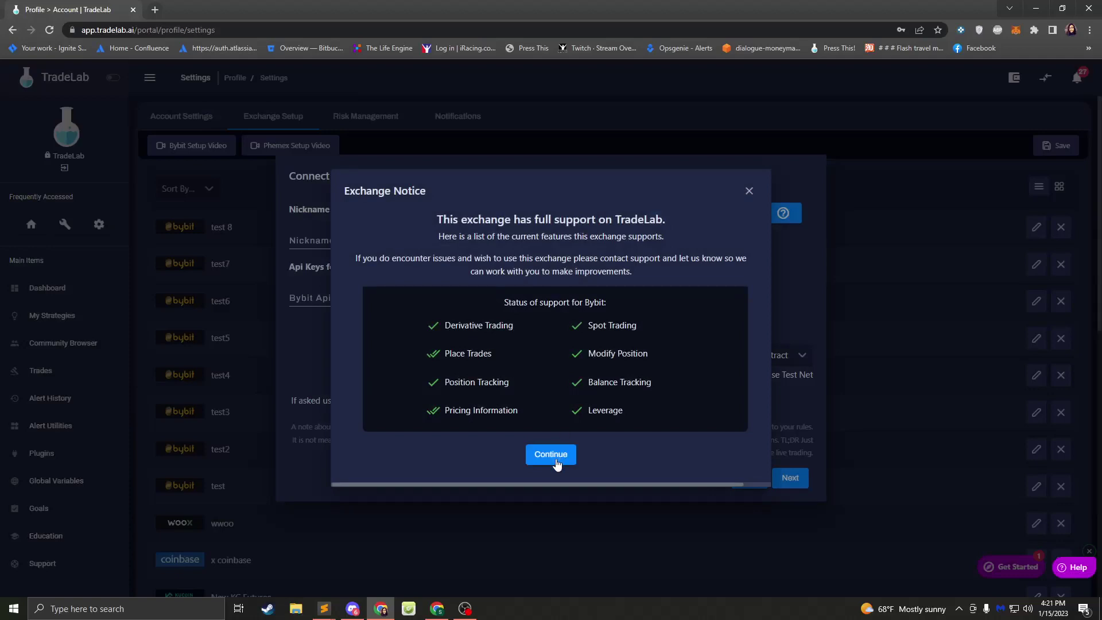
pyautogui.click(553, 459)
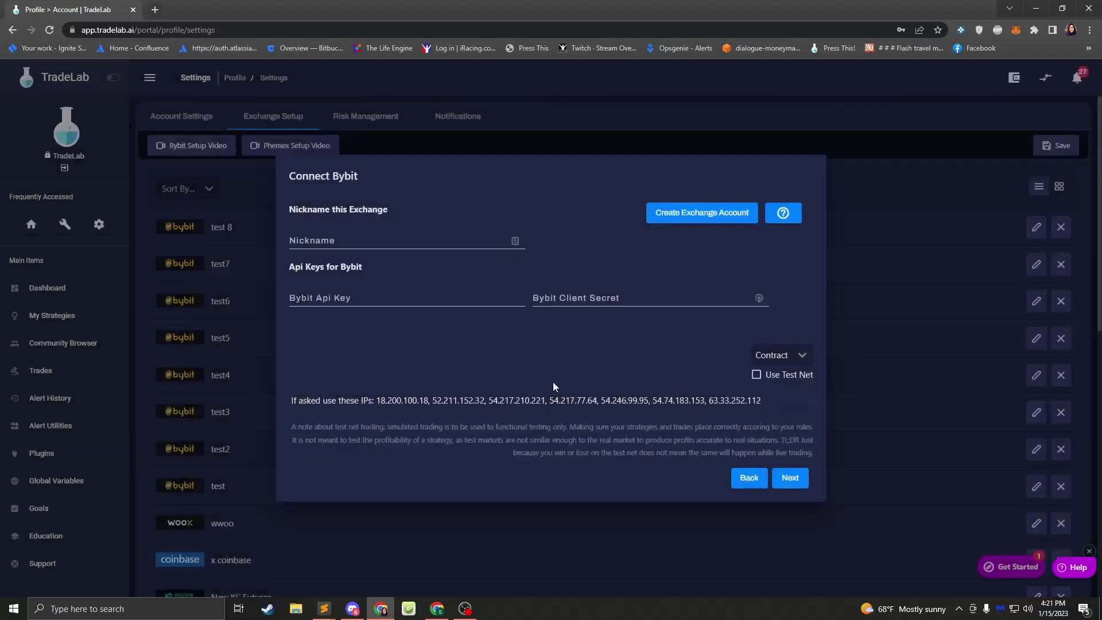
pyautogui.click(782, 356)
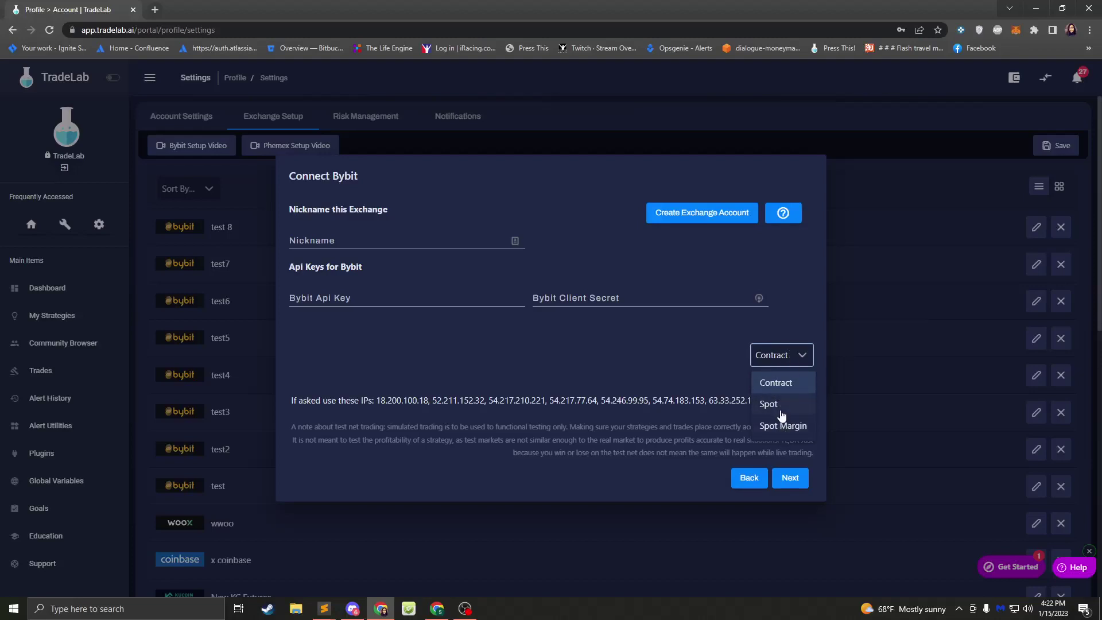
pyautogui.click(716, 351)
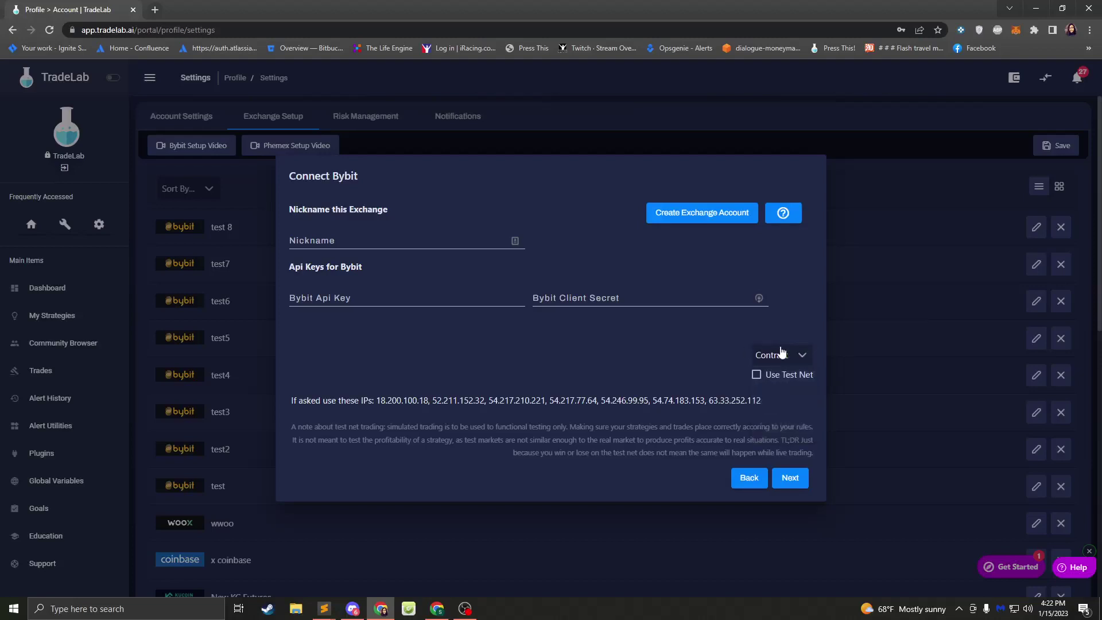
pyautogui.click(782, 359)
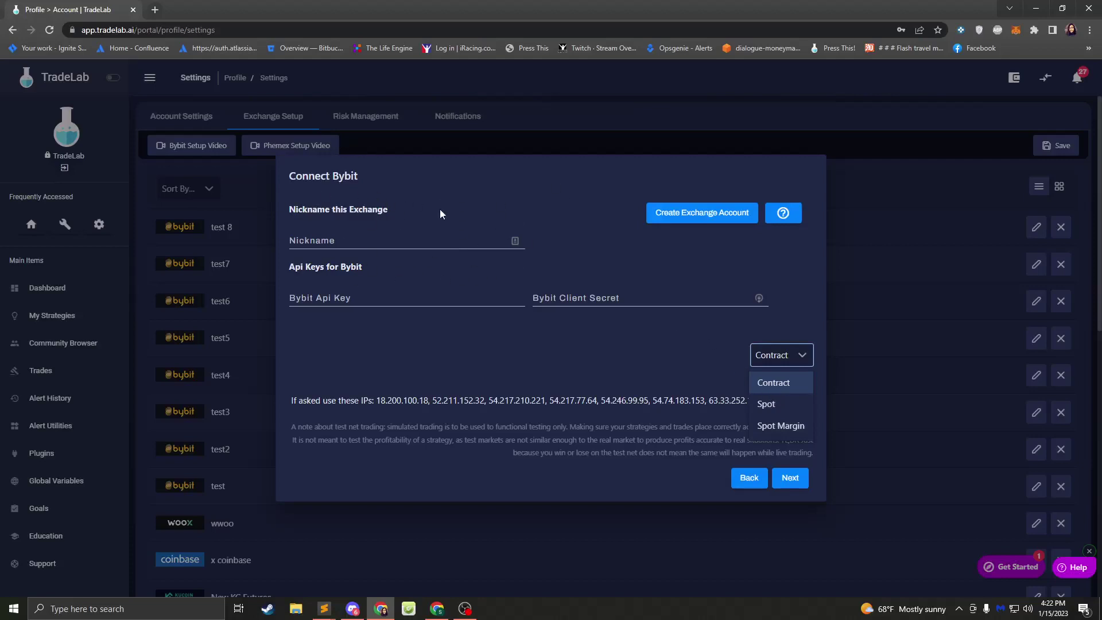
pyautogui.click(282, 297)
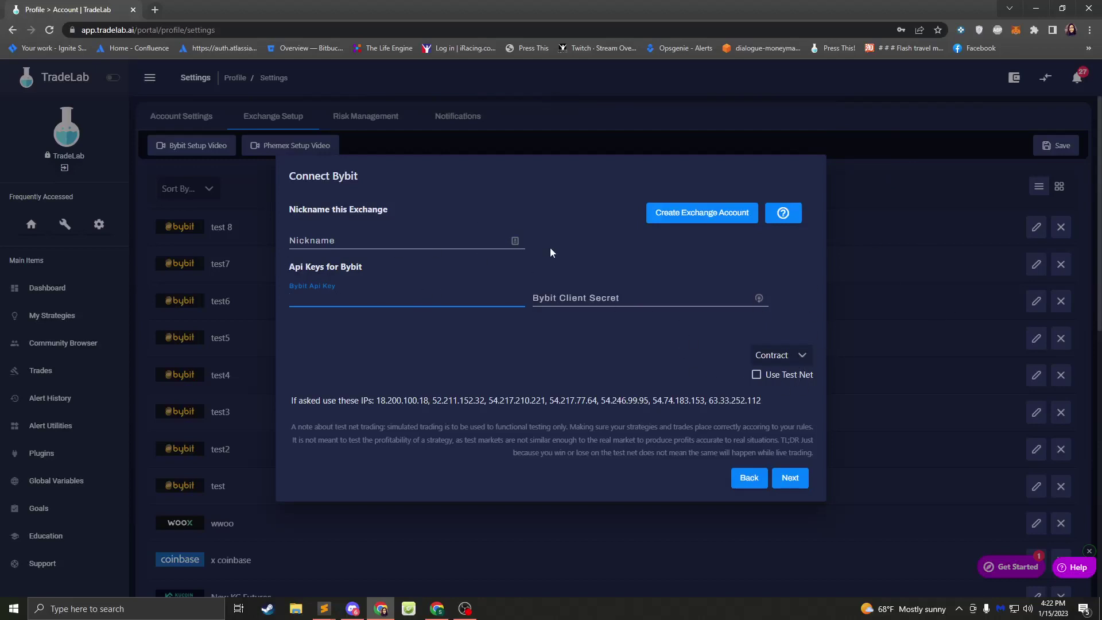
pyautogui.click(775, 356)
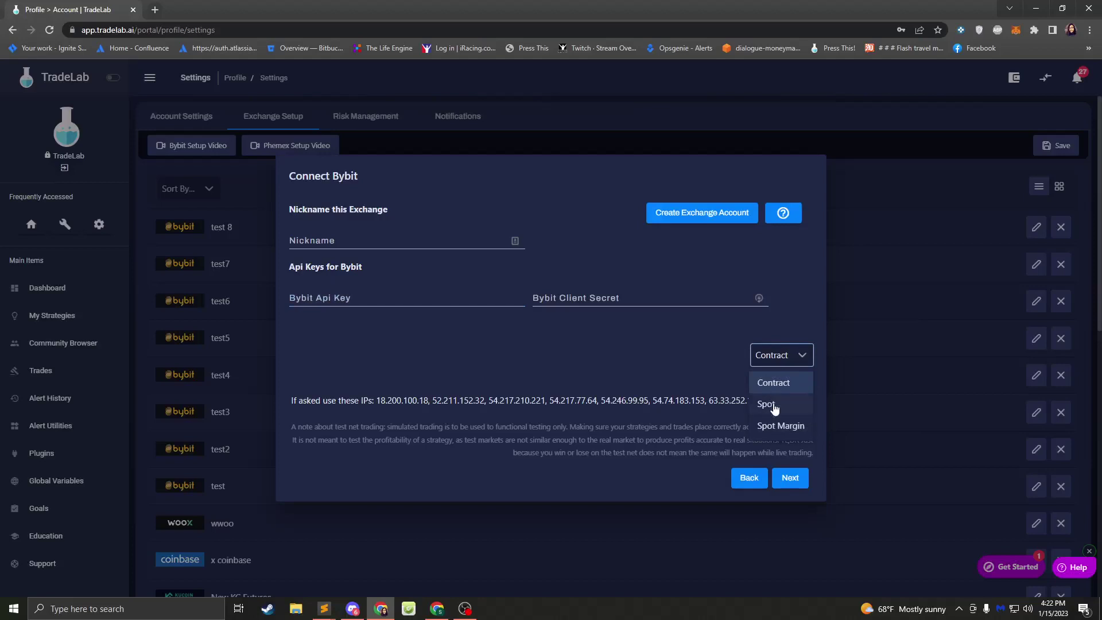
pyautogui.click(329, 301)
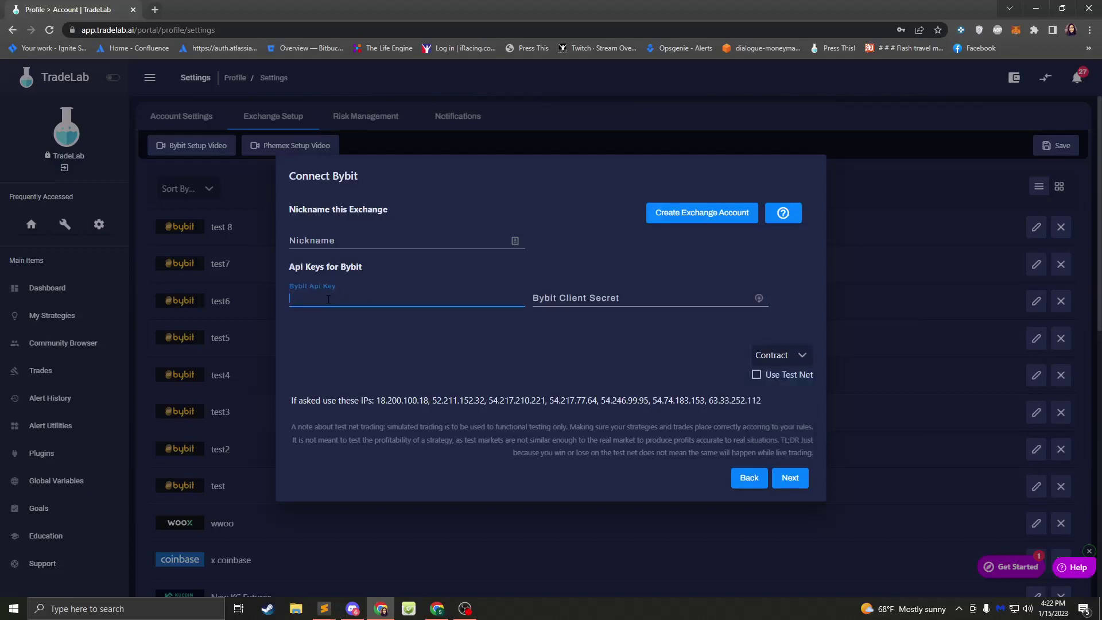
pyautogui.click(781, 356)
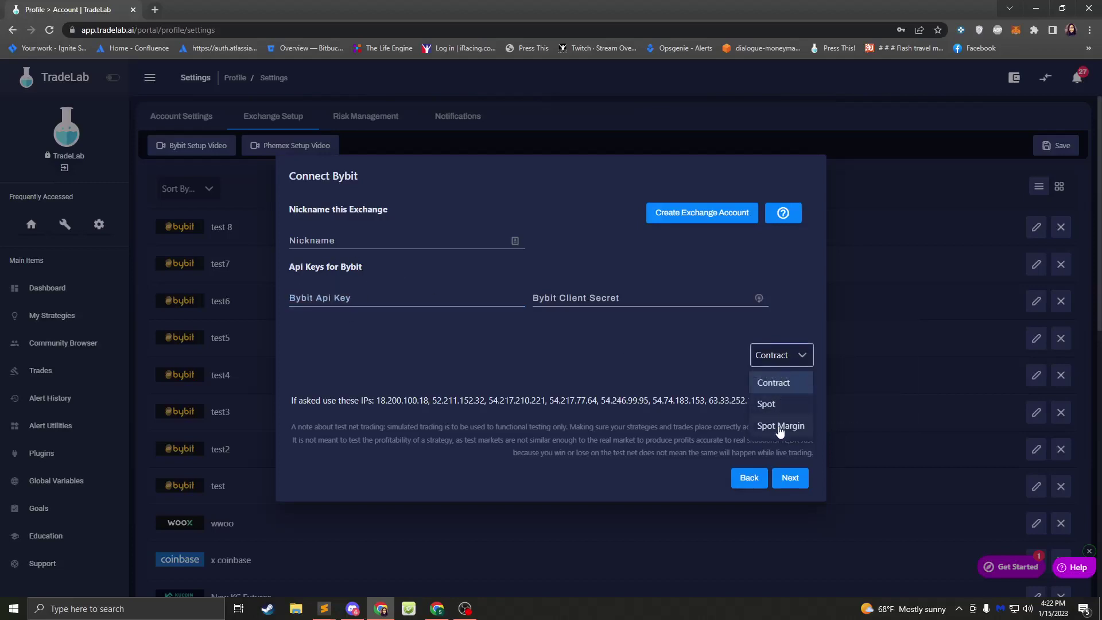
pyautogui.click(669, 357)
# - Nickname the connection 'Bybit Spot' and set its trading mode to Spot
pyautogui.click(370, 237)
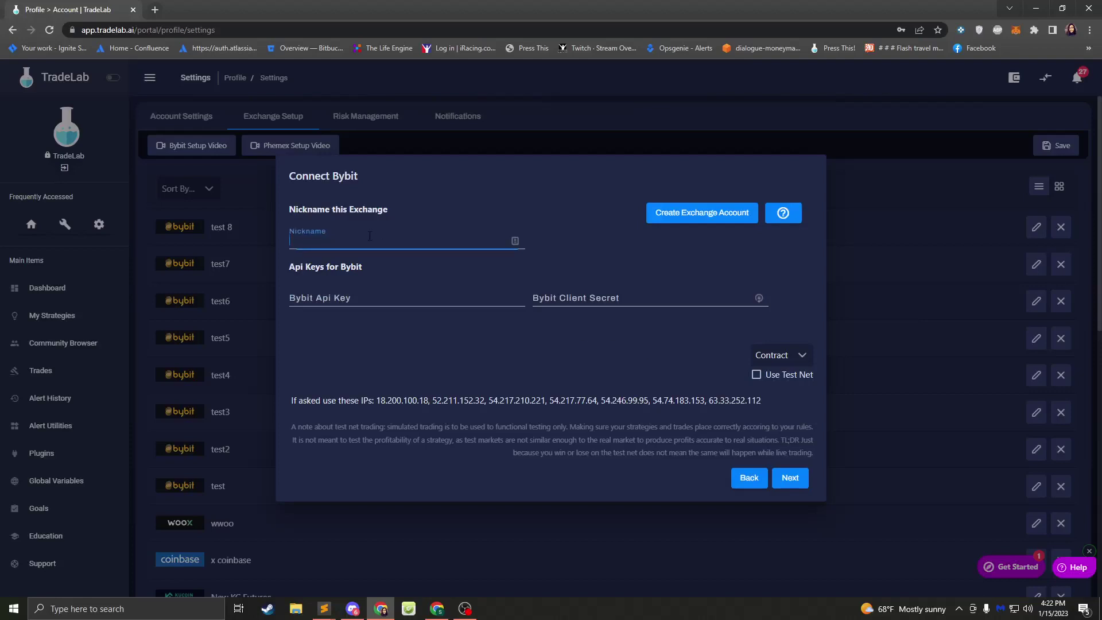
pyautogui.write('Bybit')
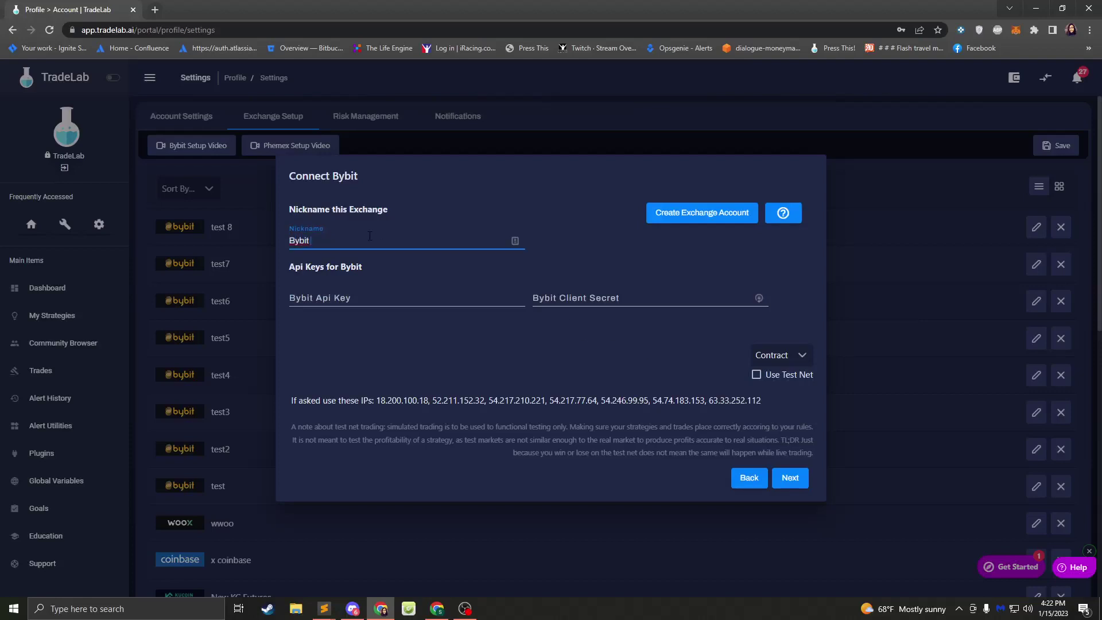
pyautogui.write(' Contract')
pyautogui.press('BackSpace')
pyautogui.press('BackSpace')
pyautogui.press('BackSpace')
pyautogui.press('BackSpace')
pyautogui.press('BackSpace')
pyautogui.press('BackSpace')
pyautogui.press('BackSpace')
pyautogui.press('BackSpace')
pyautogui.write('Spot')
pyautogui.click(775, 353)
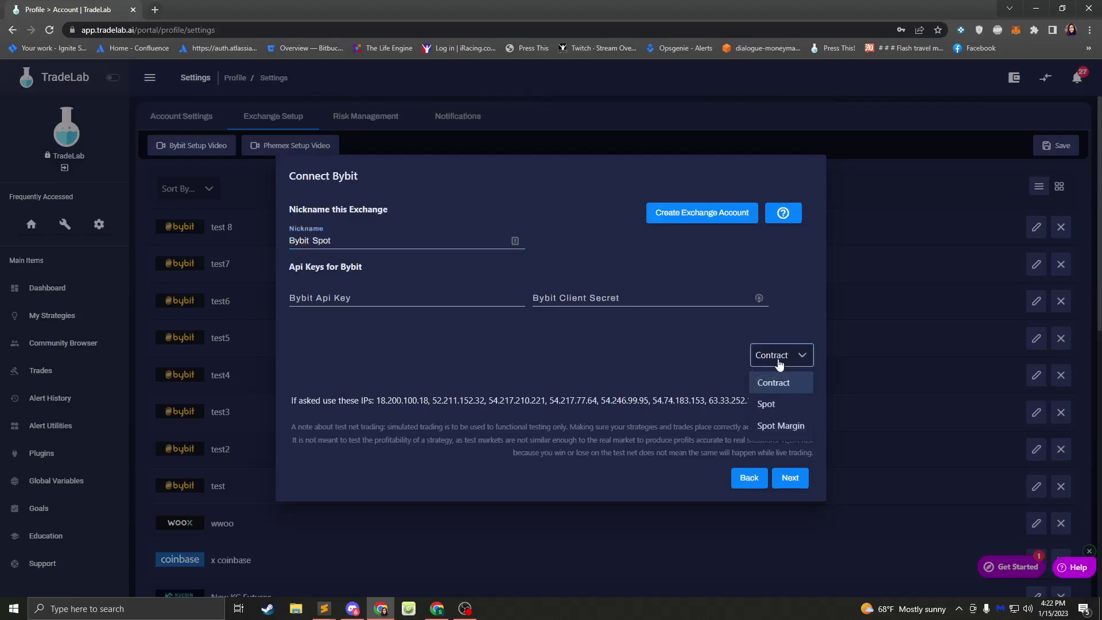
pyautogui.click(767, 402)
pyautogui.click(438, 300)
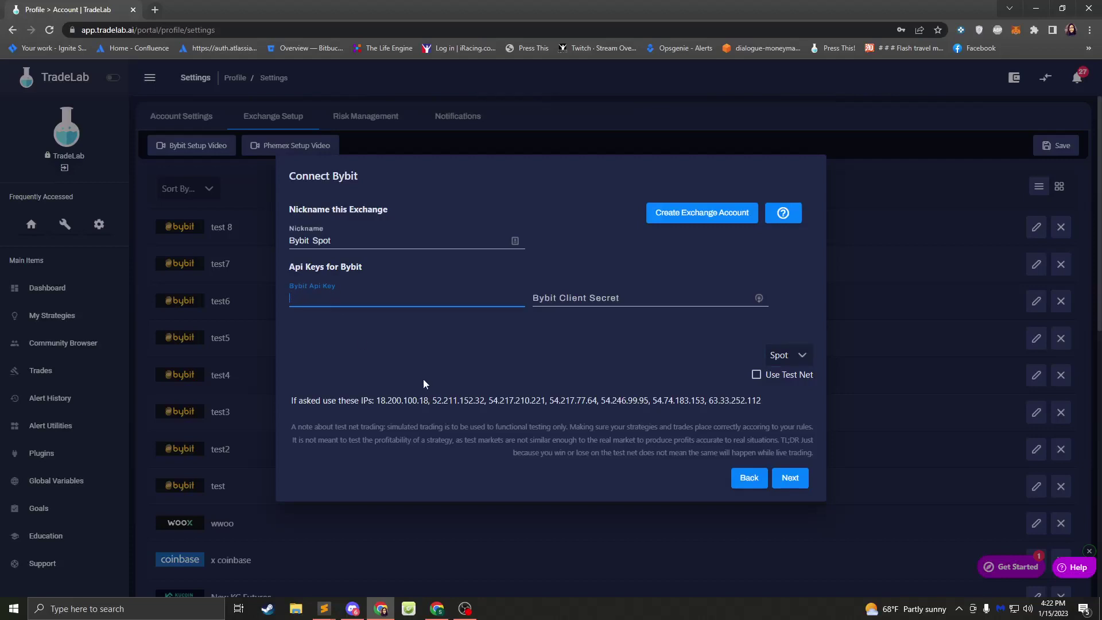
# - Copy the Bybit API key from the key file and paste it into the form
pyautogui.moveTo(324, 609)
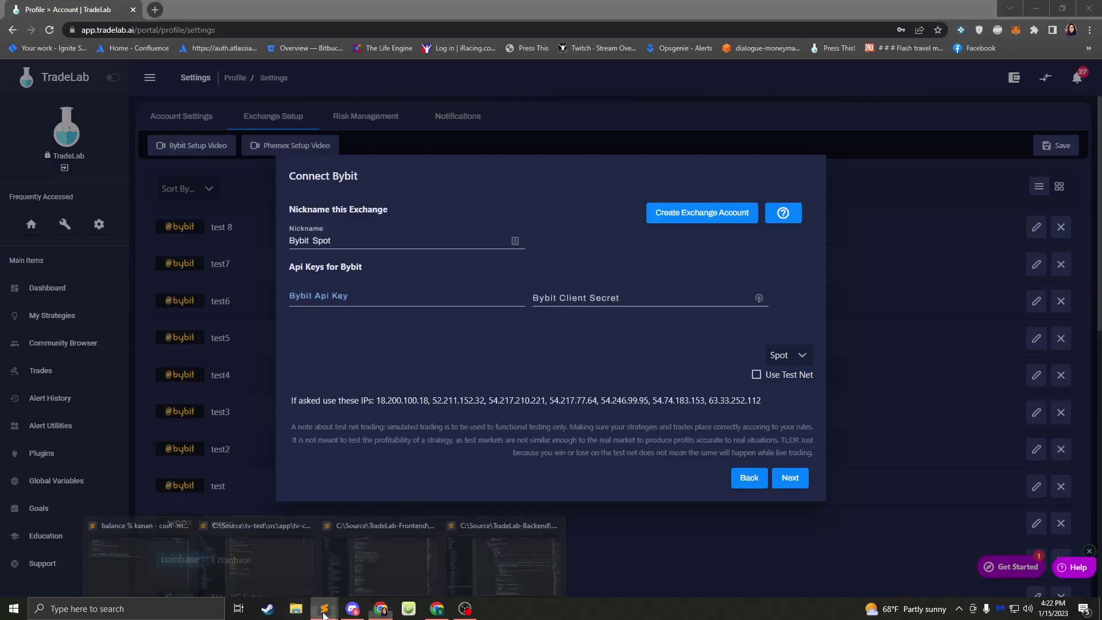
pyautogui.click(143, 557)
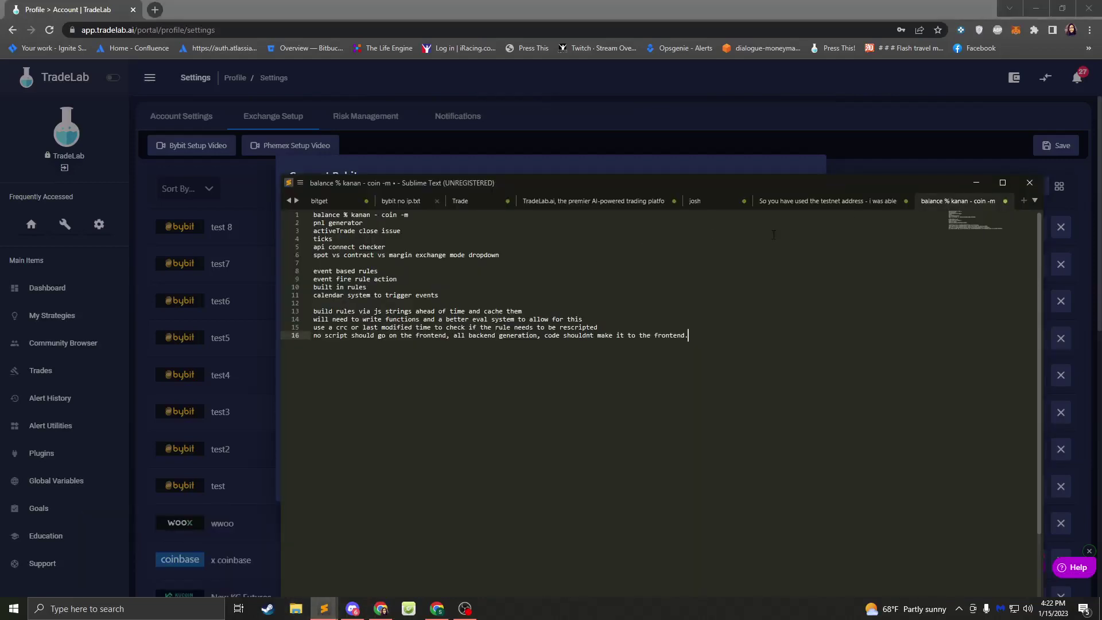
pyautogui.click(400, 202)
pyautogui.doubleClick(347, 215)
pyautogui.hotkey('ctrl', 'c')
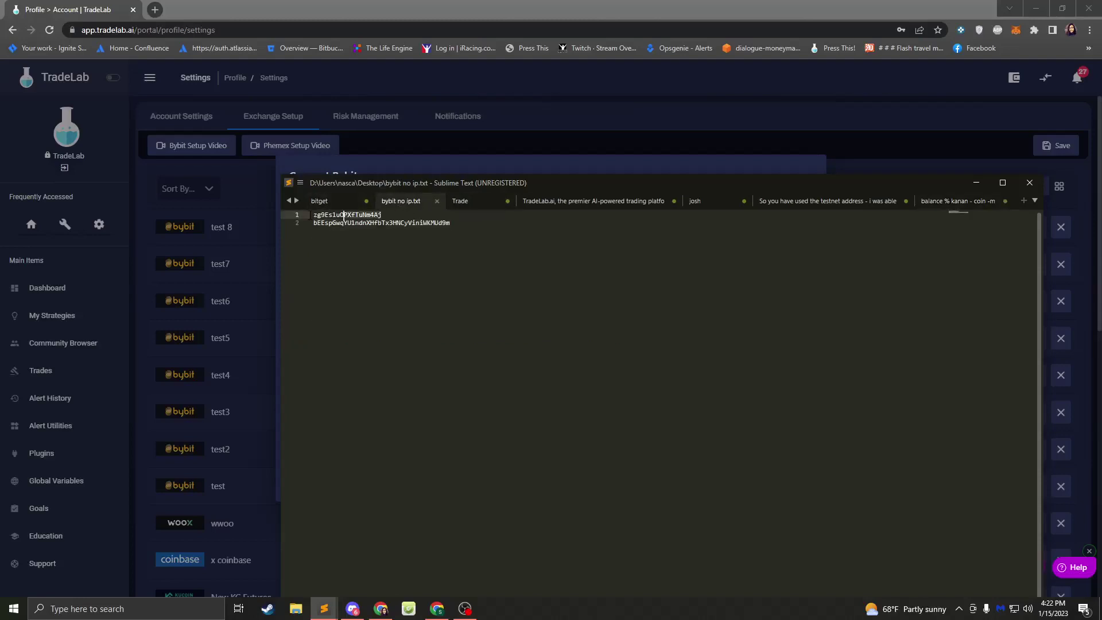
pyautogui.click(417, 166)
pyautogui.click(320, 299)
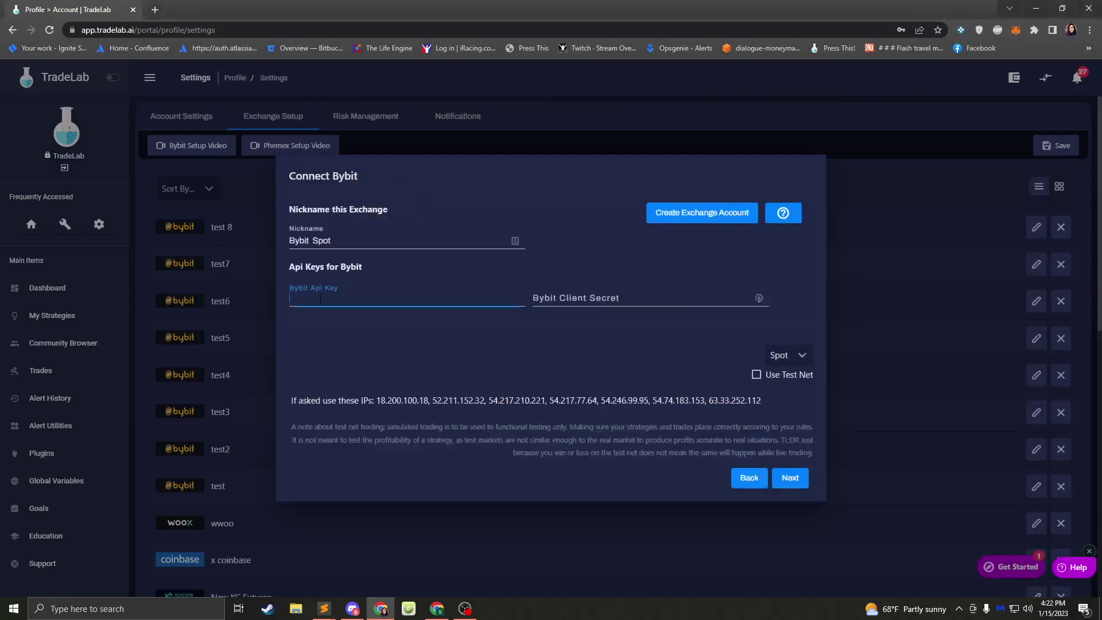
pyautogui.hotkey('ctrl', 'v')
# - Copy the client secret from the key file and paste it into the form
pyautogui.moveTo(324, 608)
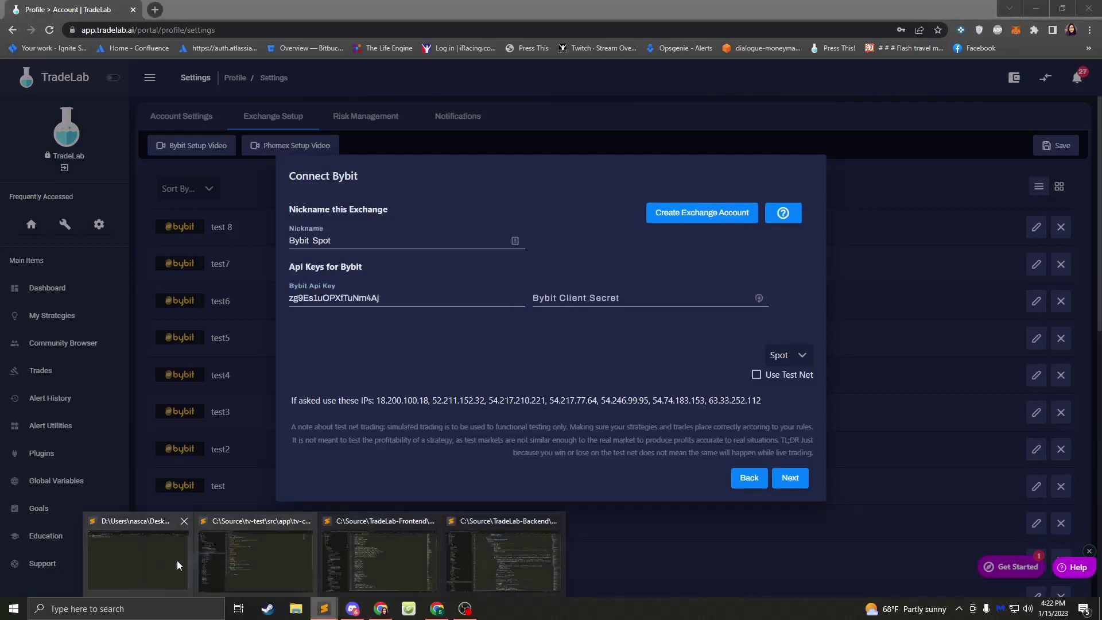
pyautogui.click(172, 563)
pyautogui.moveTo(459, 224); pyautogui.dragTo(235, 217)
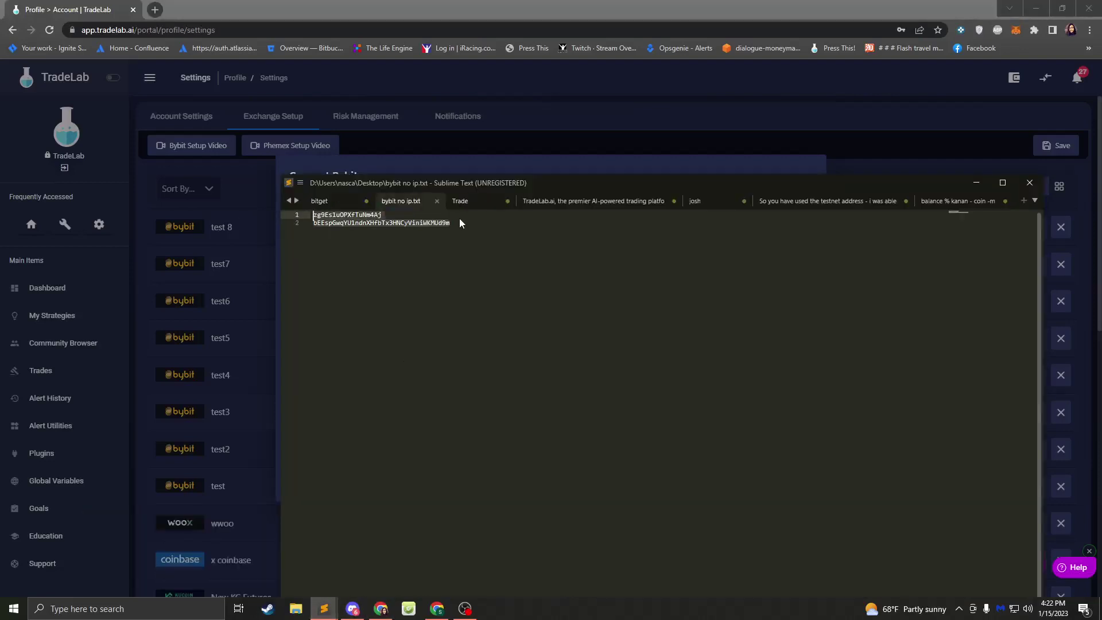
pyautogui.moveTo(459, 223); pyautogui.dragTo(315, 223)
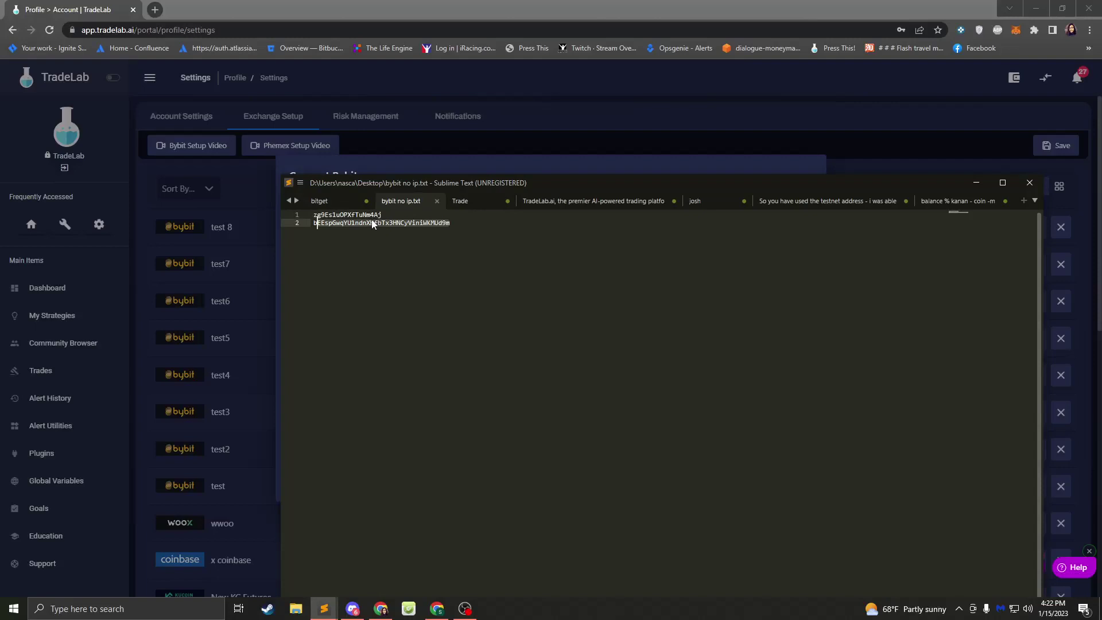
pyautogui.hotkey('ctrl', 'c')
pyautogui.hotkey('alt', 'Tab')
pyautogui.click(609, 298)
pyautogui.hotkey('ctrl', 'v')
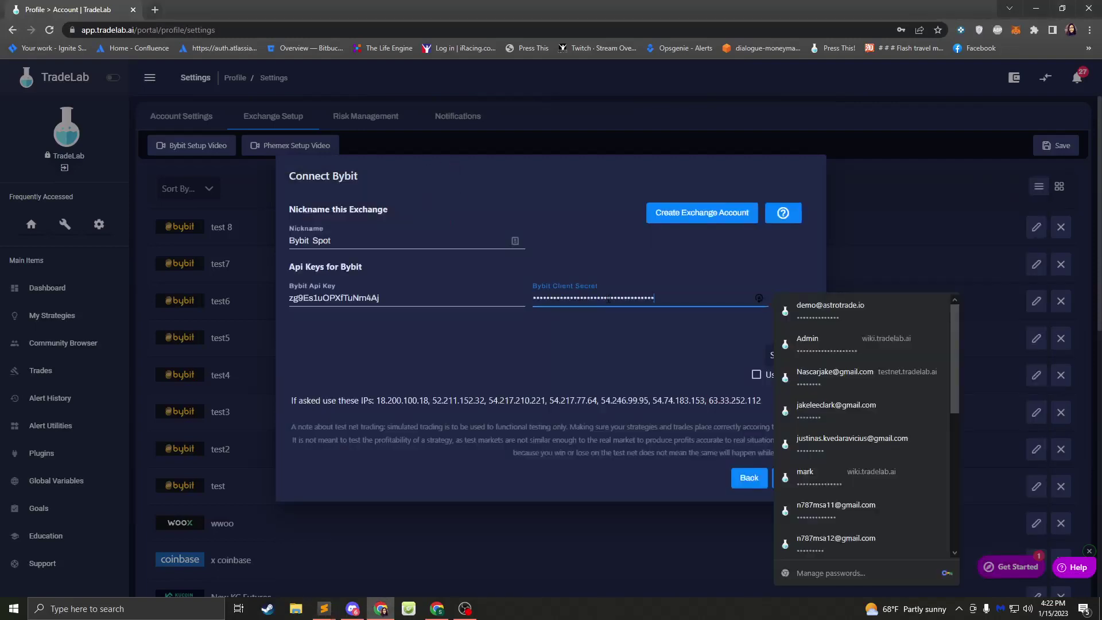
# - Turn on Use Test Net and switch the trading mode to Contract
pyautogui.click(619, 241)
pyautogui.click(757, 374)
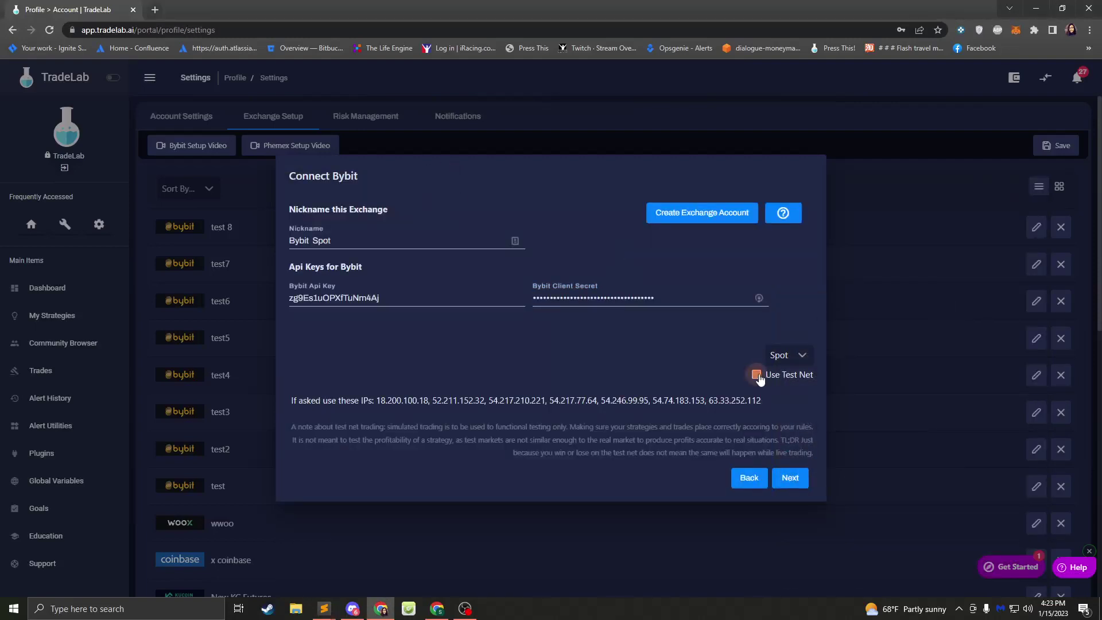
pyautogui.click(781, 355)
pyautogui.click(781, 381)
# - Change the nickname to 'Bybit Contract test'
pyautogui.moveTo(345, 240); pyautogui.dragTo(310, 240)
pyautogui.write('ont')
pyautogui.press('BackSpace')
pyautogui.press('BackSpace')
pyautogui.write('C')
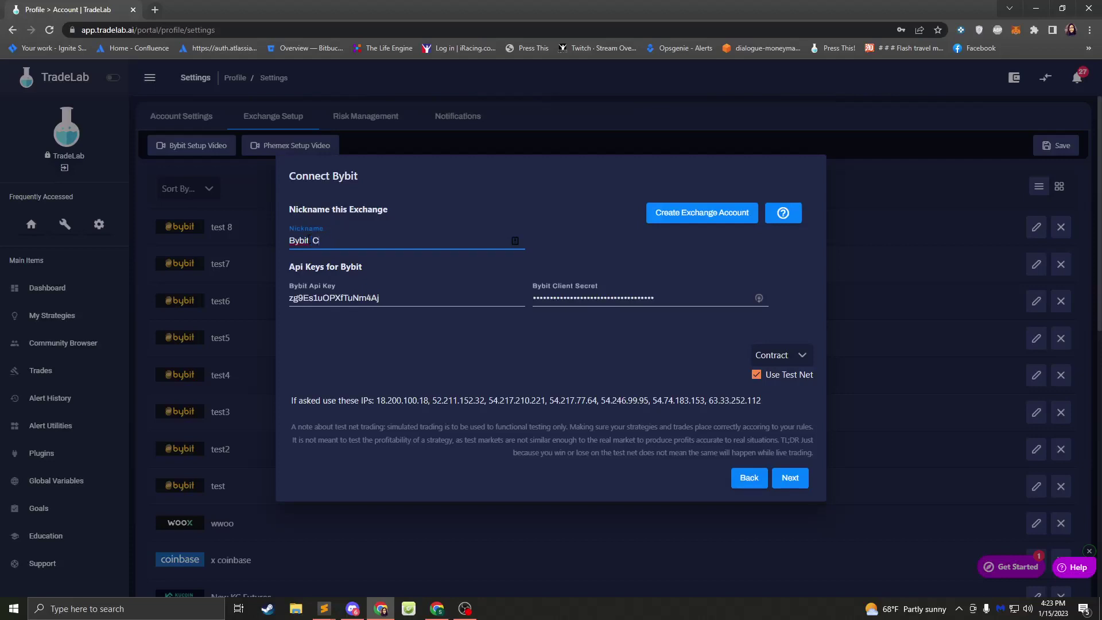
pyautogui.write('ontract test')
# - Submit the Bybit Contract test connection for testing, then return to its settings form
pyautogui.click(793, 483)
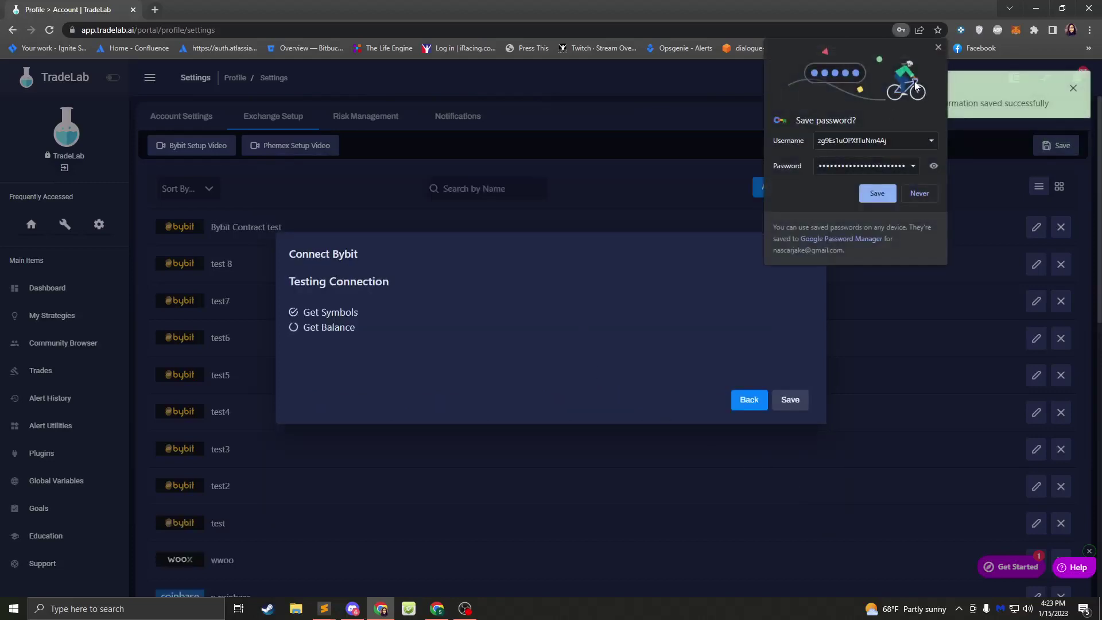
pyautogui.click(939, 48)
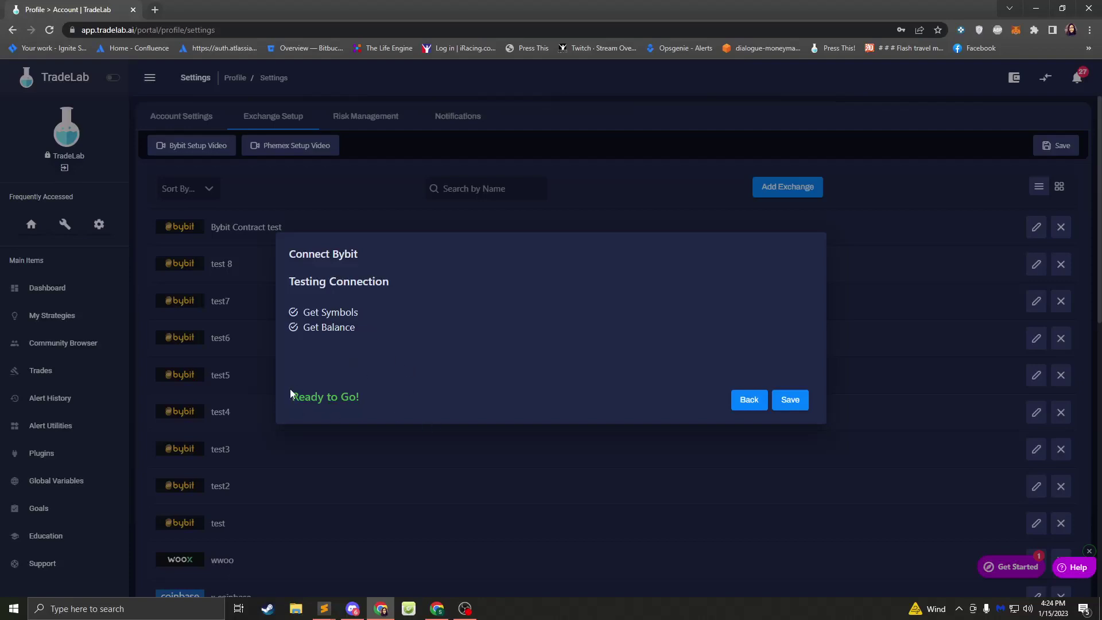
pyautogui.click(747, 402)
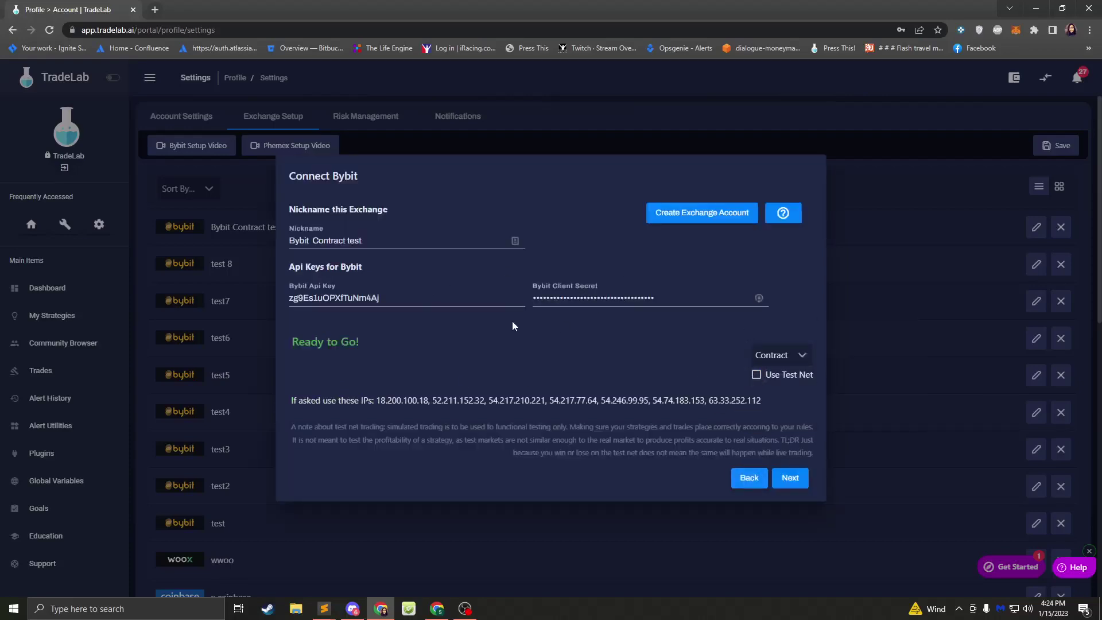
# - Test and save the connection again, then step back to the exchange selection list
pyautogui.click(792, 479)
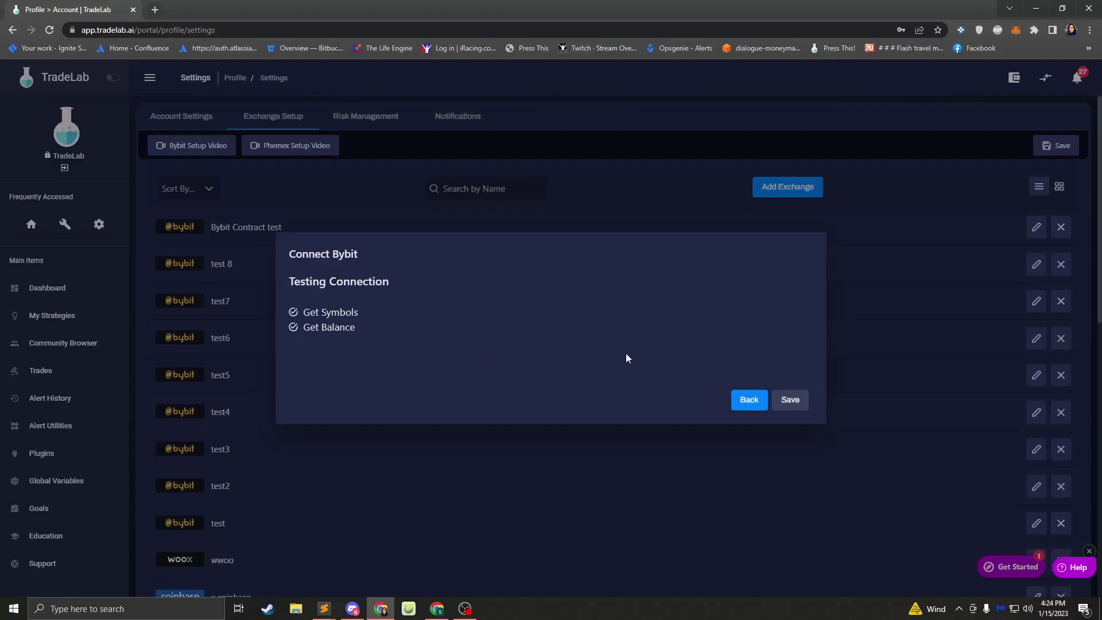
pyautogui.click(752, 403)
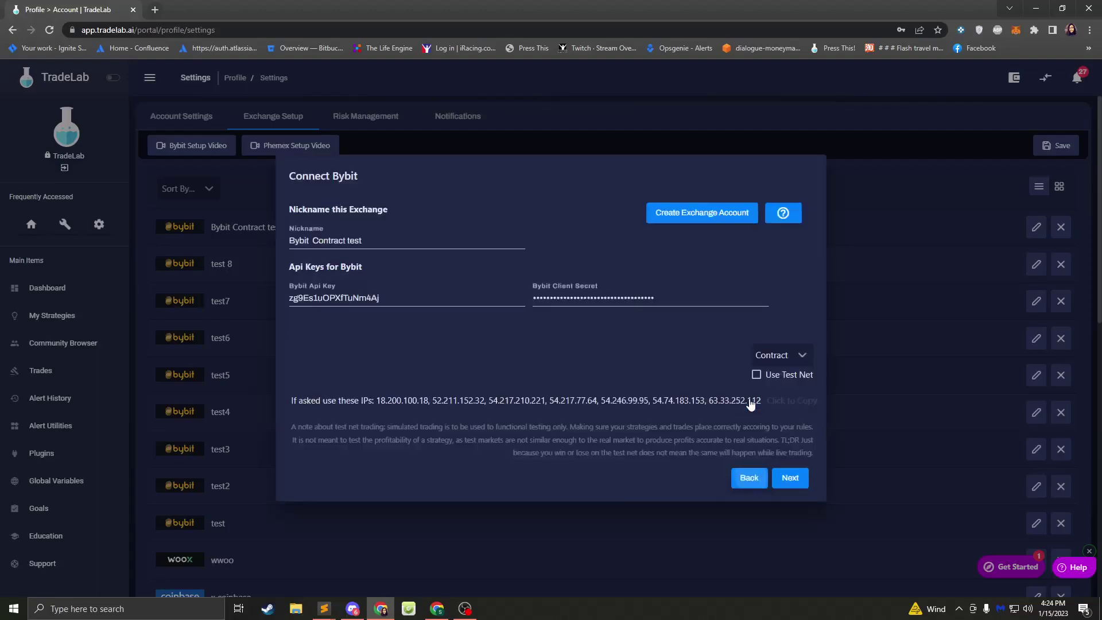
pyautogui.click(748, 475)
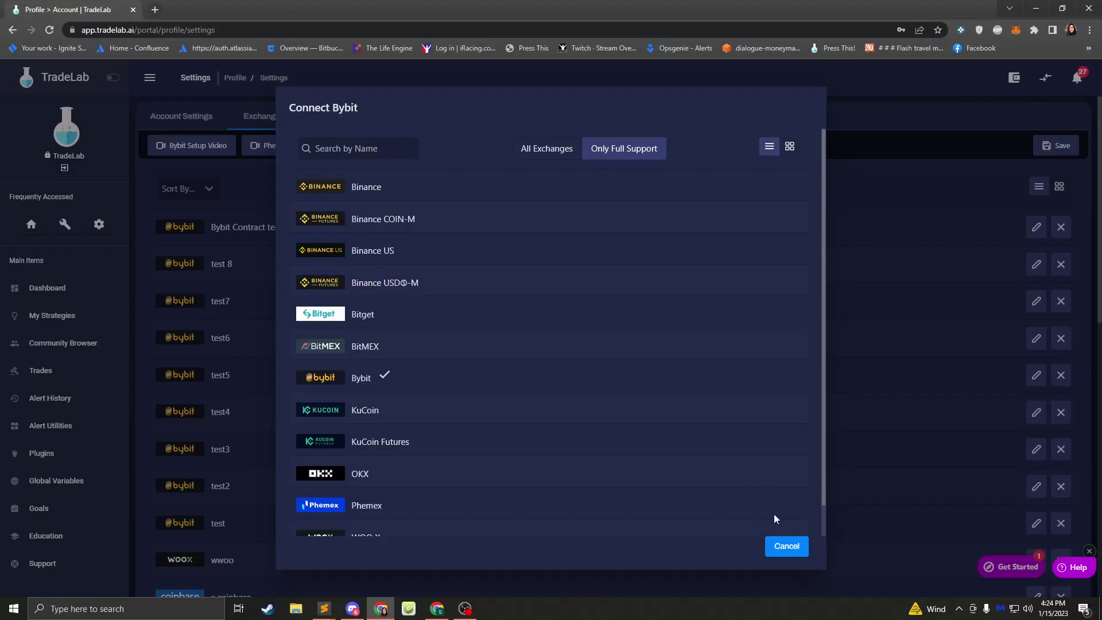
# - Start a new Bybit exchange connection from Add Exchange
pyautogui.click(784, 548)
pyautogui.click(757, 189)
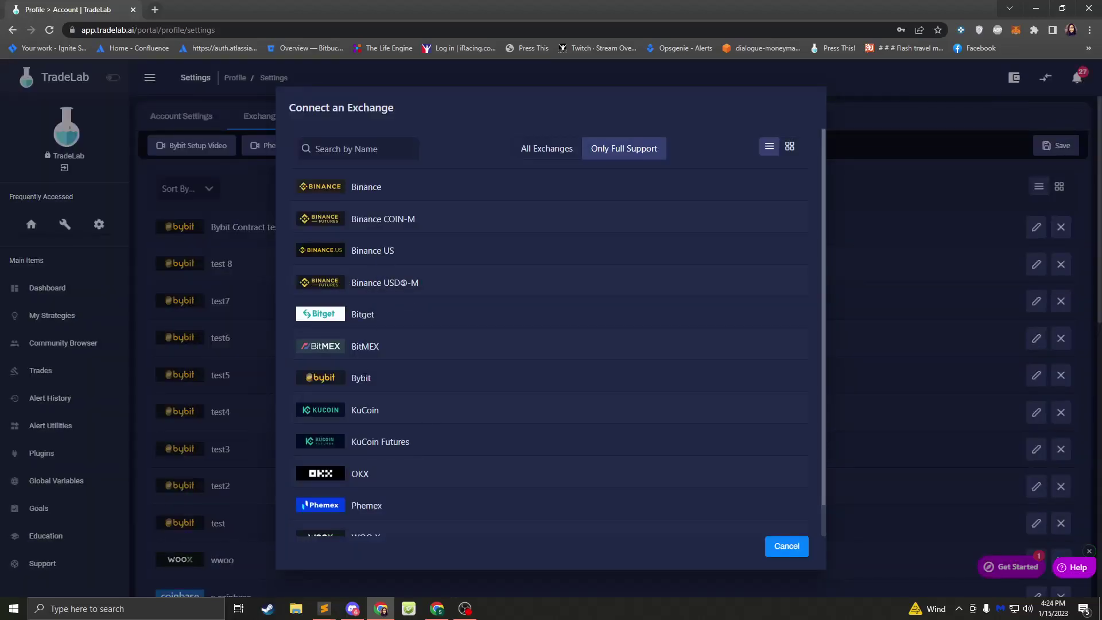
pyautogui.click(365, 378)
pyautogui.click(551, 452)
# - Enter nickname Test9 with its API key and client secret, and submit it for testing
pyautogui.click(377, 243)
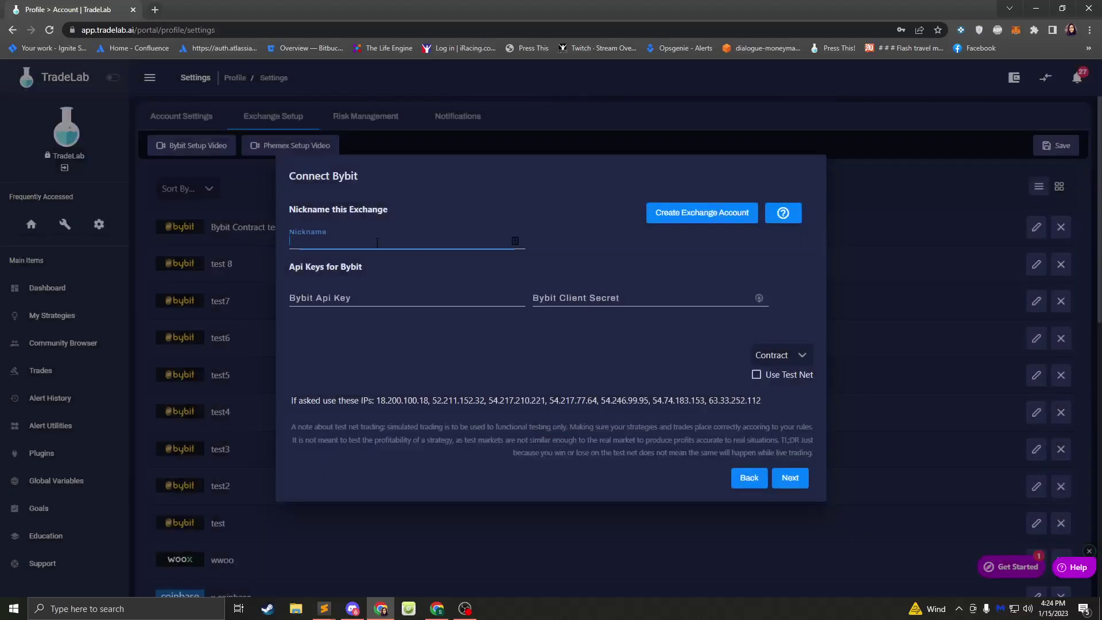
pyautogui.write('Test')
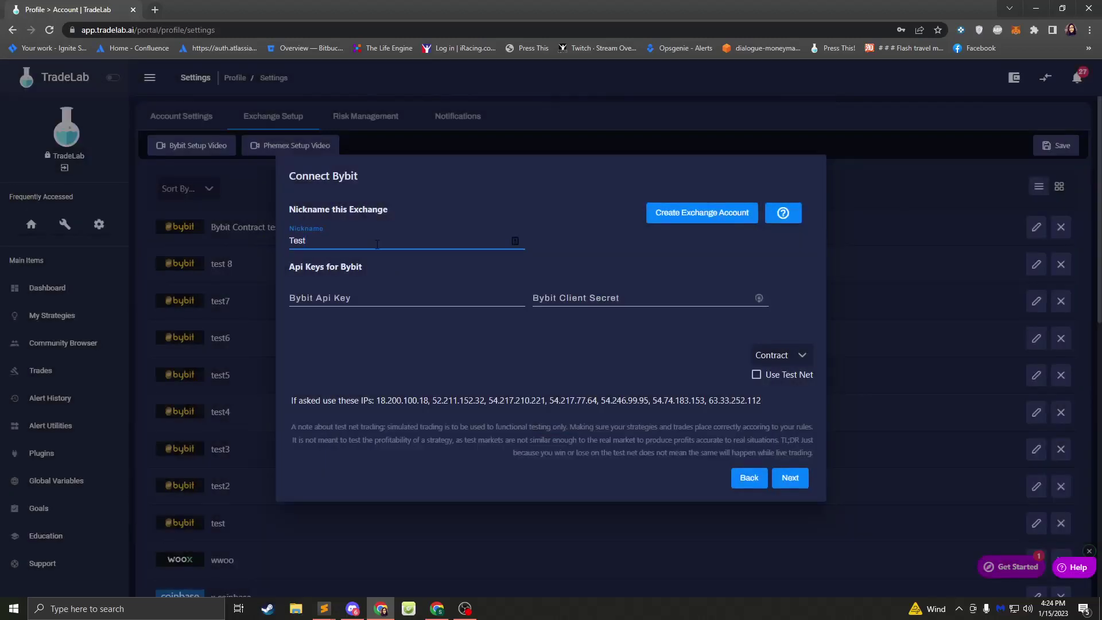
pyautogui.write('9')
pyautogui.click(355, 299)
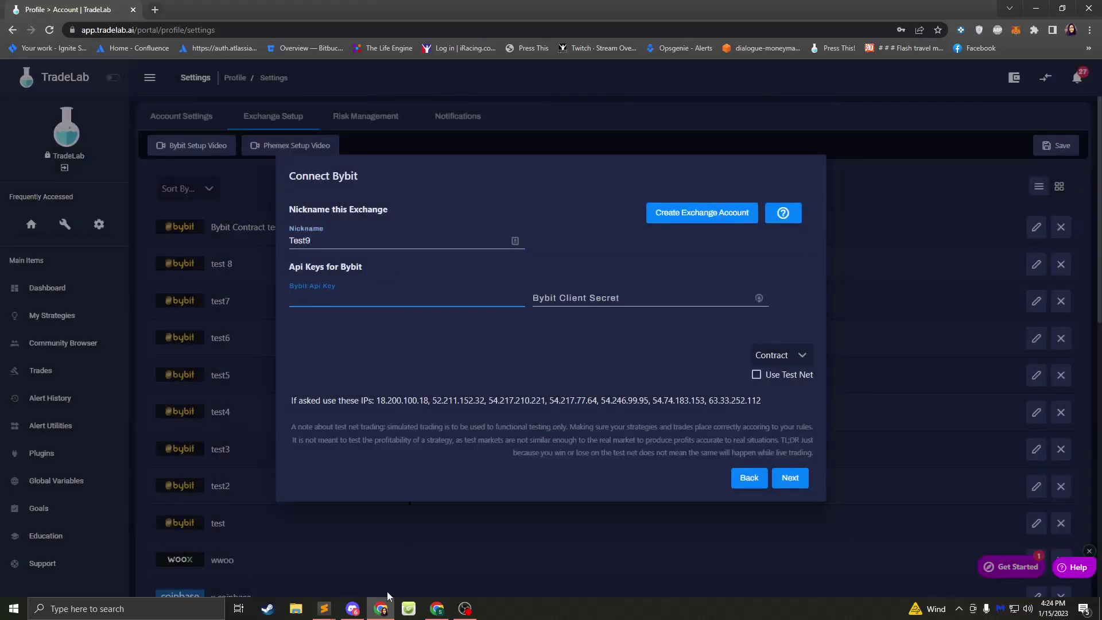
pyautogui.write('asefa')
pyautogui.click(623, 293)
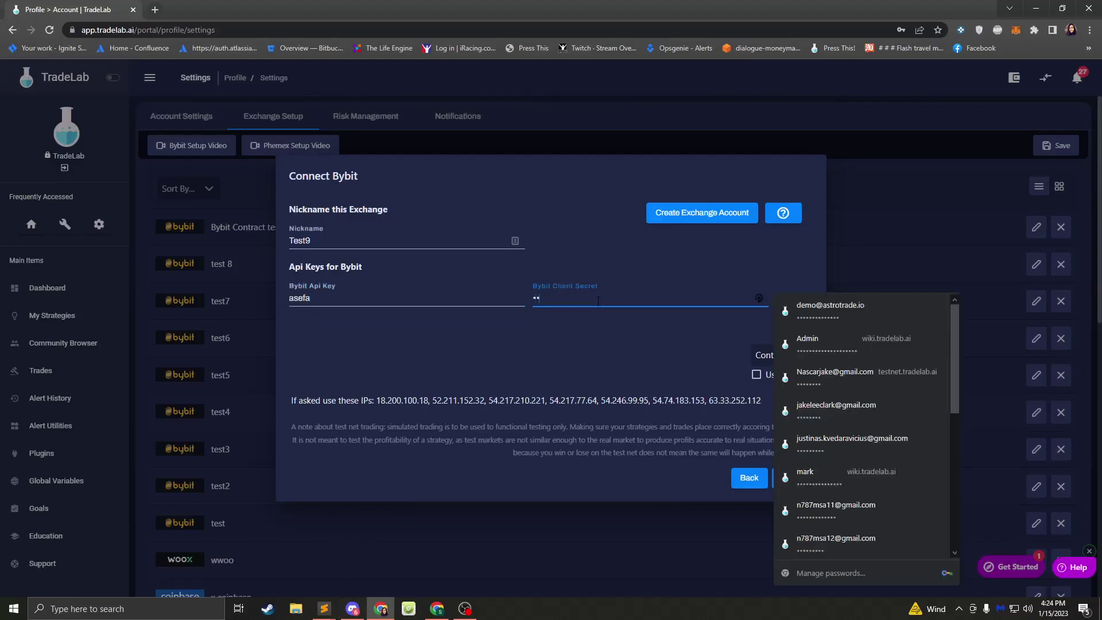
pyautogui.write('********')
pyautogui.click(732, 389)
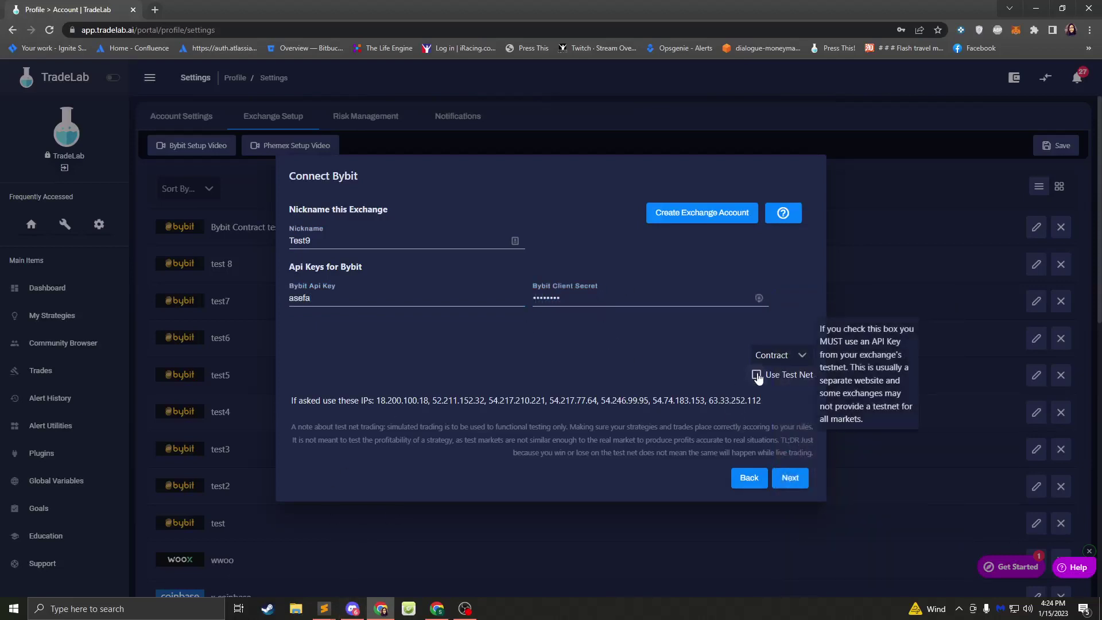
pyautogui.click(790, 480)
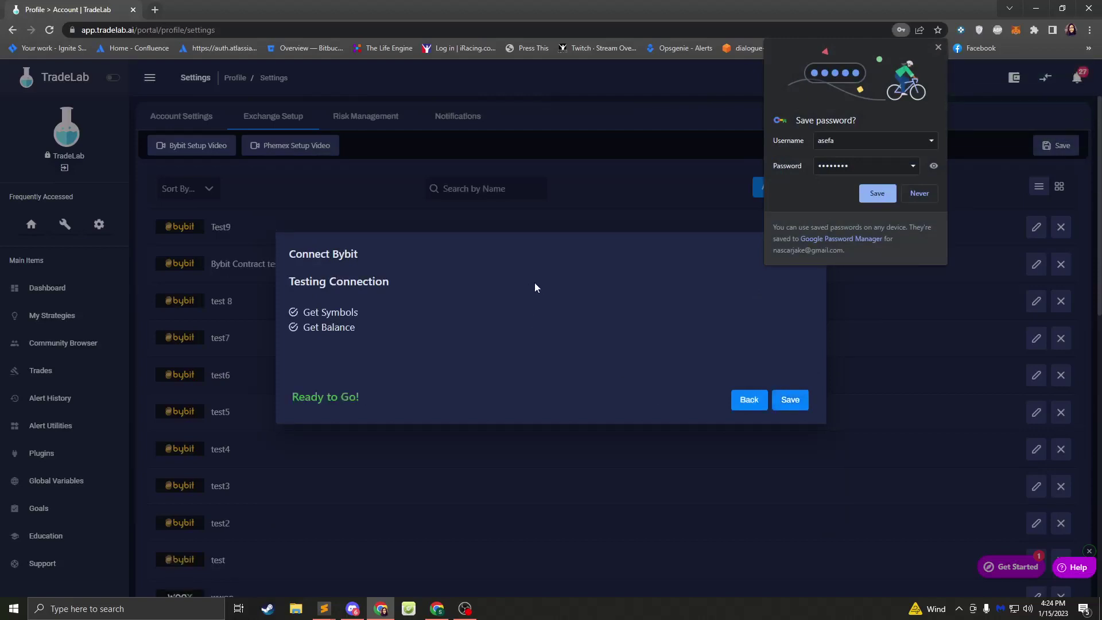
# - Switch Test9's market type to Spot, re-test and save it, then return to the exchange list
pyautogui.click(936, 47)
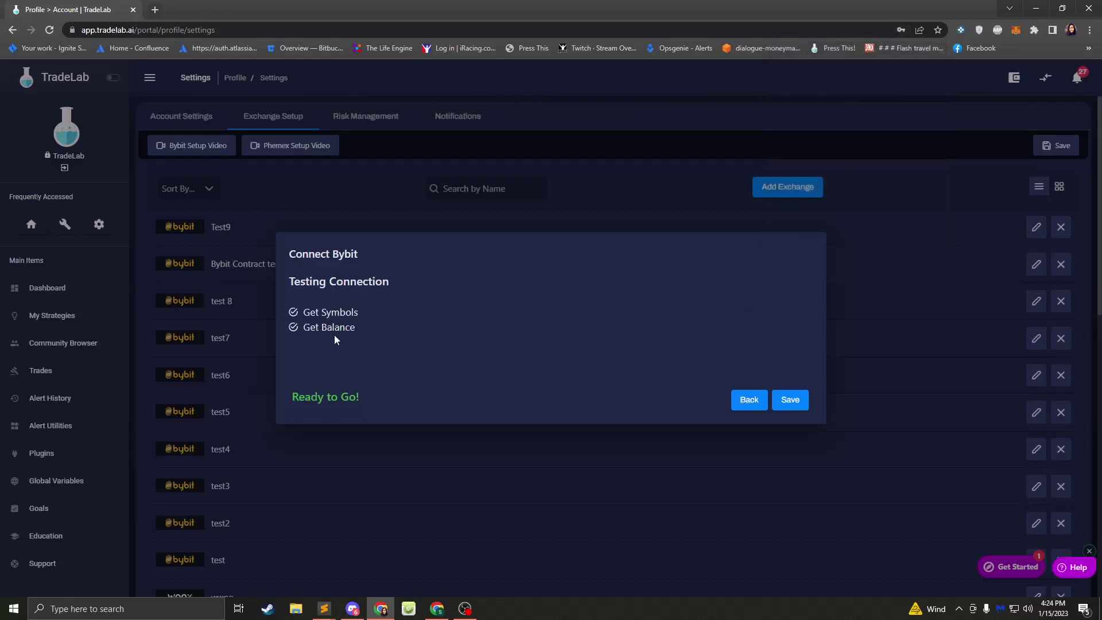
pyautogui.click(745, 404)
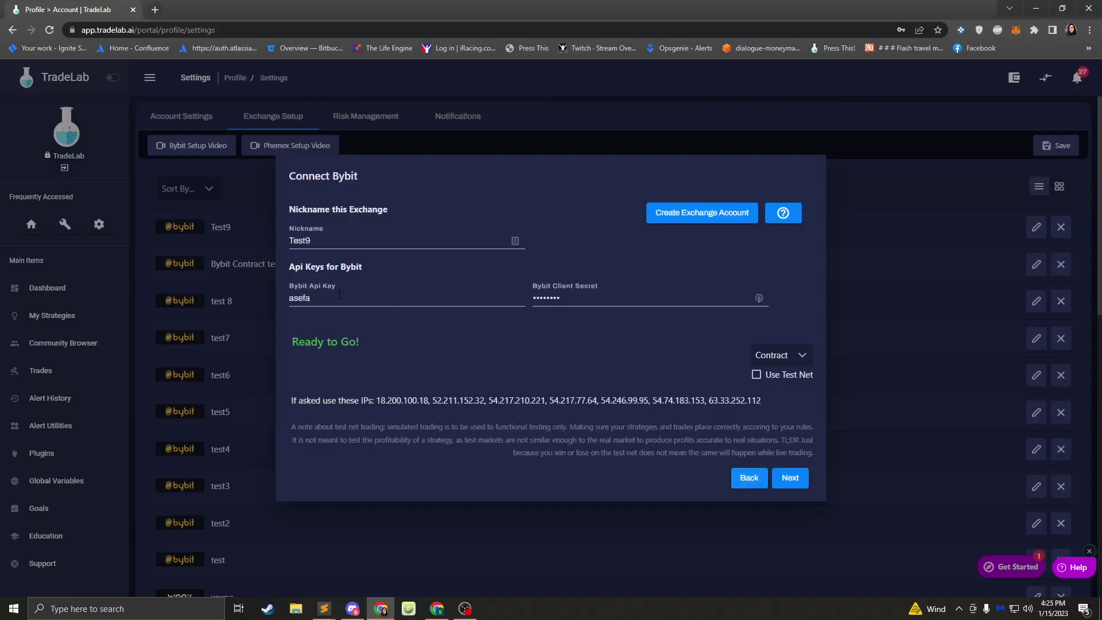
pyautogui.click(783, 356)
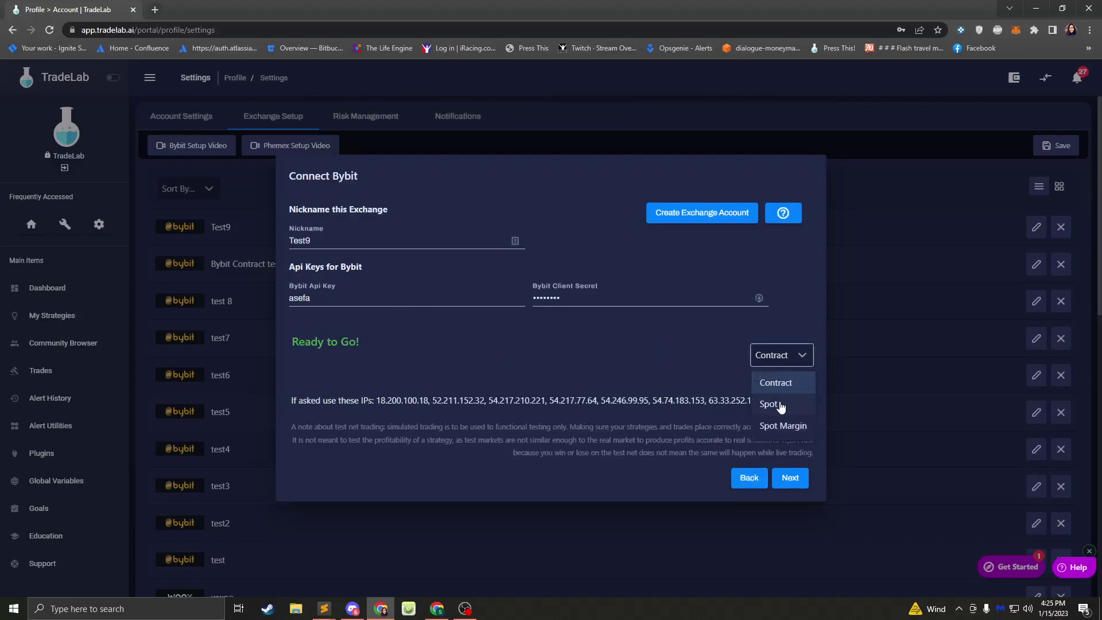
pyautogui.click(781, 405)
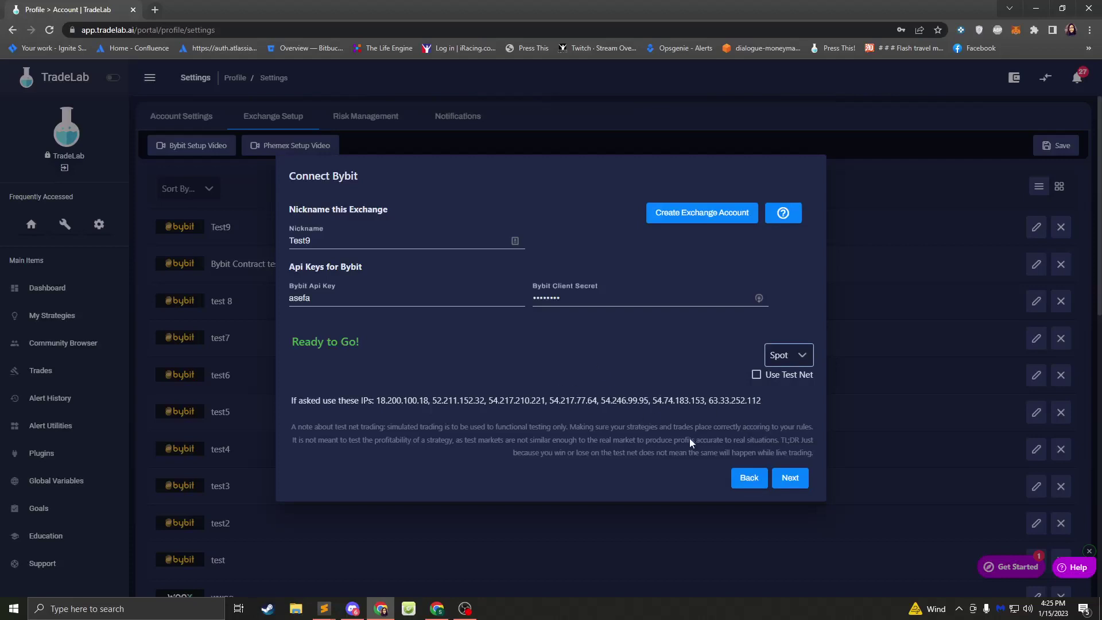
pyautogui.click(789, 478)
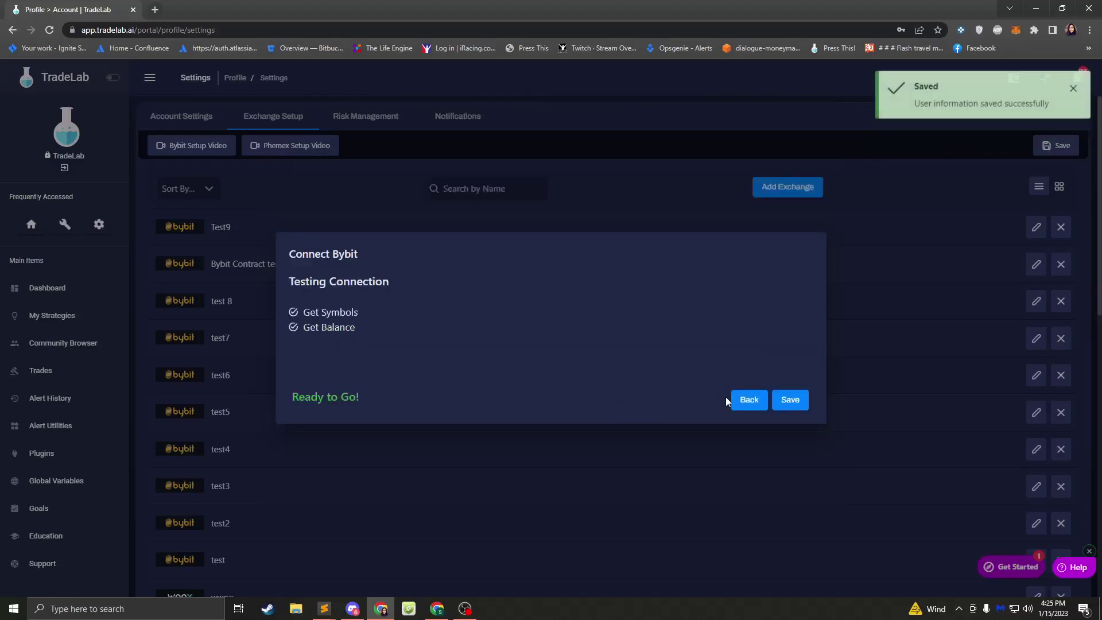
pyautogui.click(745, 402)
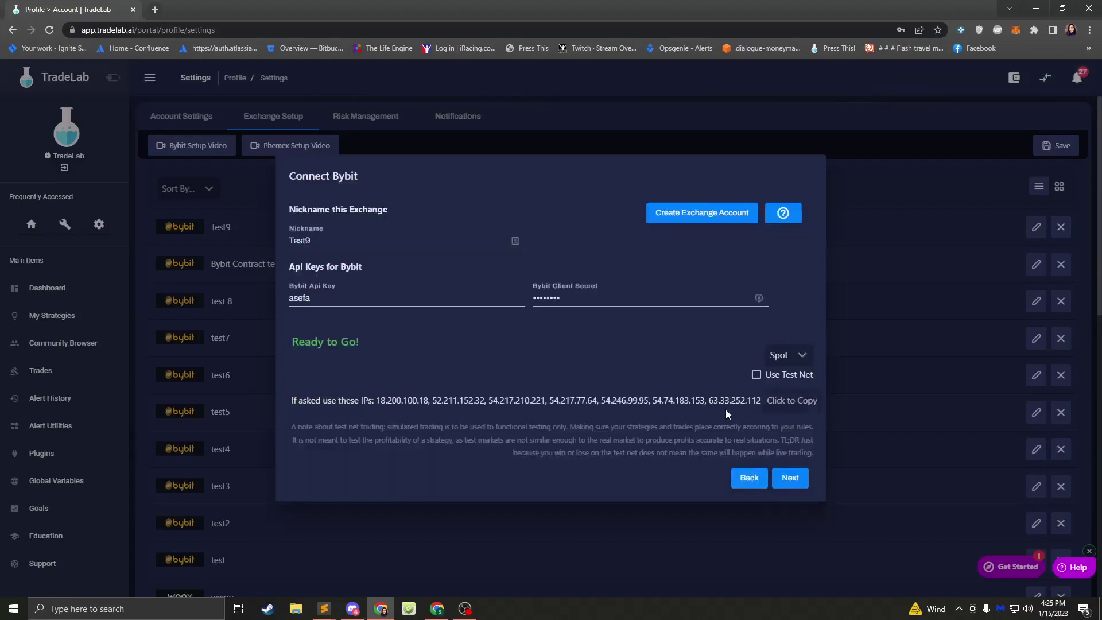
pyautogui.click(748, 477)
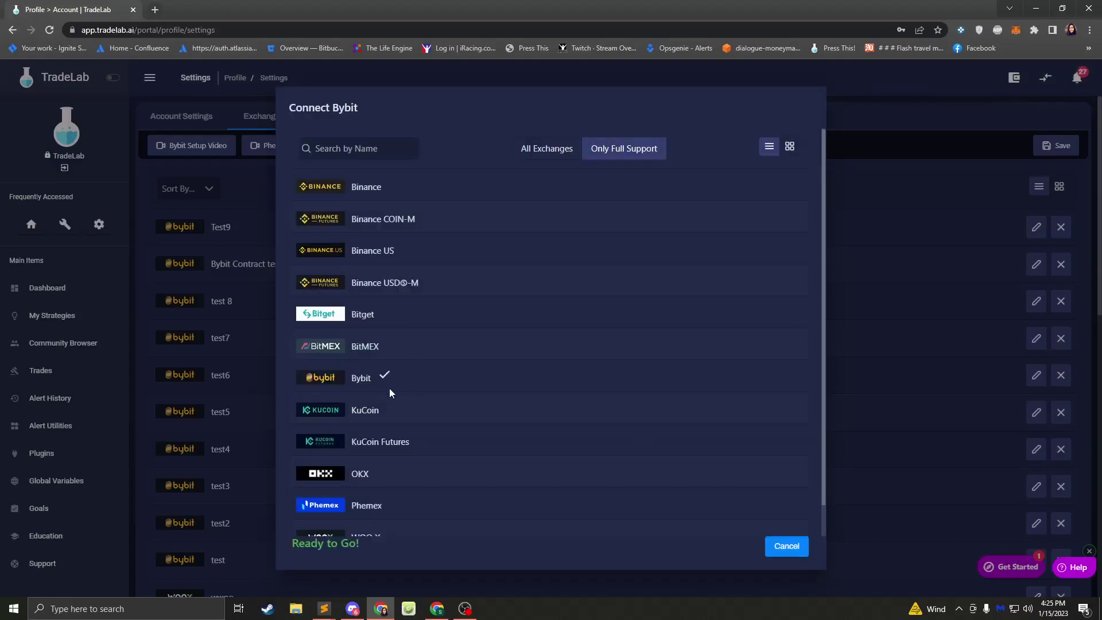
# - Glance at the Test9 connection, then start another Bybit connection via Add Exchange
pyautogui.click(786, 546)
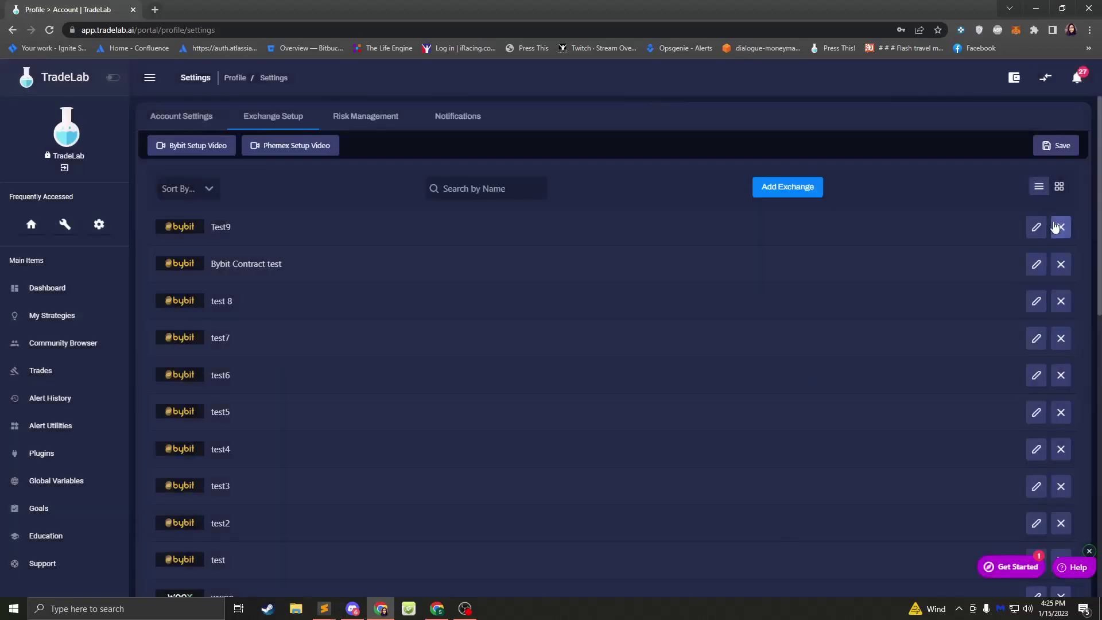
pyautogui.click(1036, 227)
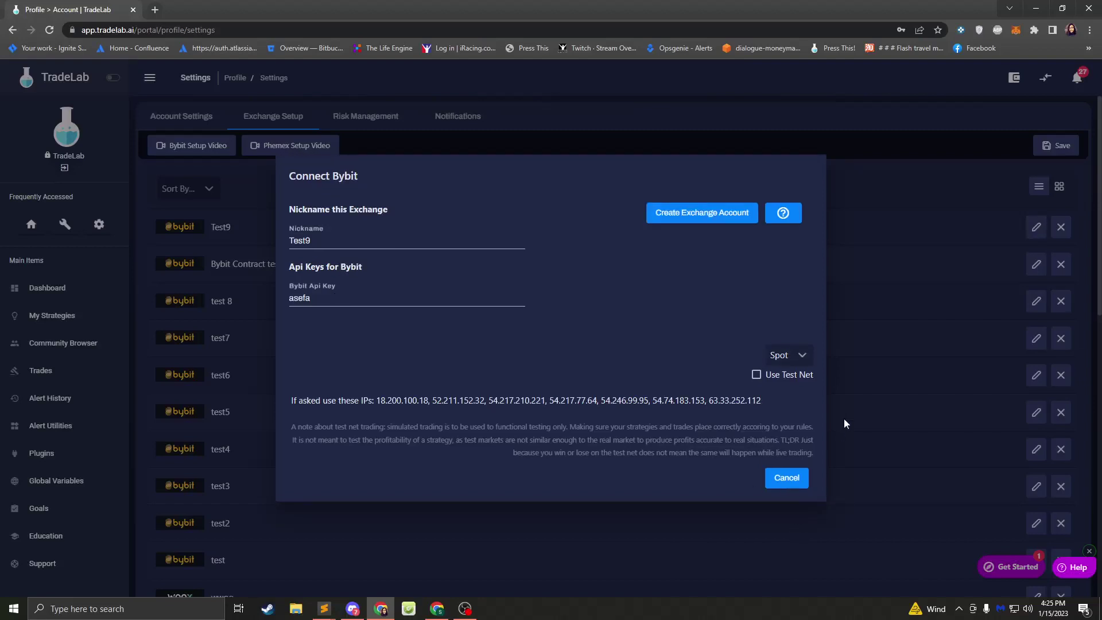
pyautogui.click(797, 480)
pyautogui.click(784, 189)
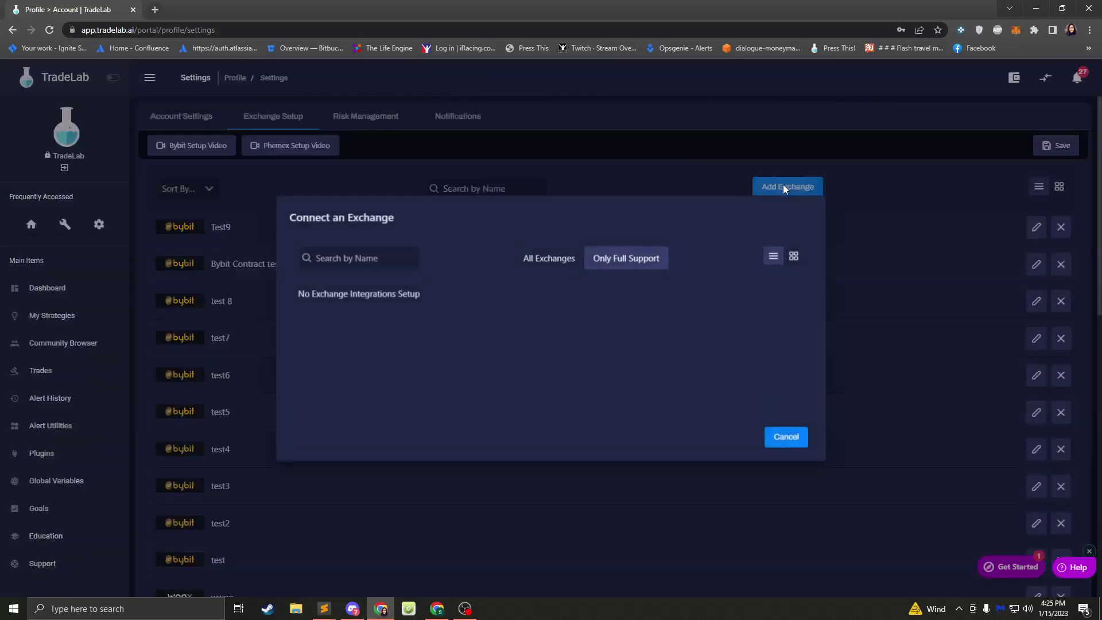
pyautogui.click(373, 378)
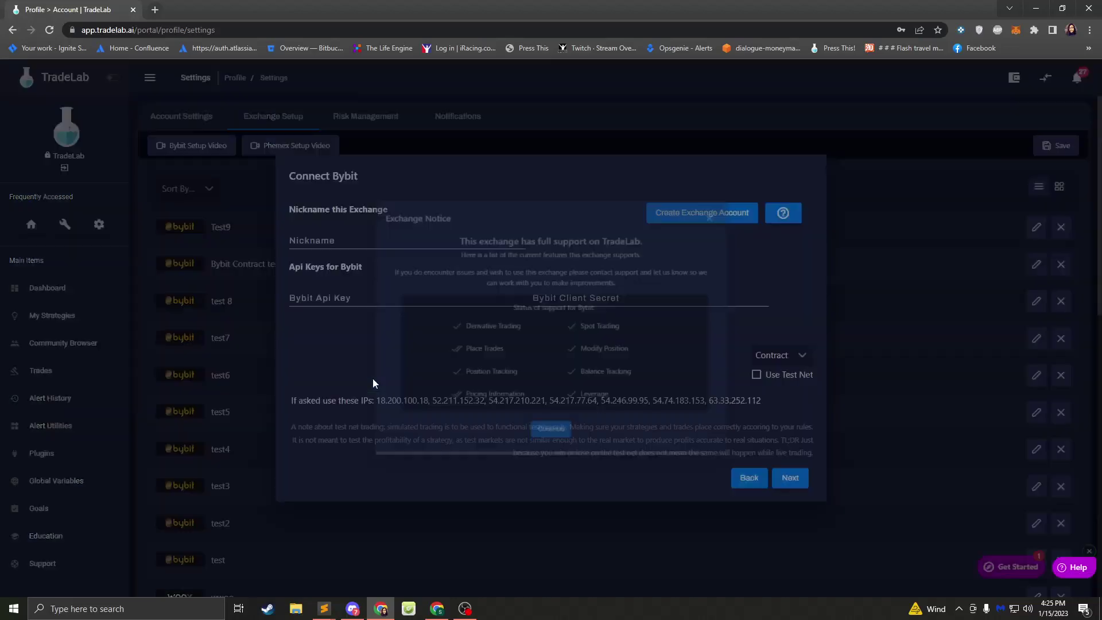
pyautogui.click(551, 453)
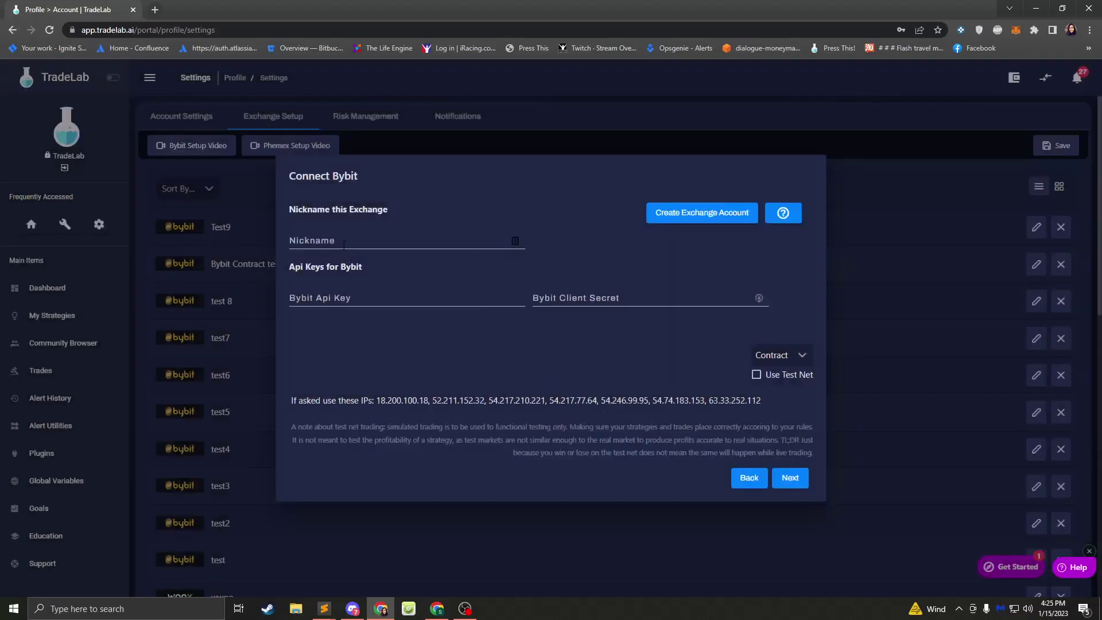
# - Enter nickname test55 with its API key and secret, and submit it for testing
pyautogui.click(344, 241)
pyautogui.write('test')
pyautogui.click(344, 299)
pyautogui.click(348, 244)
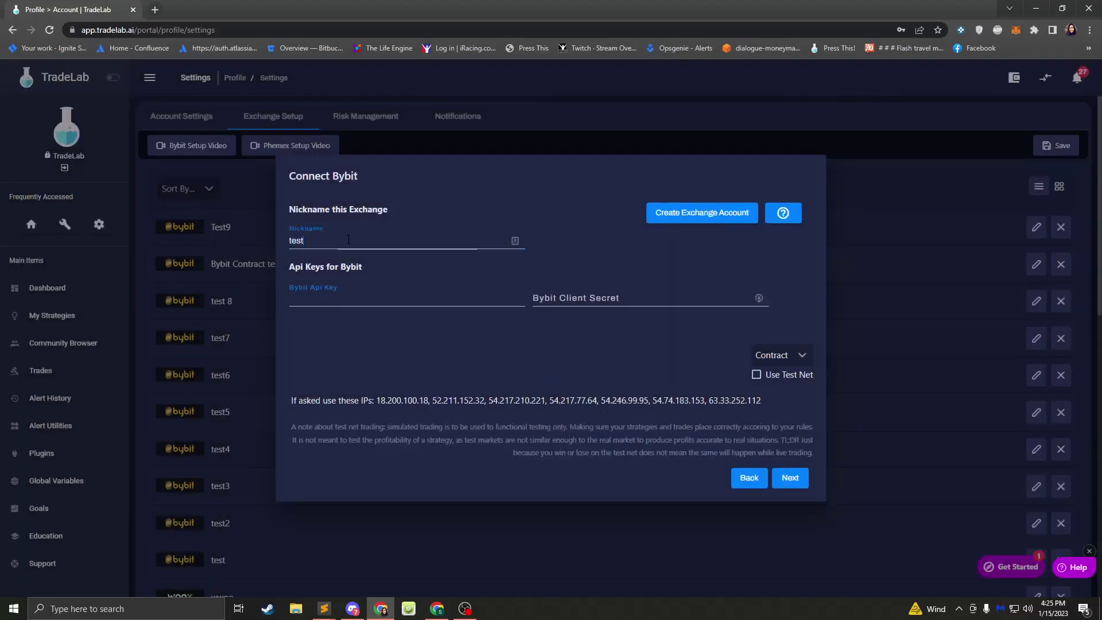
pyautogui.write('55')
pyautogui.press('Tab')
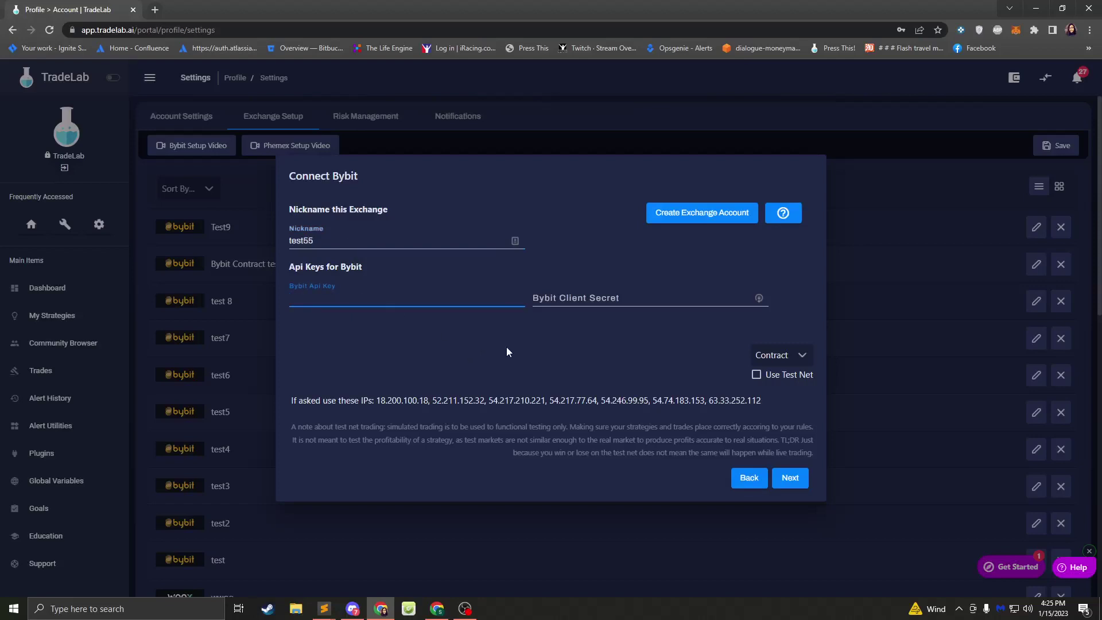
pyautogui.write('test')
pyautogui.press('Tab')
pyautogui.write('test12345')
pyautogui.moveTo(760, 380)
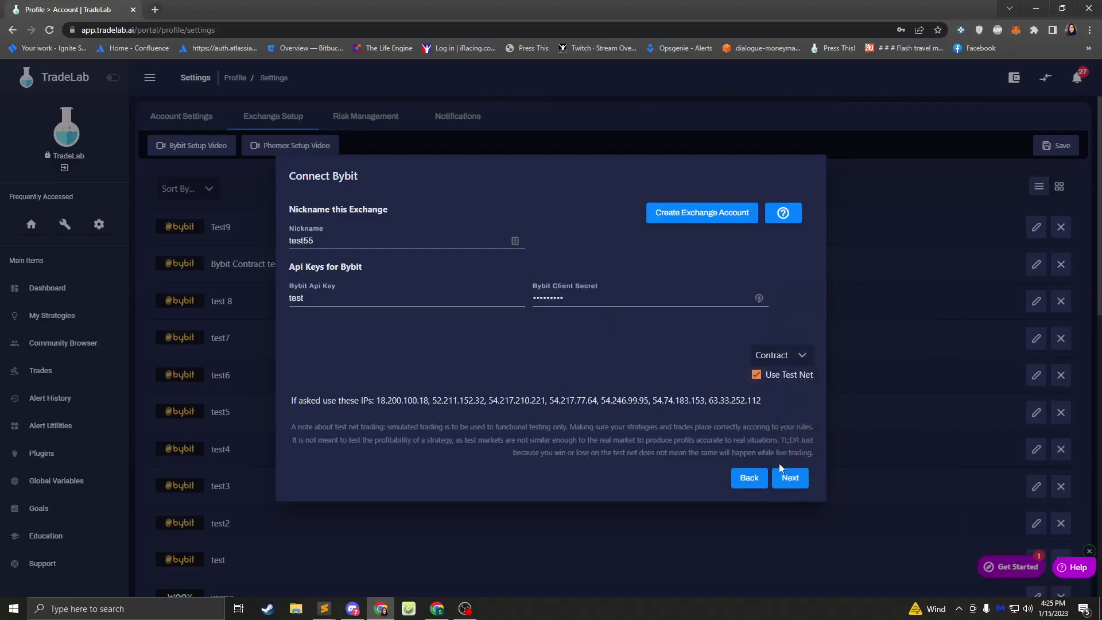
pyautogui.click(790, 479)
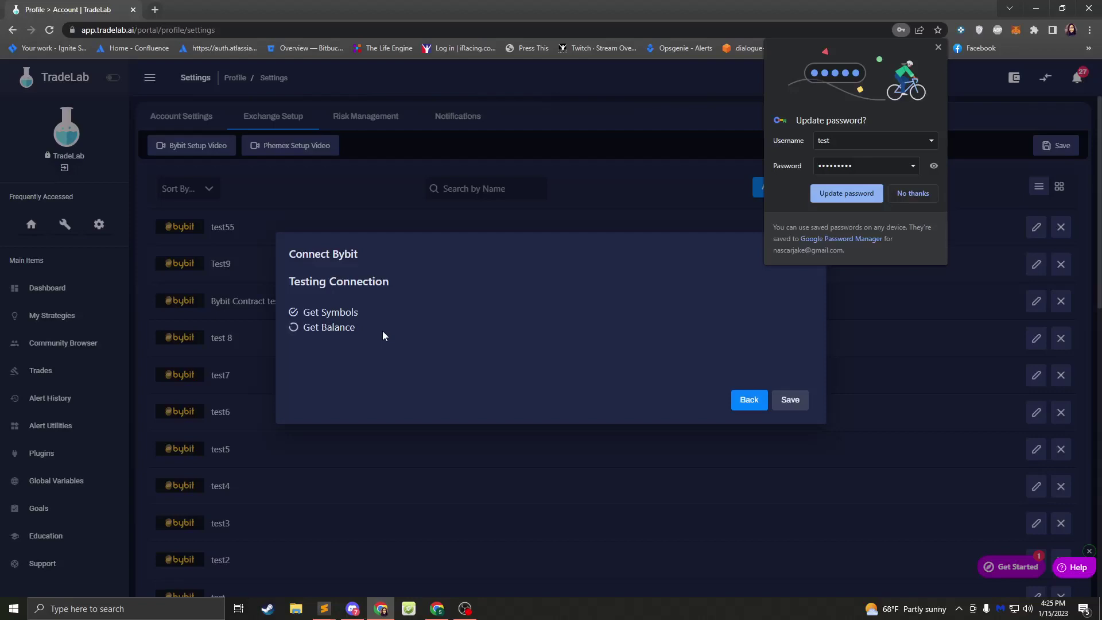
# - Dismiss Chrome's context menu and password prompt, then save the tested test55 Bybit connection
pyautogui.rightClick(461, 345)
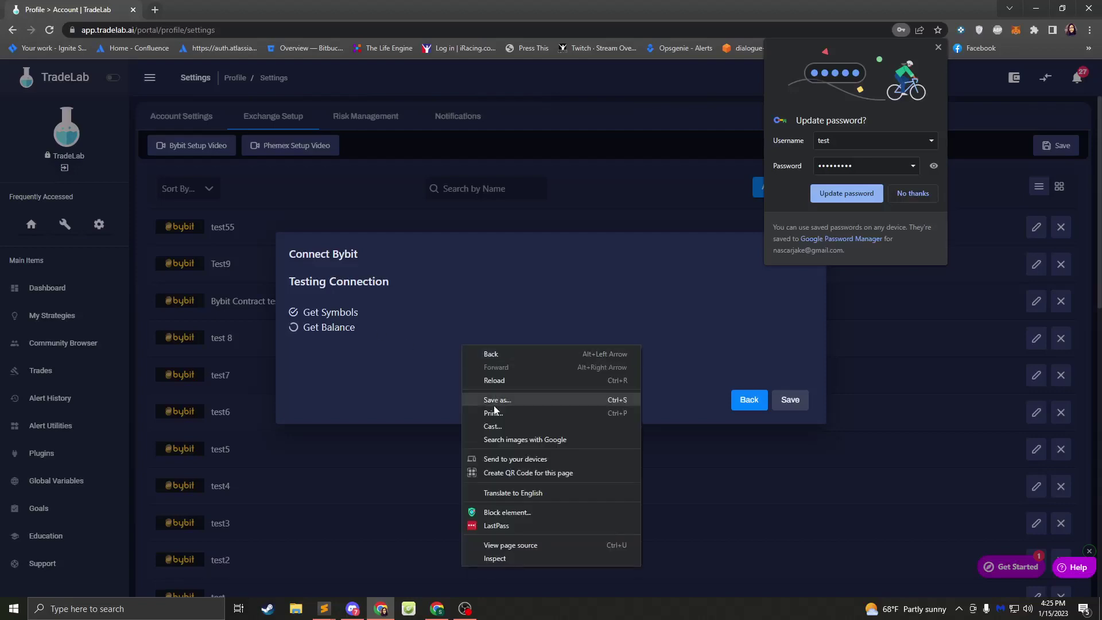
pyautogui.click(397, 370)
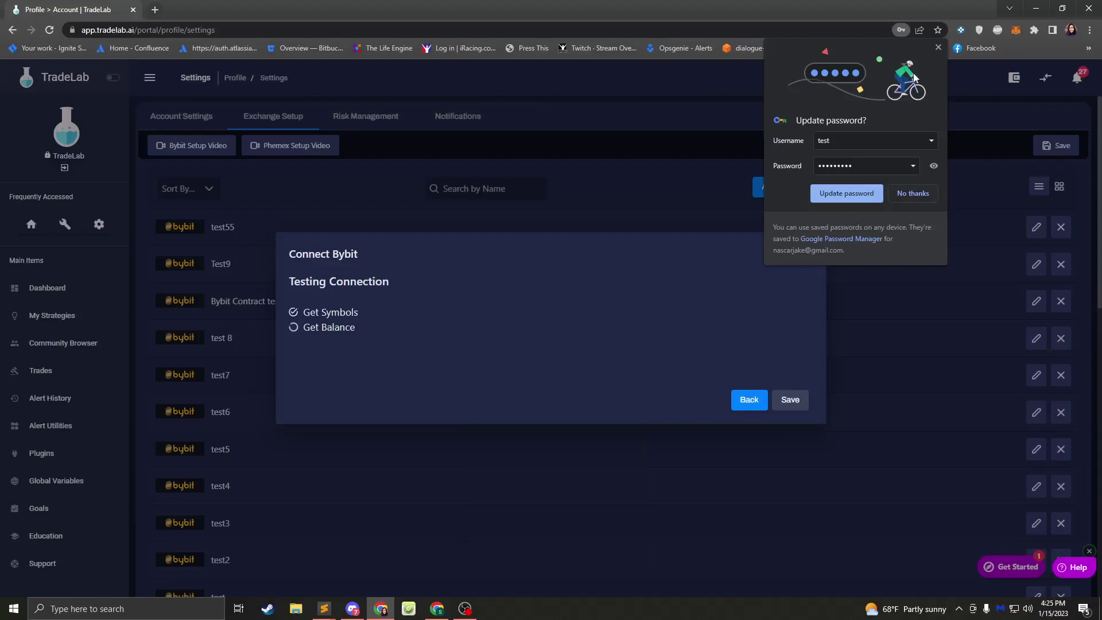
pyautogui.click(936, 51)
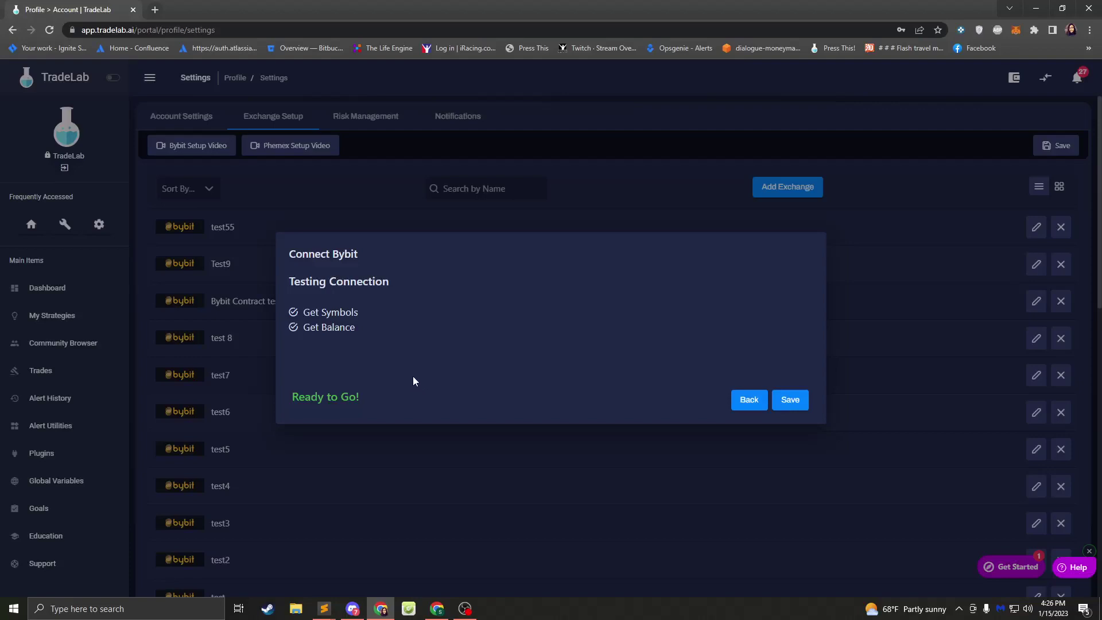
pyautogui.click(790, 400)
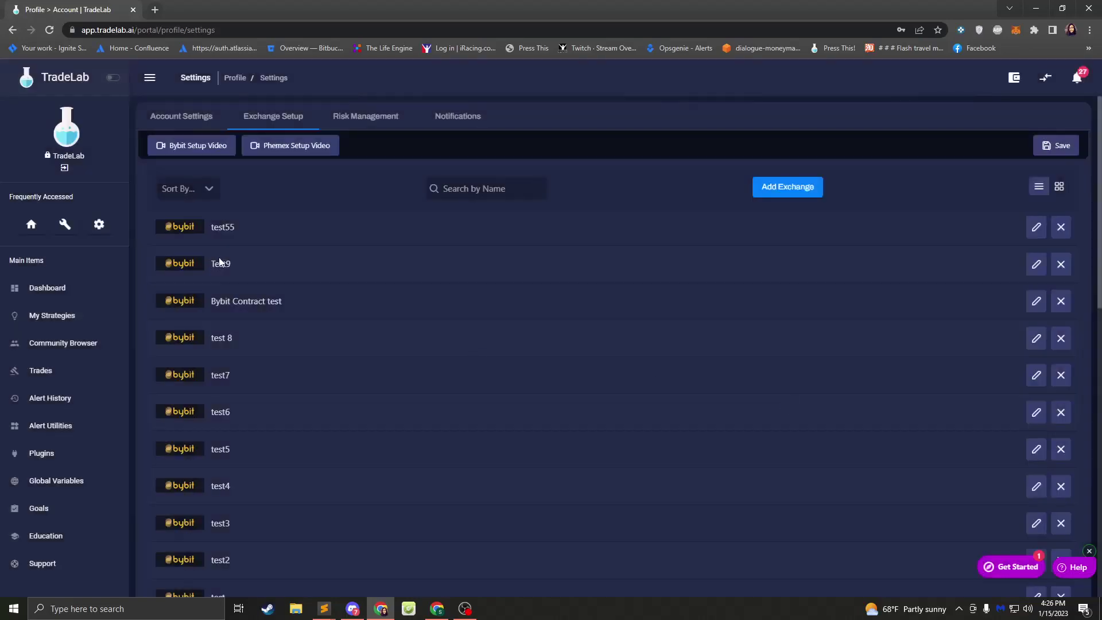
# - Select test55 in the exchange list, scroll through the list, then switch to Discord's AMA & Workshop channel
pyautogui.doubleClick(245, 230)
pyautogui.moveTo(243, 225); pyautogui.dragTo(144, 229)
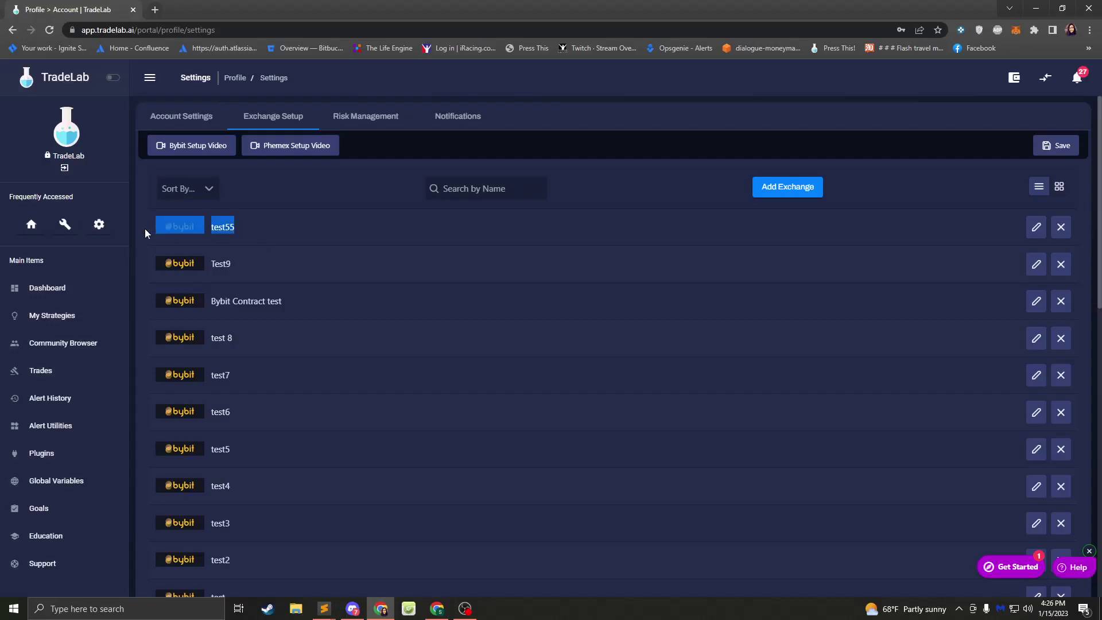
pyautogui.scroll(-12, 275, 244)
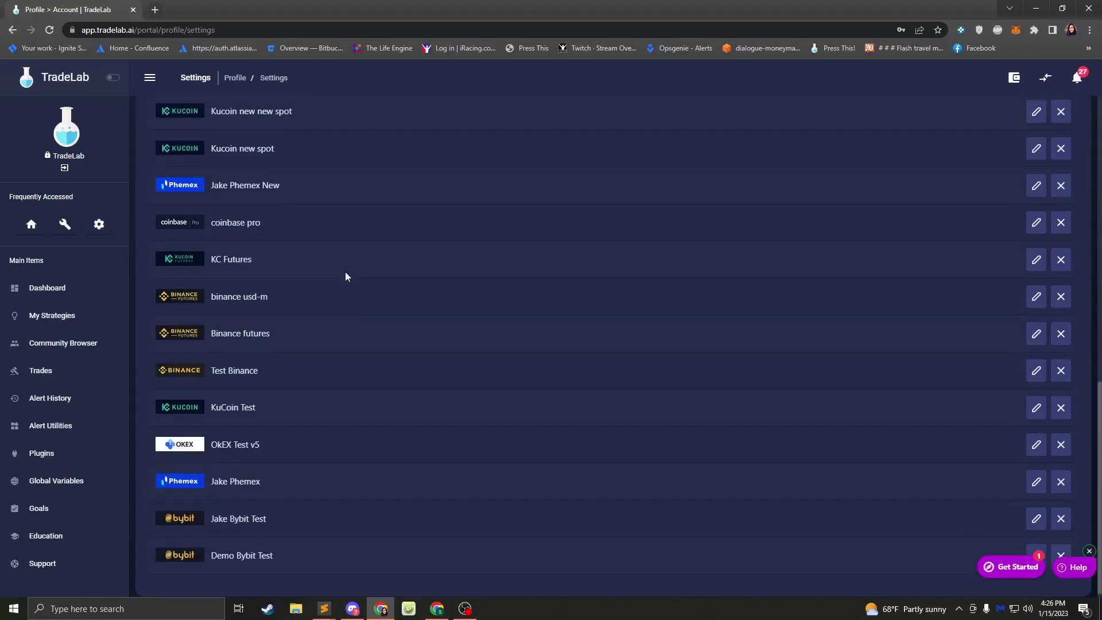
pyautogui.scroll(9, 344, 270)
pyautogui.scroll(3, 343, 273)
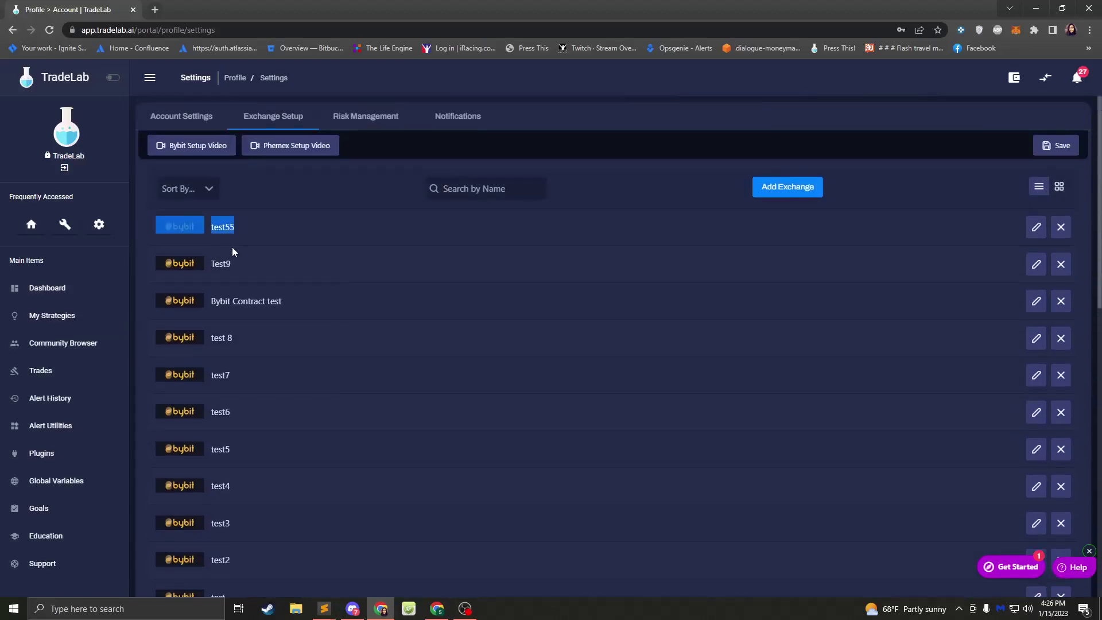
pyautogui.click(353, 608)
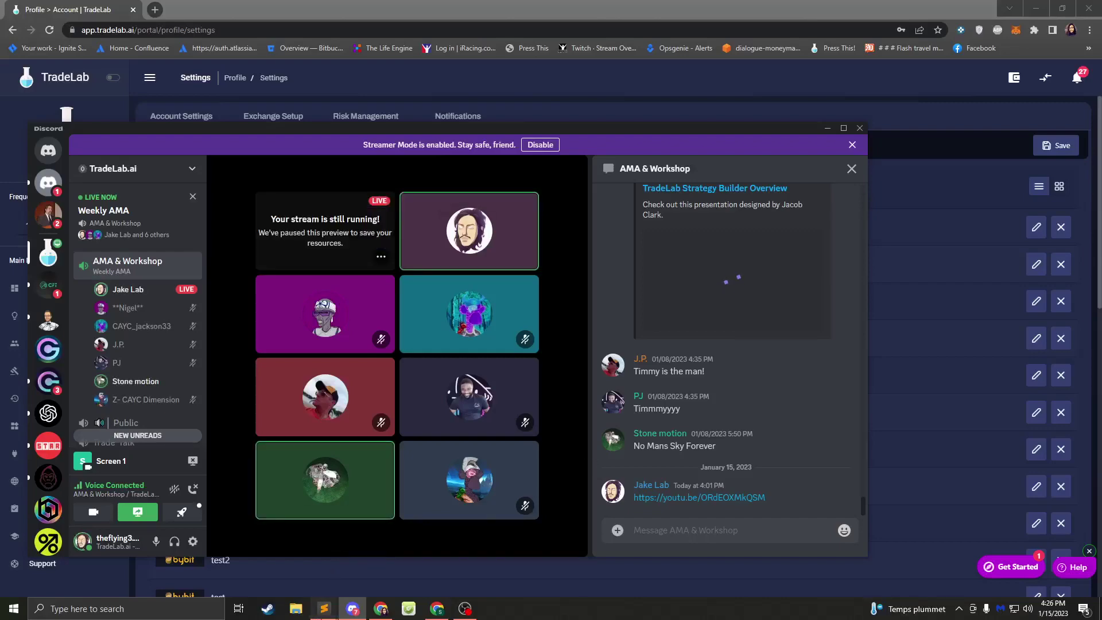
# - Switch among the tv-test and TradeLab-Frontend Sublime windows, the bybit no ip.txt notes and the rule-block source
pyautogui.moveTo(323, 609)
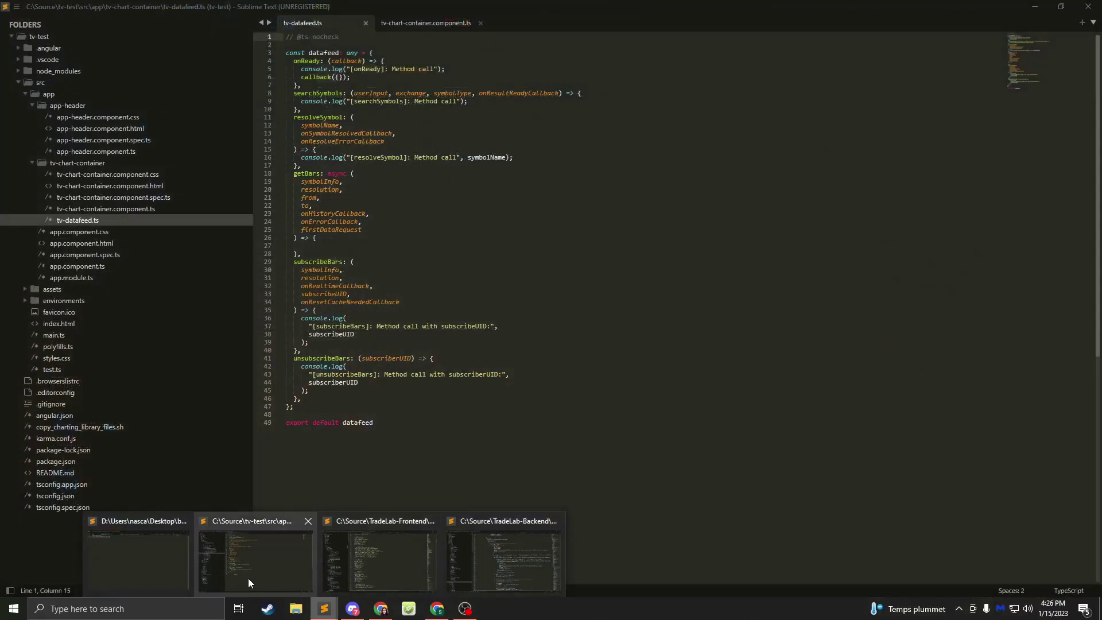
pyautogui.click(248, 577)
pyautogui.moveTo(323, 608)
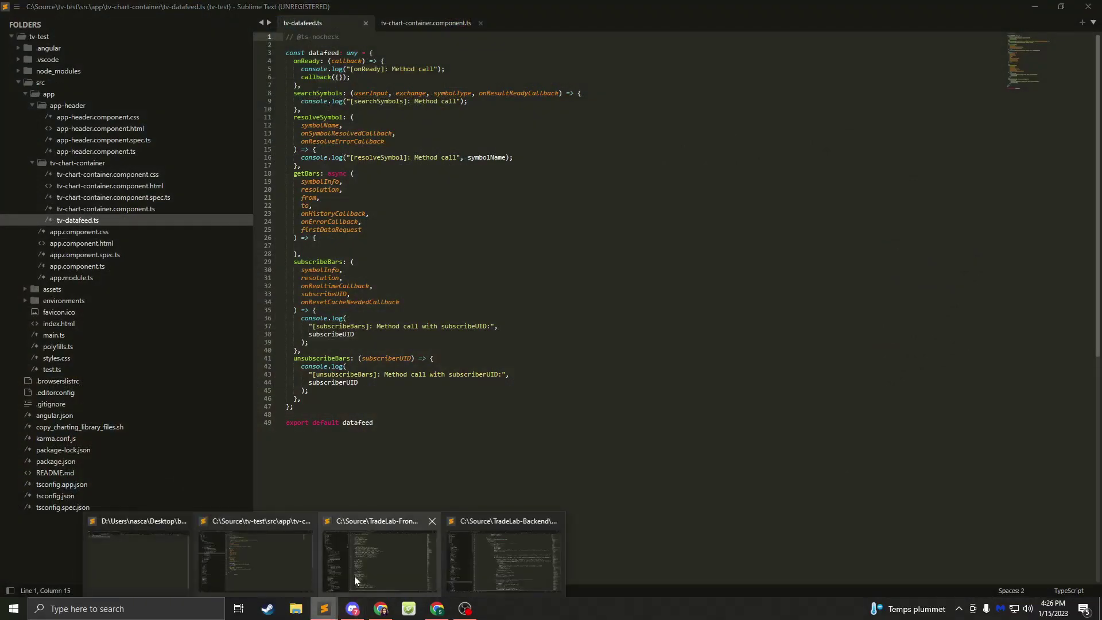
pyautogui.click(355, 580)
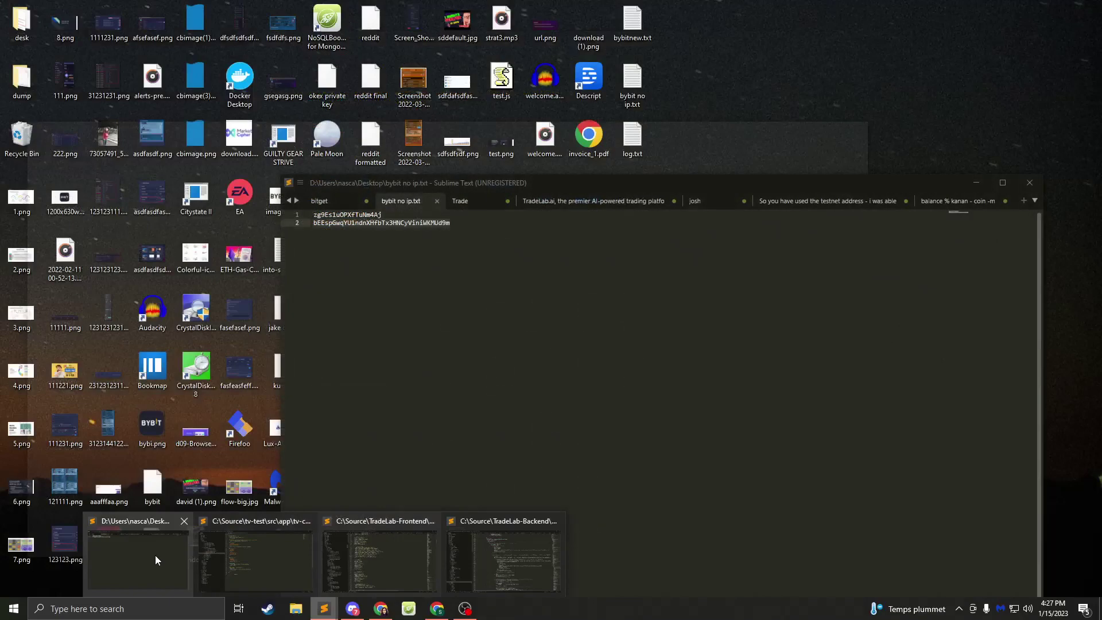
pyautogui.click(155, 555)
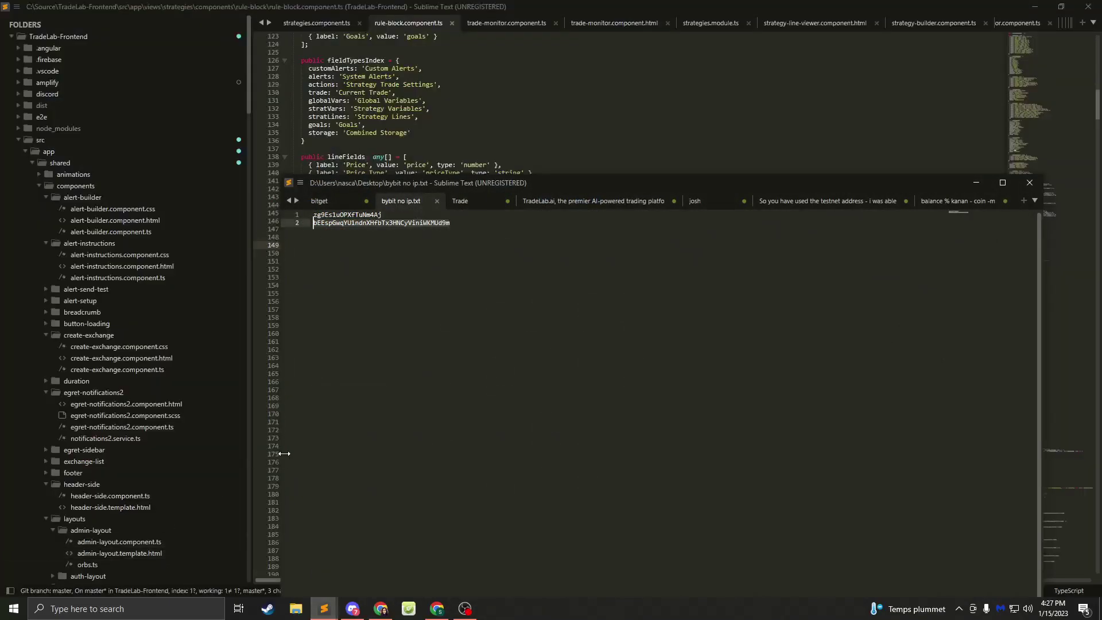
pyautogui.click(305, 141)
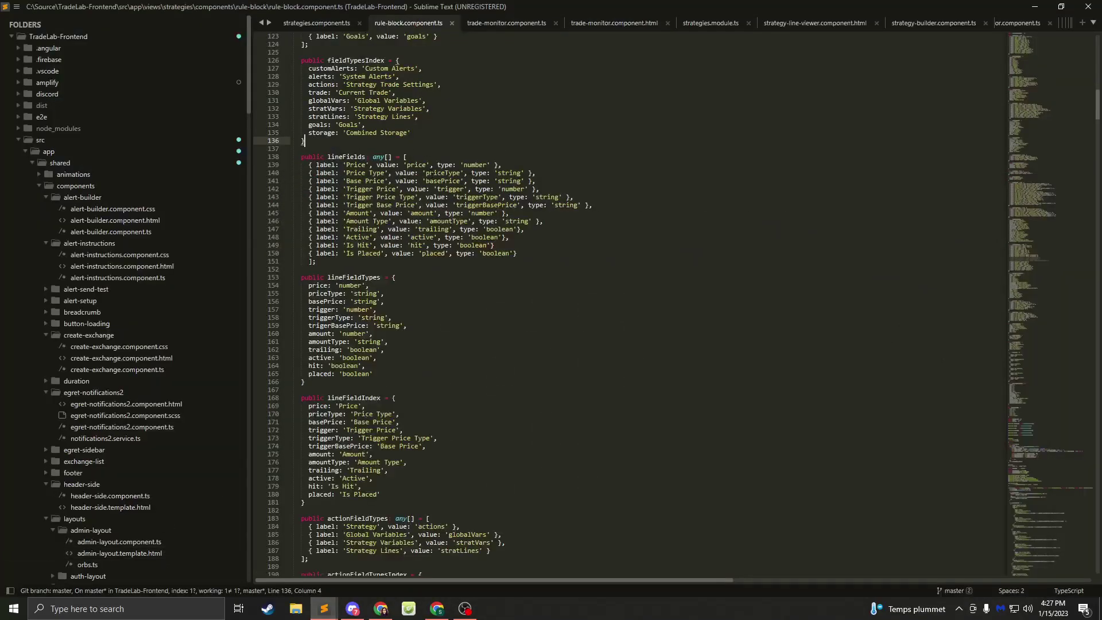
# - Open the to-do notes file, then return to TradeLab's Exchange Setup page in Chrome
pyautogui.moveTo(323, 609)
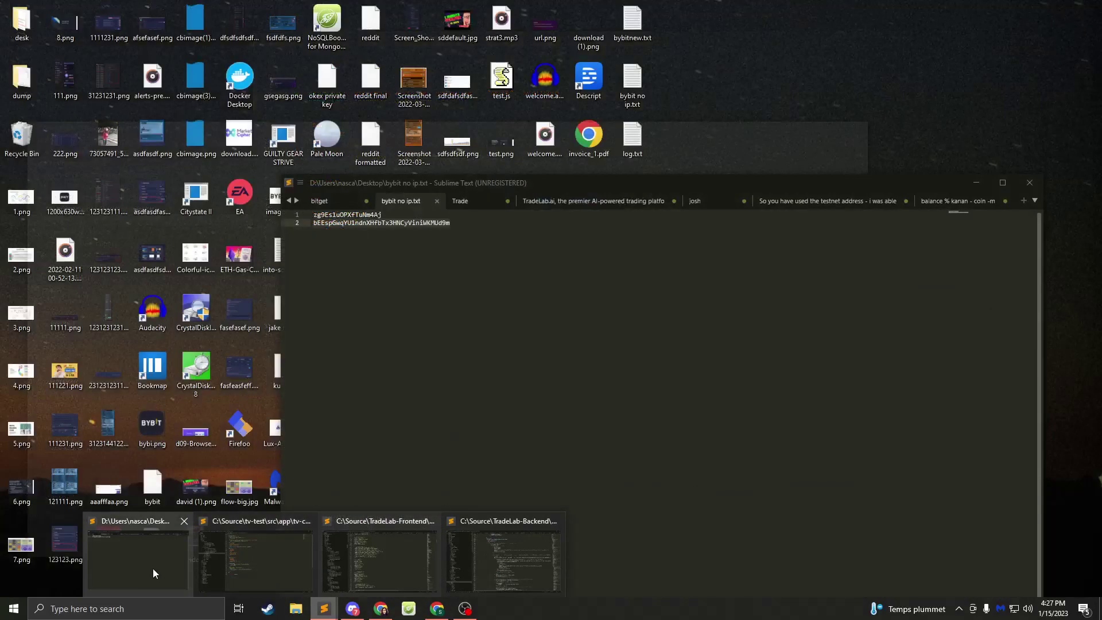
pyautogui.click(155, 567)
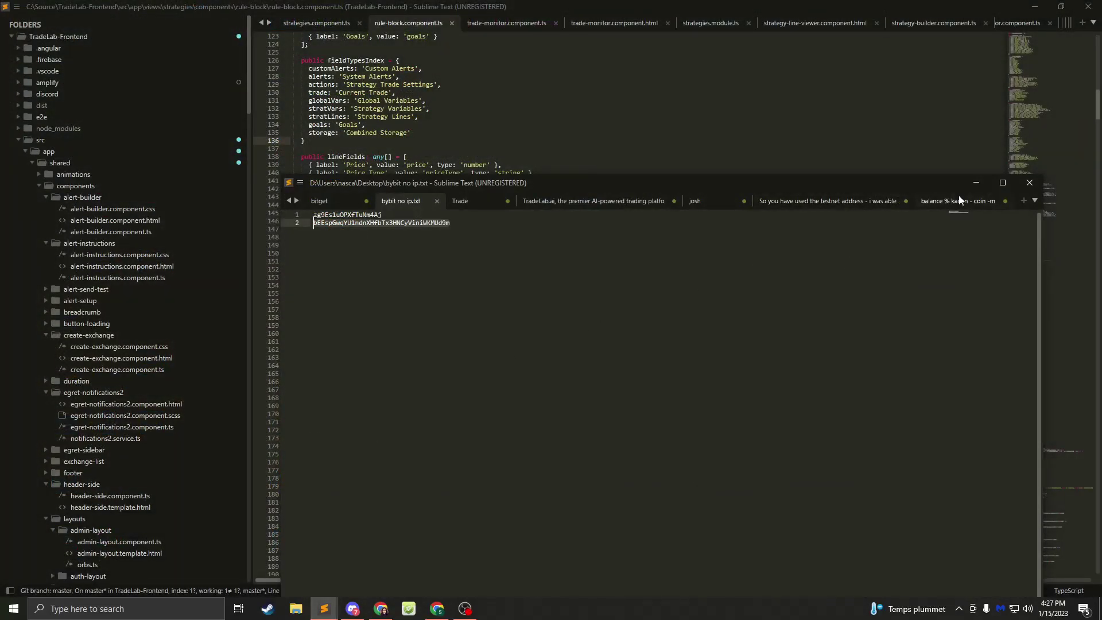
pyautogui.click(958, 201)
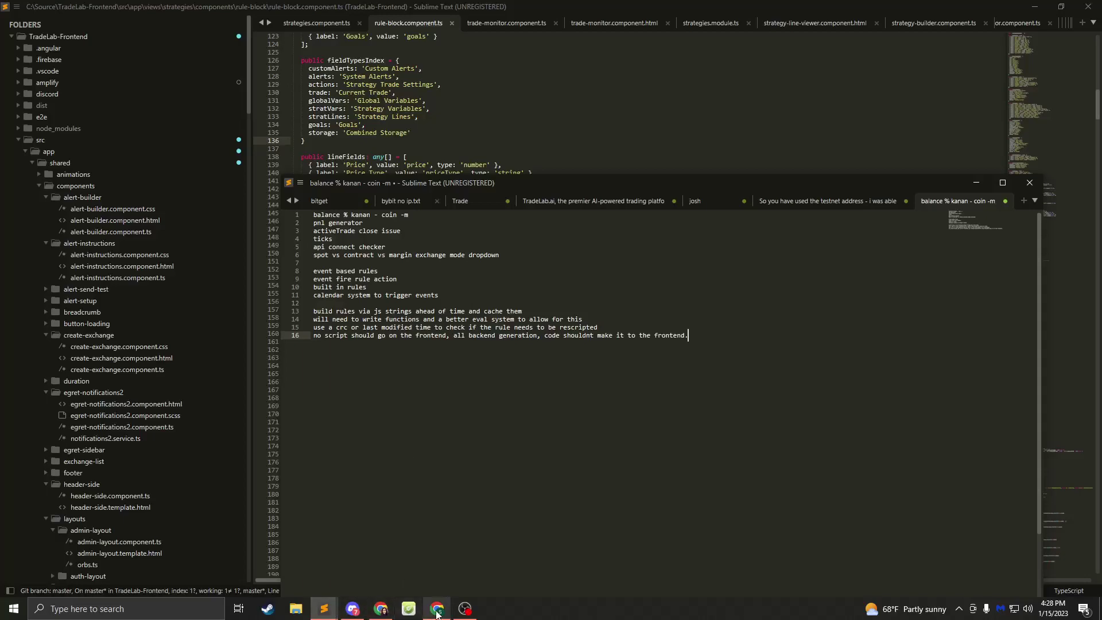
pyautogui.click(437, 610)
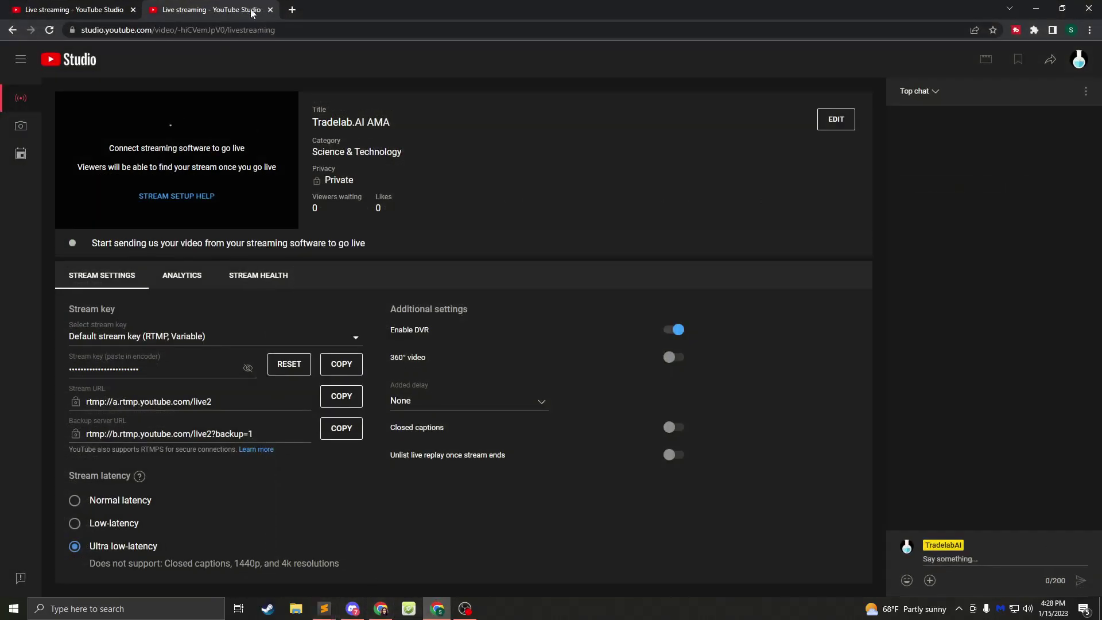
pyautogui.click(292, 10)
pyautogui.click(381, 609)
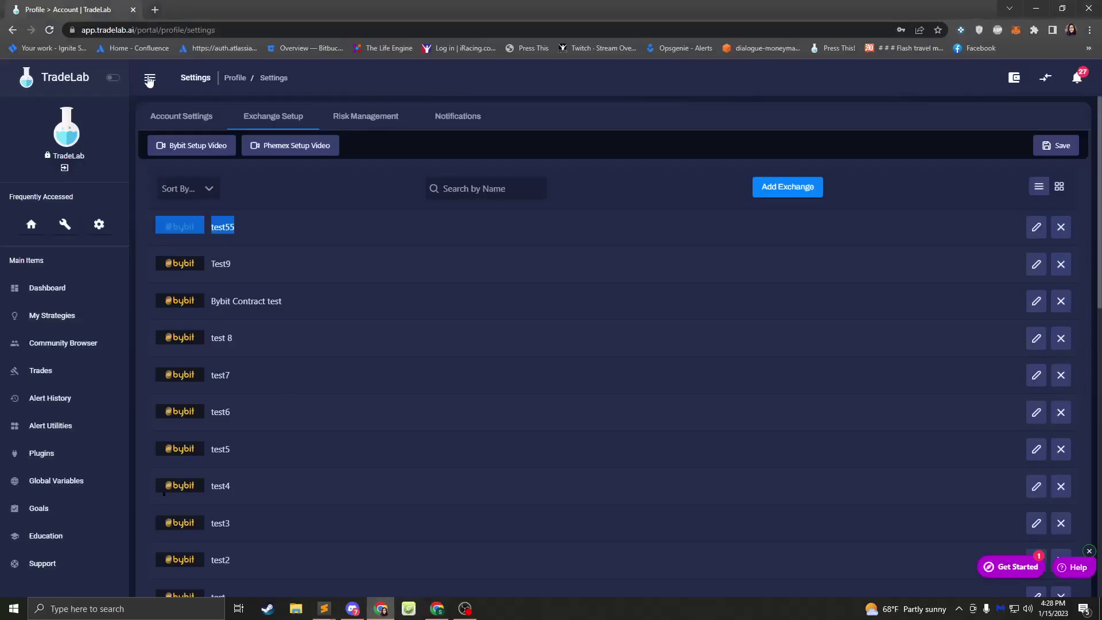
# - Open ABC Smarter Money v0.72 - Risk Ratio from My Strategies and add an action to Rule 3
pyautogui.click(34, 318)
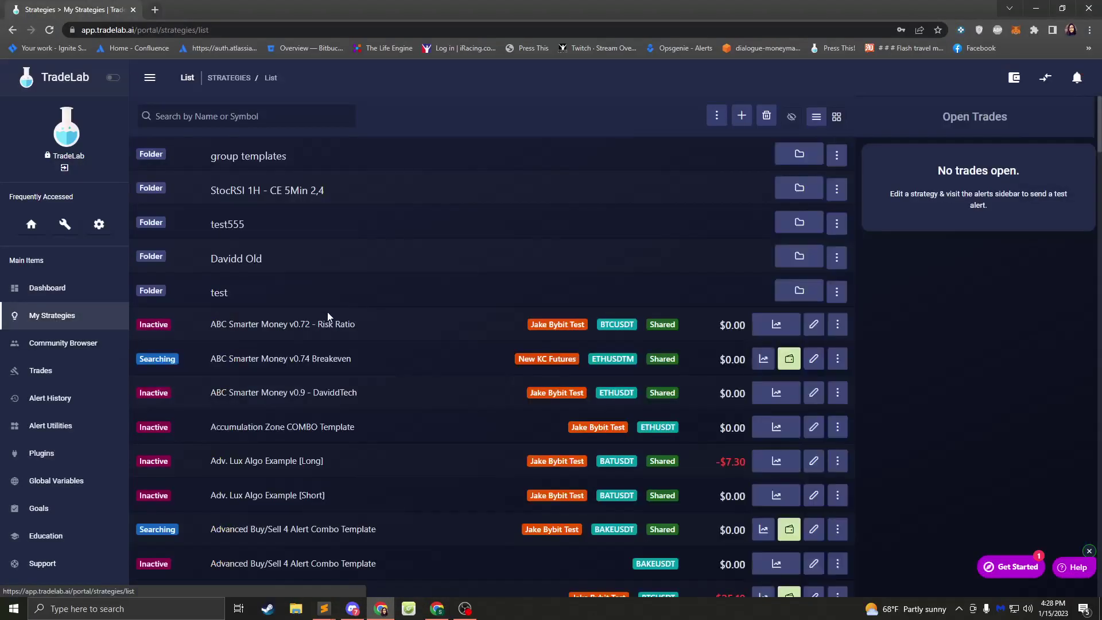
pyautogui.click(814, 325)
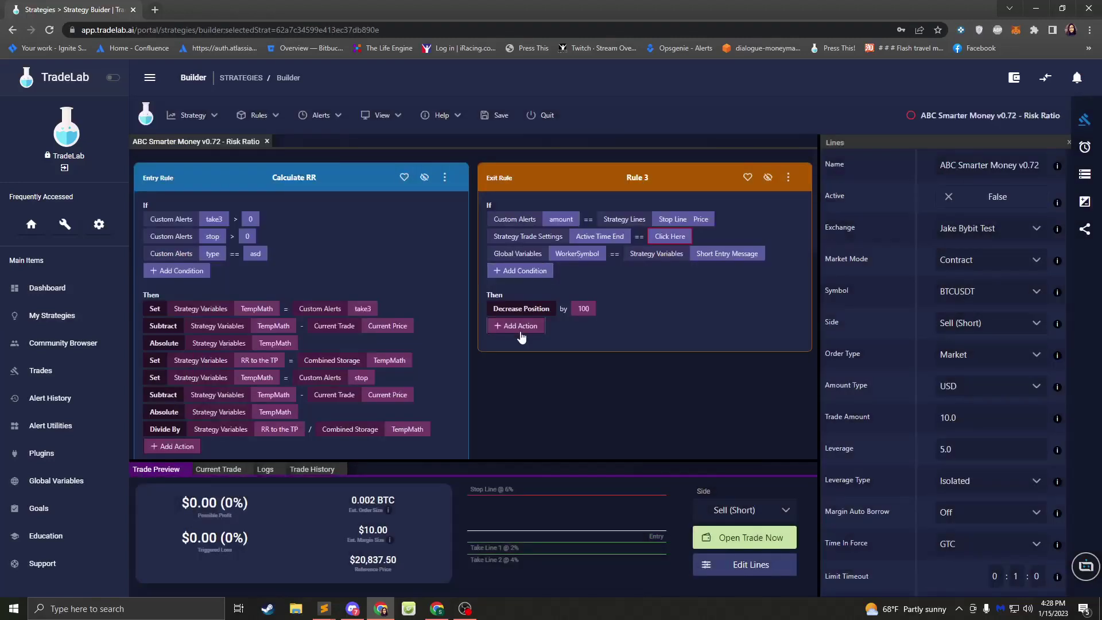
pyautogui.click(522, 337)
# - Make the new action a Log Event and open its Edit Log Message settings
pyautogui.click(510, 324)
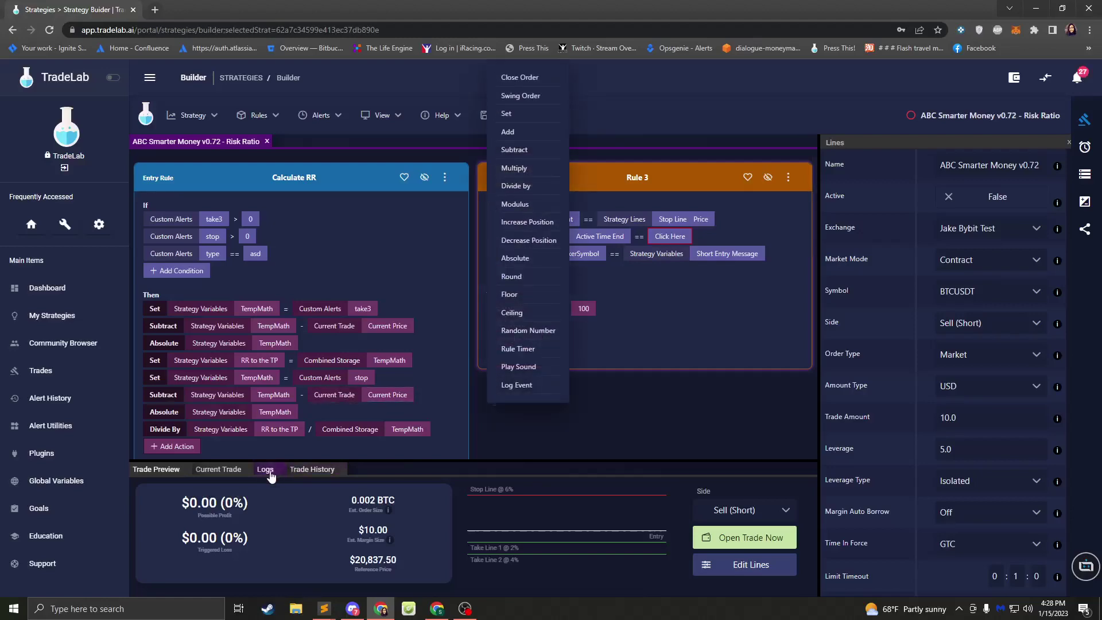
pyautogui.click(266, 470)
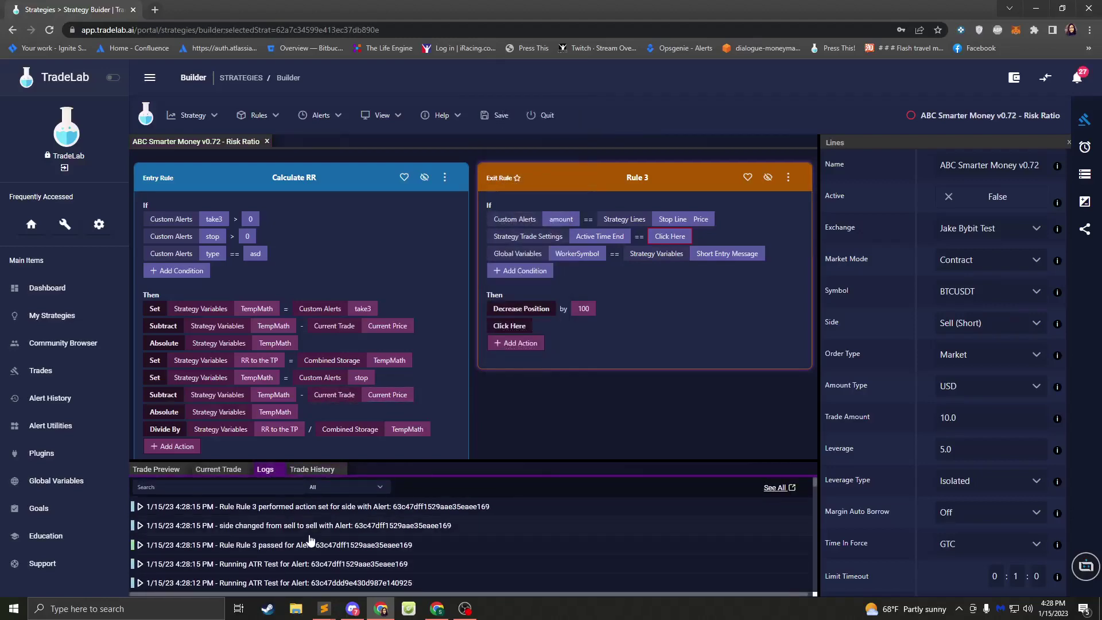
pyautogui.click(509, 326)
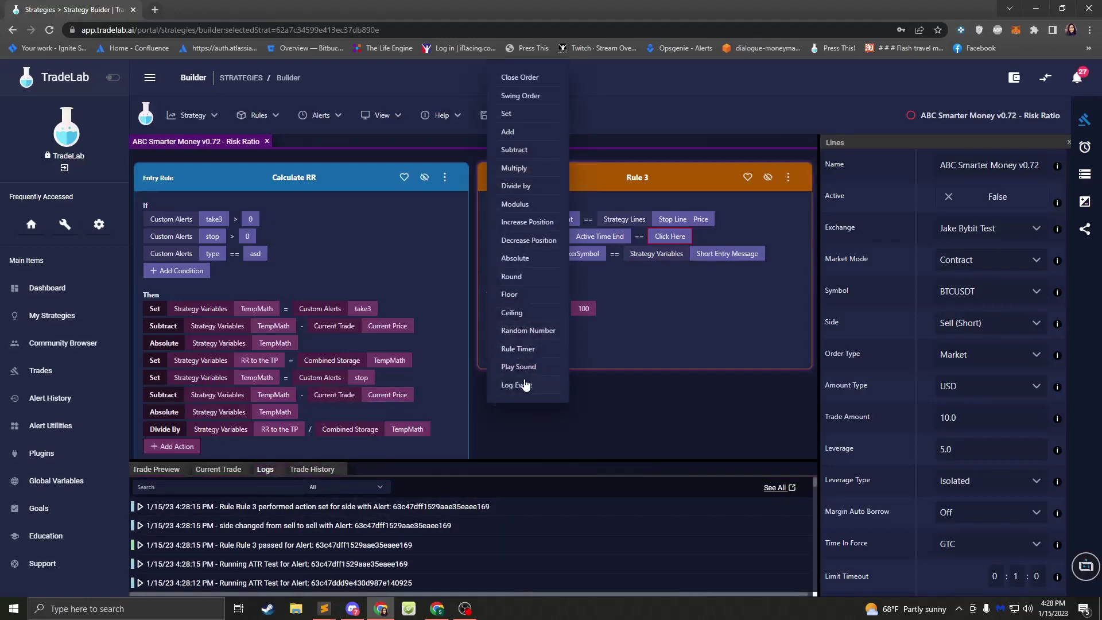
pyautogui.click(525, 385)
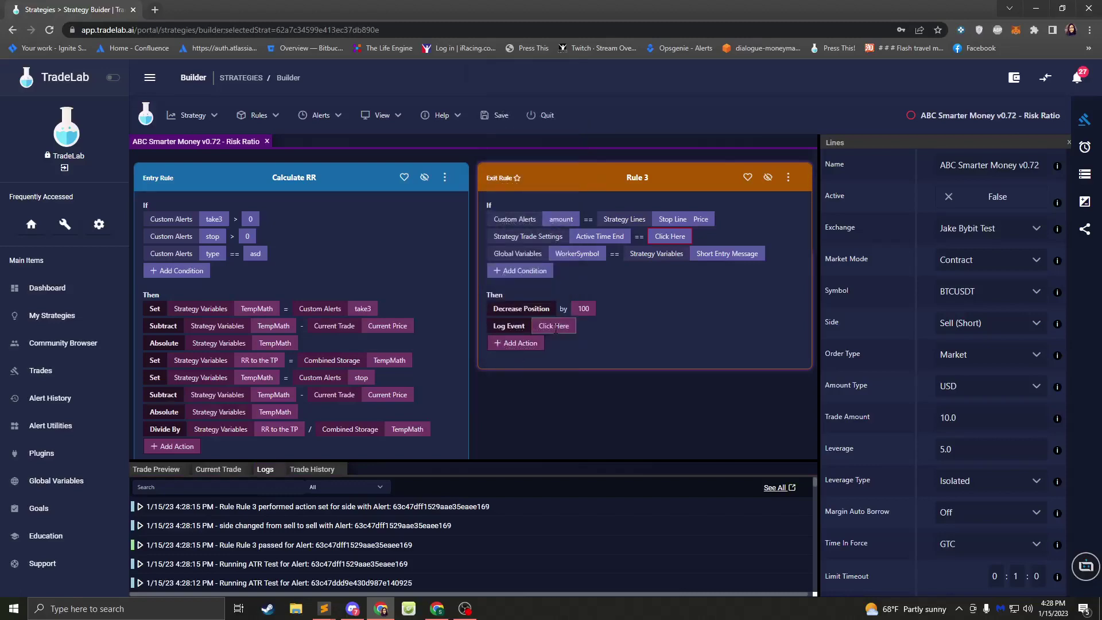
pyautogui.click(555, 327)
pyautogui.click(465, 191)
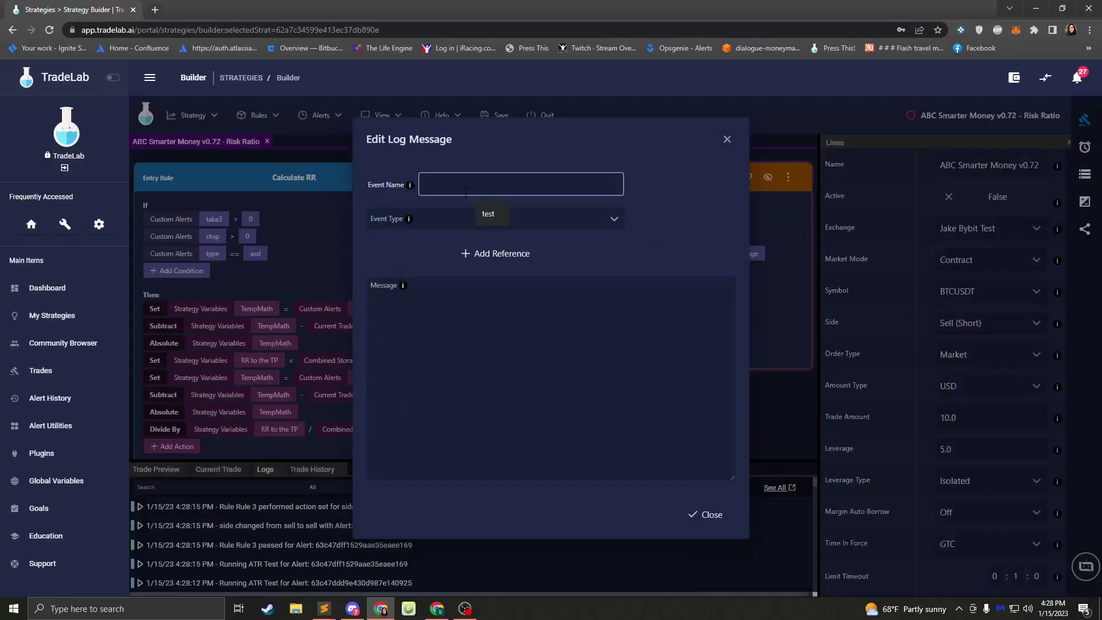
# - Enter event name 'some', set the event type to Info, and type 'Message' as the message
pyautogui.write('some')
pyautogui.click(460, 225)
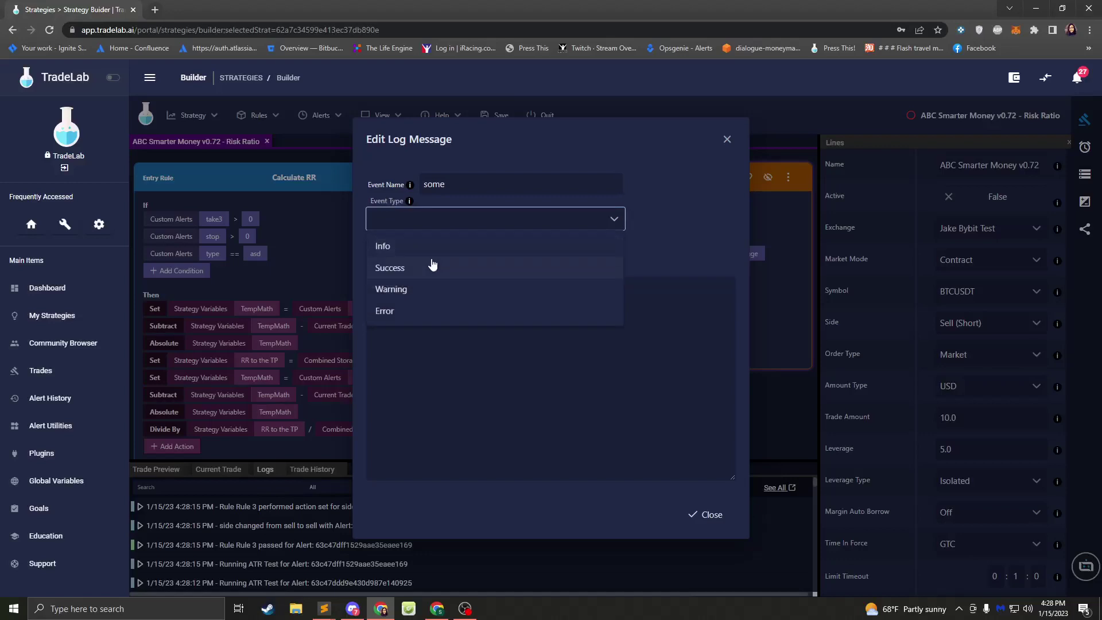
pyautogui.click(399, 246)
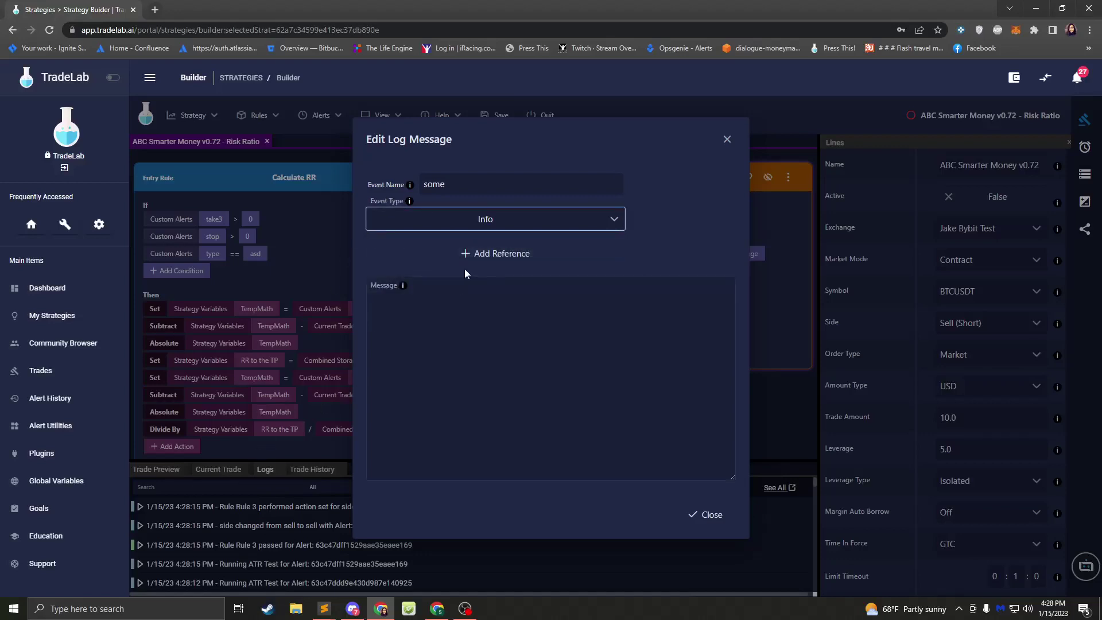
pyautogui.click(415, 227)
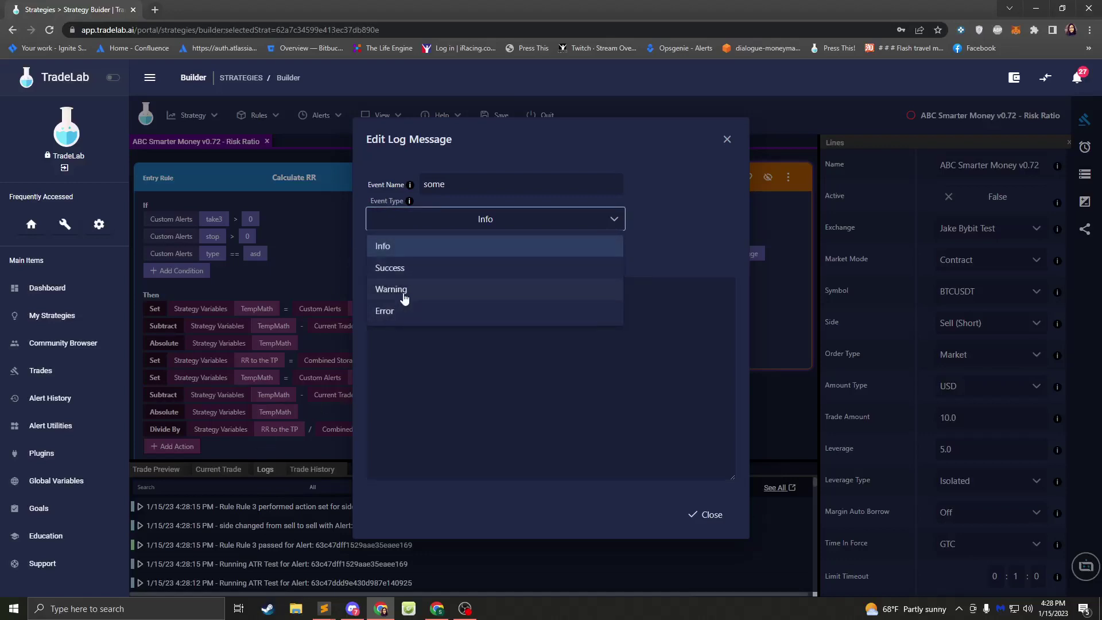
pyautogui.click(441, 375)
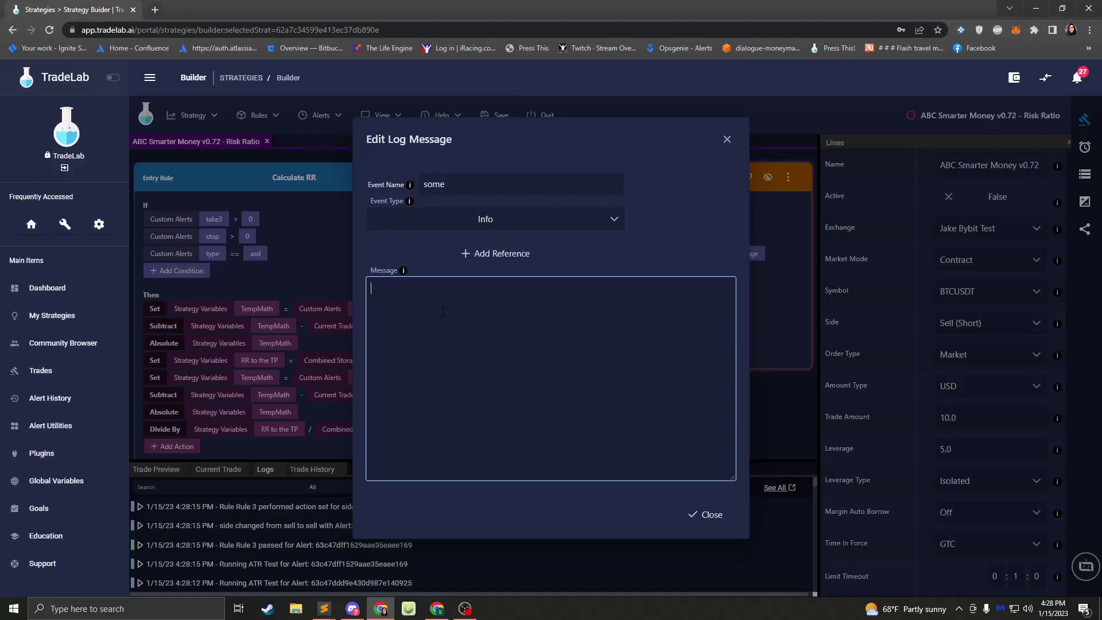
pyautogui.write('Message')
# - Insert the Custom Alerts amount field reference into the log message
pyautogui.click(495, 253)
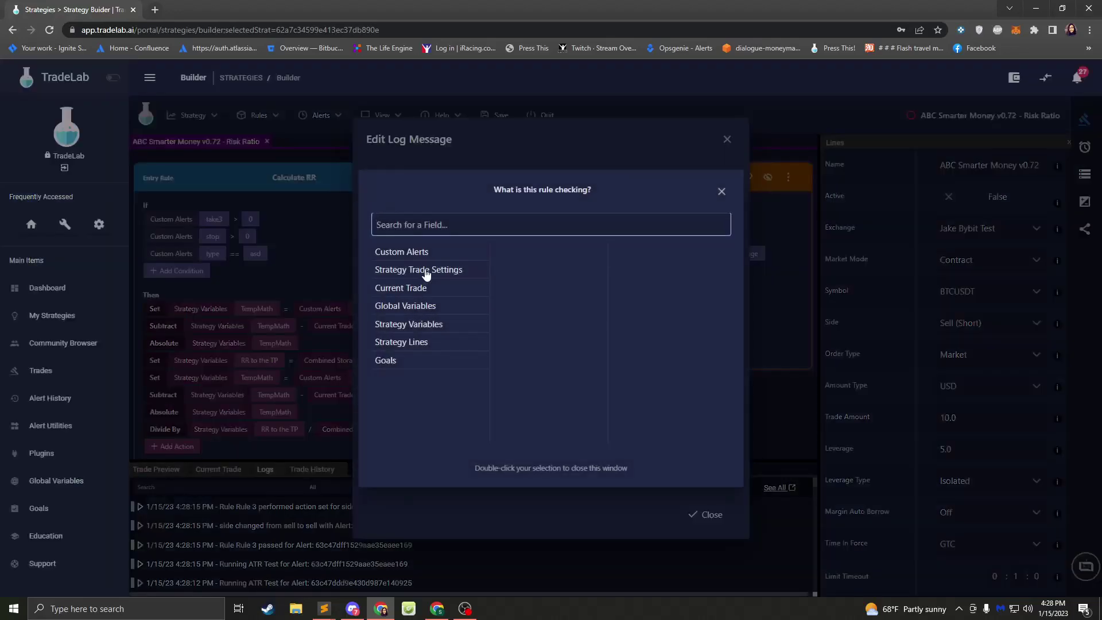
pyautogui.click(409, 254)
pyautogui.click(551, 270)
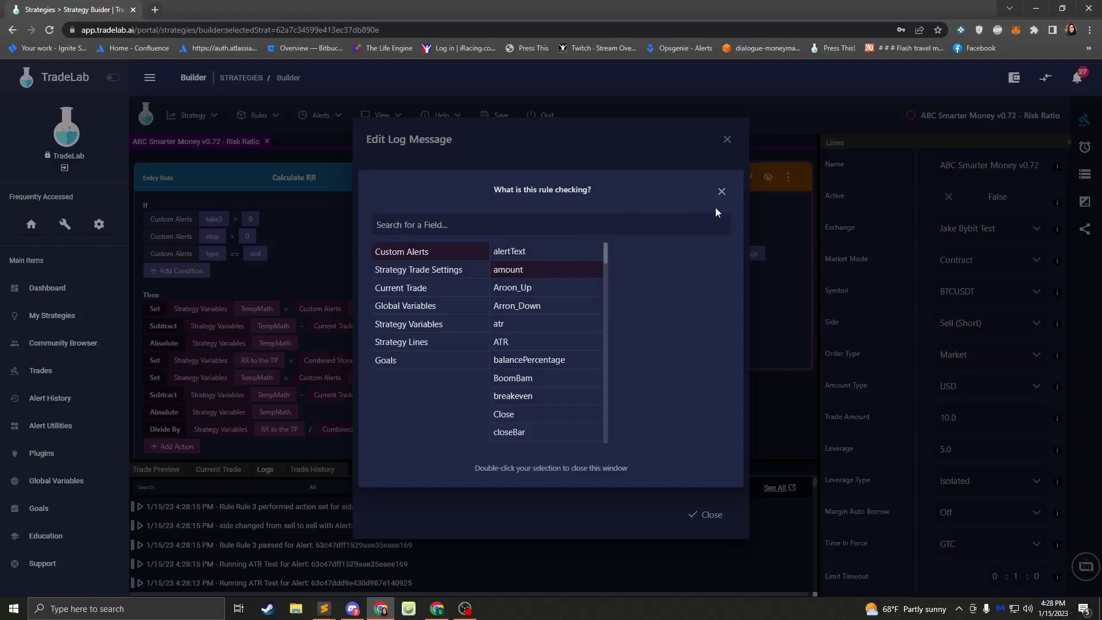
pyautogui.doubleClick(538, 271)
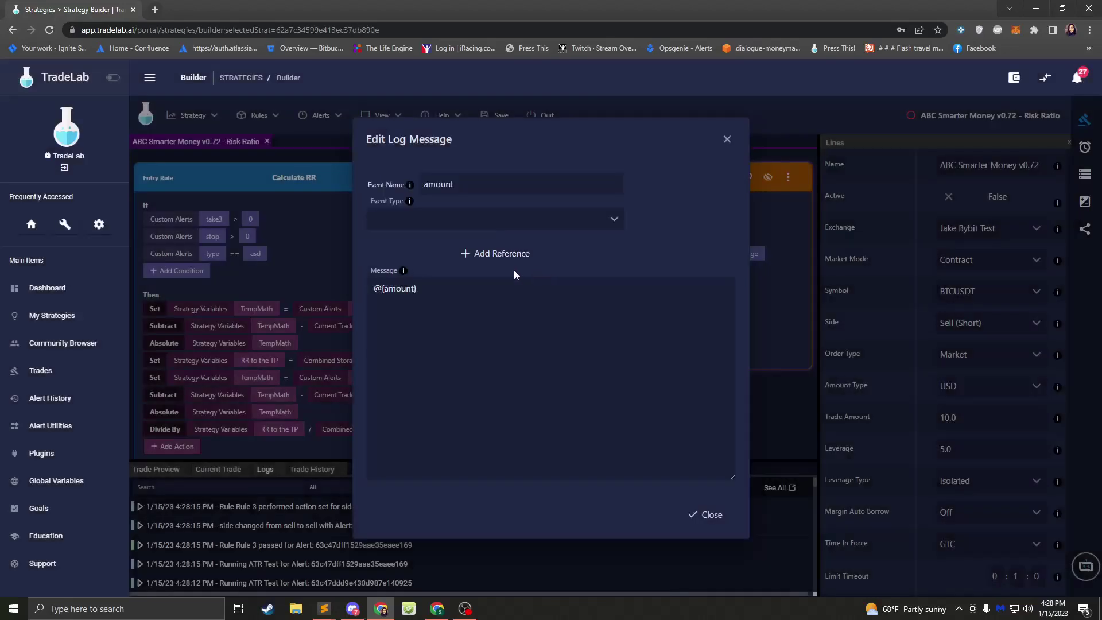
pyautogui.click(446, 288)
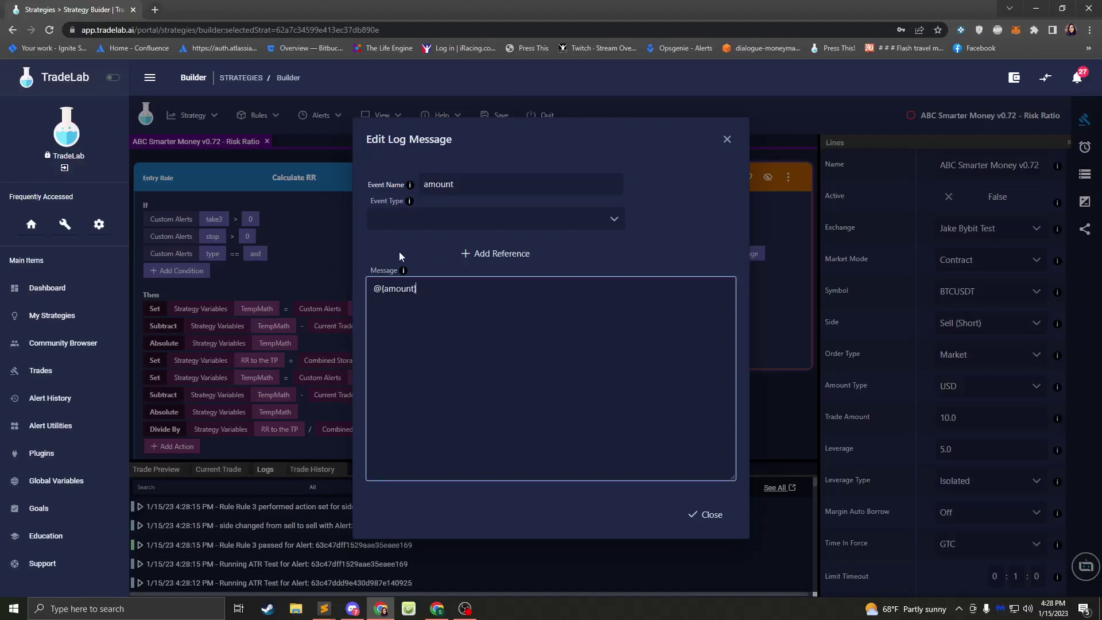
# - Change the event type to Success and close the log message editor
pyautogui.click(408, 221)
pyautogui.click(444, 267)
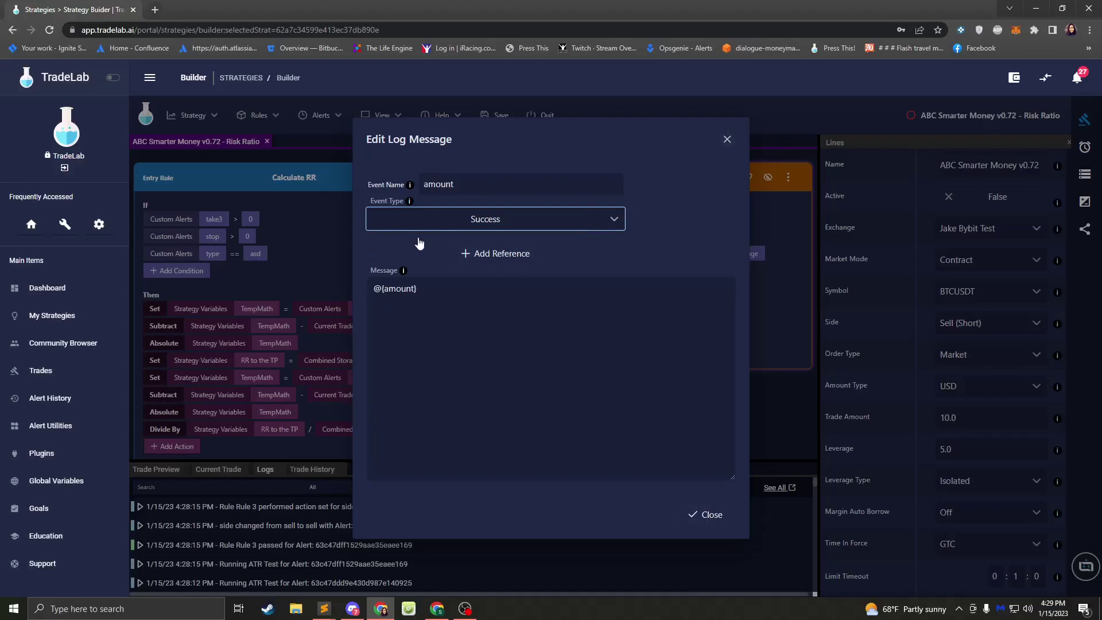
pyautogui.hotkey('shift', 'Tab')
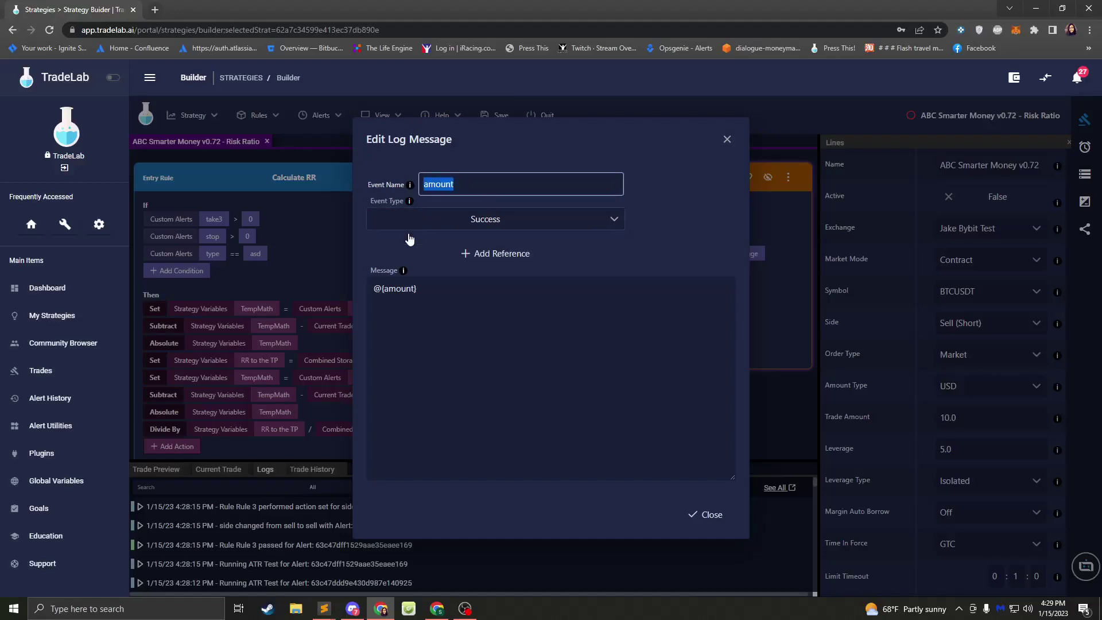
pyautogui.click(727, 139)
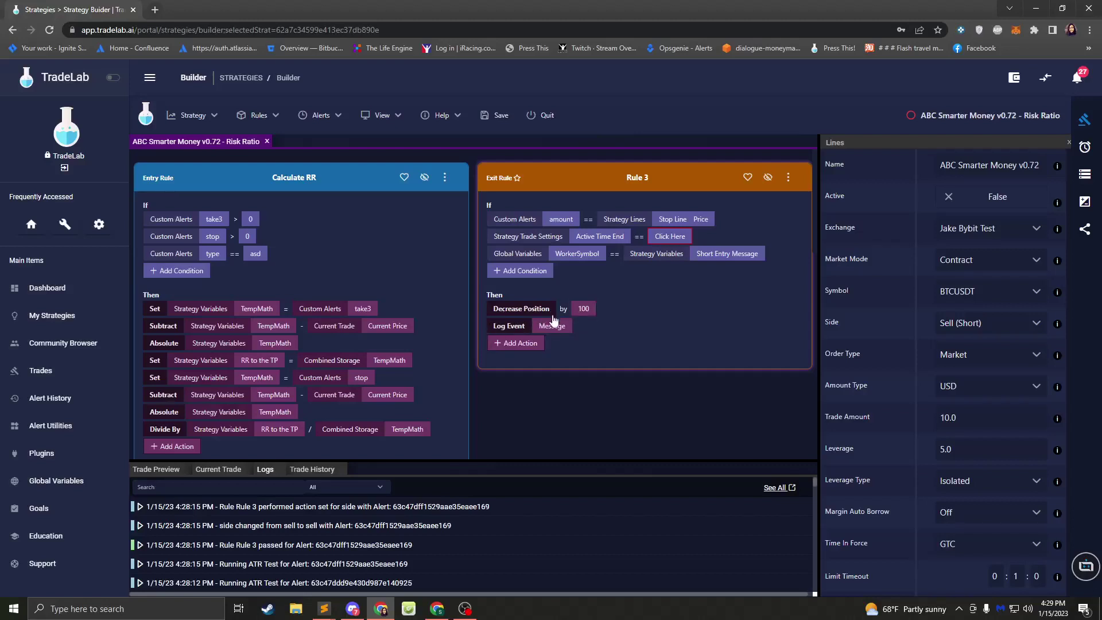
# - Create utility Rule 4 from the Rules menu's New > Utility Rule and scroll to check its empty card
pyautogui.click(250, 115)
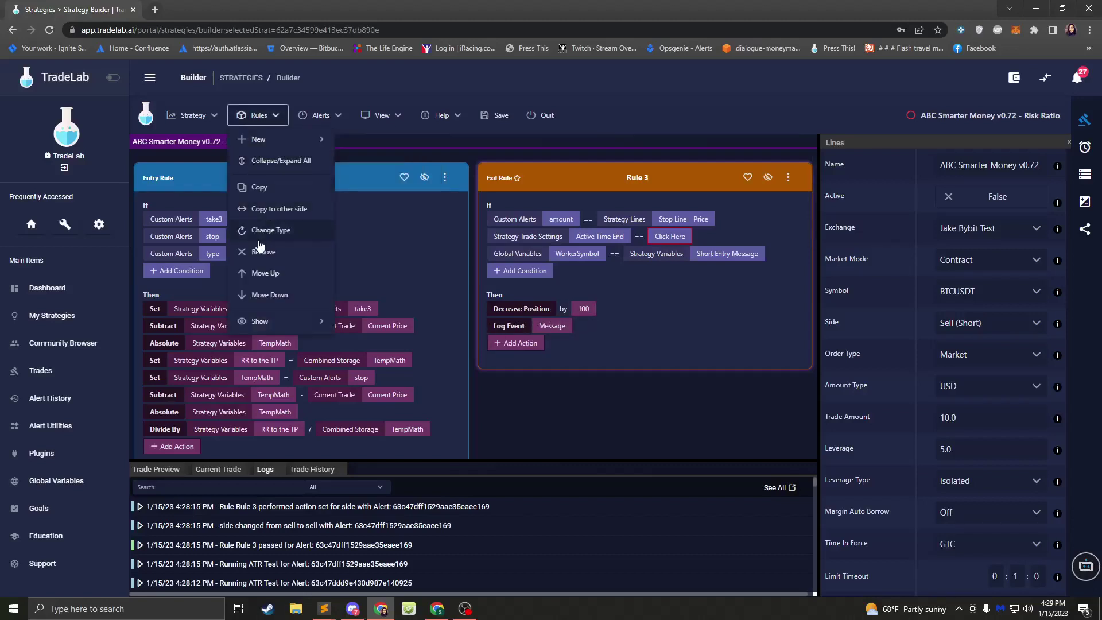
pyautogui.moveTo(278, 132)
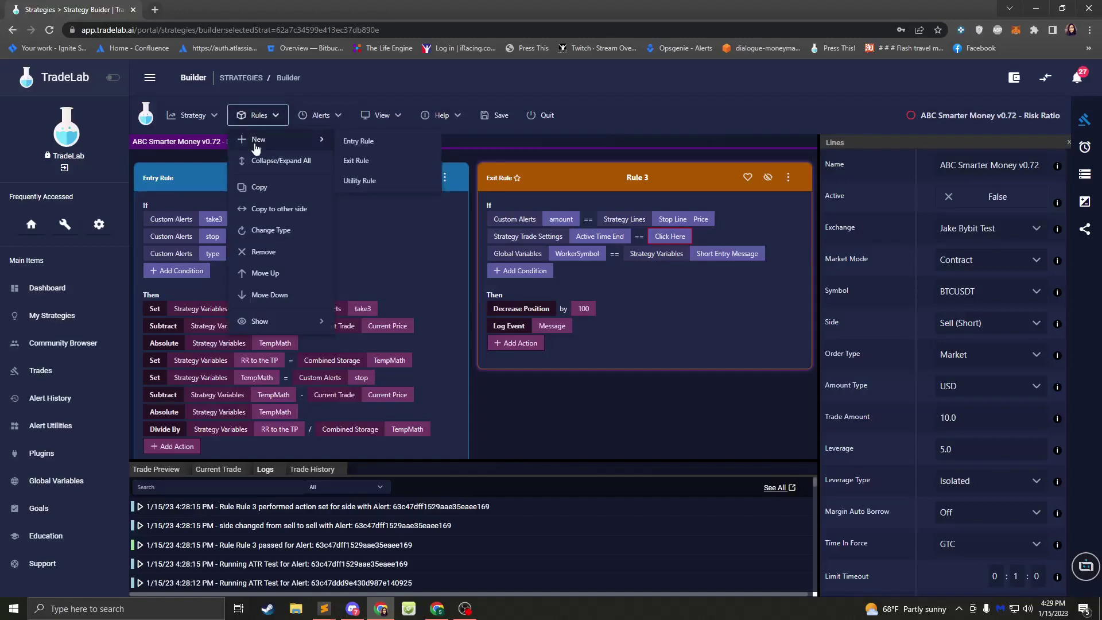
pyautogui.click(358, 181)
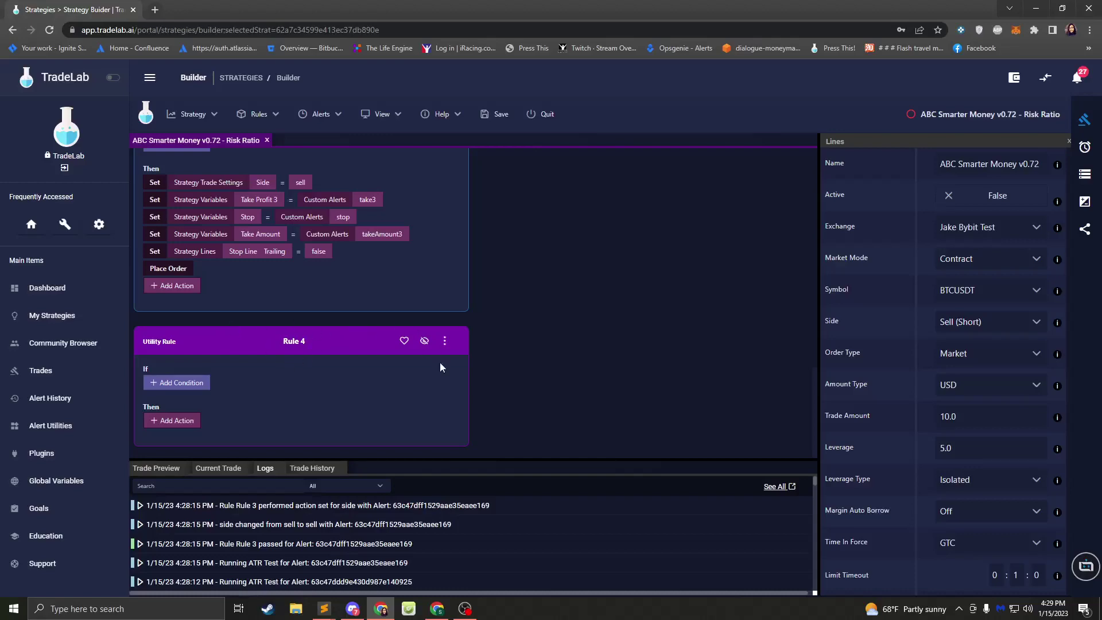
pyautogui.scroll(10, 336, 349)
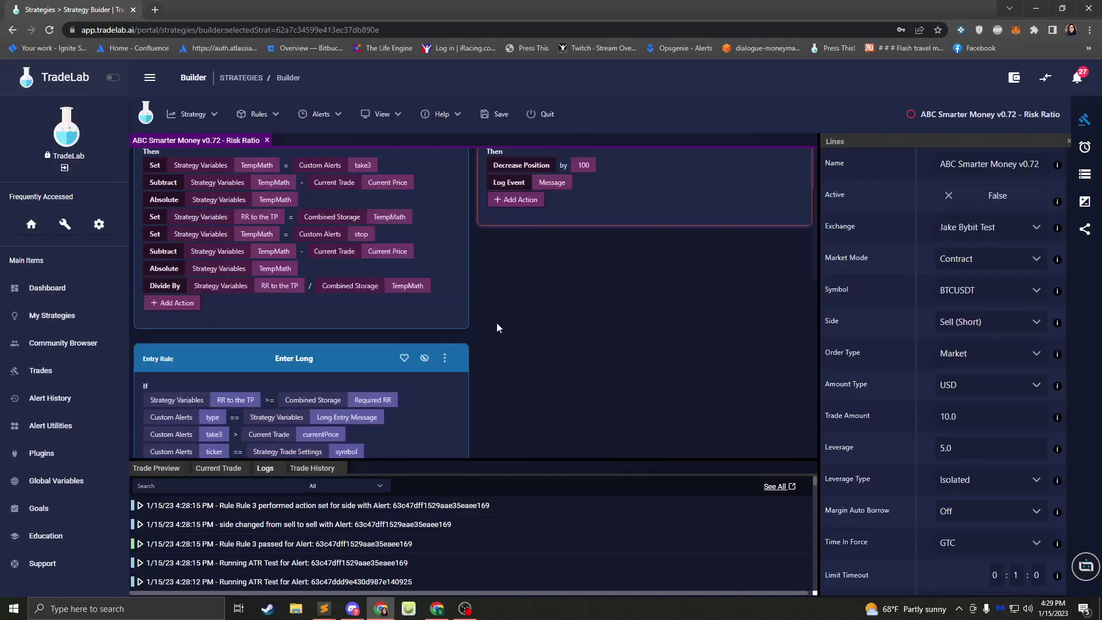
pyautogui.scroll(-10, 371, 363)
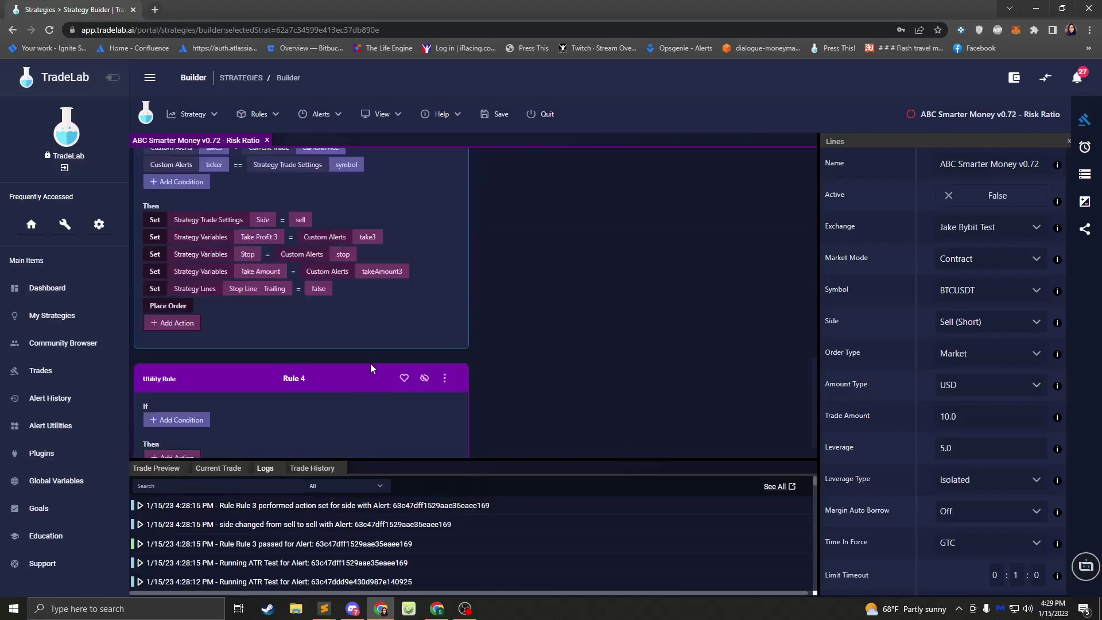
pyautogui.scroll(10, 346, 380)
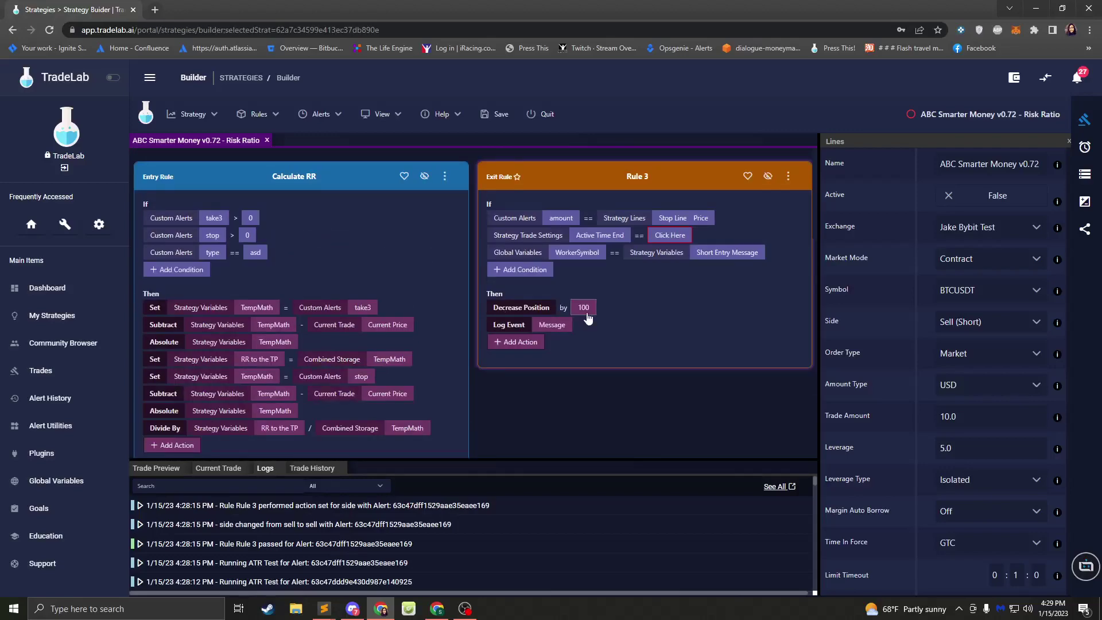
pyautogui.scroll(-10, 464, 356)
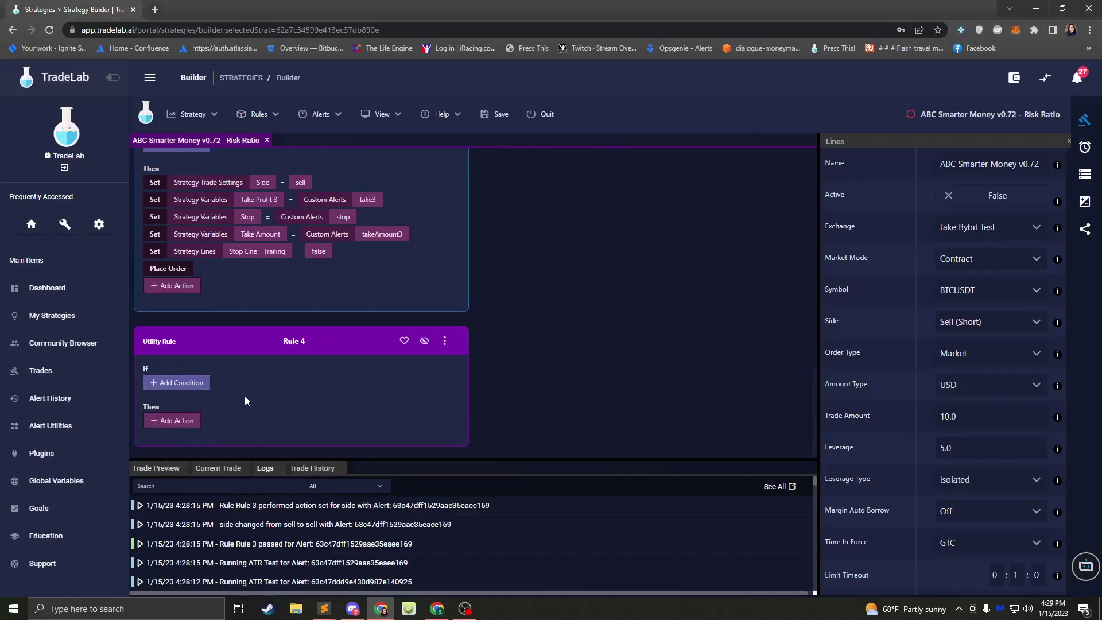
pyautogui.scroll(10, 379, 387)
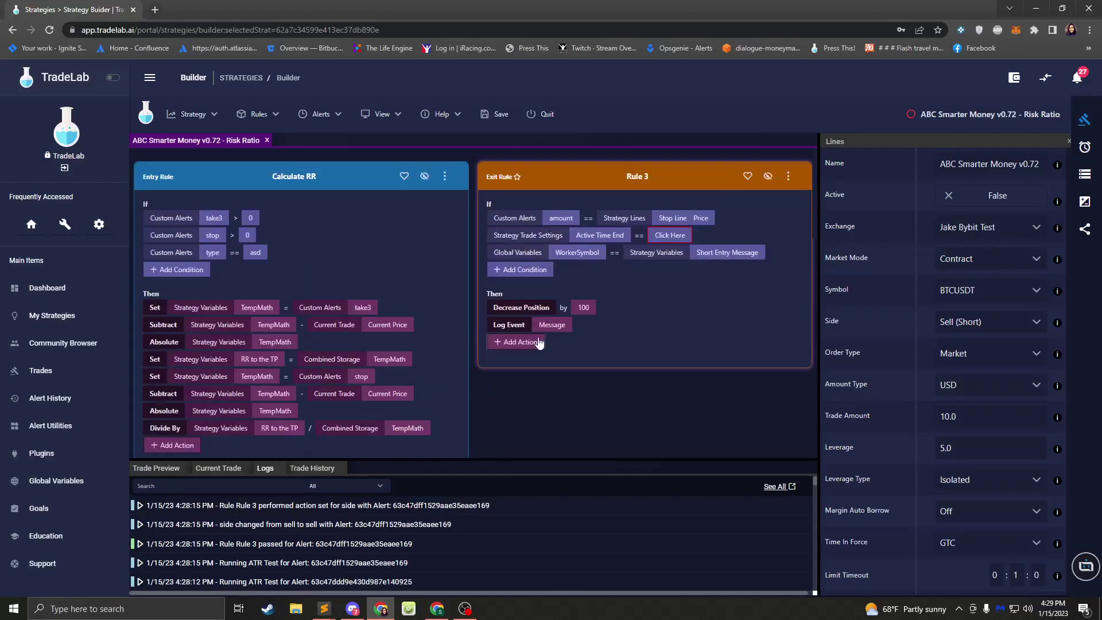
# - Copy Rule 3 below itself as Rule 3 Copy and remove the copy's Log Event action
pyautogui.click(788, 176)
pyautogui.moveTo(831, 226)
pyautogui.click(925, 245)
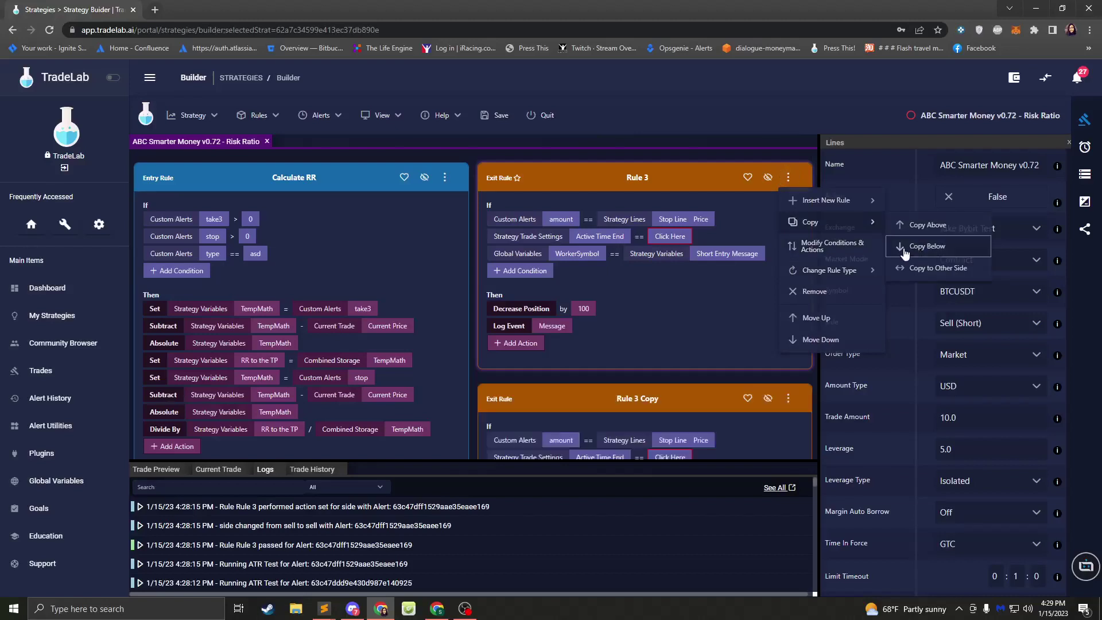
pyautogui.scroll(-2, 608, 254)
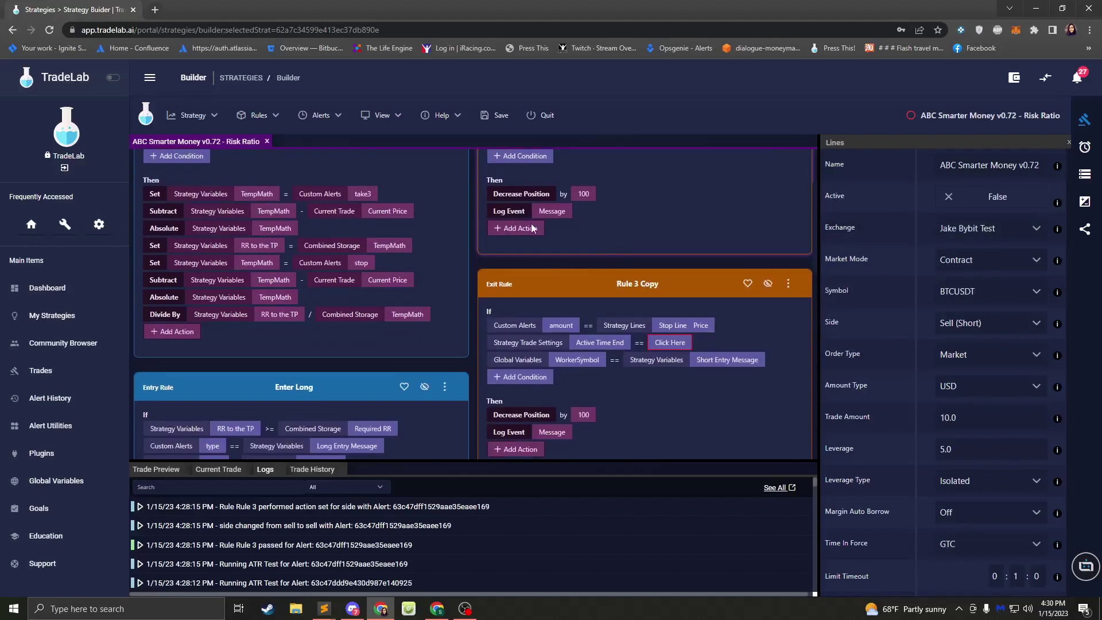
pyautogui.click(533, 437)
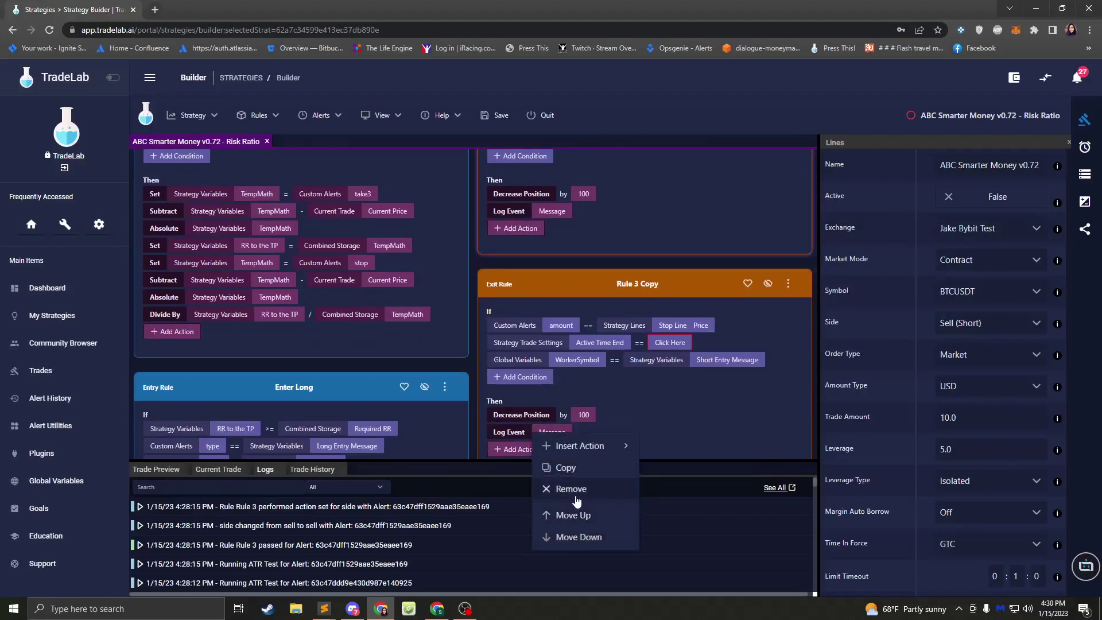
pyautogui.click(569, 488)
# - Reopen Rule 3's Log Event message settings to check them, then close the editor
pyautogui.click(507, 212)
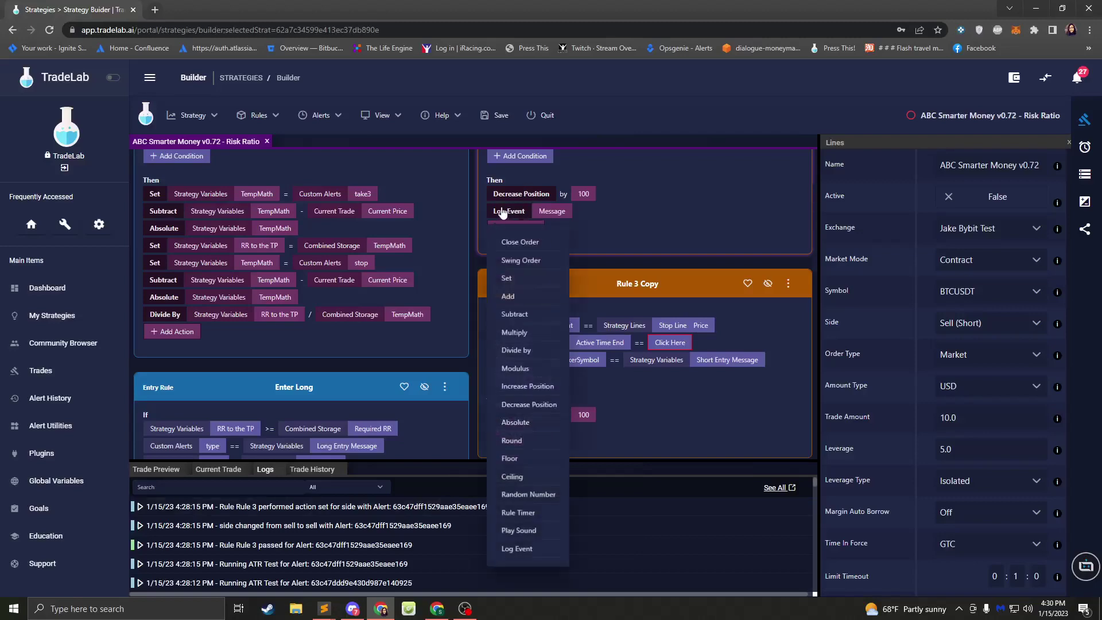
pyautogui.click(563, 213)
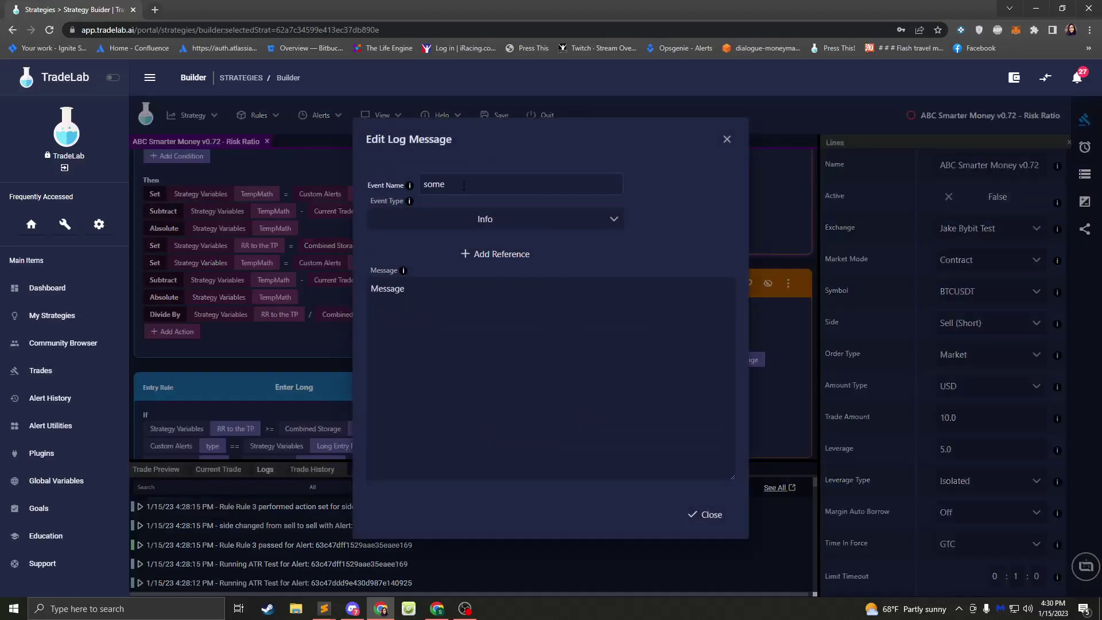
pyautogui.click(727, 139)
pyautogui.scroll(-3, 546, 275)
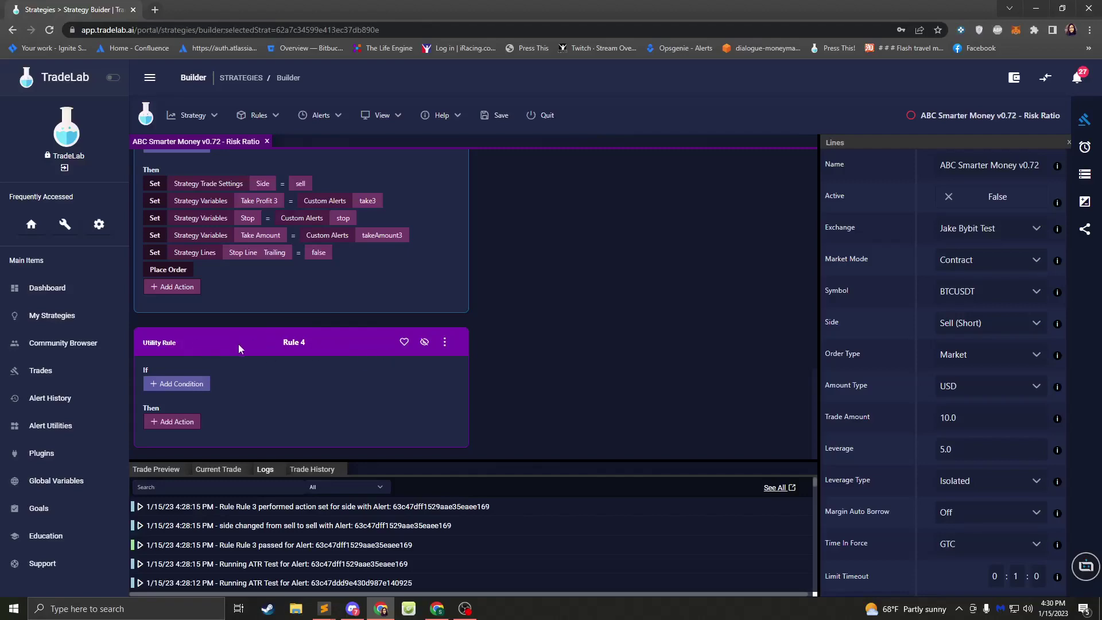
# - Scroll through the strategy's rules, then bring the Sublime Text to-do notes window to the front
pyautogui.scroll(5, 239, 343)
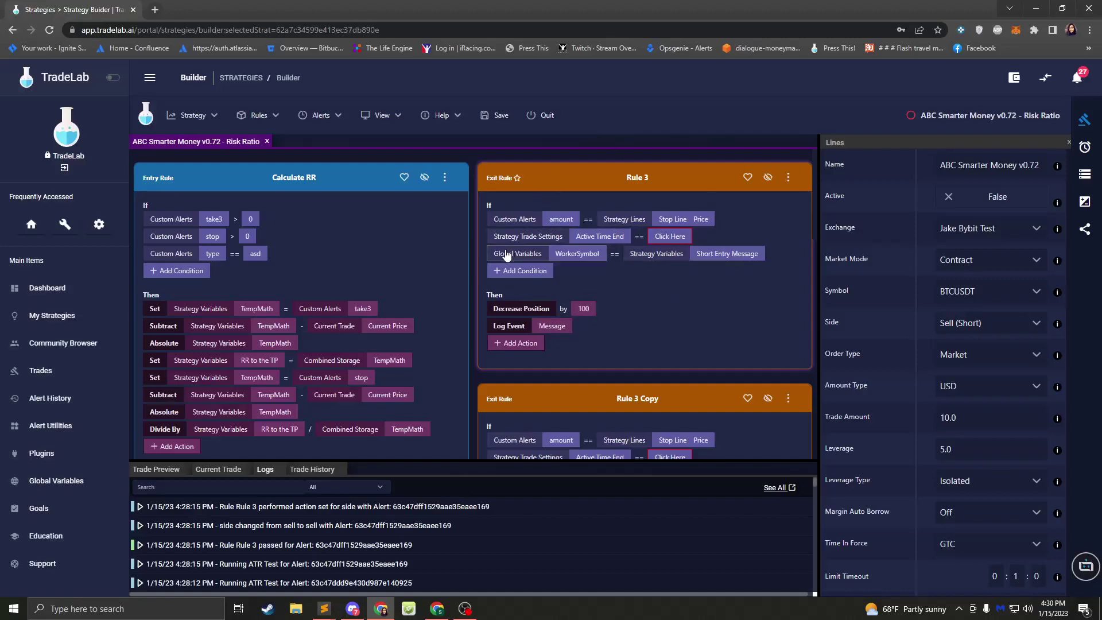
pyautogui.scroll(-5, 376, 298)
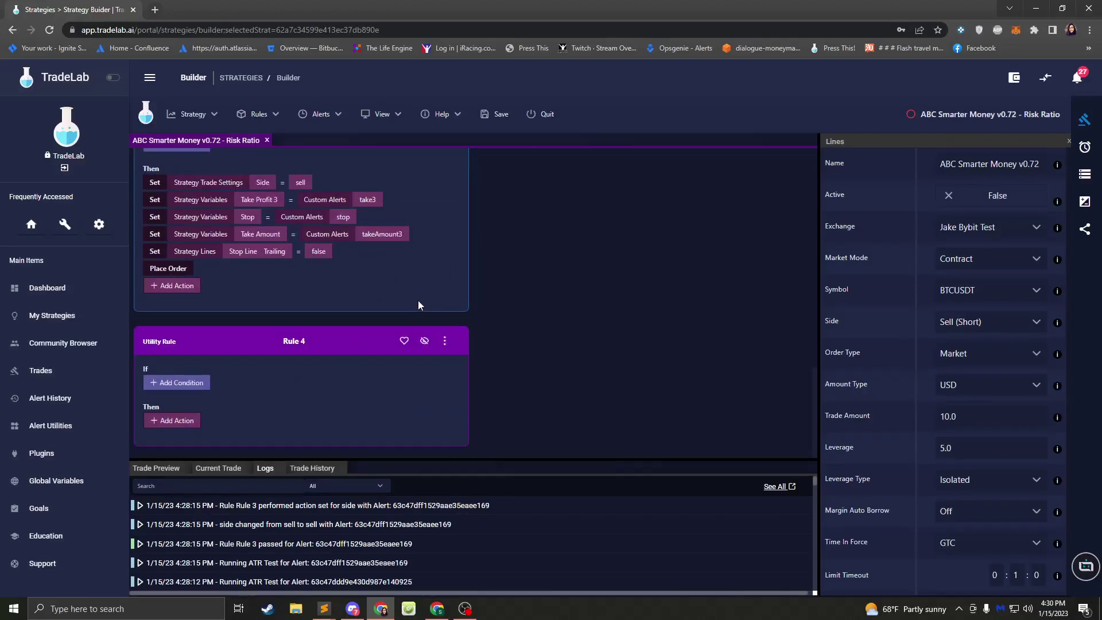
pyautogui.scroll(5, 421, 299)
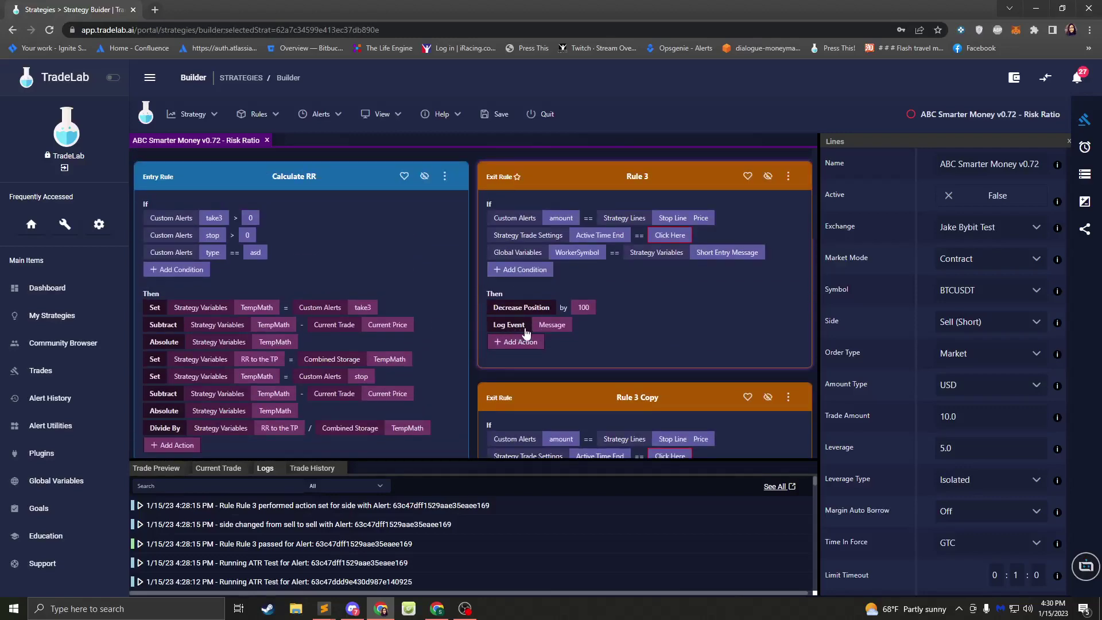
pyautogui.scroll(-5, 484, 317)
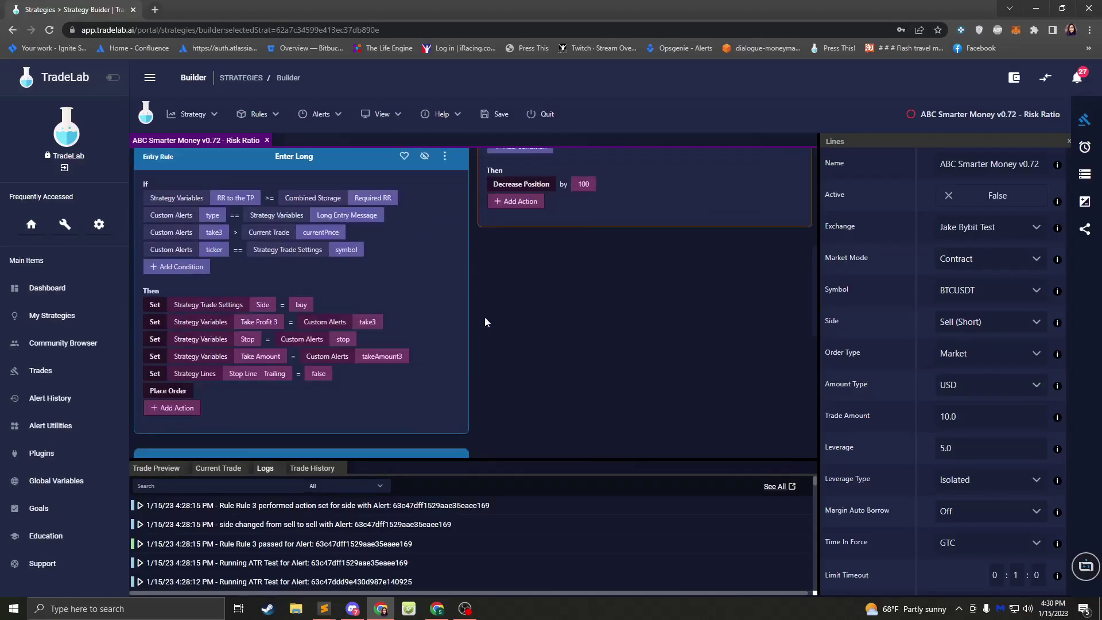
pyautogui.scroll(5, 455, 349)
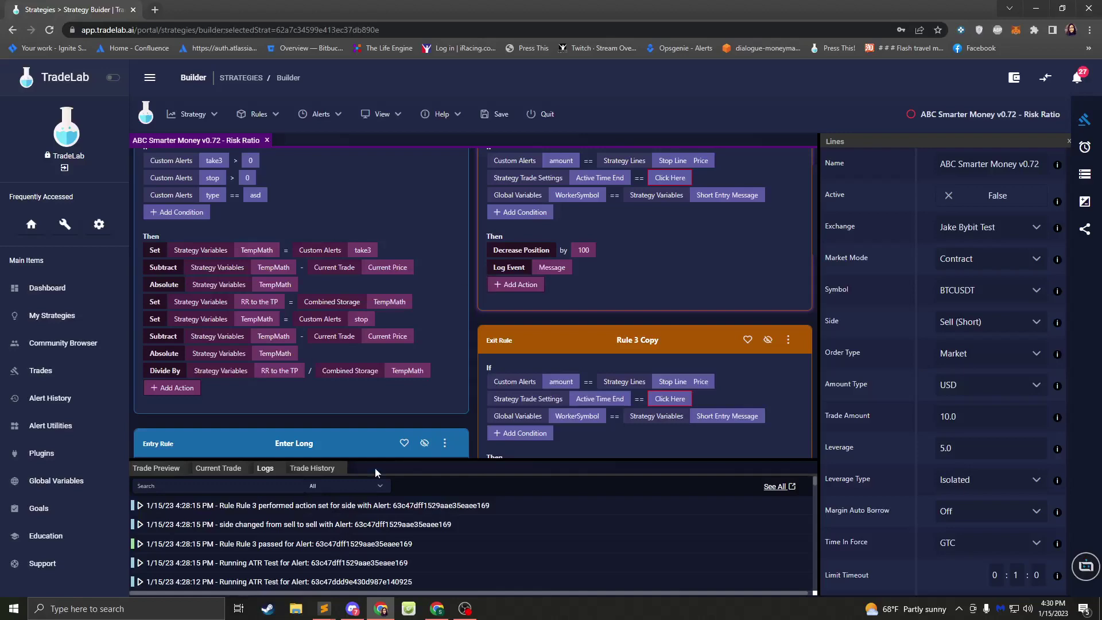
pyautogui.click(326, 603)
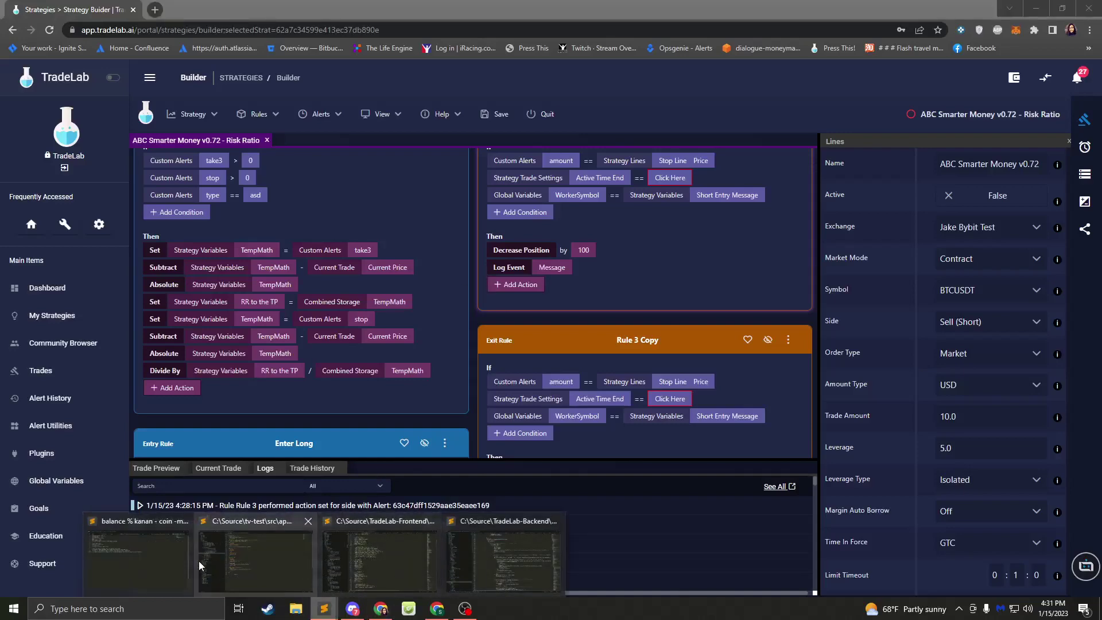
pyautogui.click(138, 559)
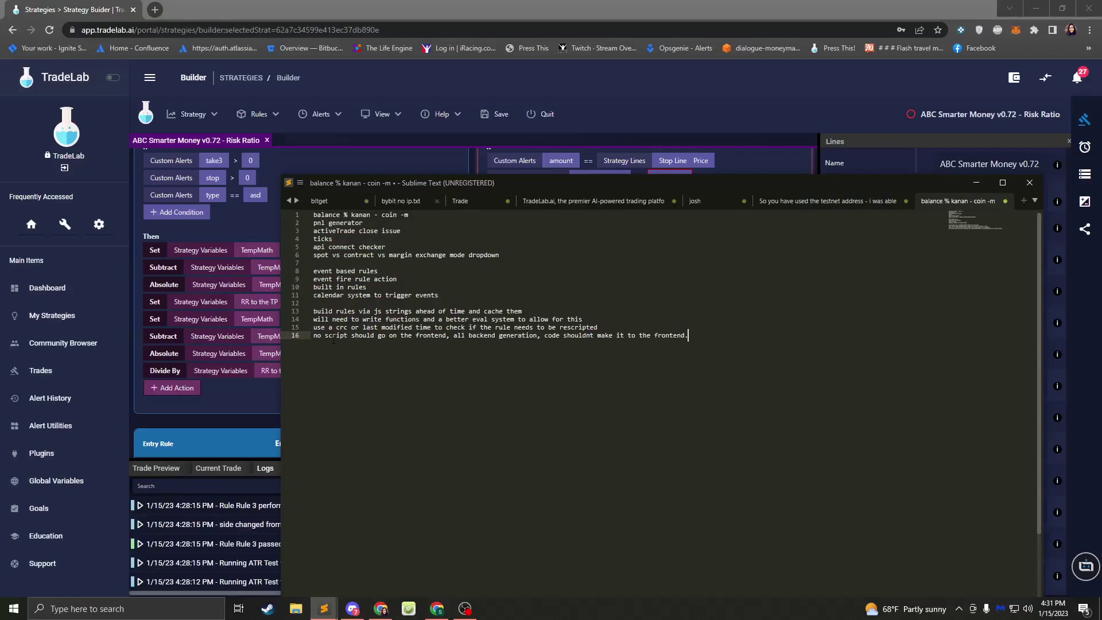
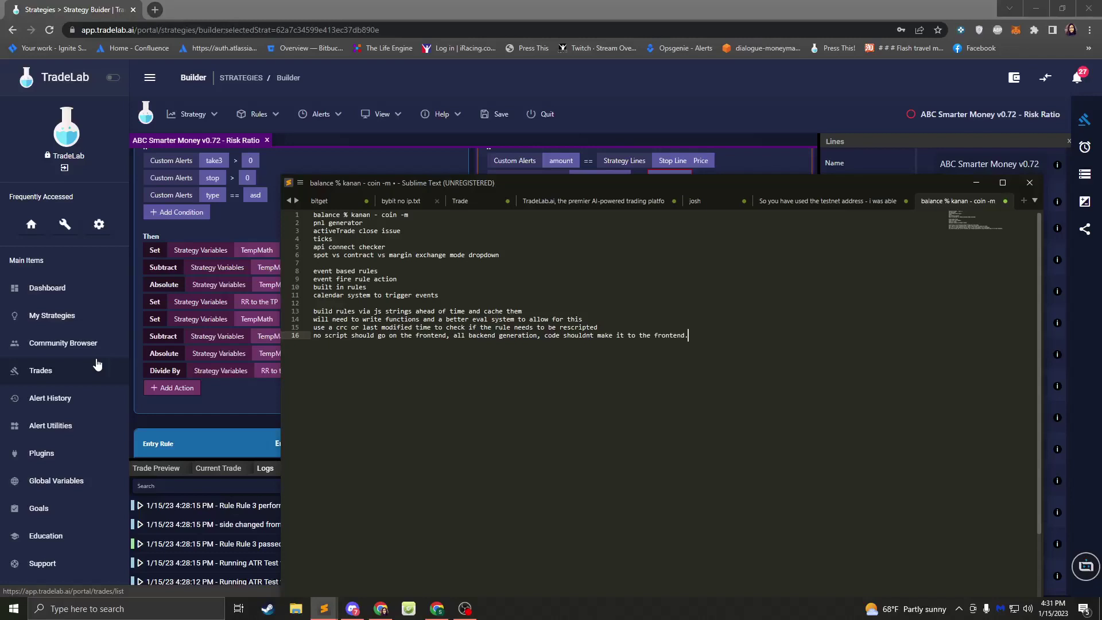
# - Glance at the Sublime Text to-do notes, then return to the ABC Smarter Money v0.72 strategy builder
pyautogui.click(655, 115)
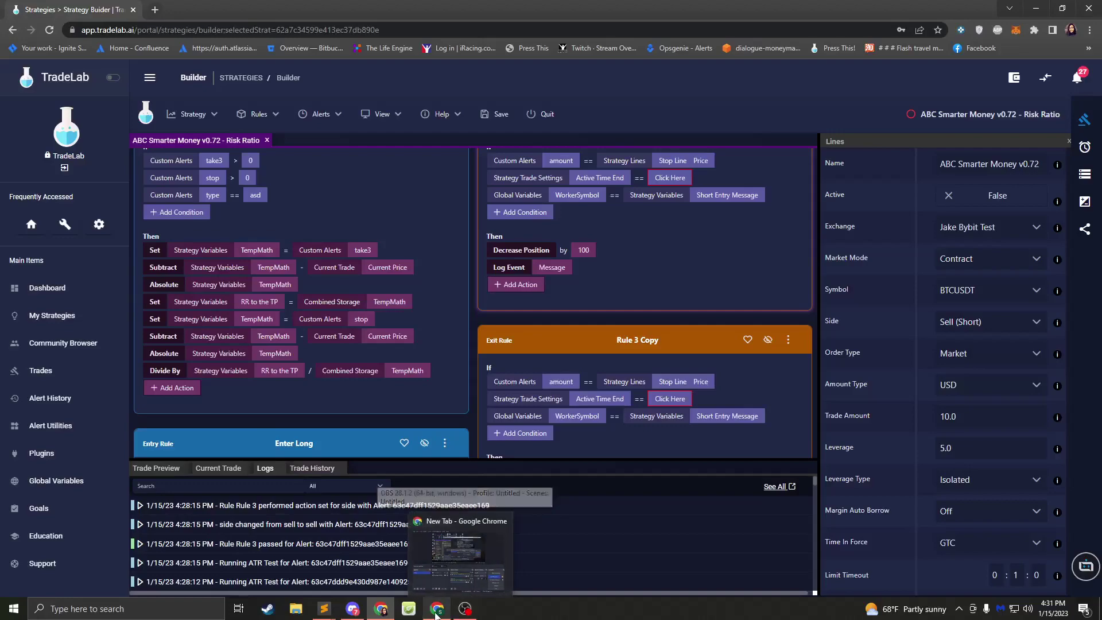
pyautogui.moveTo(381, 615)
pyautogui.moveTo(323, 610)
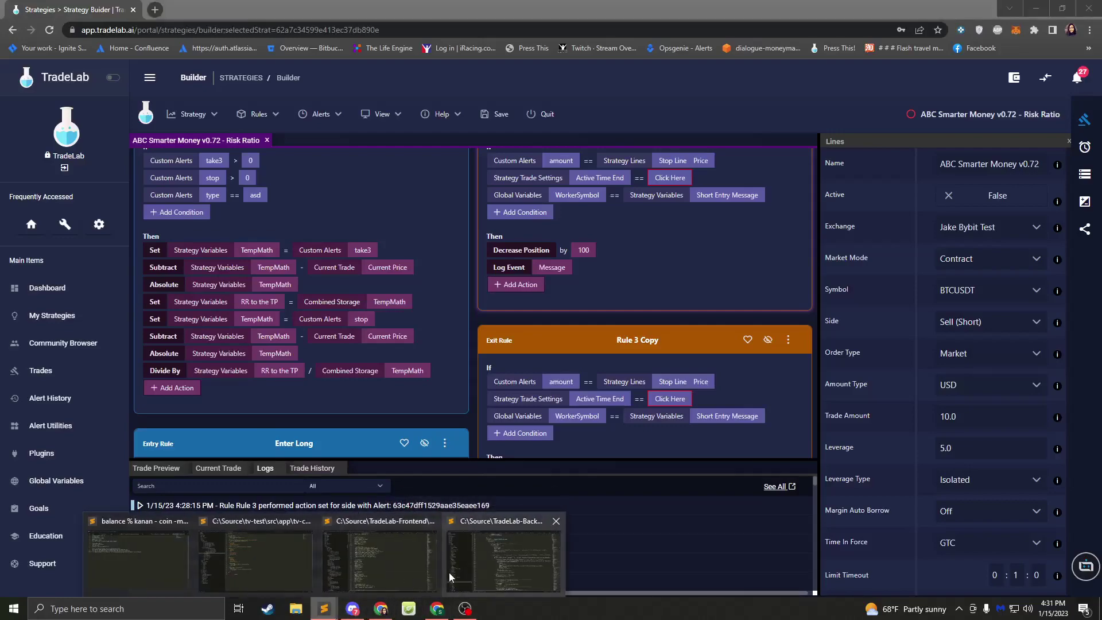
pyautogui.click(129, 568)
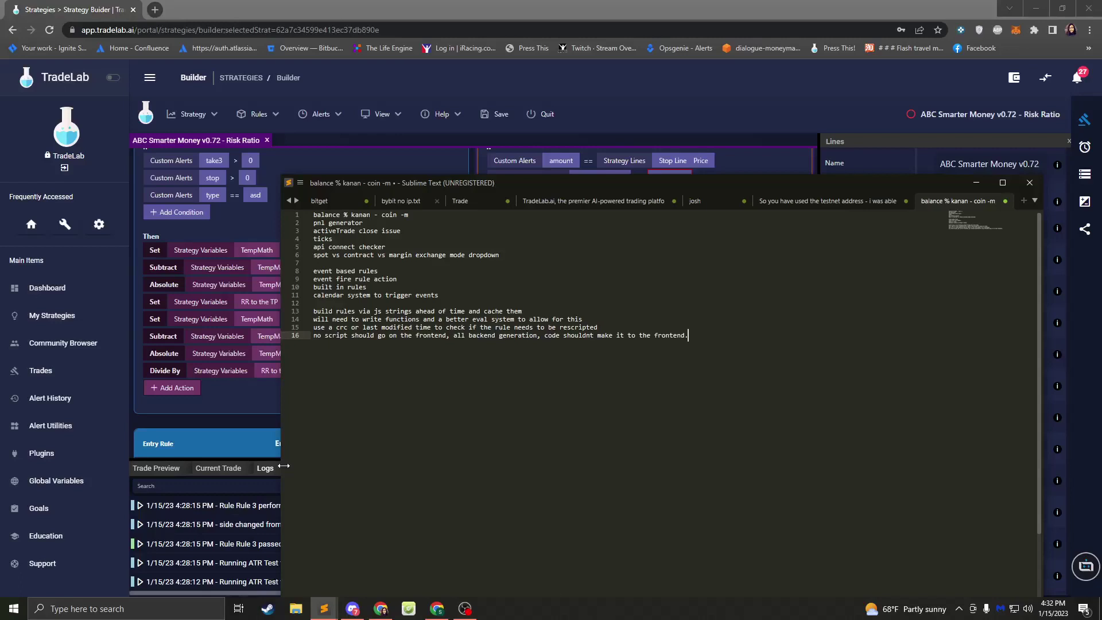
pyautogui.click(433, 71)
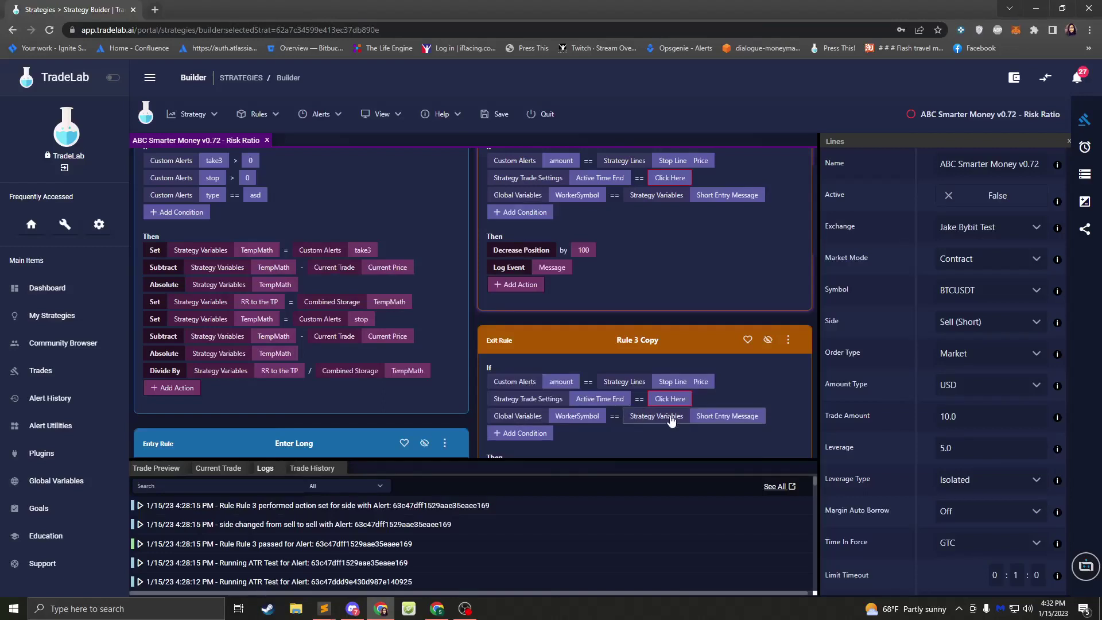
# - Open the Timmy Bot assistant chat and place the cursor in its Type message box
pyautogui.click(1086, 566)
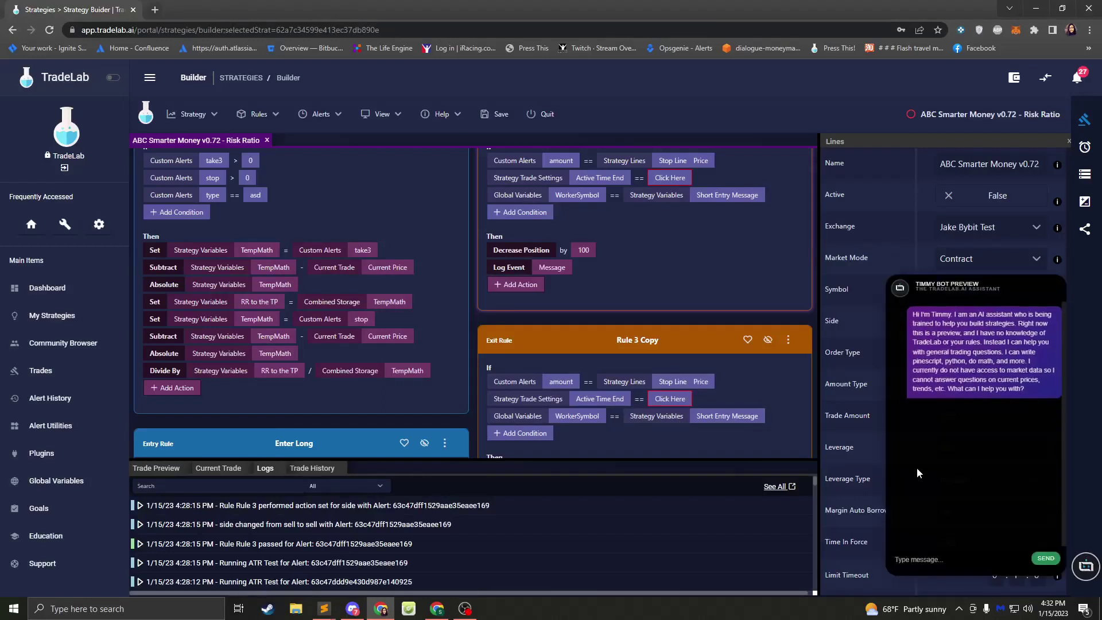
pyautogui.click(934, 555)
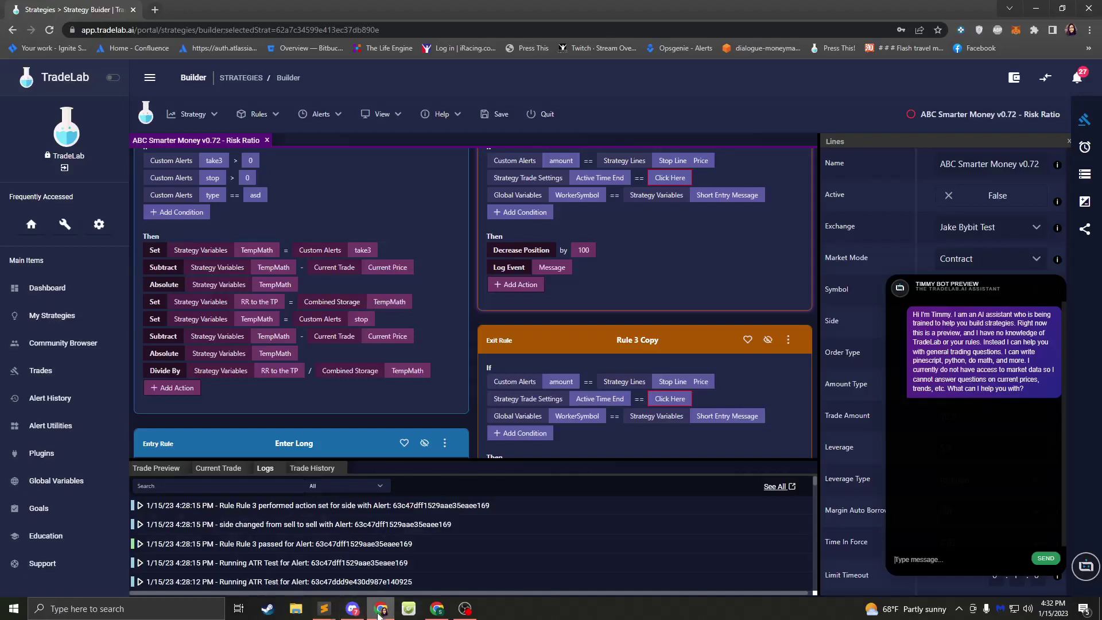
# - Copy 'please output pinescript for an ema crossing 20' from the Discord DM into Timmy's message box
pyautogui.click(353, 609)
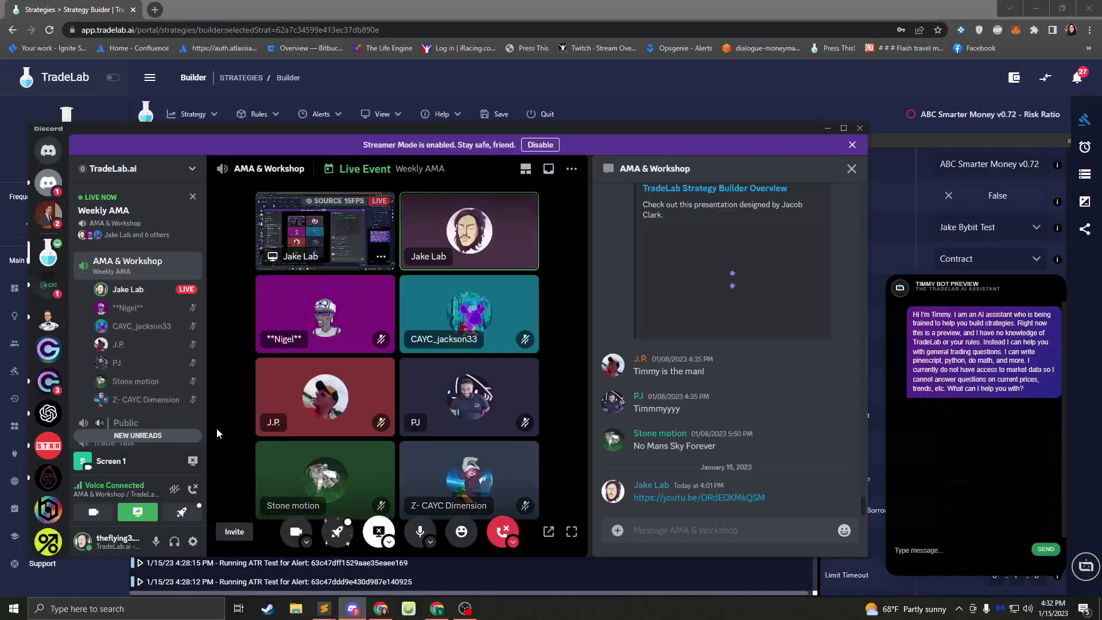
pyautogui.click(48, 150)
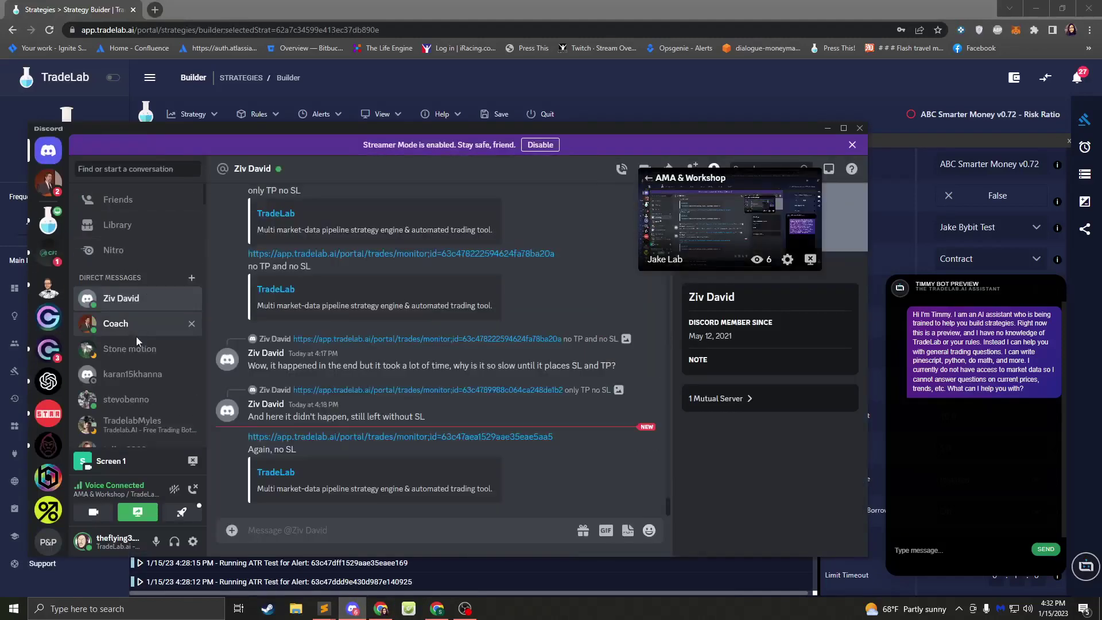
pyautogui.click(124, 346)
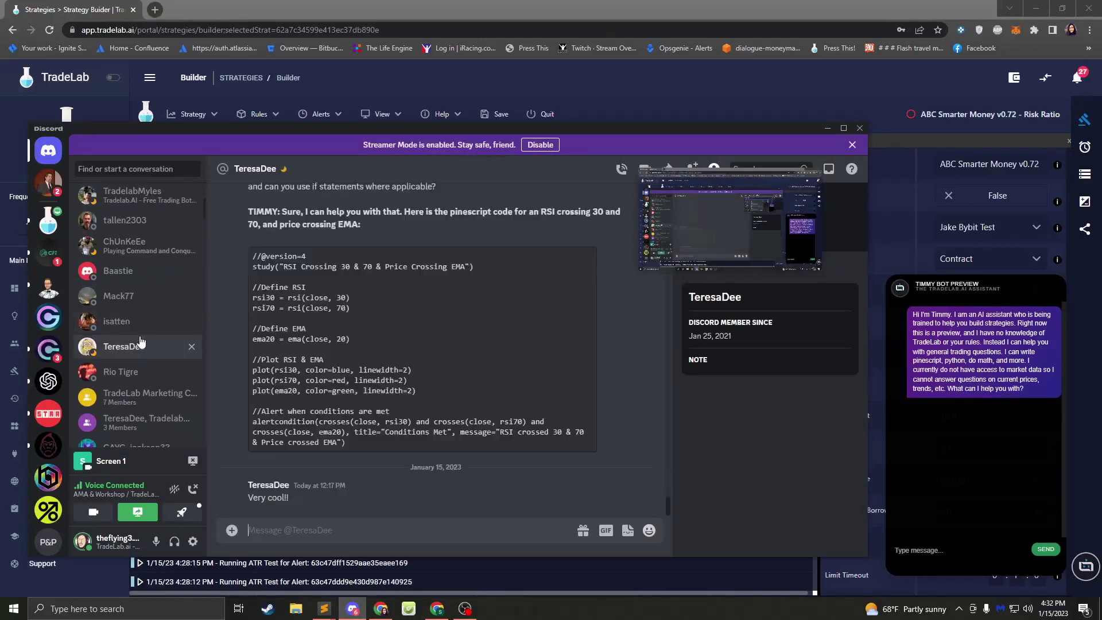
pyautogui.scroll(5, 326, 315)
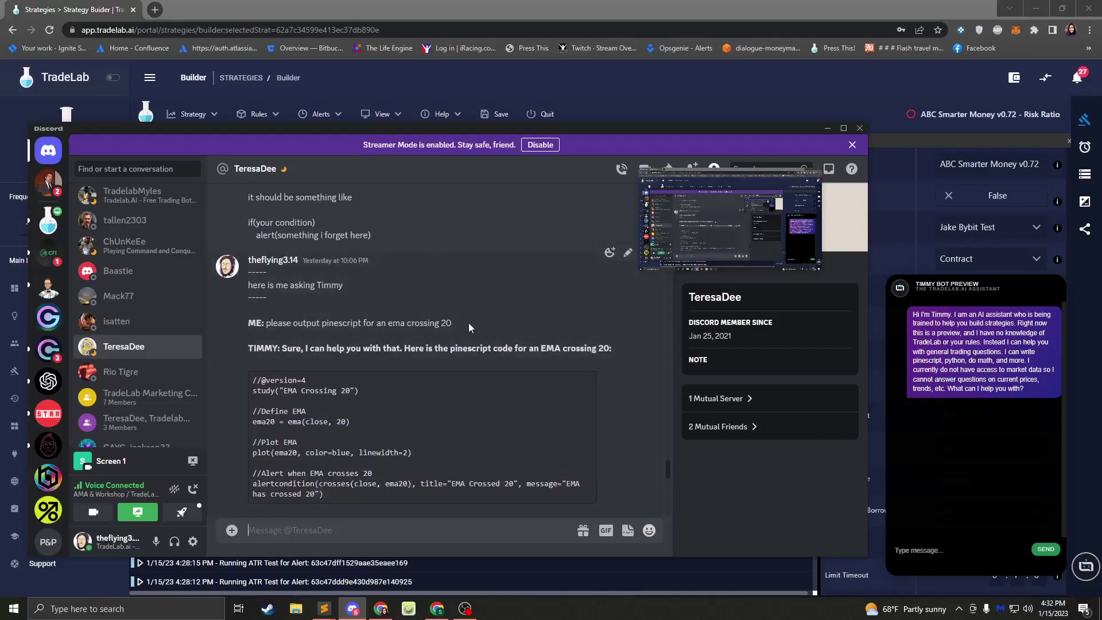
pyautogui.moveTo(468, 322); pyautogui.dragTo(265, 323)
pyautogui.hotkey('ctrl', 'c')
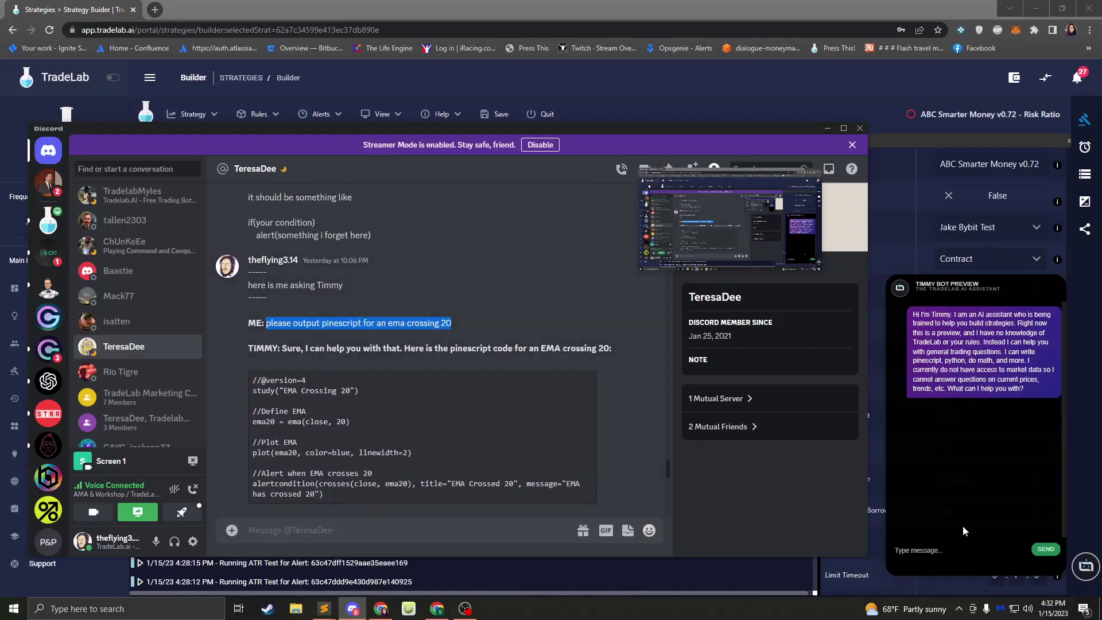
pyautogui.click(963, 525)
pyautogui.hotkey('ctrl', 'v')
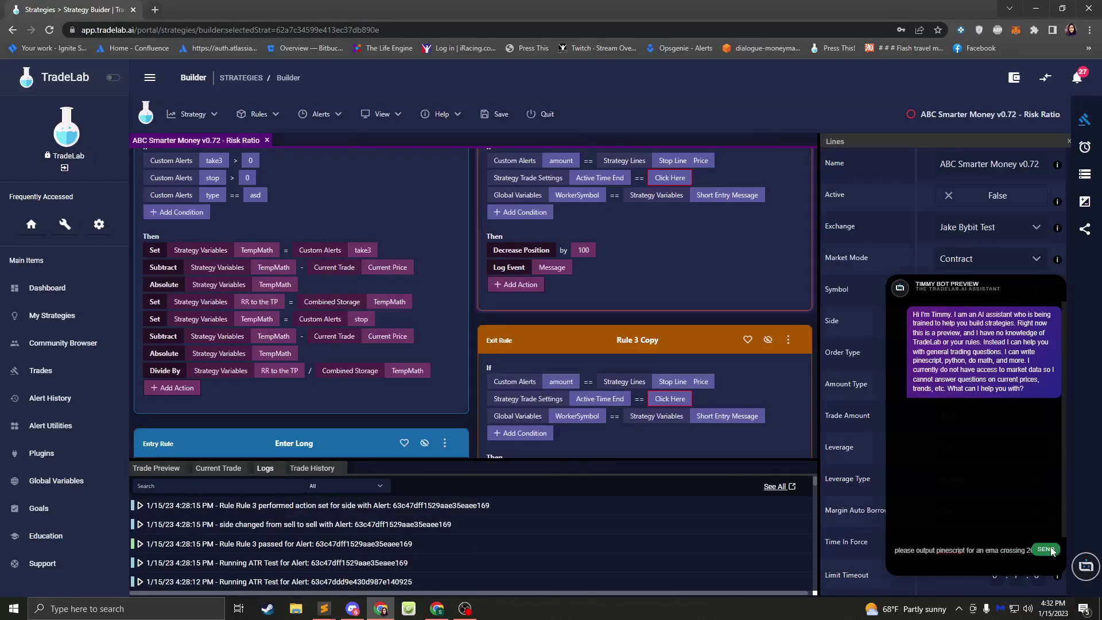
# - Send the EMA crossing 20 request to Timmy and open a new blank Chrome tab
pyautogui.click(1045, 550)
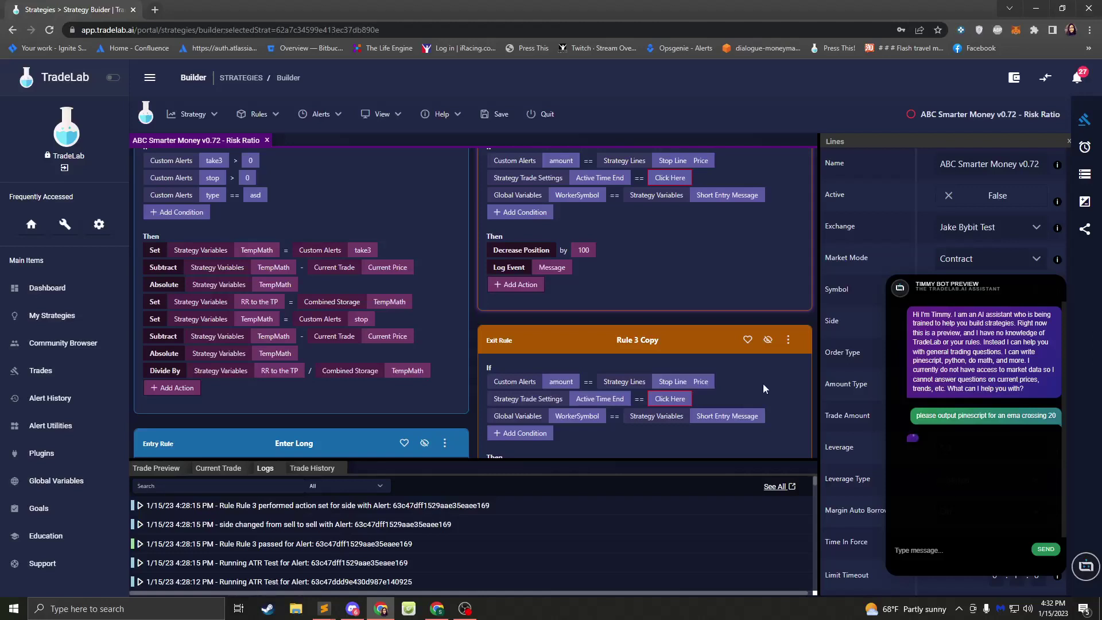
pyautogui.click(151, 9)
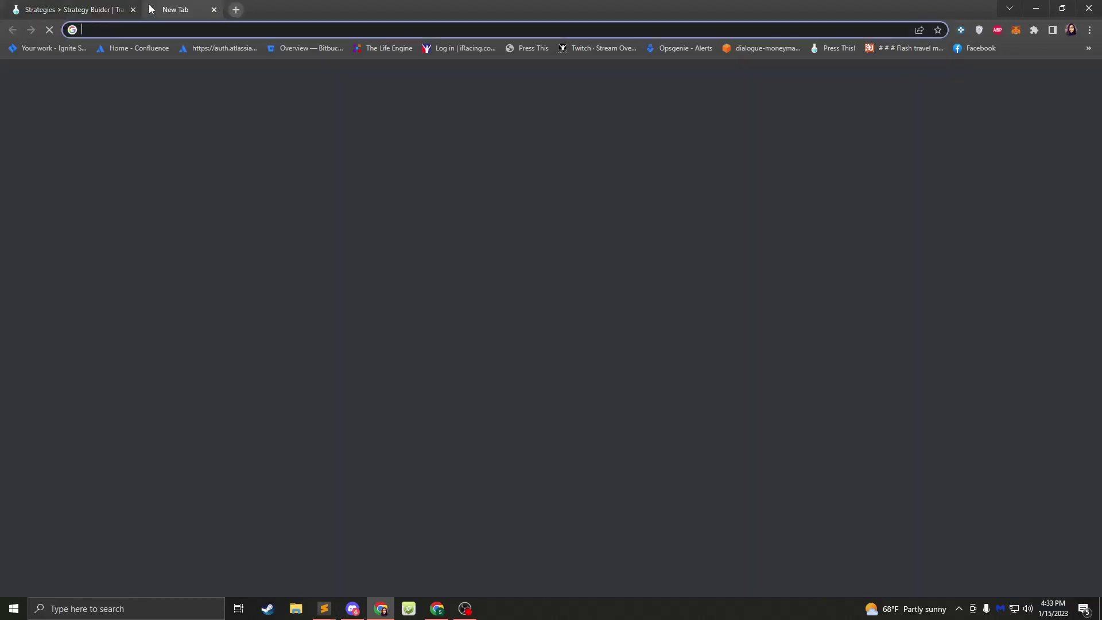
# - Load the Elastic Beanstalk environments page via 'beanstalk', then go back to the Strategies tab
pyautogui.write('cb')
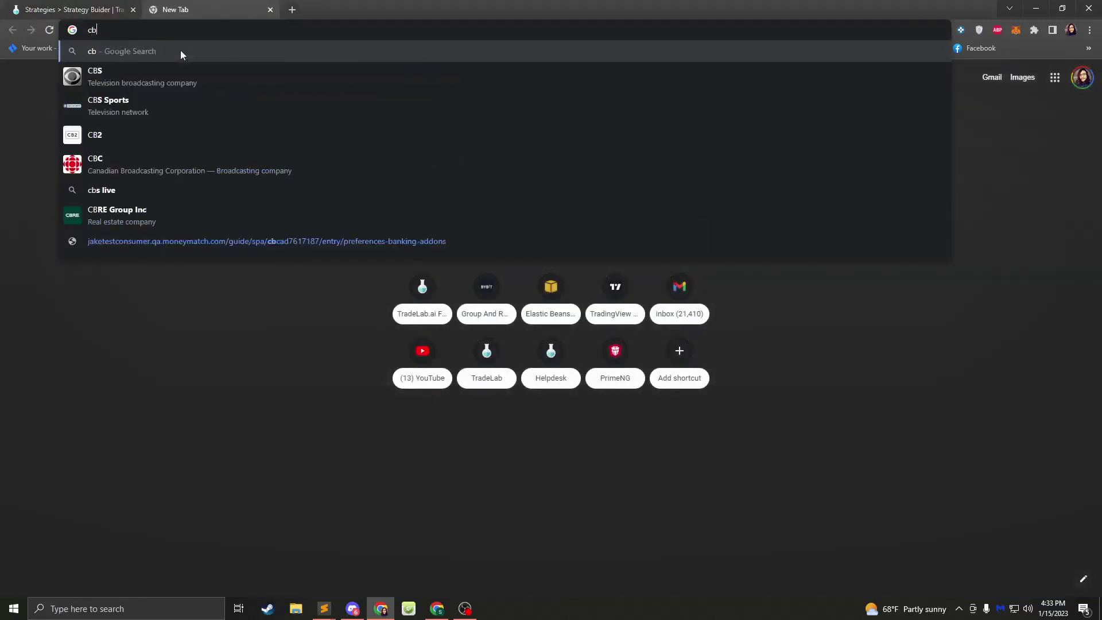
pyautogui.press('BackSpace')
pyautogui.press('BackSpace')
pyautogui.write('beanstalk')
pyautogui.press('Return')
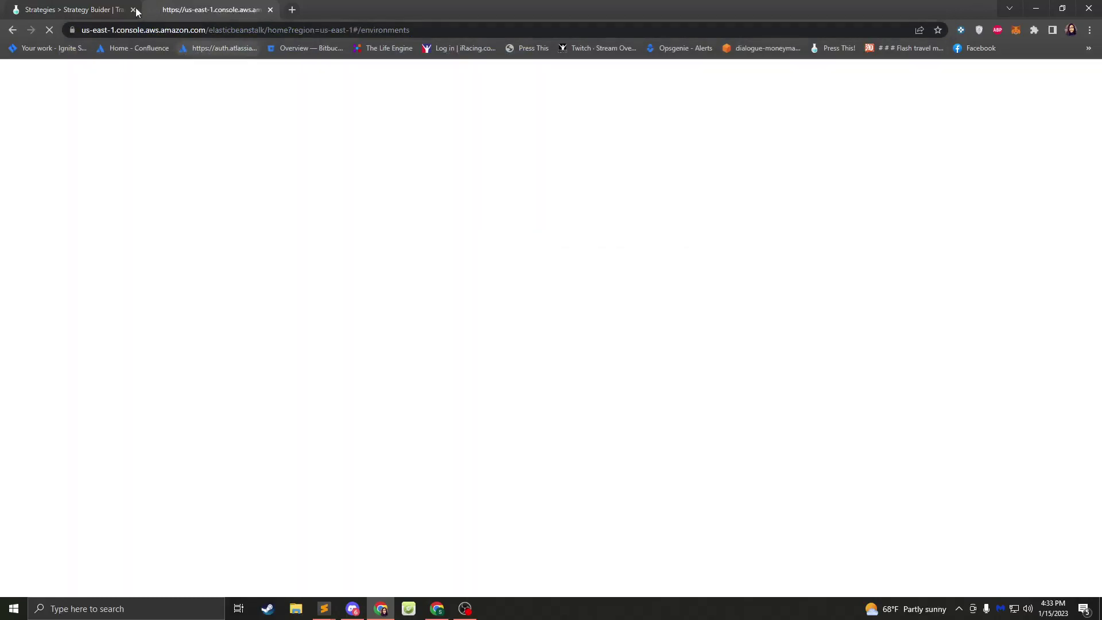
pyautogui.click(135, 8)
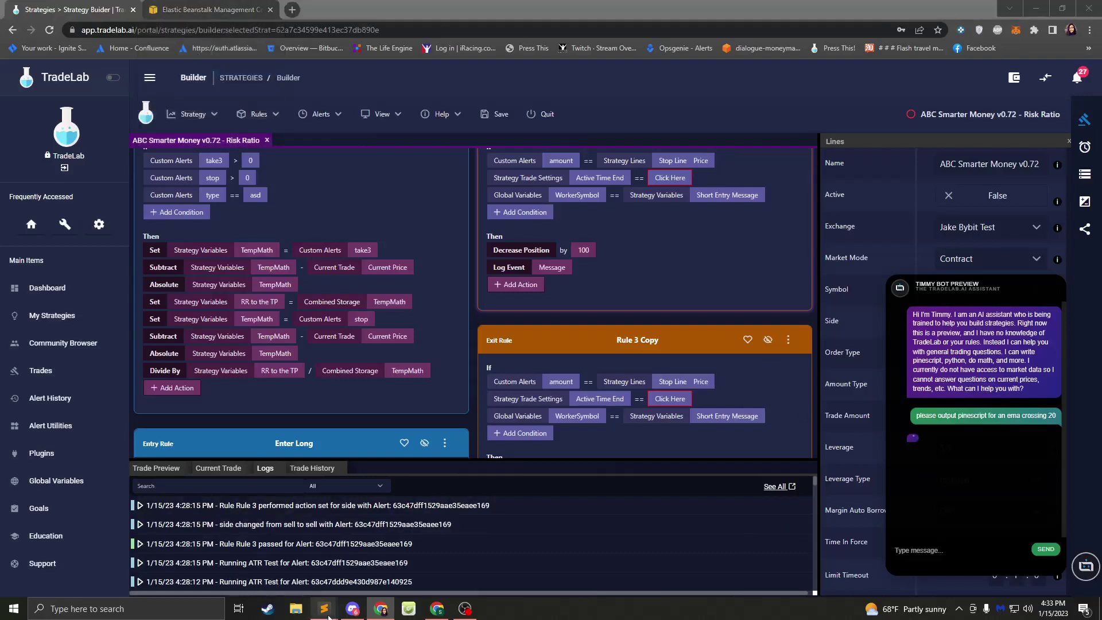
pyautogui.click(376, 565)
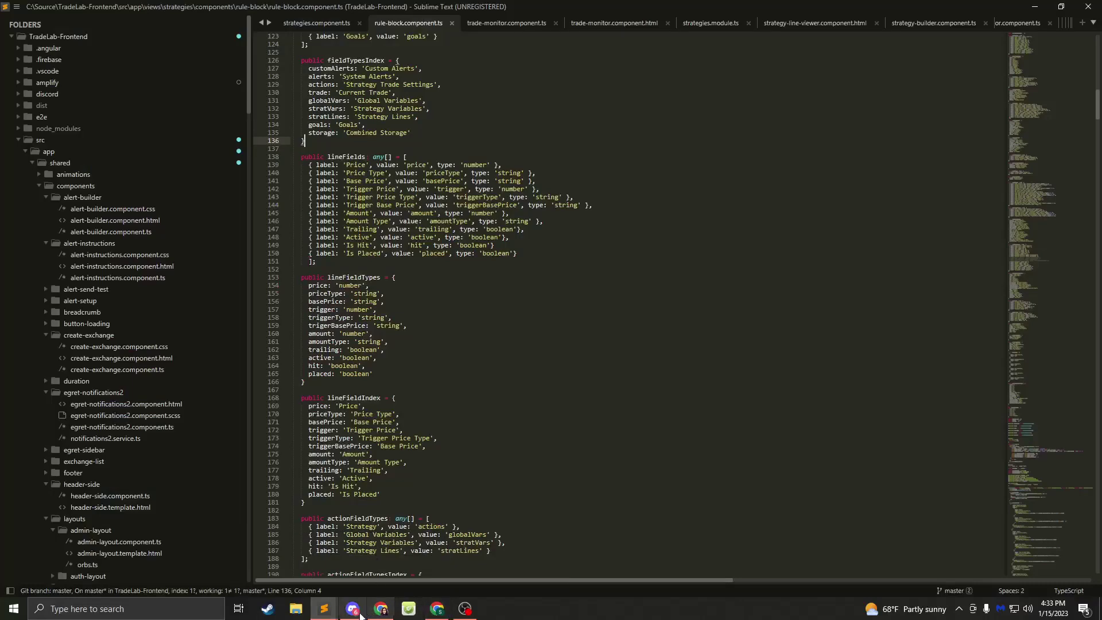
pyautogui.click(26, 617)
pyautogui.write('source')
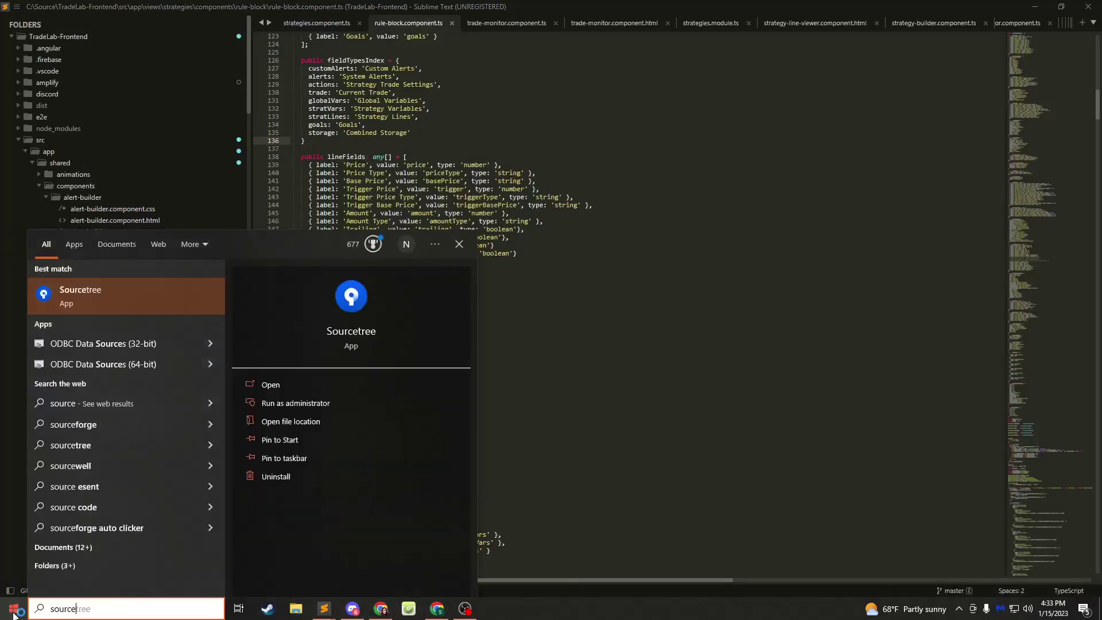
pyautogui.press('Escape')
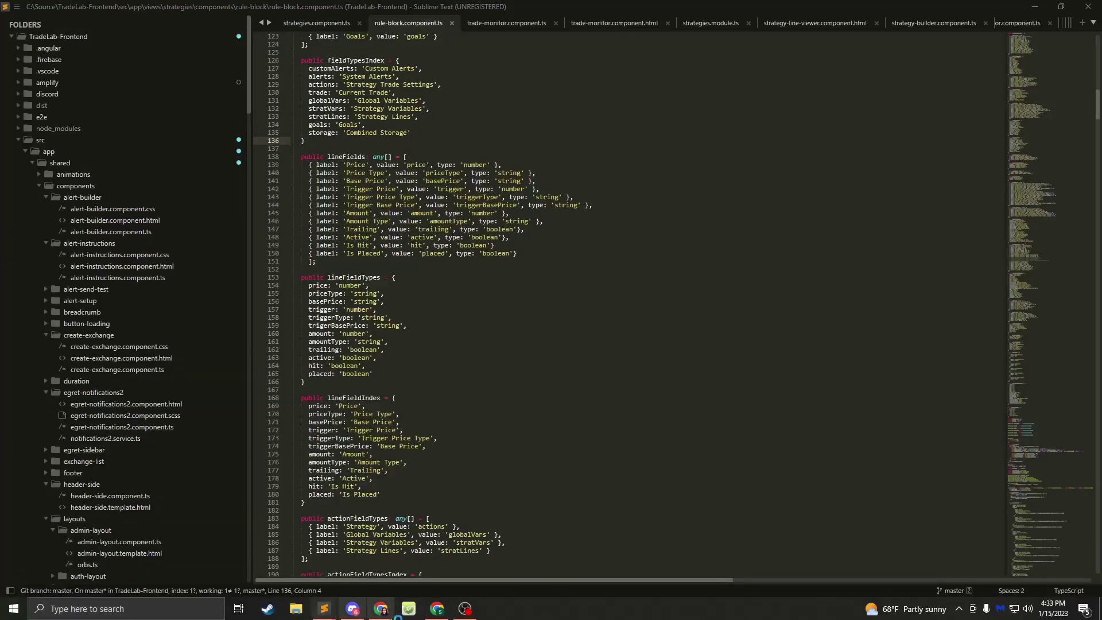
pyautogui.click(380, 609)
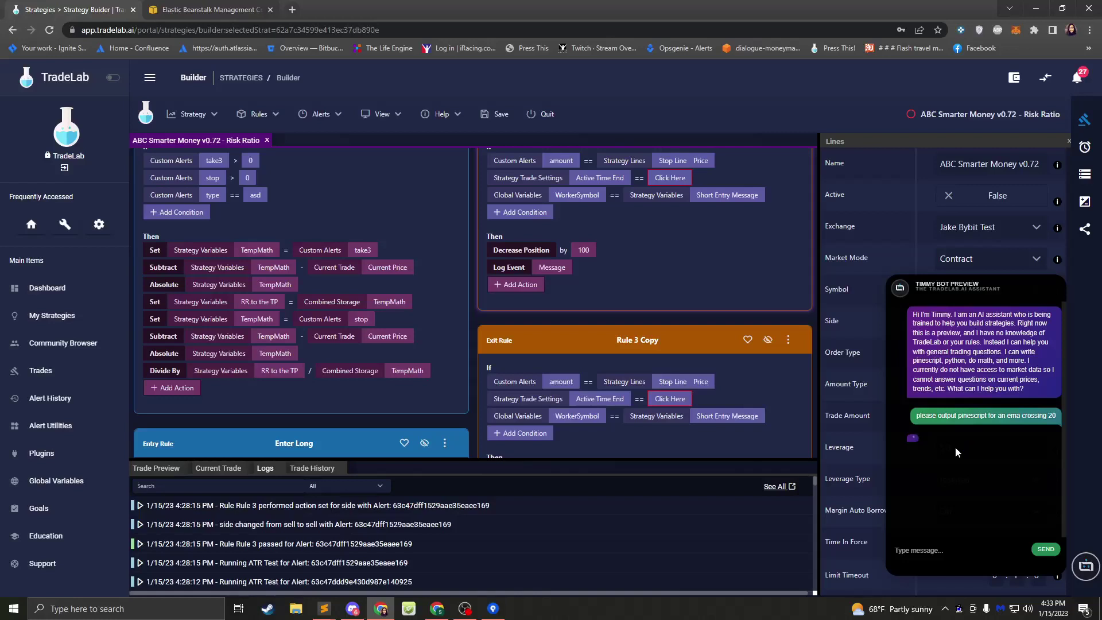
# - In TradeLab-Backend's latest commit, reverse the first change hunk in modules/openai.js
pyautogui.click(493, 609)
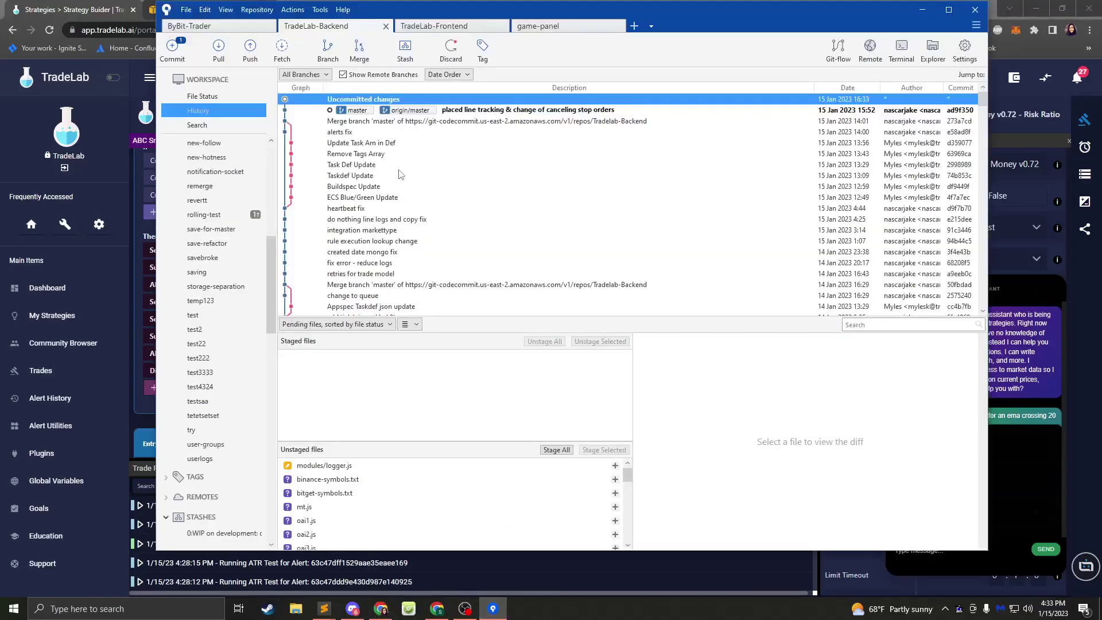
pyautogui.click(441, 110)
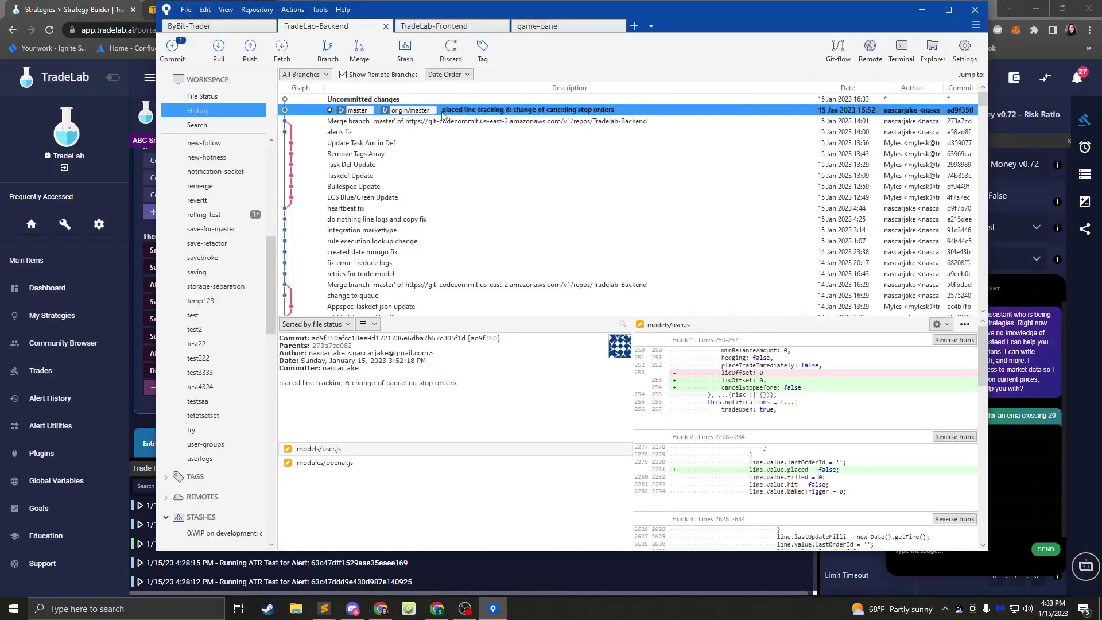
pyautogui.click(345, 467)
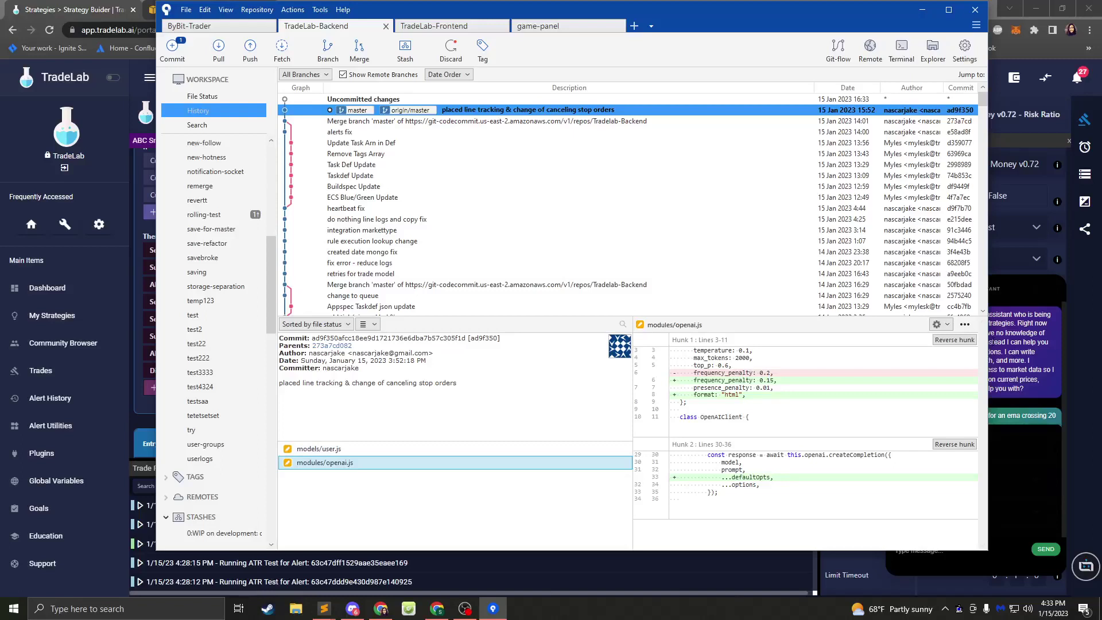
pyautogui.click(969, 341)
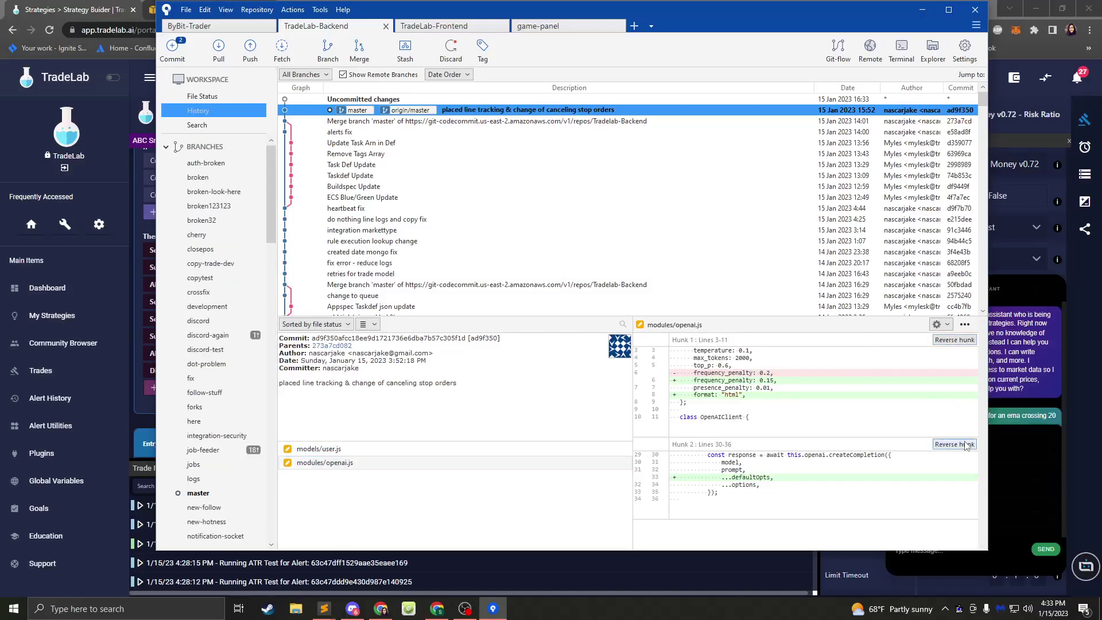
# - Stage logger.js and openai.js, commit as 'open ai revert', and push master to origin
pyautogui.click(168, 49)
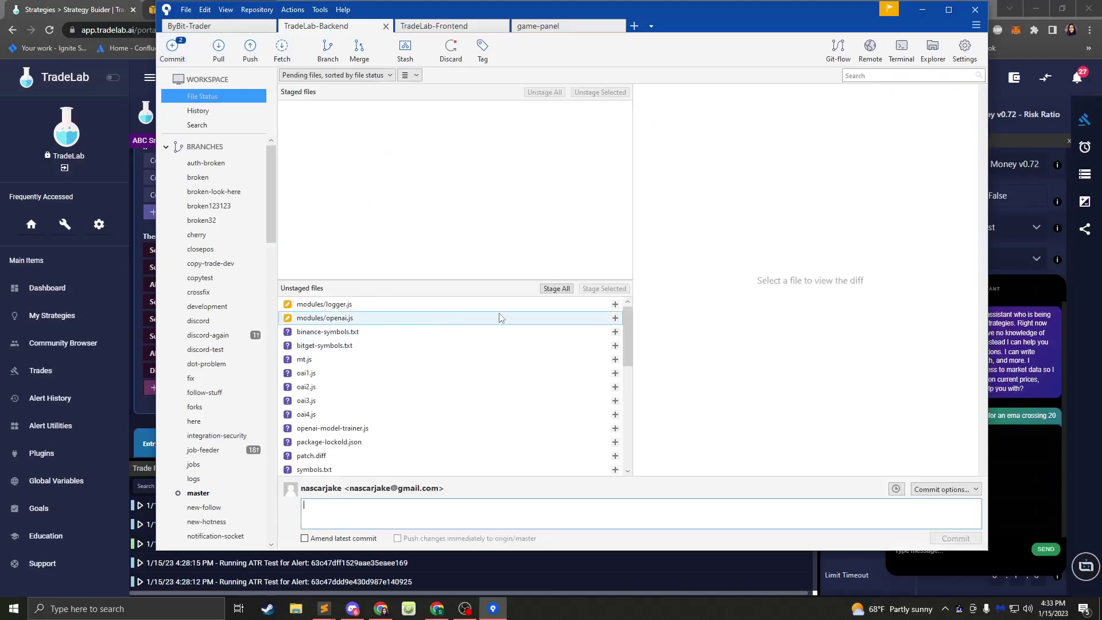
pyautogui.click(616, 317)
pyautogui.click(616, 305)
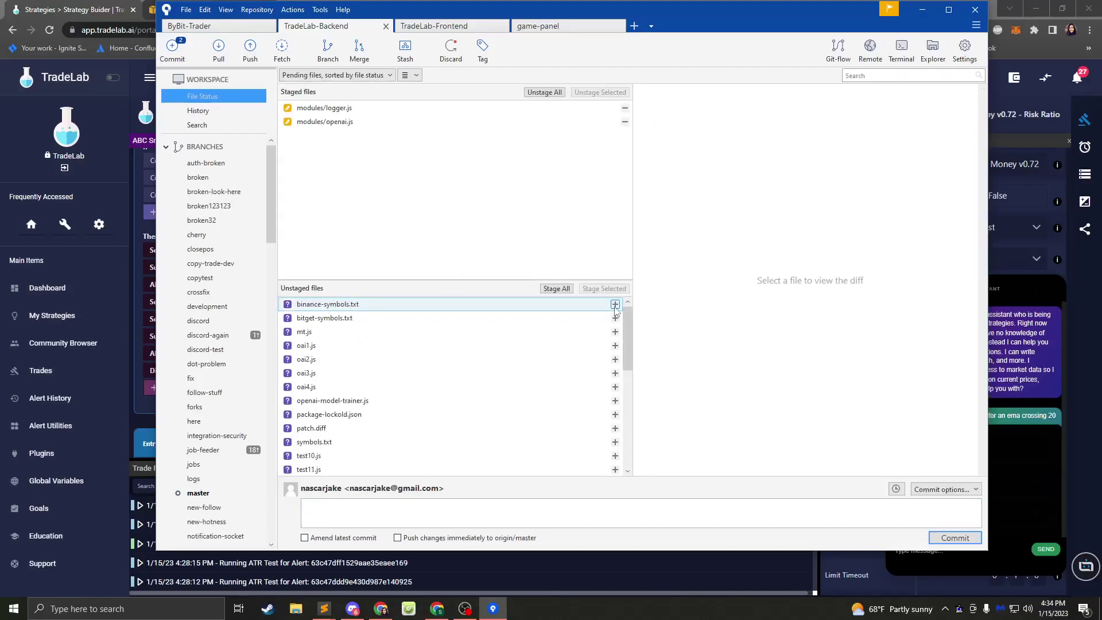
pyautogui.click(956, 537)
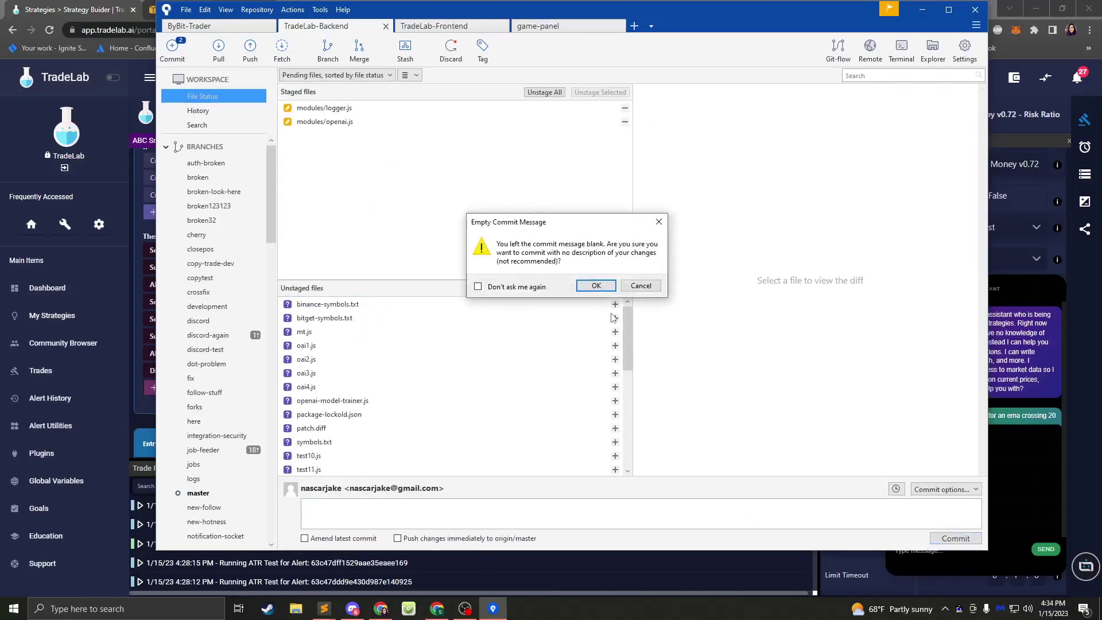
pyautogui.click(640, 285)
pyautogui.click(472, 517)
pyautogui.write('open a')
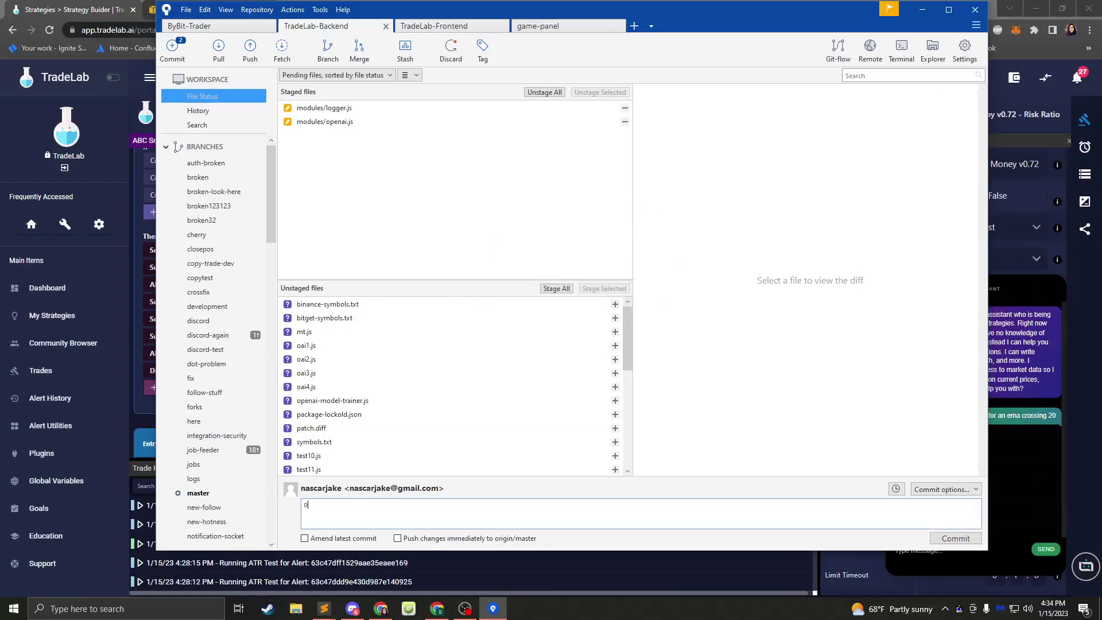
pyautogui.write('i revert')
pyautogui.click(957, 542)
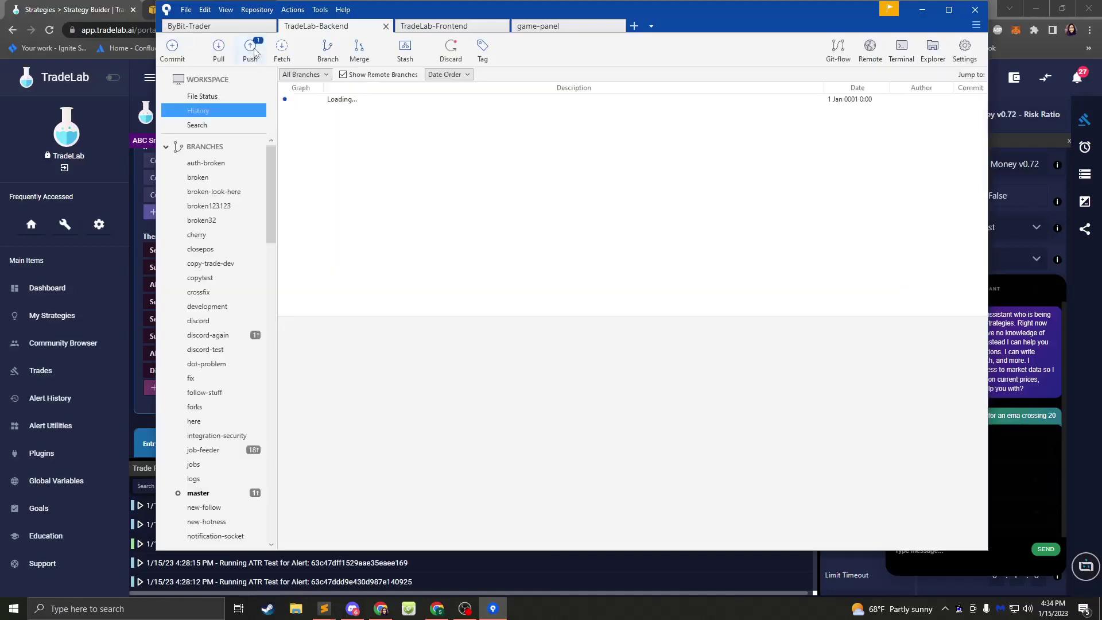
pyautogui.click(252, 50)
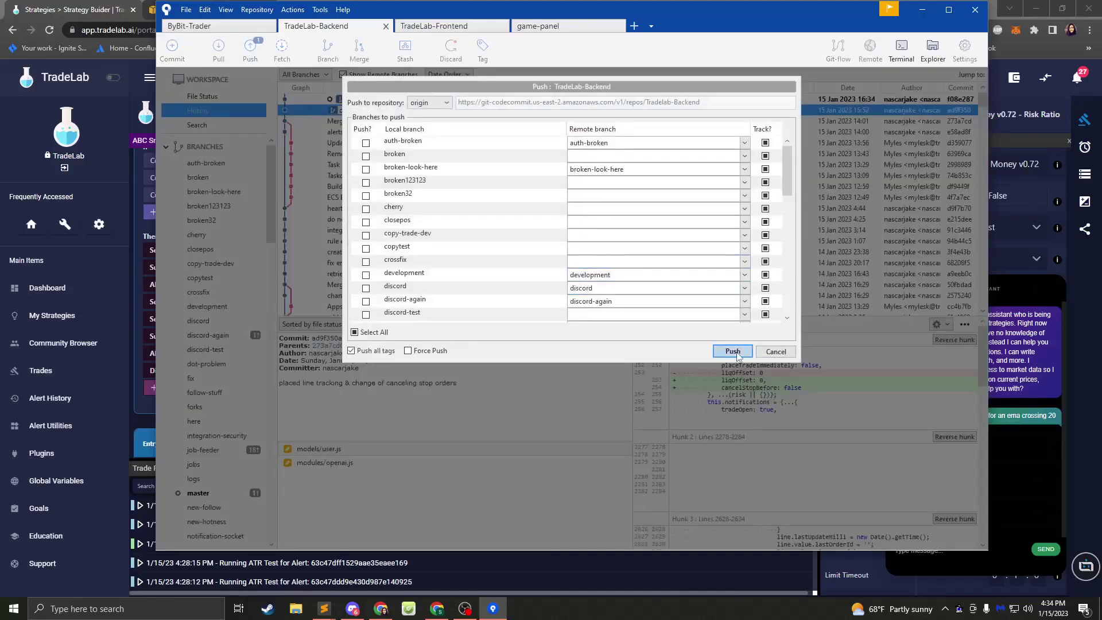
pyautogui.click(728, 352)
# - Launch the Terminal app from system search
pyautogui.press('super')
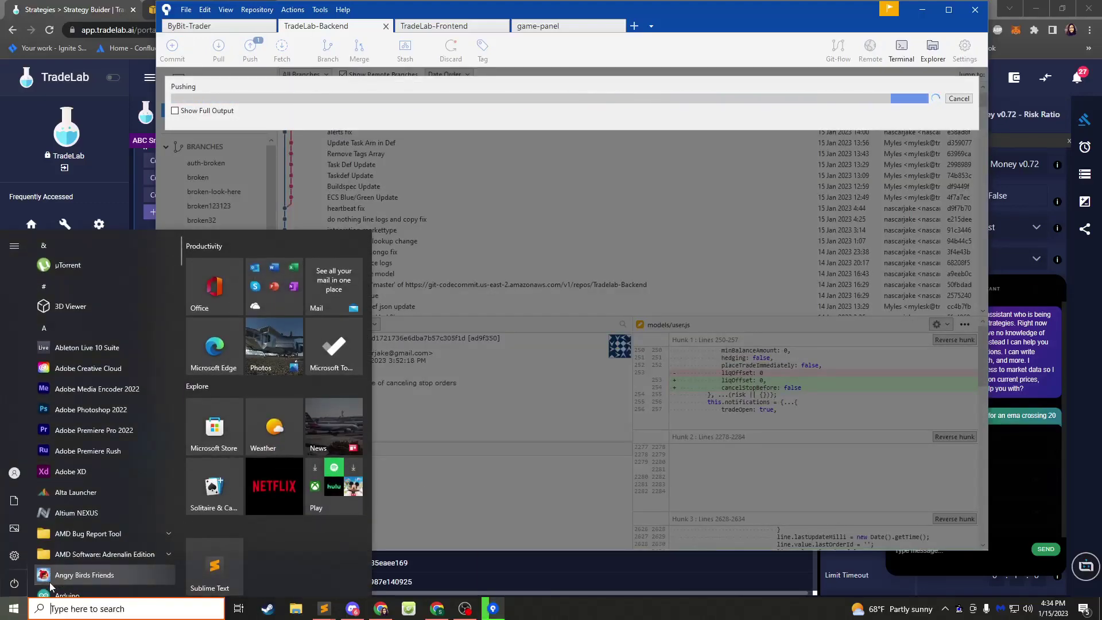
pyautogui.write('tele')
pyautogui.press('BackSpace')
pyautogui.press('BackSpace')
pyautogui.press('BackSpace')
pyautogui.press('BackSpace')
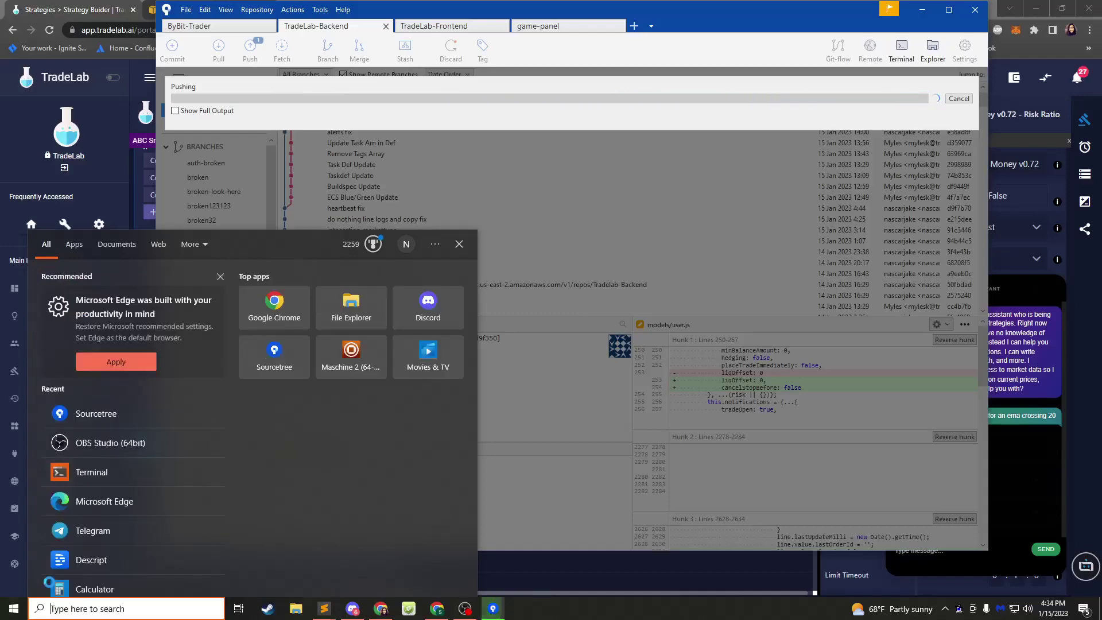
pyautogui.write('ter')
pyautogui.press('Return')
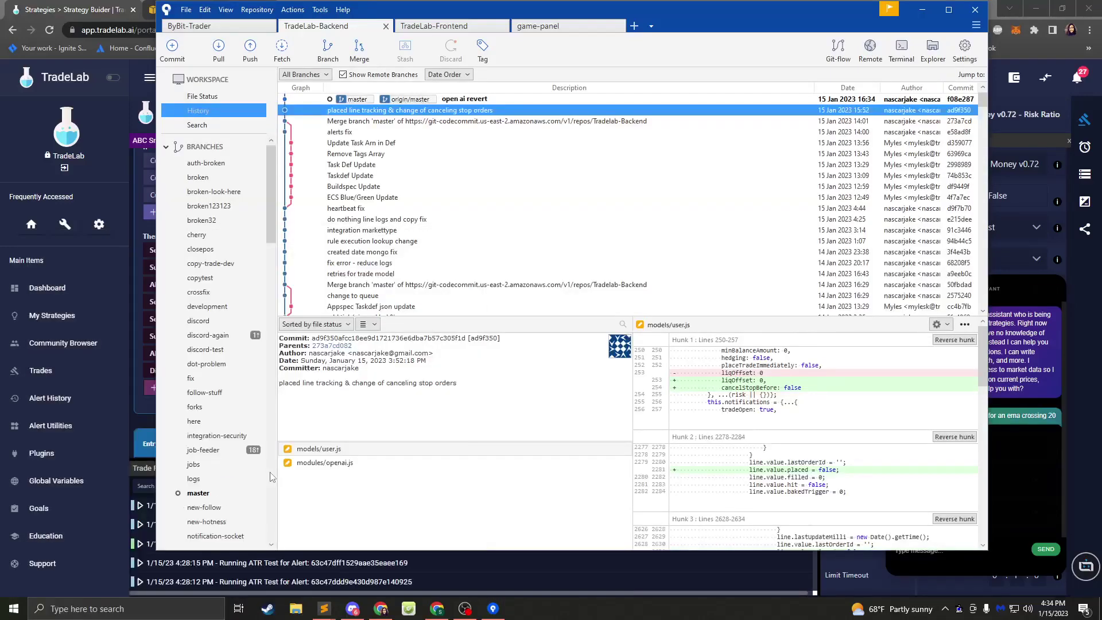
# - Start the backend with npm start from C:\source\TradeLab-Backend
pyautogui.write('C:')
pyautogui.press('Return')
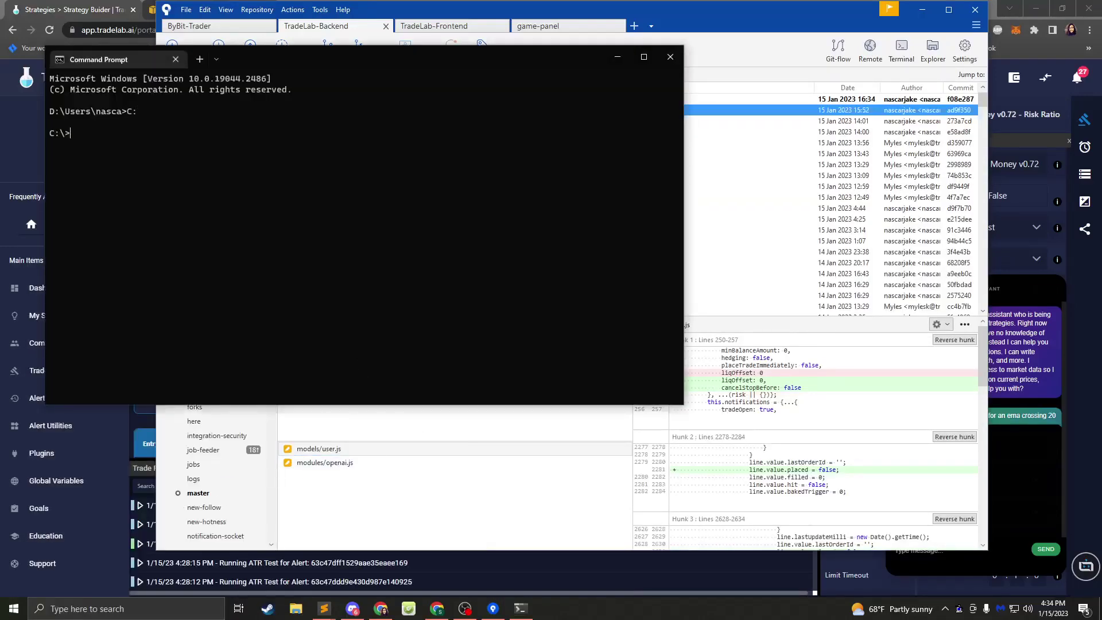
pyautogui.write('cd source\\tradelab')
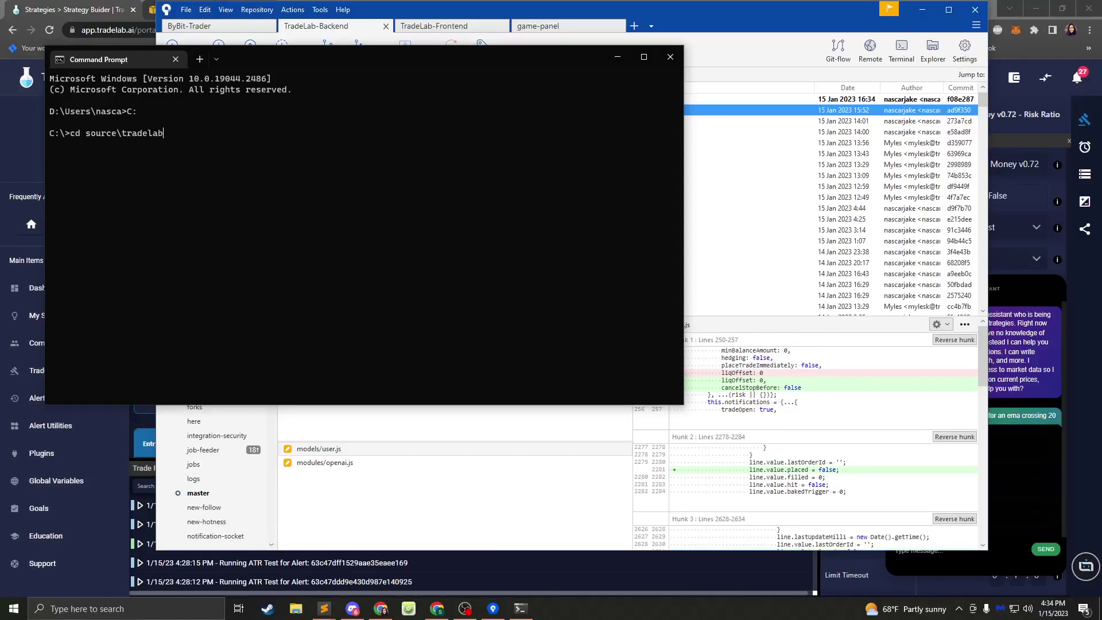
pyautogui.write('-')
pyautogui.press('Tab')
pyautogui.press('Return')
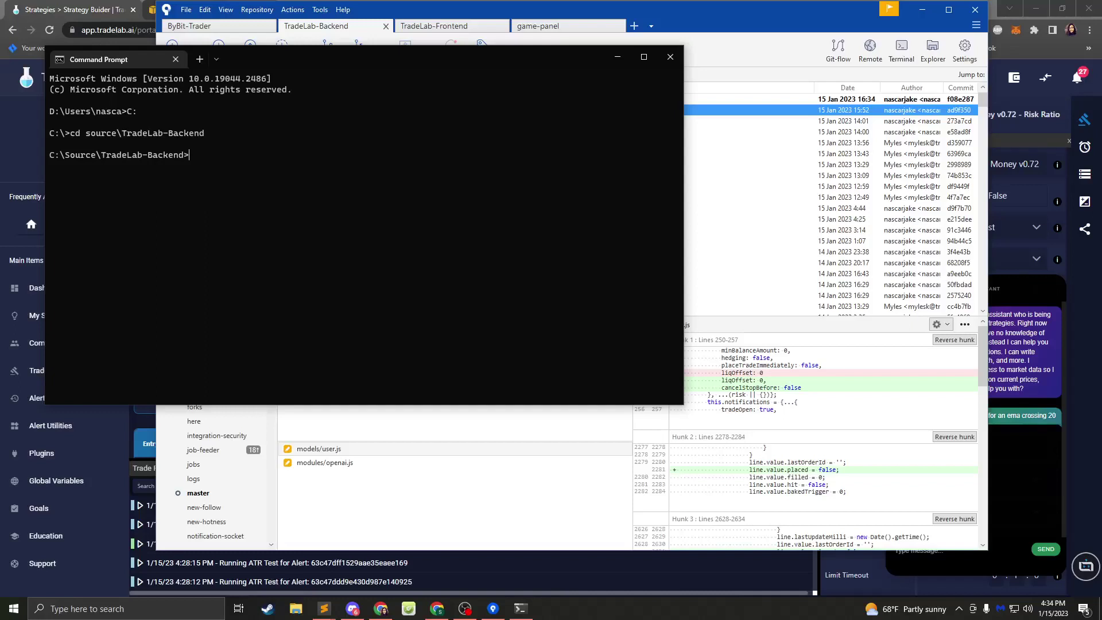
pyautogui.write('npm start')
pyautogui.press('Return')
# - In a second tab, run npm start from C:\source\TradeLab-Frontend
pyautogui.click(200, 60)
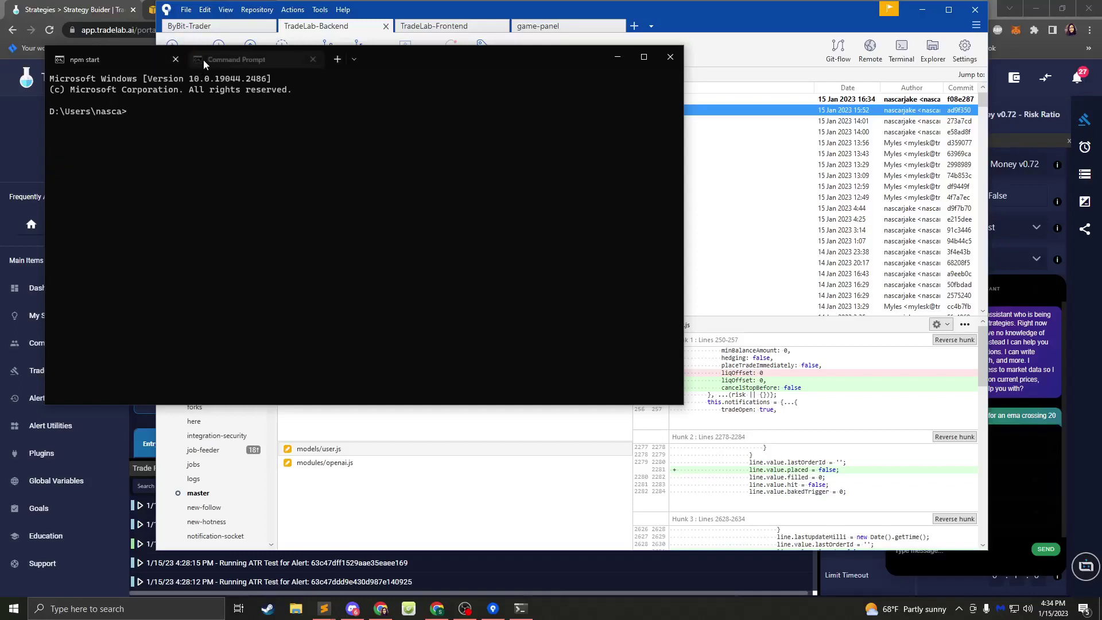
pyautogui.write('c:')
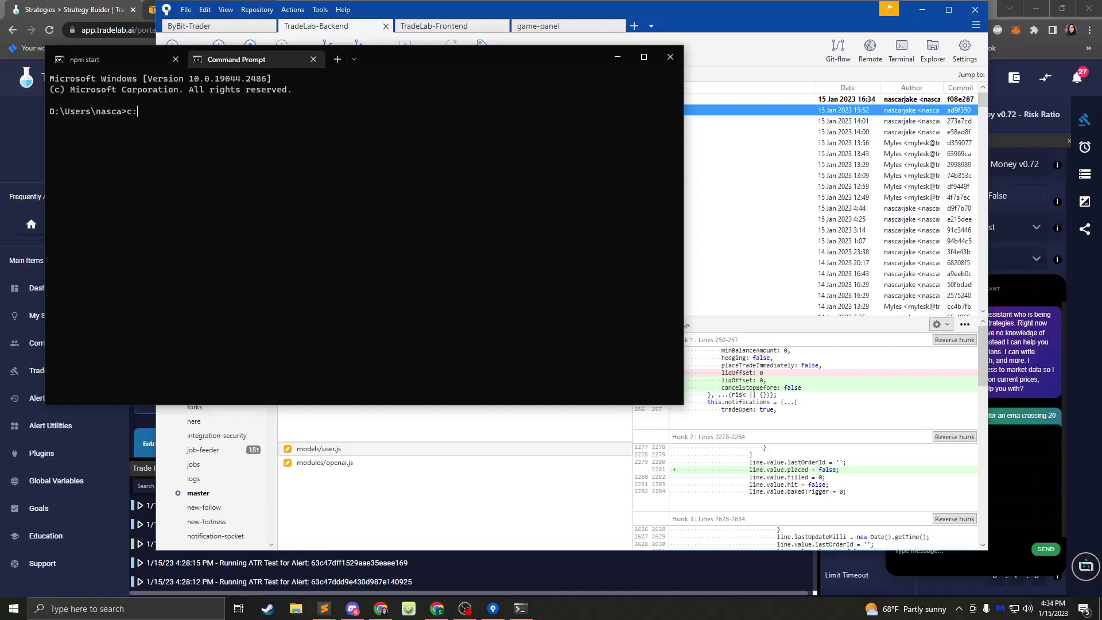
pyautogui.press('Return')
pyautogui.write('cd npm')
pyautogui.write(' source\tradelab-')
pyautogui.write('r')
pyautogui.press('BackSpace')
pyautogui.write('fr')
pyautogui.press('Tab')
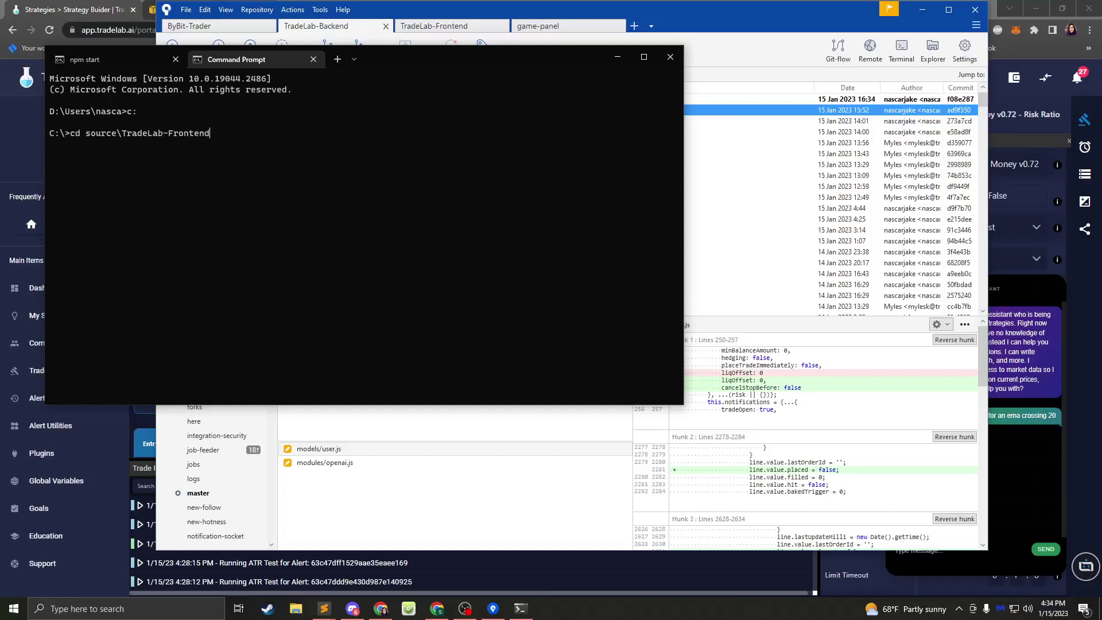
pyautogui.press('Return')
pyautogui.write('npsmtart')
pyautogui.press('BackSpace')
pyautogui.press('BackSpace')
pyautogui.press('BackSpace')
pyautogui.press('BackSpace')
pyautogui.press('BackSpace')
pyautogui.press('BackSpace')
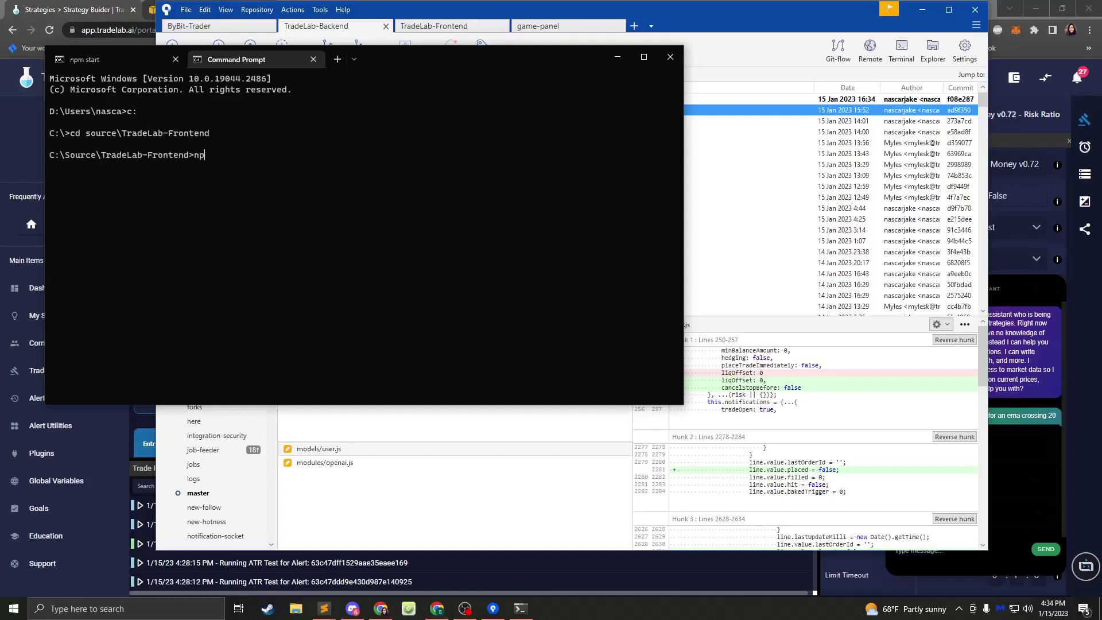
pyautogui.write('m start')
pyautogui.press('Return')
# - Check the backend and Angular dev server output, then return to the TradeLab strategy builder
pyautogui.click(119, 57)
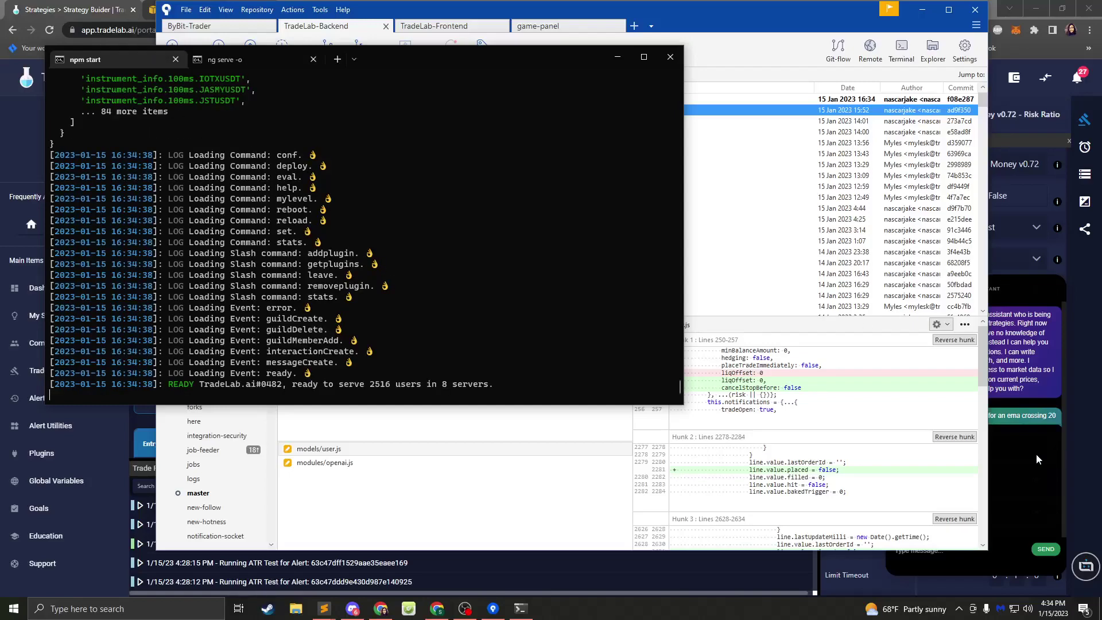
pyautogui.click(253, 60)
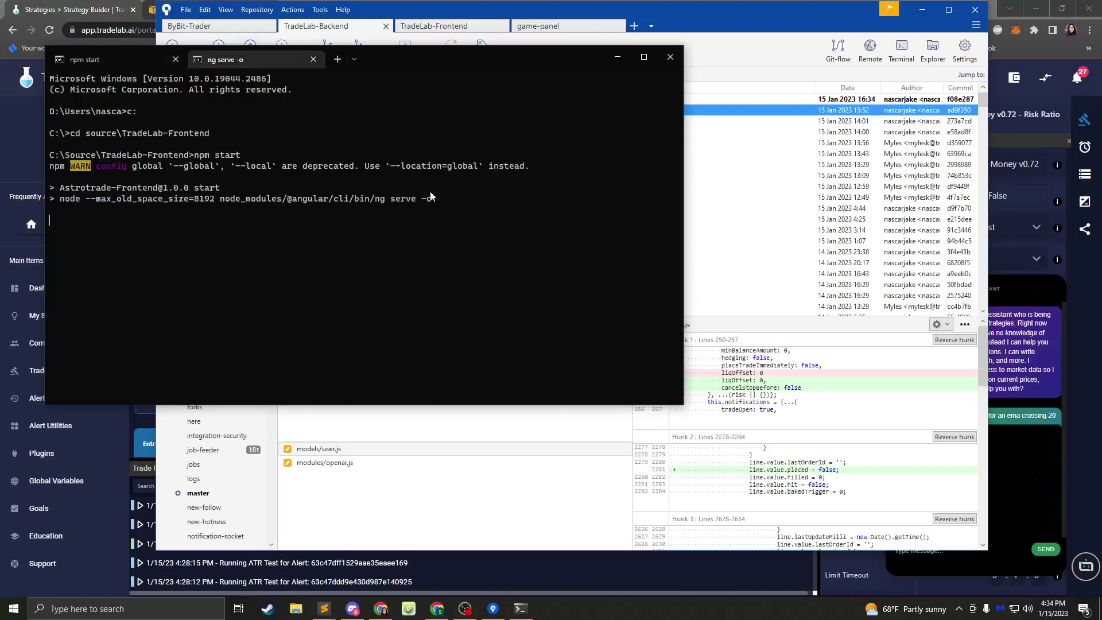
pyautogui.click(1025, 454)
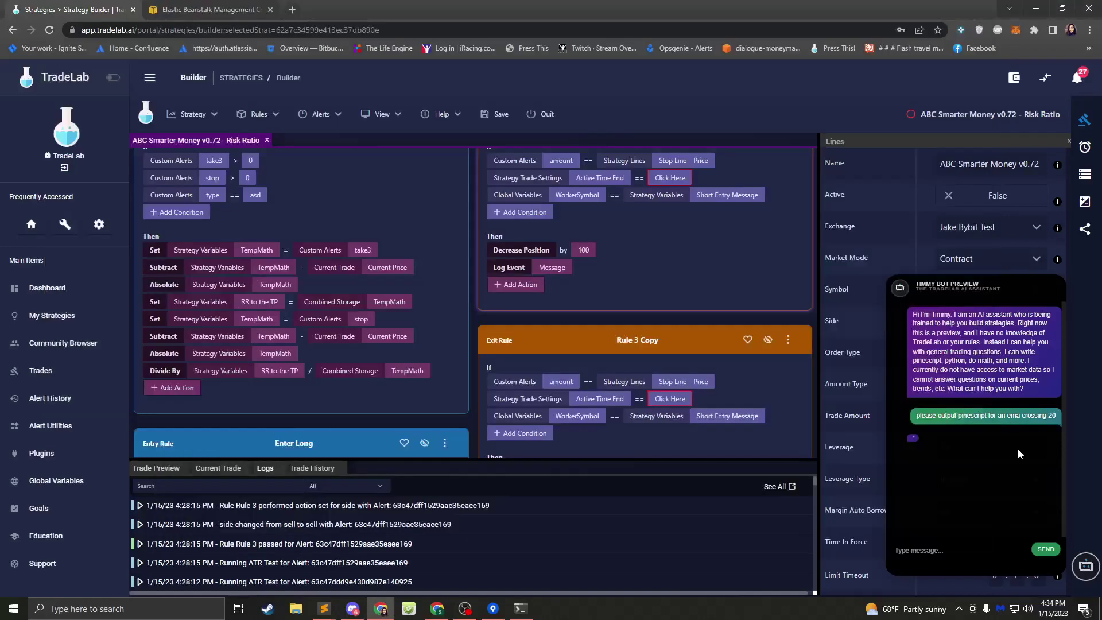
# - Close Timmy, check the Variables and Lines panels, then view the rule-block.component.ts missing-comma error
pyautogui.click(1092, 571)
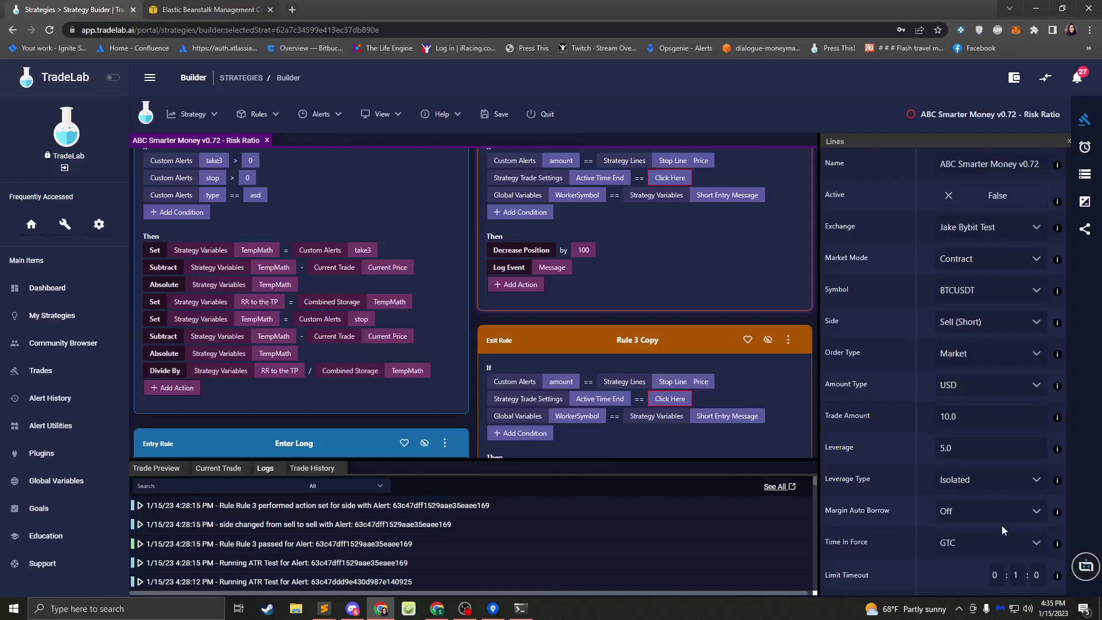
pyautogui.click(1086, 176)
pyautogui.click(1085, 202)
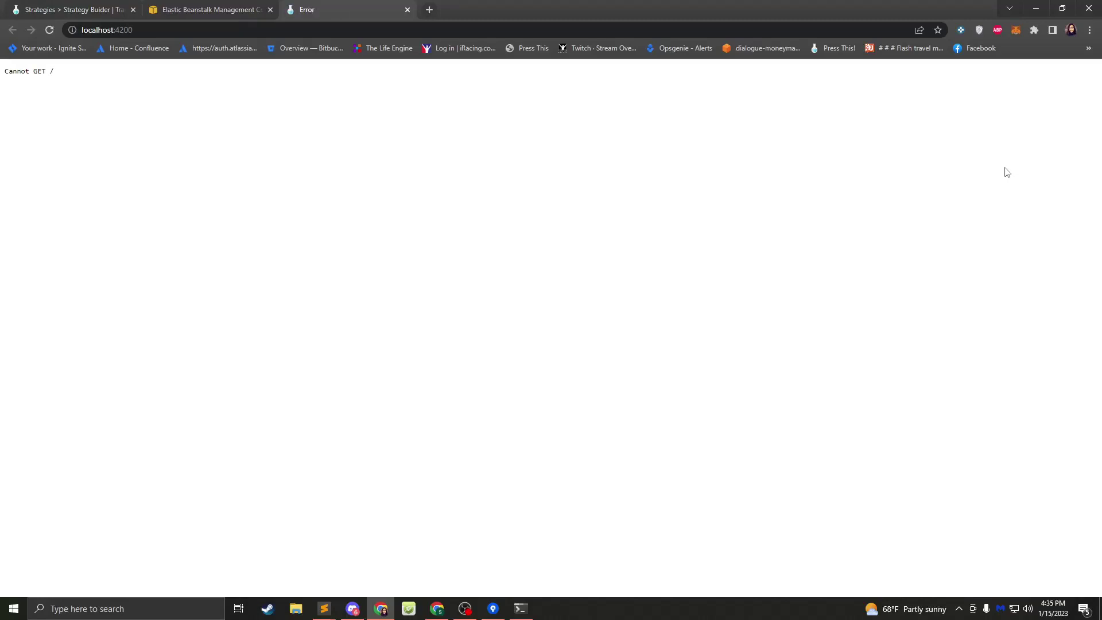
pyautogui.click(519, 608)
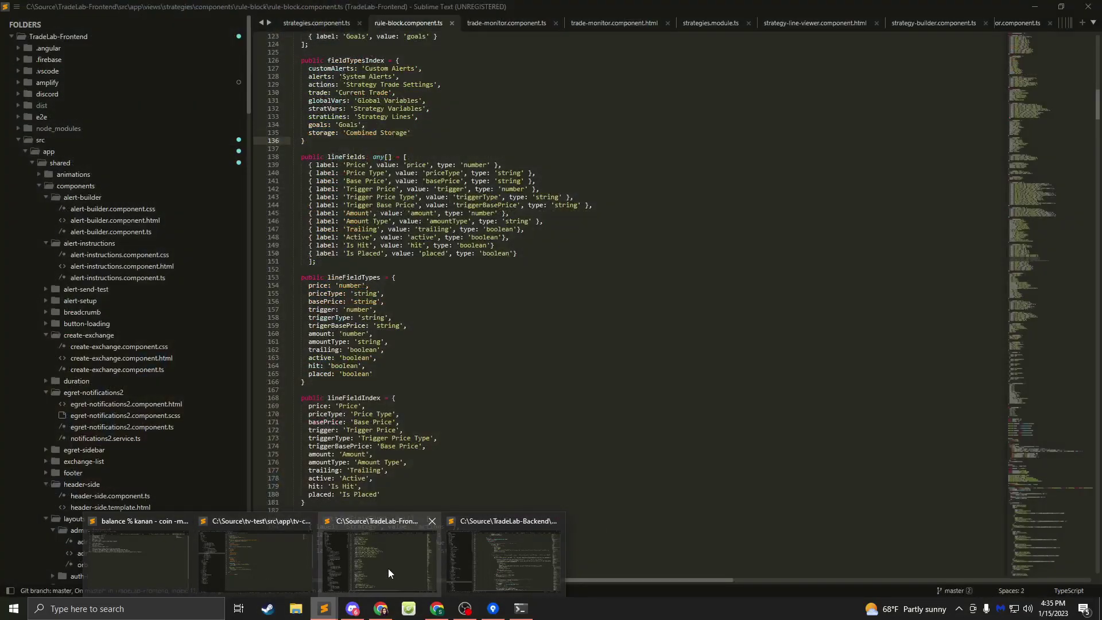
# - Add a comma after the 'Is Hit' entry on line 149 of rule-block.component.ts and save
pyautogui.click(388, 568)
pyautogui.scroll(-5, 115, 367)
pyautogui.scroll(-10, 115, 367)
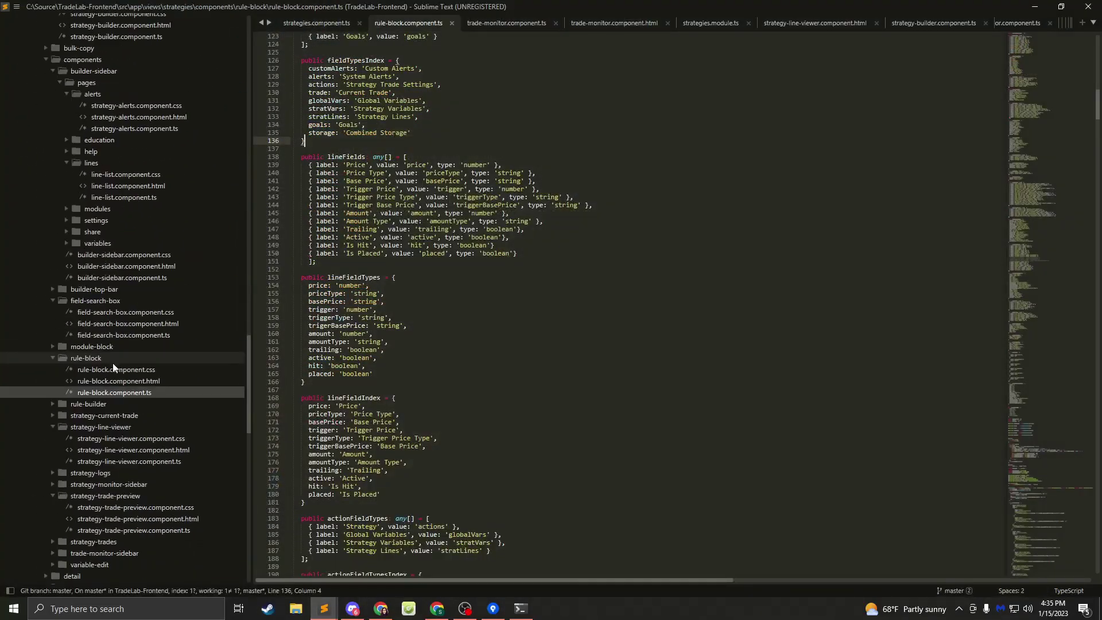
pyautogui.scroll(3, 109, 343)
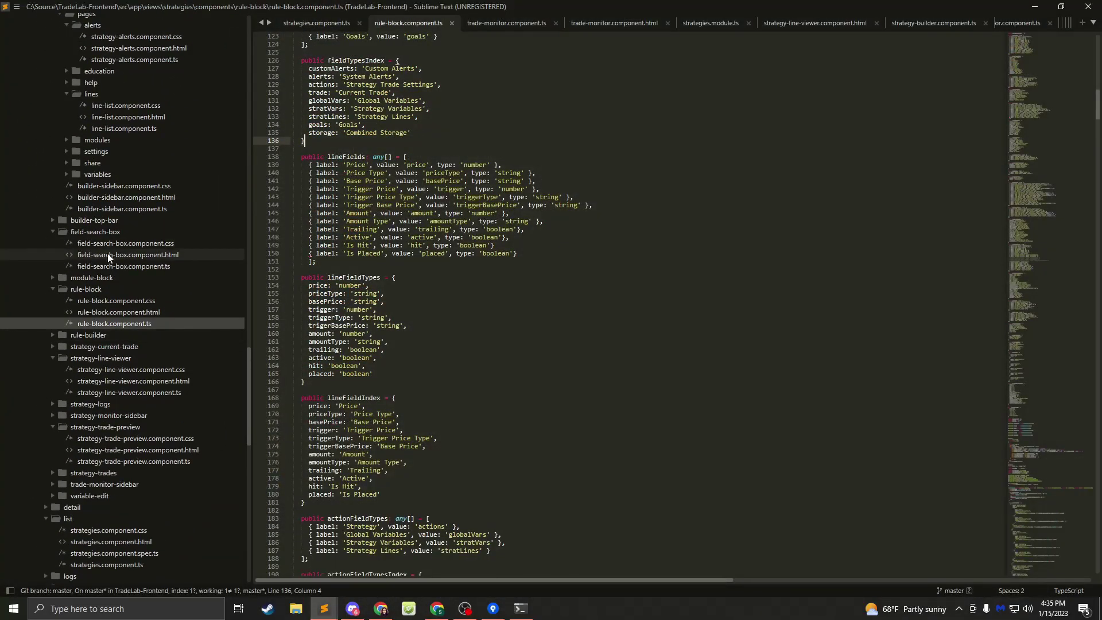
pyautogui.scroll(-5, 126, 195)
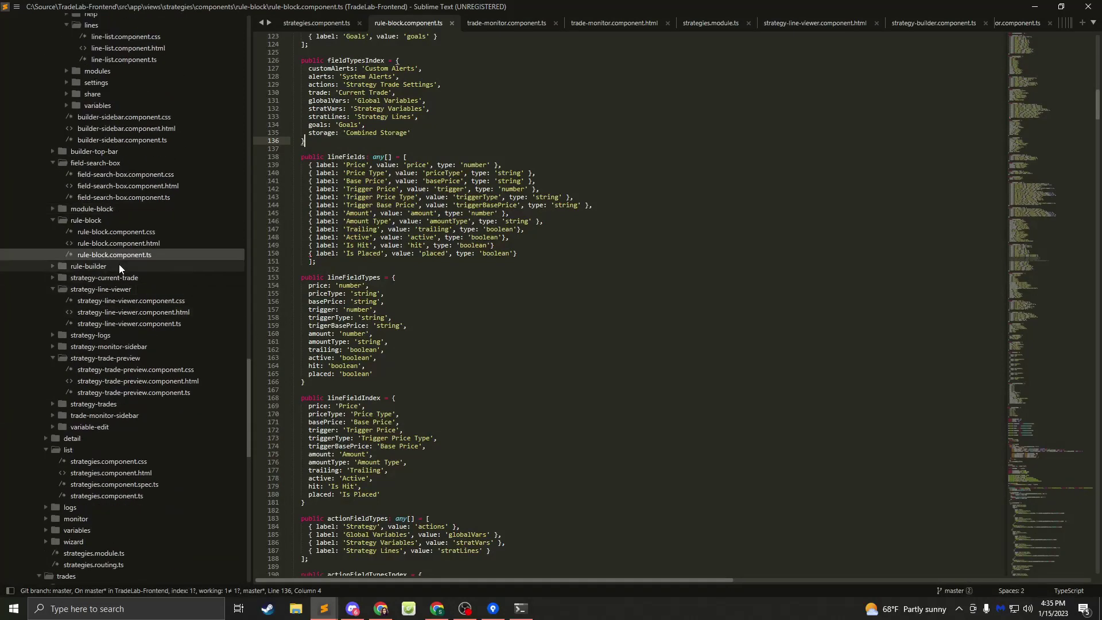
pyautogui.click(513, 245)
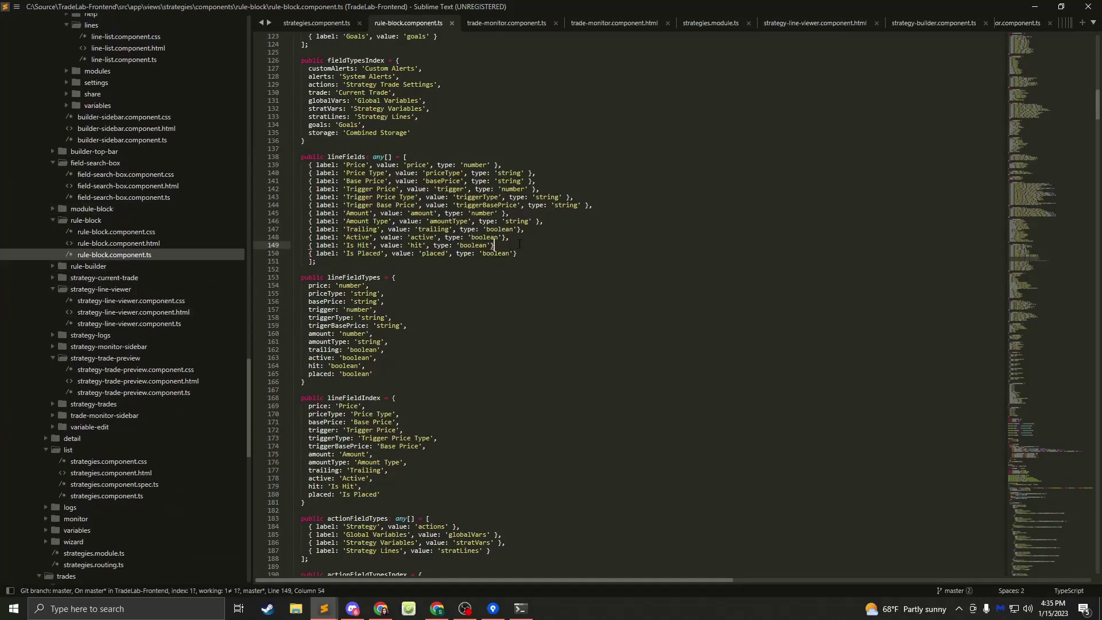
pyautogui.write(',')
pyautogui.click(506, 221)
pyautogui.hotkey('ctrl', 's')
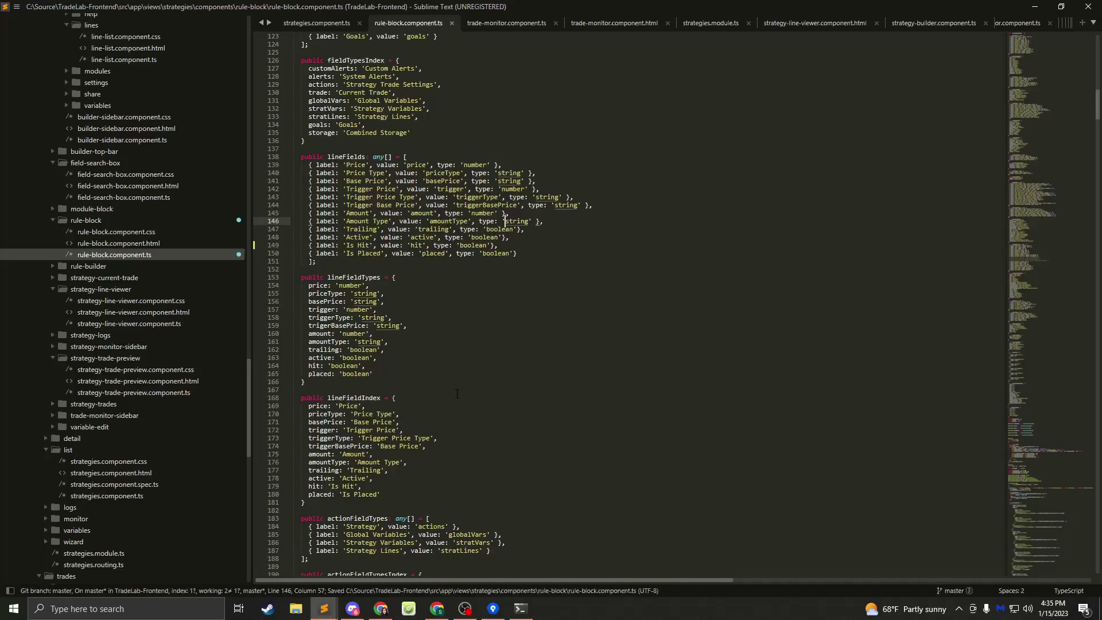
# - In the TradeLab-Frontend repository, stage the rule-block.component.ts change
pyautogui.click(493, 609)
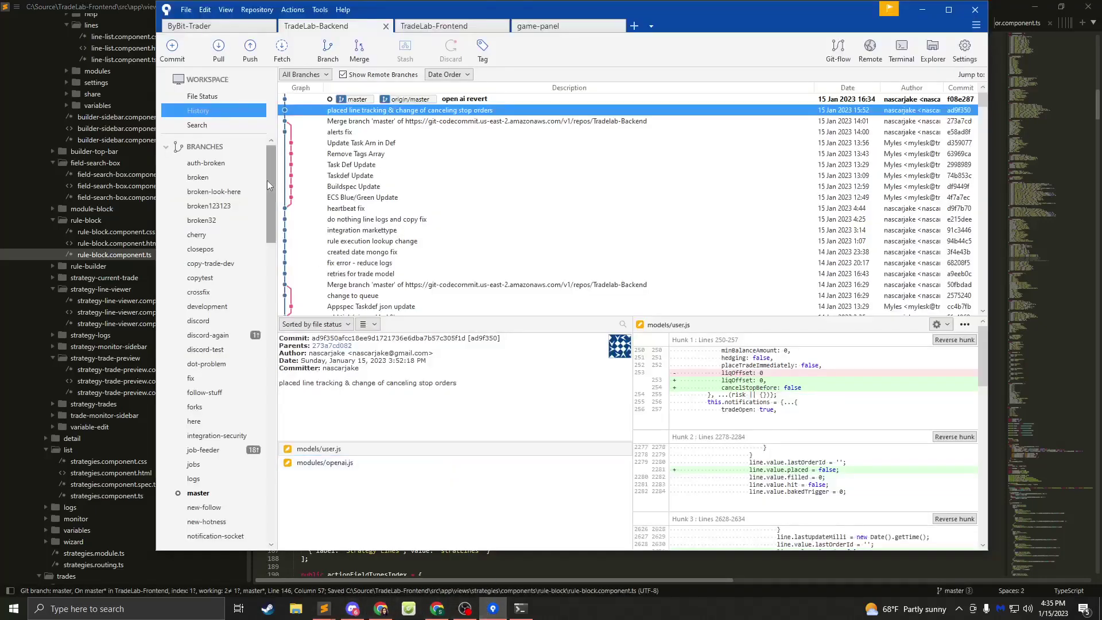
pyautogui.click(171, 47)
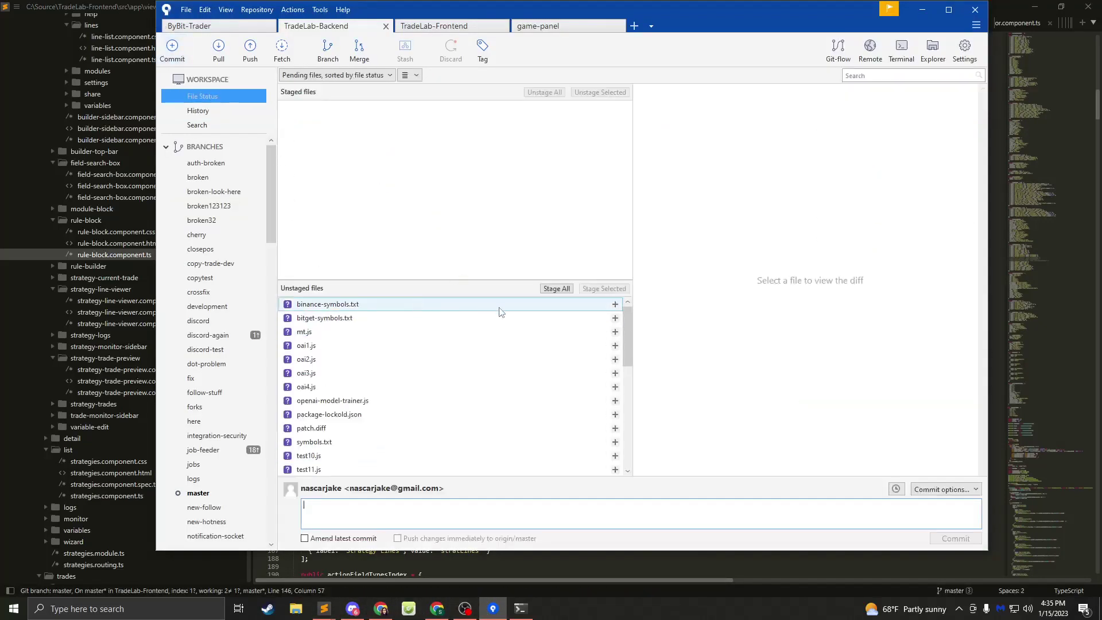
pyautogui.scroll(-2, 368, 306)
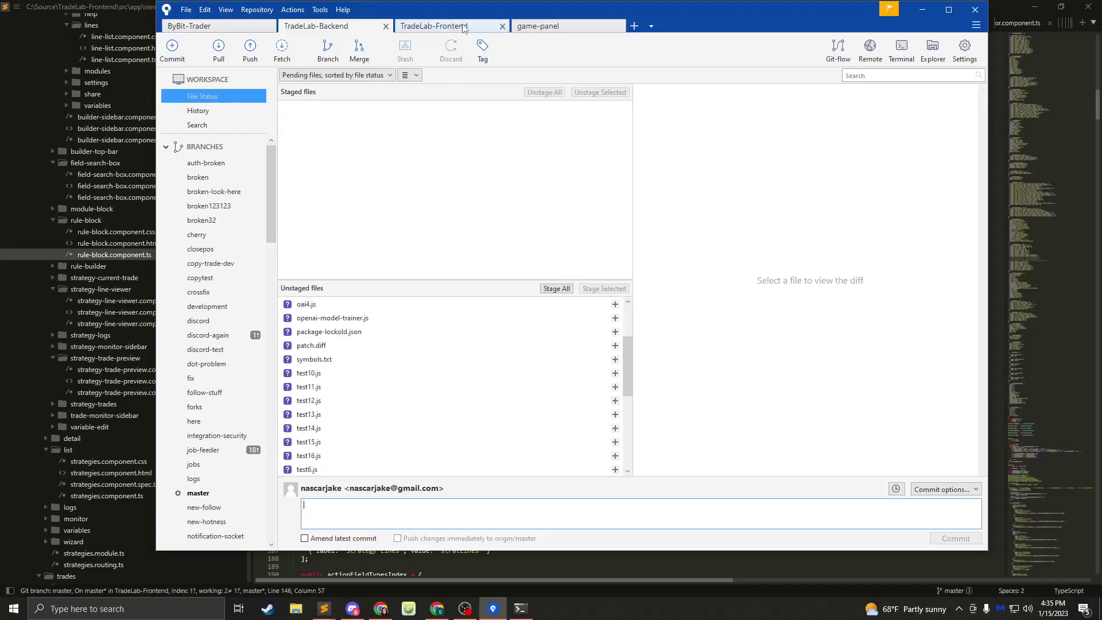
pyautogui.hotkey('ctrl', 'Tab')
pyautogui.click(659, 320)
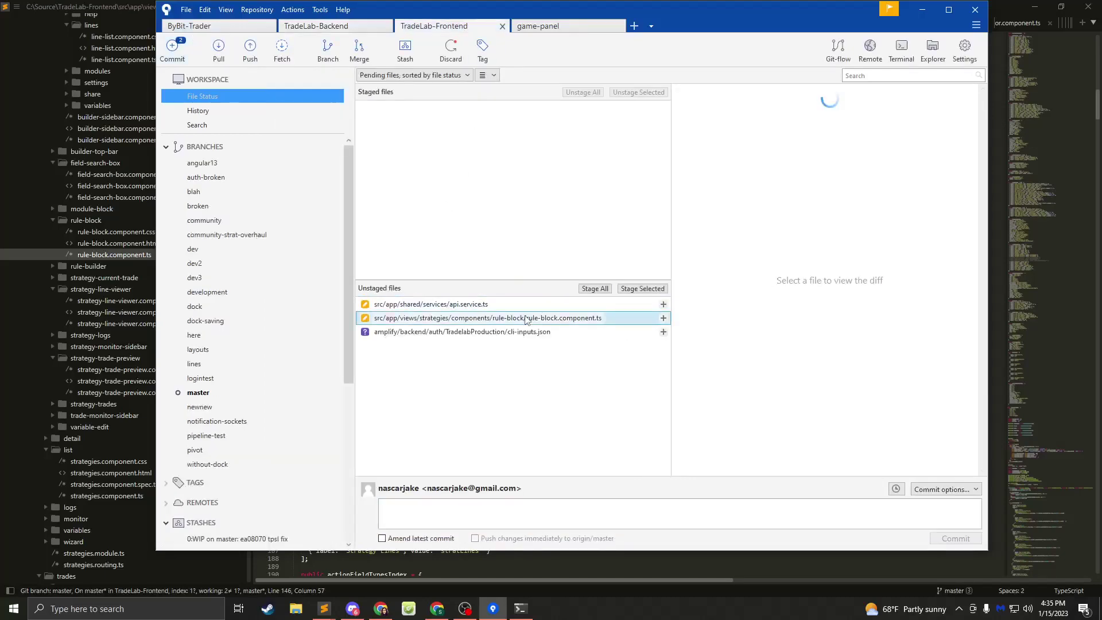
pyautogui.click(663, 319)
pyautogui.click(559, 516)
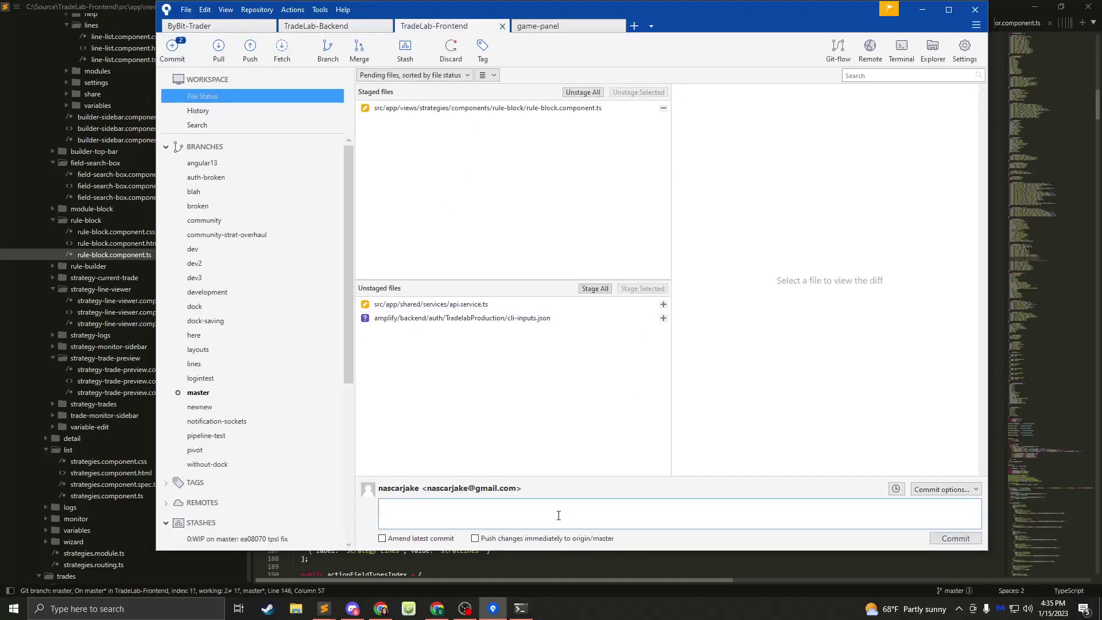
# - Commit the staged change with message 'fix' and push it to origin
pyautogui.write('fix')
pyautogui.click(956, 538)
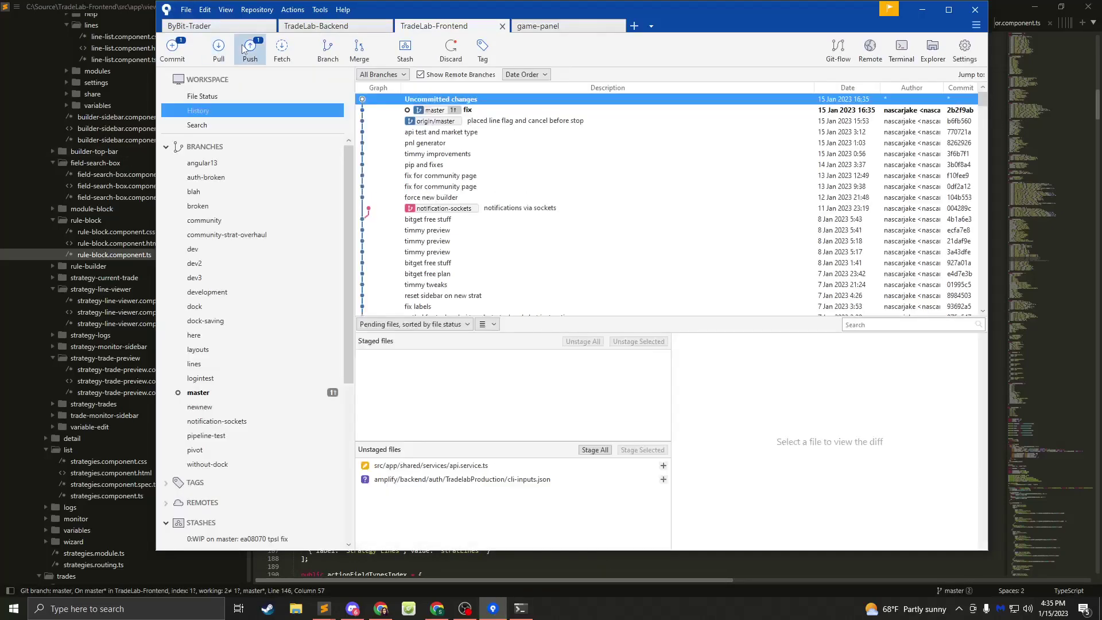
pyautogui.click(250, 49)
pyautogui.click(733, 351)
pyautogui.click(520, 609)
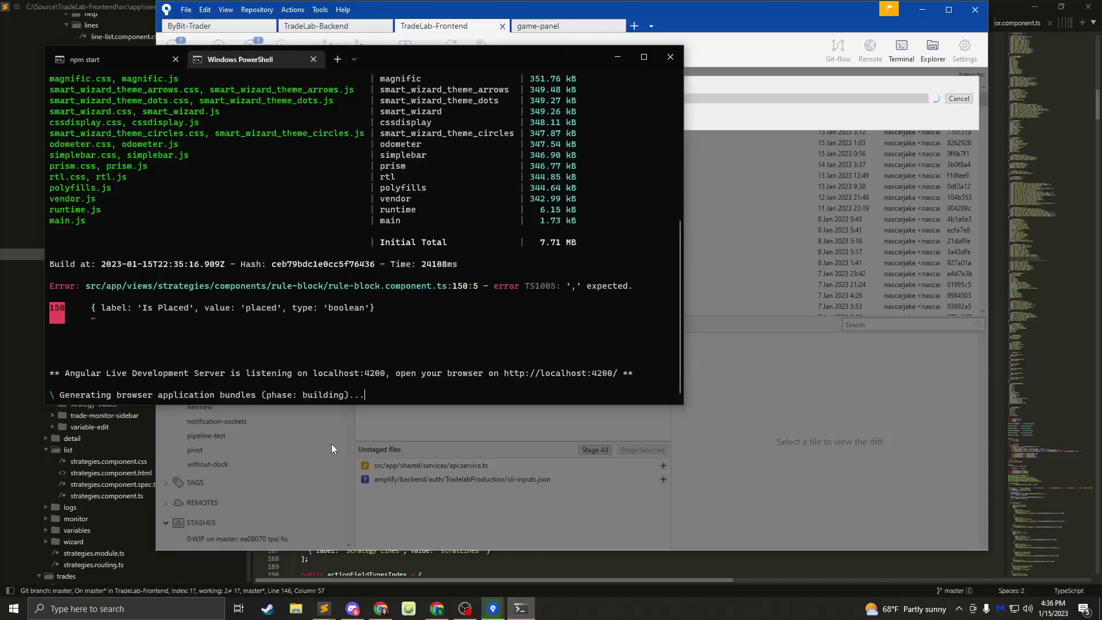
# - Bring the Chrome tab at localhost:4200, which shows 'Cannot GET /', to the front
pyautogui.moveTo(324, 608)
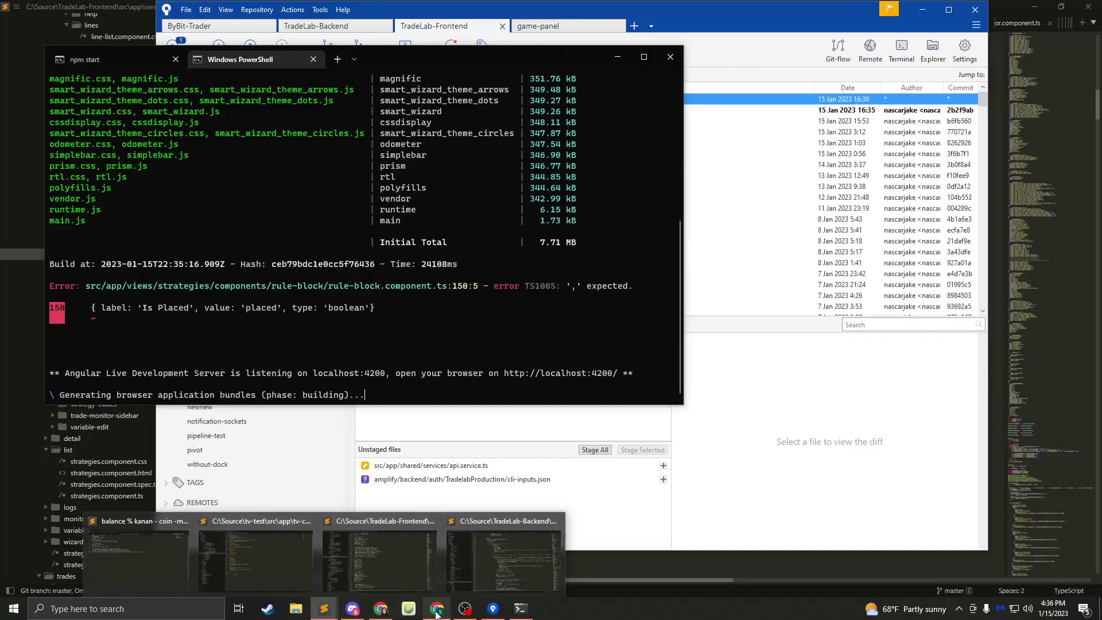
pyautogui.click(383, 612)
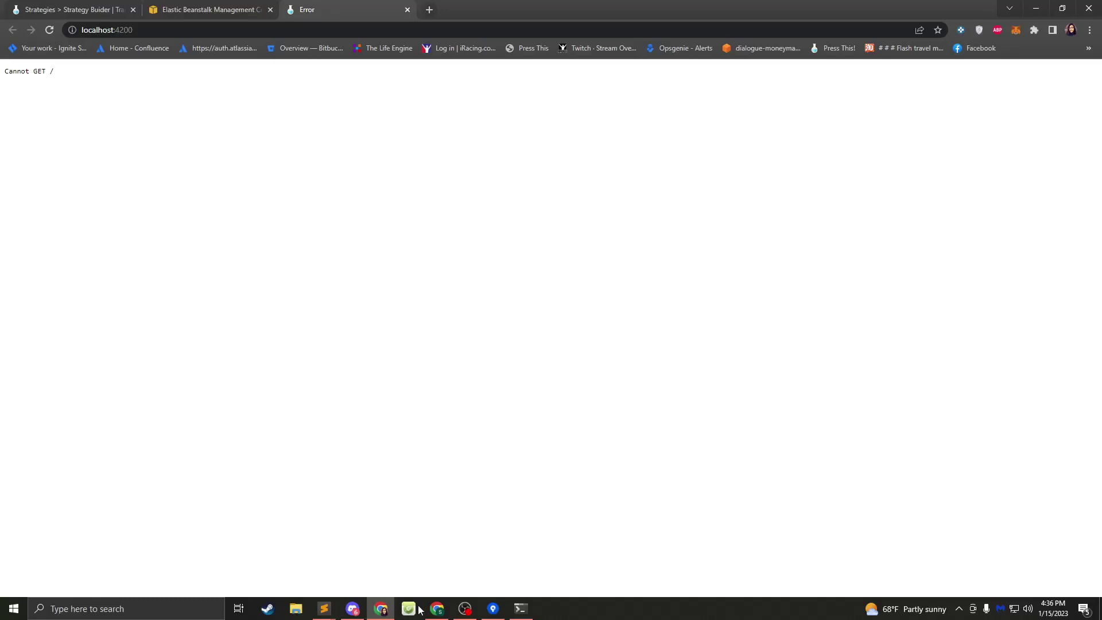
# - In Discord, scroll through and highlight the PineScript EMA crossing code examples in the chat
pyautogui.click(354, 608)
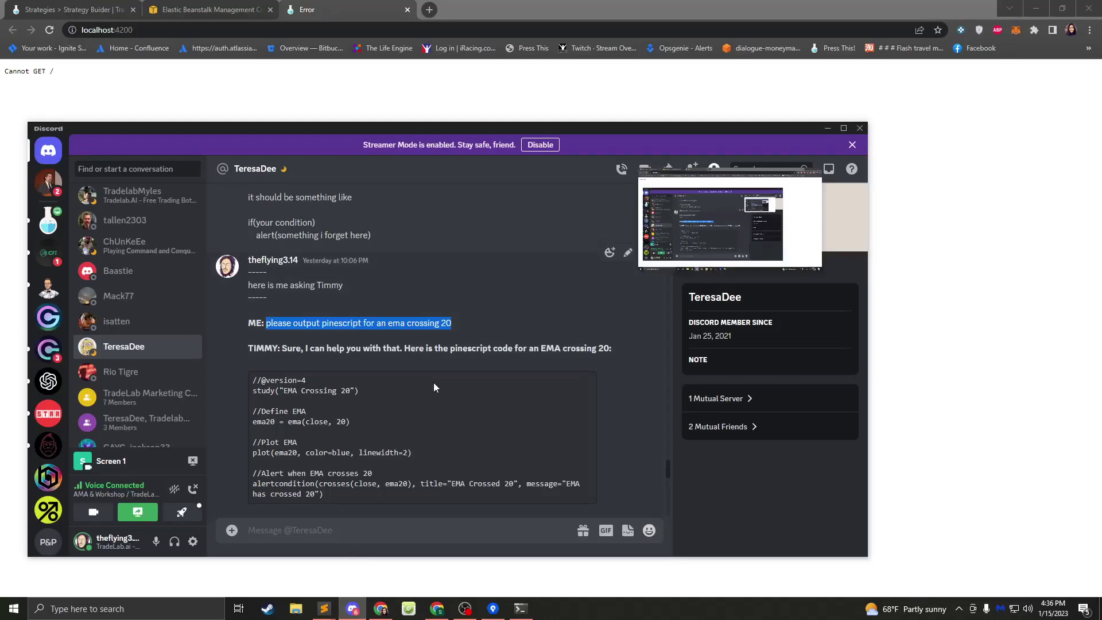
pyautogui.scroll(-5, 432, 383)
pyautogui.scroll(5, 425, 356)
pyautogui.click(446, 345)
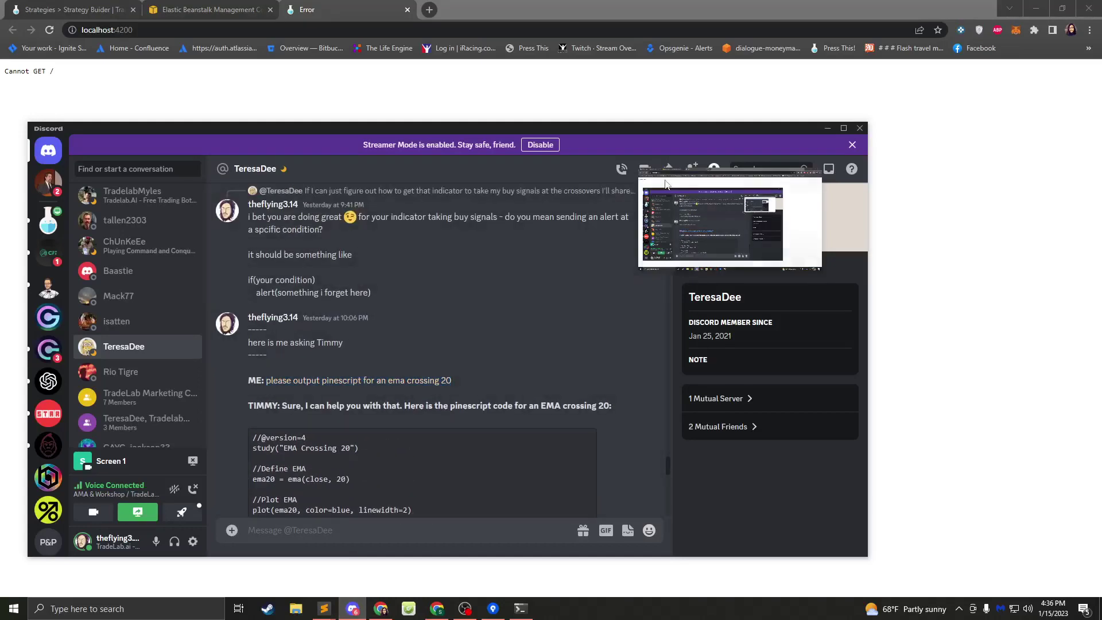
pyautogui.scroll(-4, 508, 345)
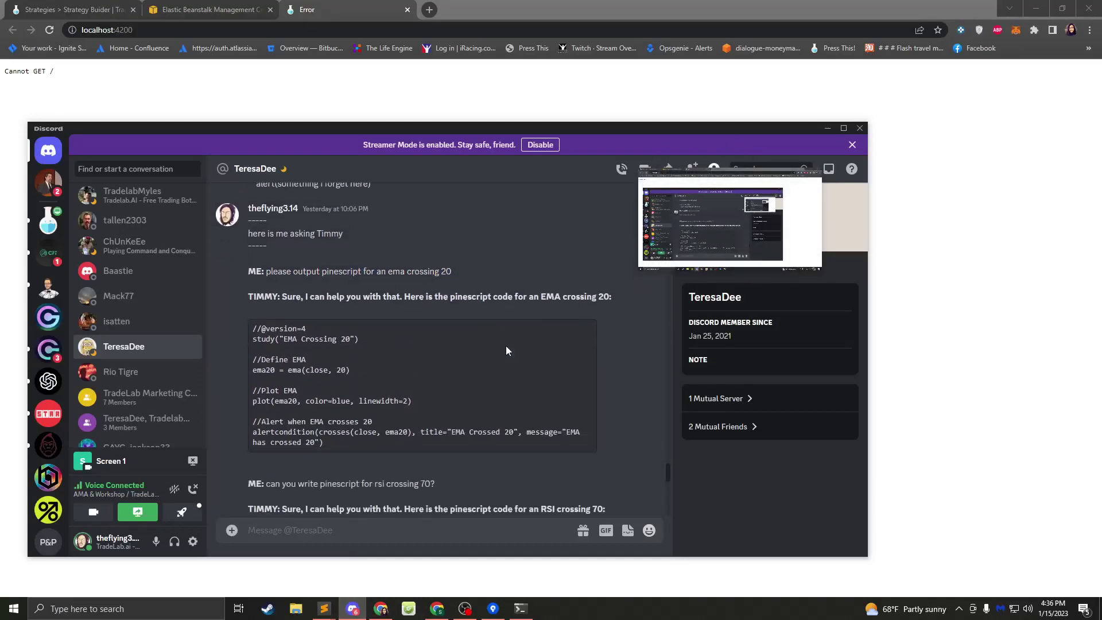
pyautogui.scroll(-4, 494, 337)
pyautogui.scroll(4, 487, 337)
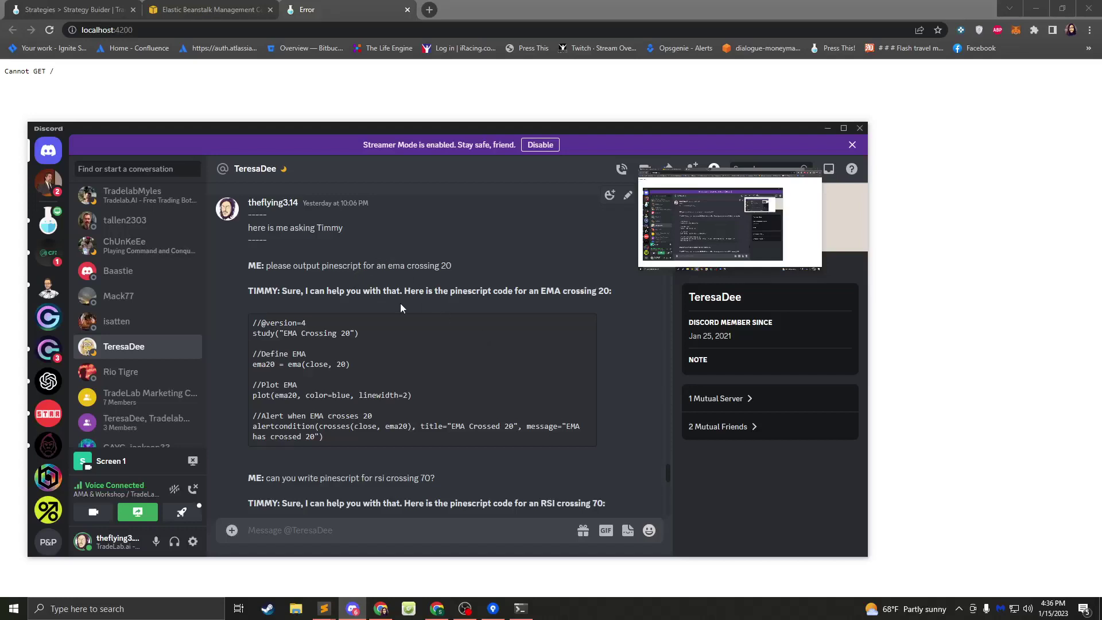
pyautogui.scroll(-2, 294, 325)
pyautogui.scroll(2, 271, 256)
pyautogui.moveTo(261, 324); pyautogui.dragTo(389, 427)
pyautogui.click(384, 407)
pyautogui.scroll(-2, 383, 406)
pyautogui.scroll(-4, 374, 375)
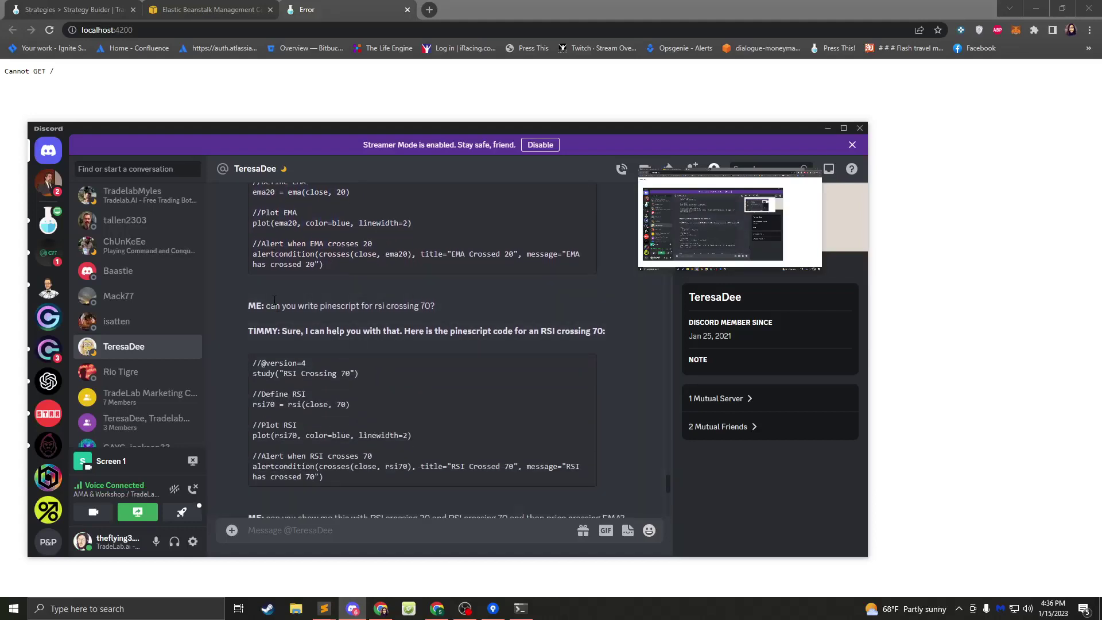
pyautogui.moveTo(267, 305); pyautogui.dragTo(427, 307)
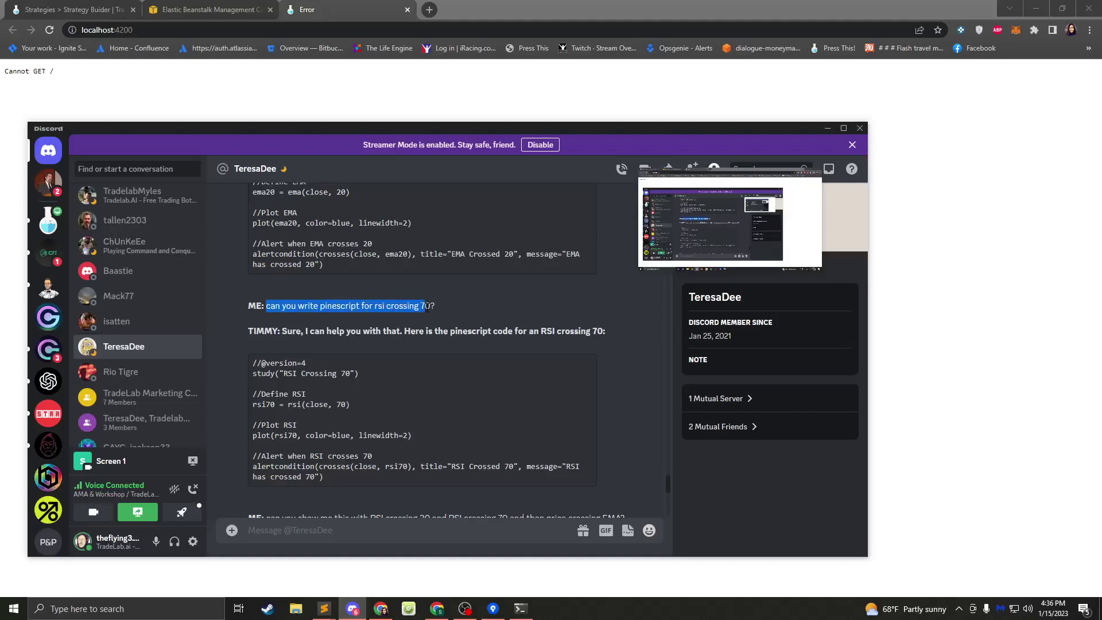
pyautogui.scroll(-4, 366, 308)
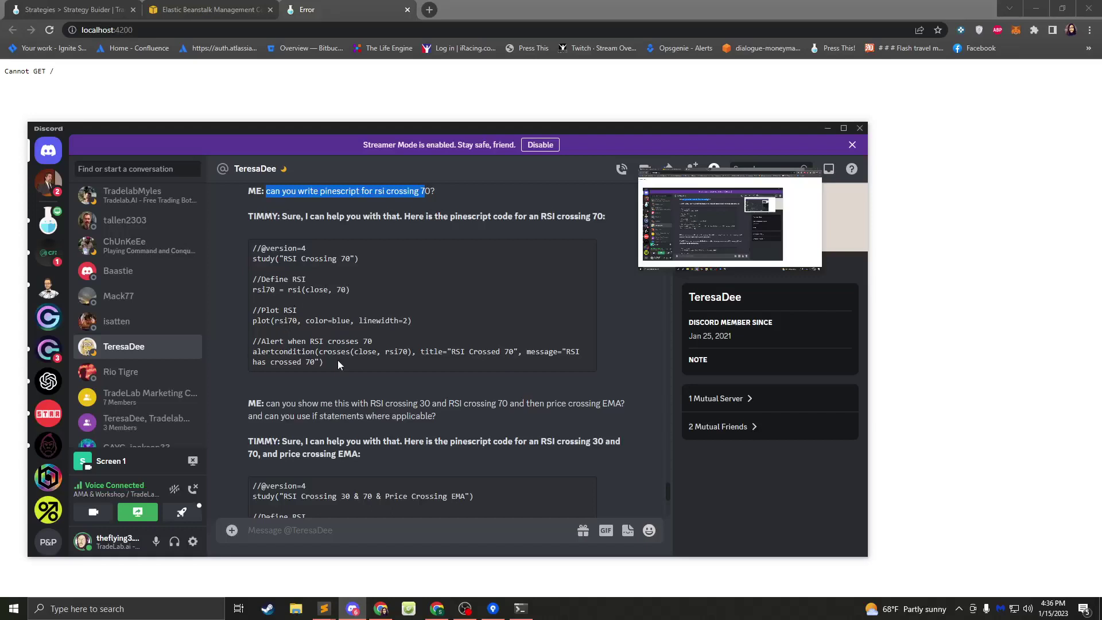
pyautogui.scroll(-4, 280, 288)
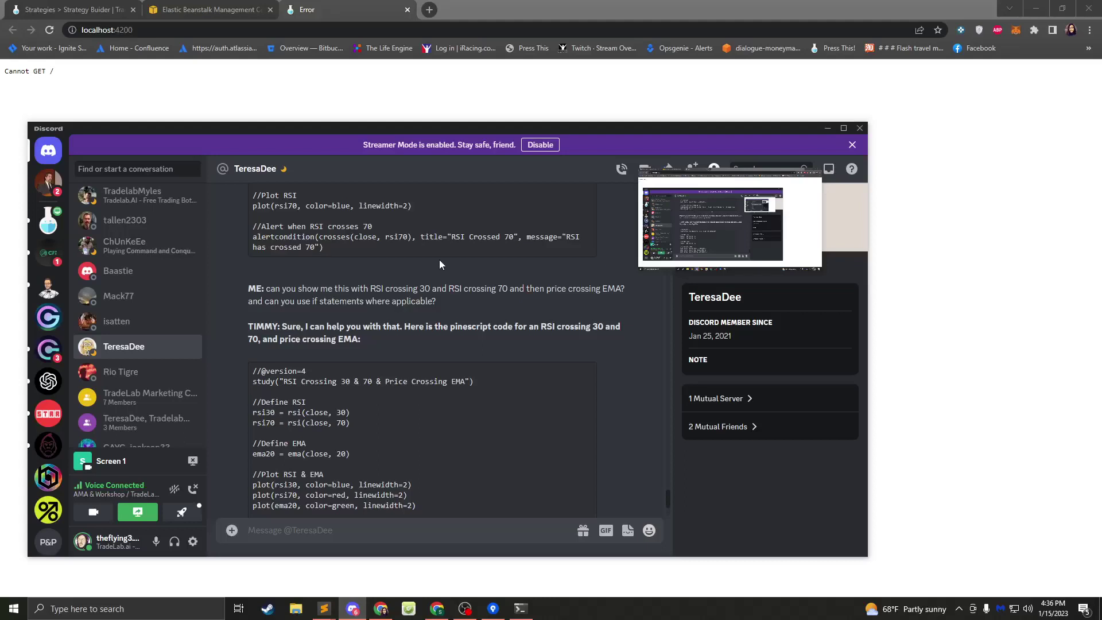
pyautogui.scroll(-3, 428, 268)
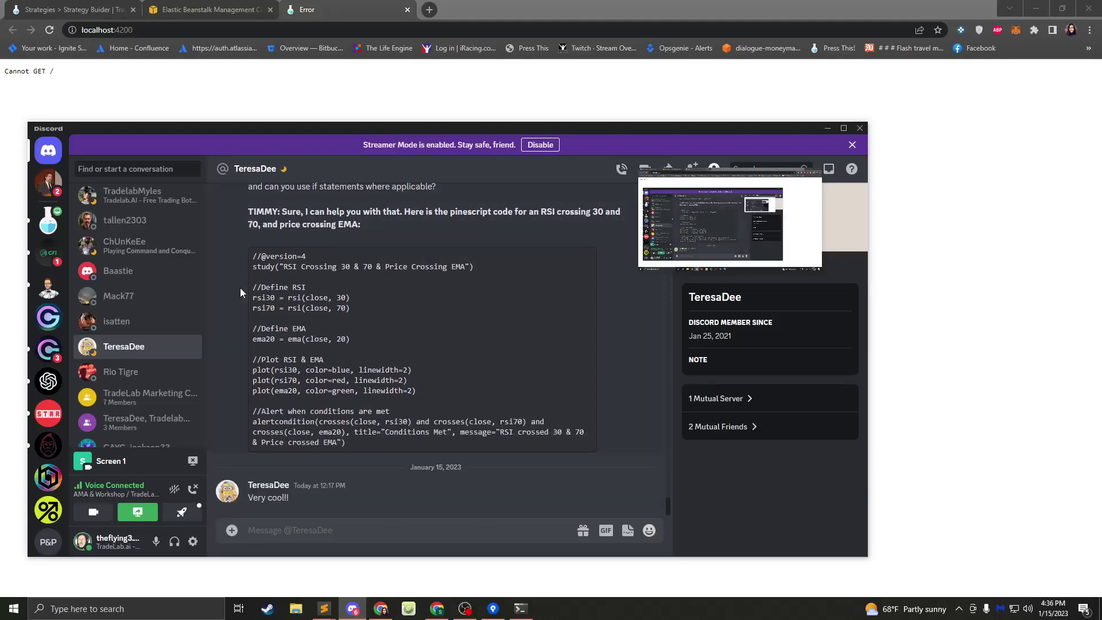
pyautogui.doubleClick(271, 422)
pyautogui.click(313, 354)
pyautogui.moveTo(247, 260); pyautogui.dragTo(341, 339)
pyautogui.click(333, 322)
pyautogui.moveTo(253, 422); pyautogui.dragTo(347, 432)
# - Highlight the combined RSI and EMA question and the alert code lines, then reload localhost:4200
pyautogui.scroll(3, 395, 319)
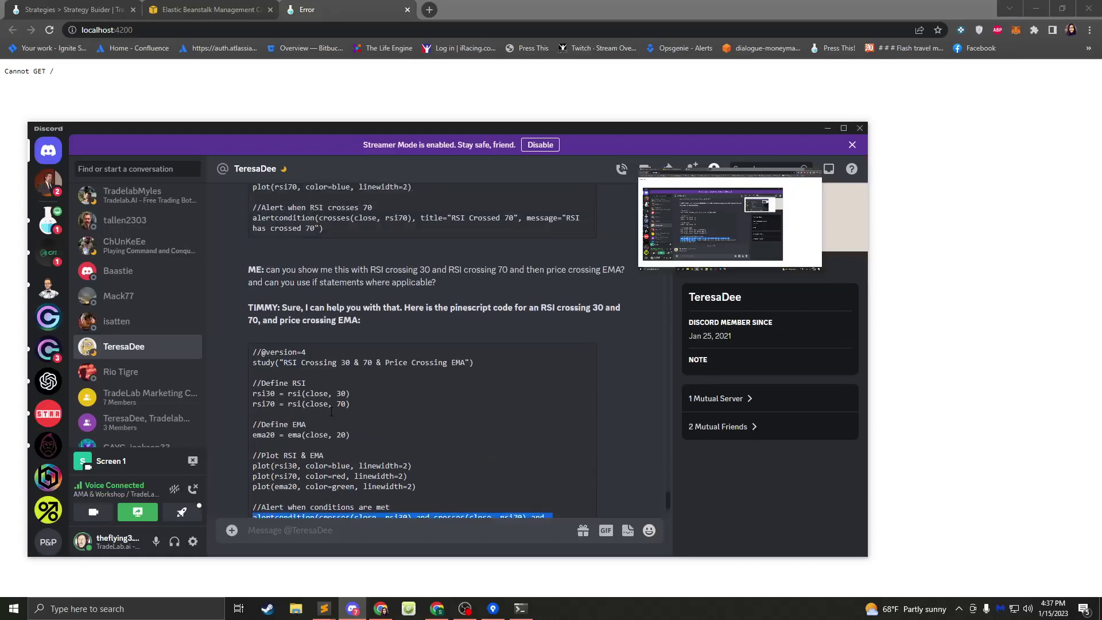
pyautogui.moveTo(451, 300); pyautogui.dragTo(262, 289)
pyautogui.click(382, 288)
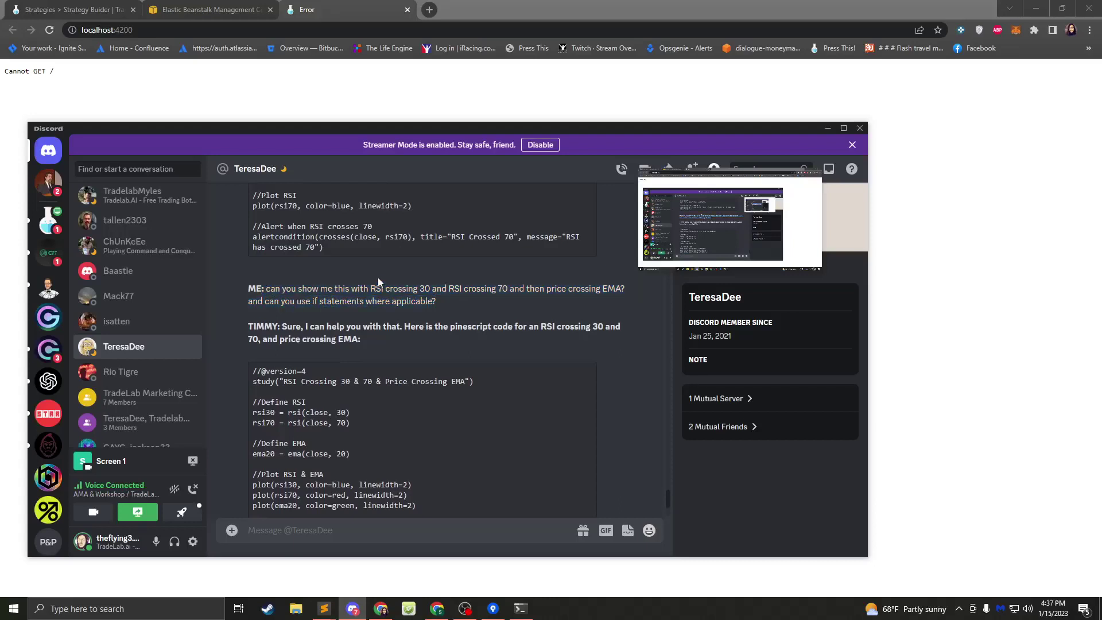
pyautogui.moveTo(336, 289); pyautogui.dragTo(337, 313)
pyautogui.scroll(-3, 338, 313)
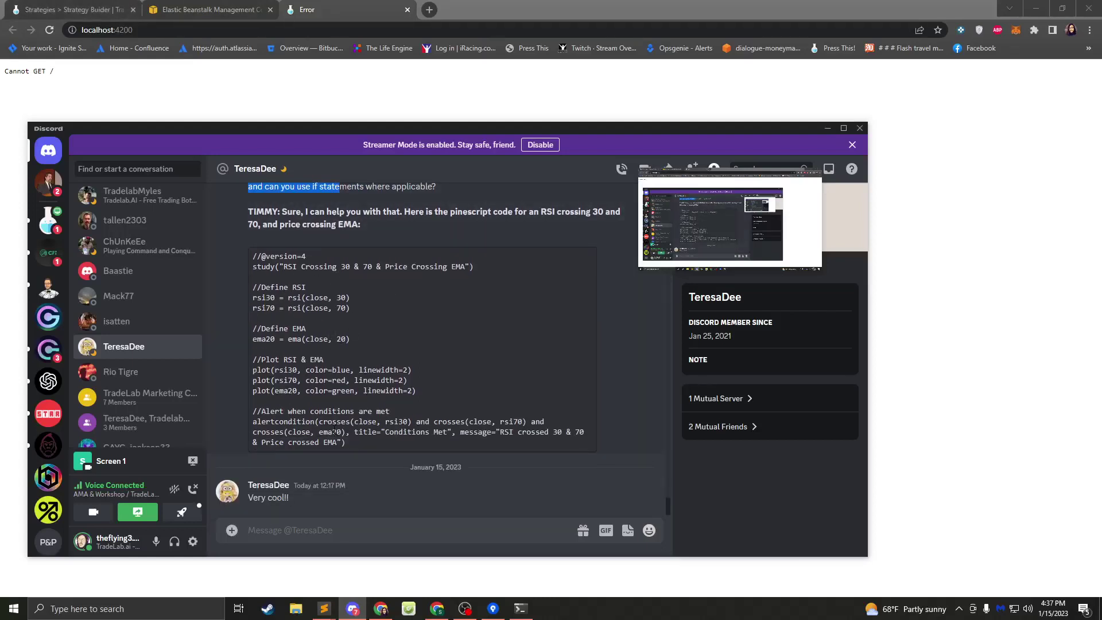
pyautogui.moveTo(373, 447); pyautogui.dragTo(265, 425)
pyautogui.click(311, 382)
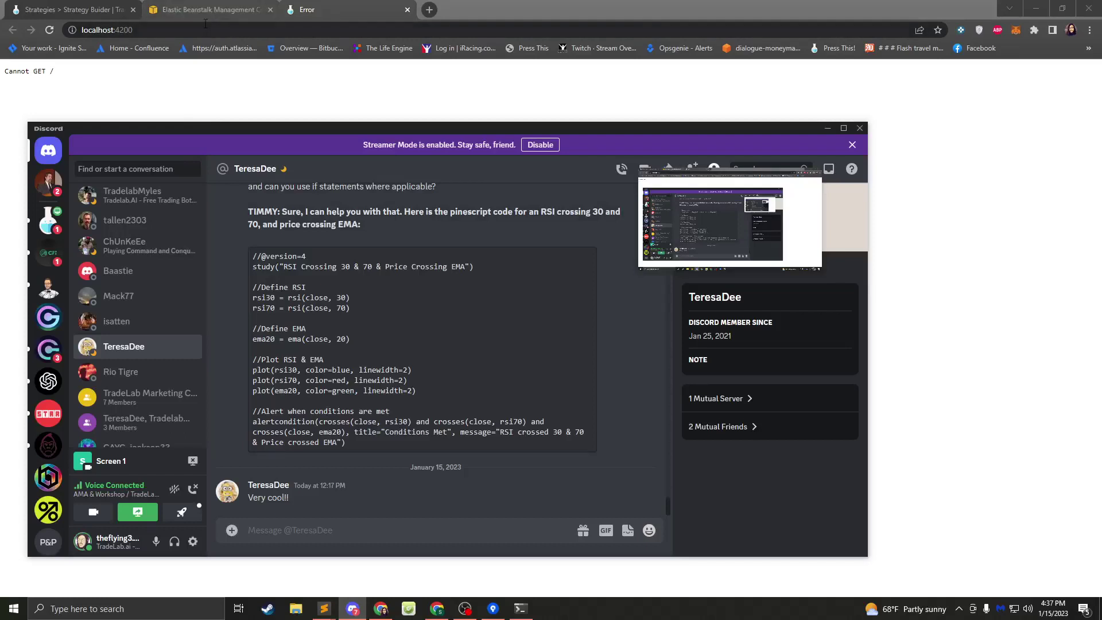
pyautogui.click(51, 30)
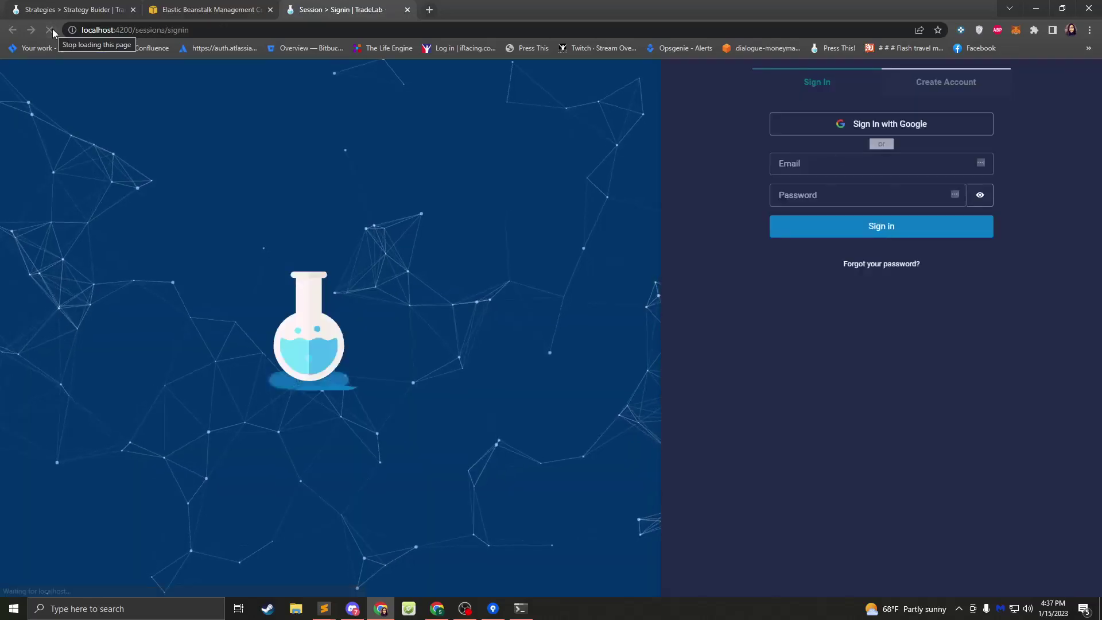
# - Try signing in to local TradeLab, skip account recovery, then switch to the dev-server terminal
pyautogui.click(796, 235)
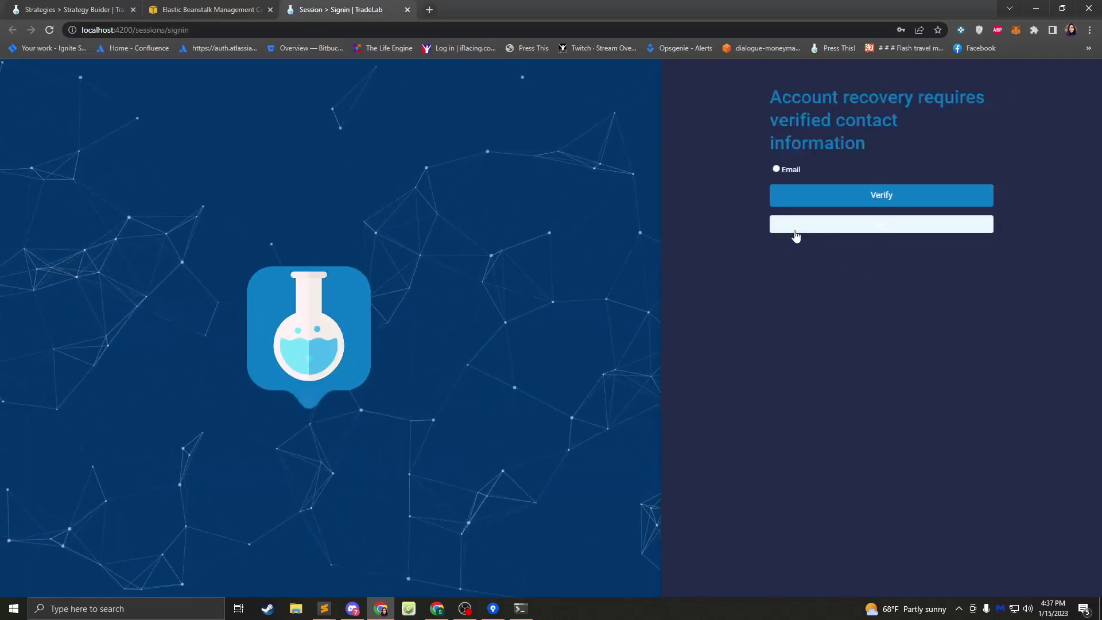
pyautogui.click(796, 229)
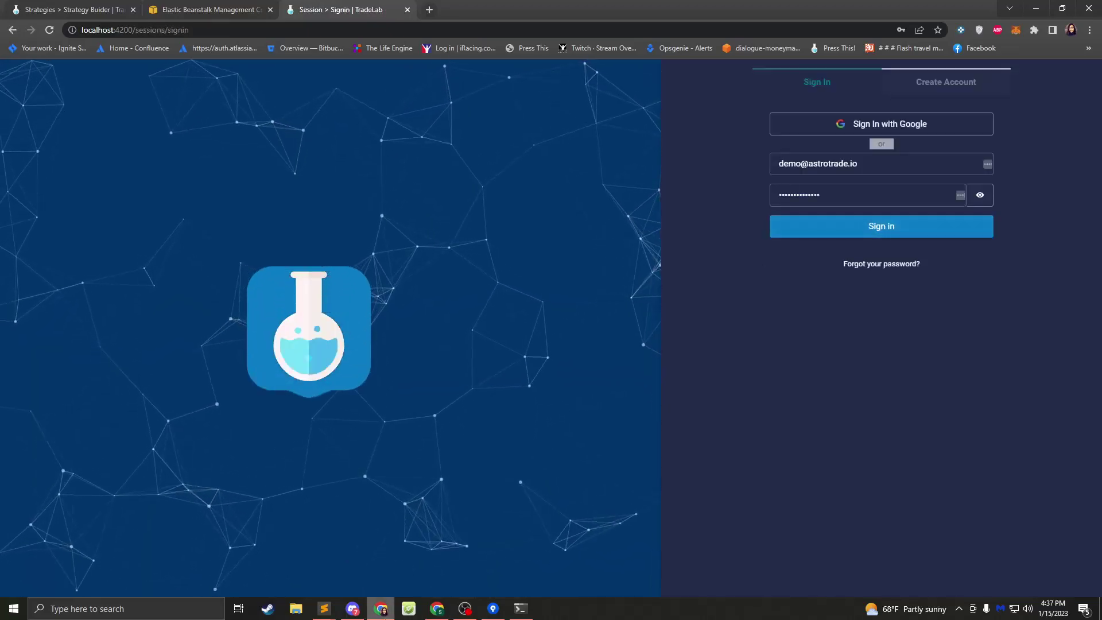
pyautogui.click(520, 609)
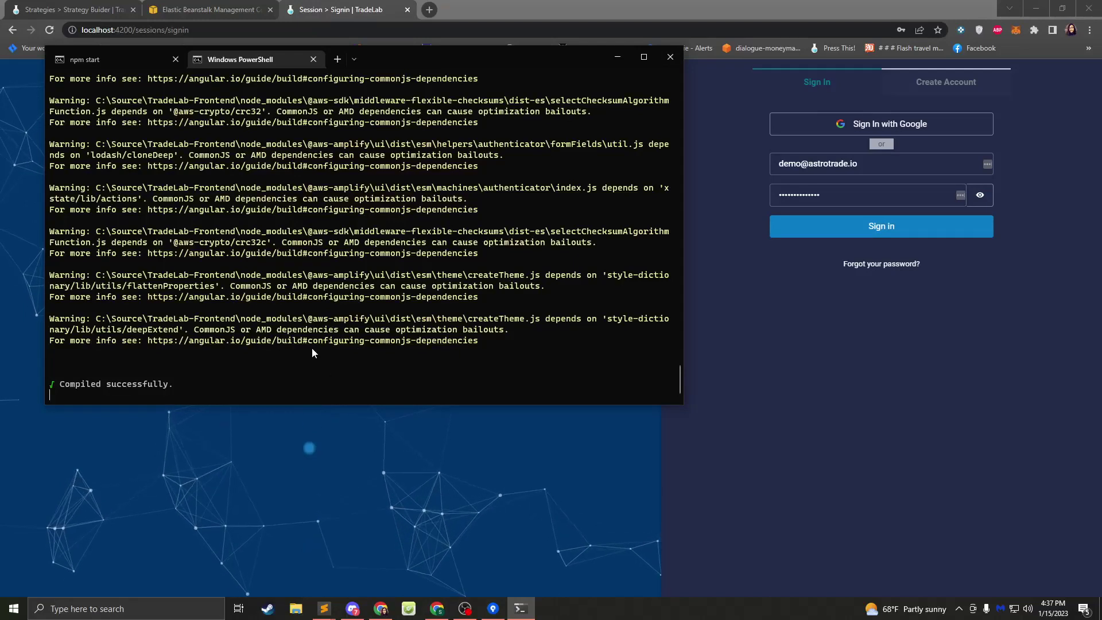
# - Stop the frontend dev server and restart it with npm start from its project directory
pyautogui.hotkey('ctrl', 'c')
pyautogui.hotkey('ctrl', 'c')
pyautogui.press('Return')
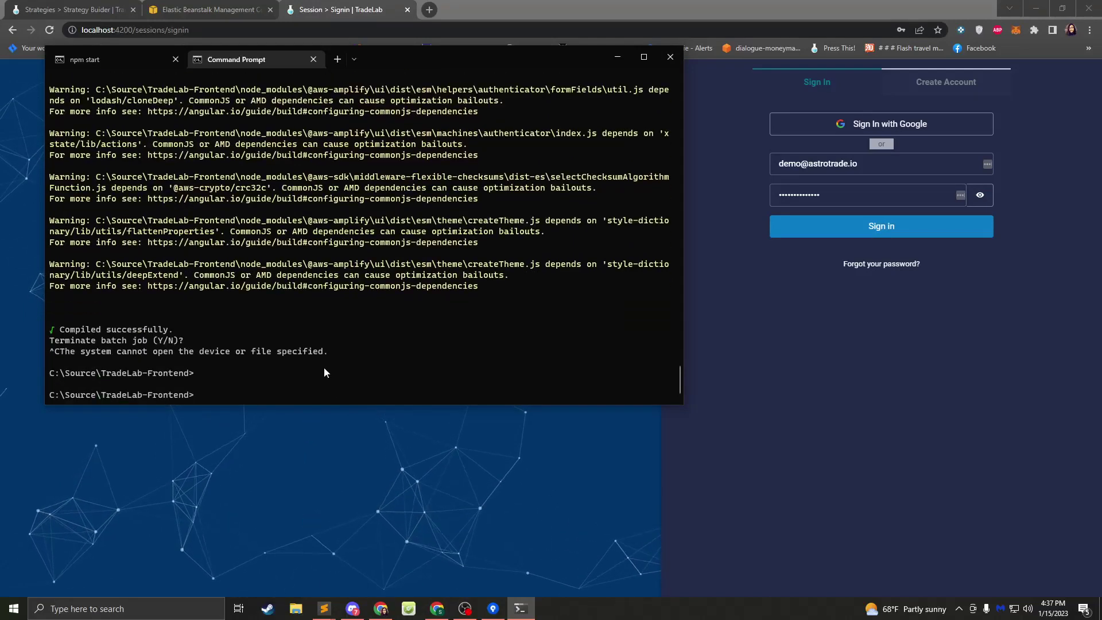
pyautogui.press('Up')
pyautogui.press('BackSpace')
pyautogui.press('BackSpace')
pyautogui.press('BackSpace')
pyautogui.press('BackSpace')
pyautogui.press('BackSpace')
pyautogui.press('BackSpace')
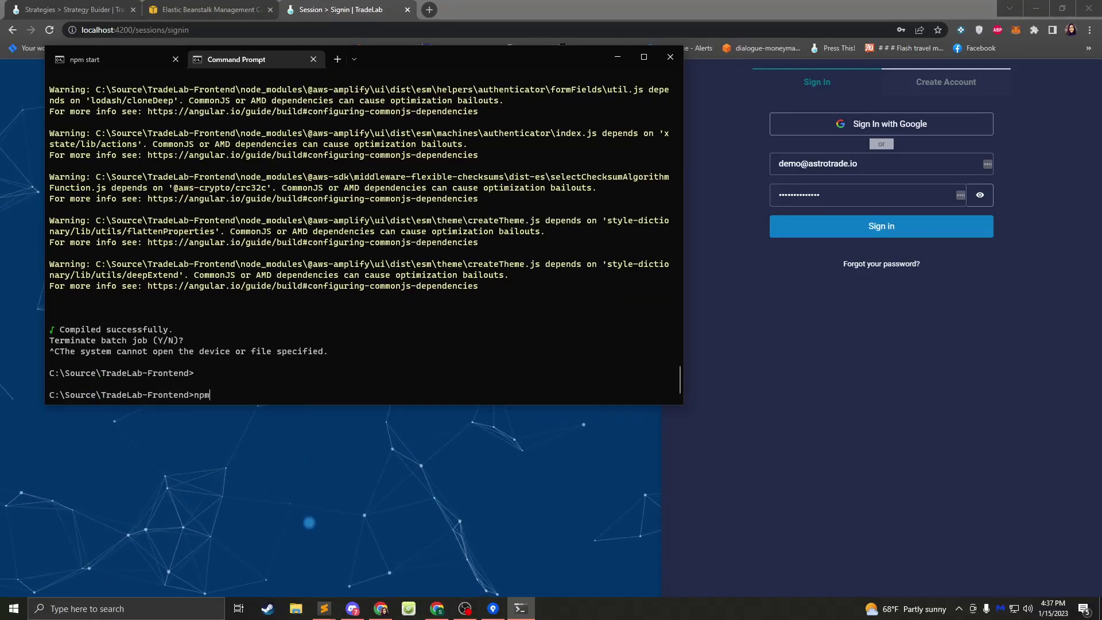
pyautogui.press('BackSpace')
pyautogui.press('BackSpace')
pyautogui.press('BackSpace')
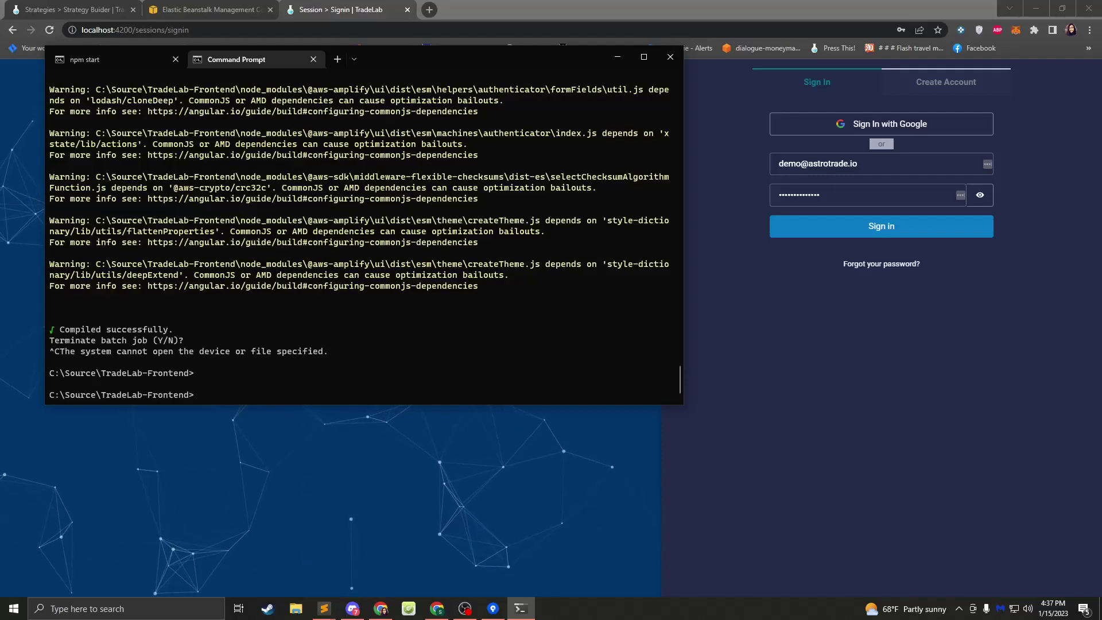
pyautogui.press('Up')
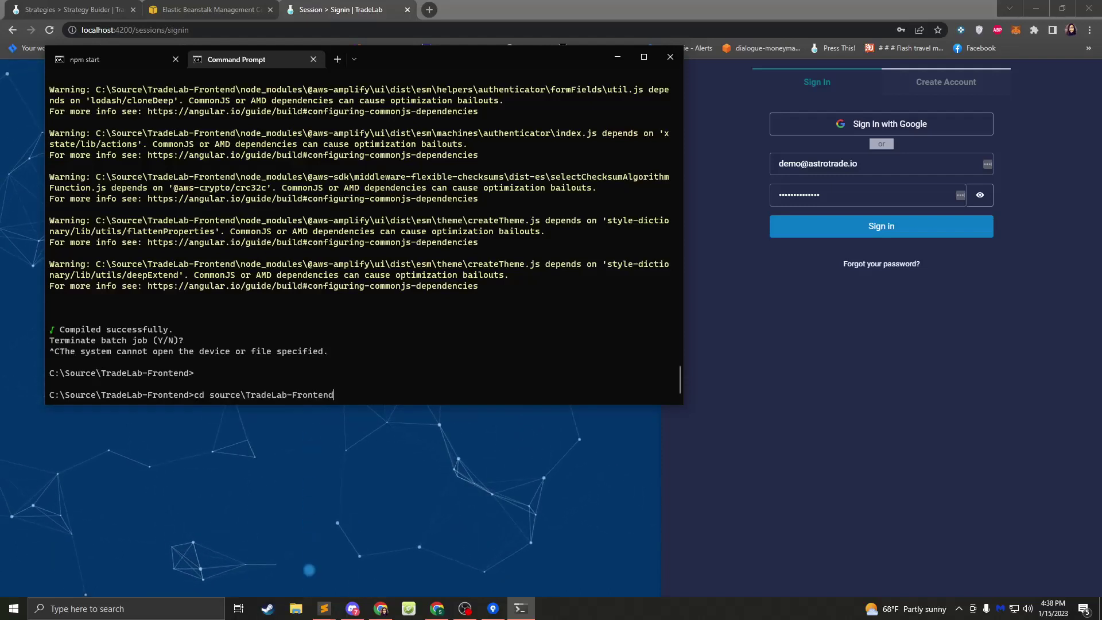
pyautogui.press('Return')
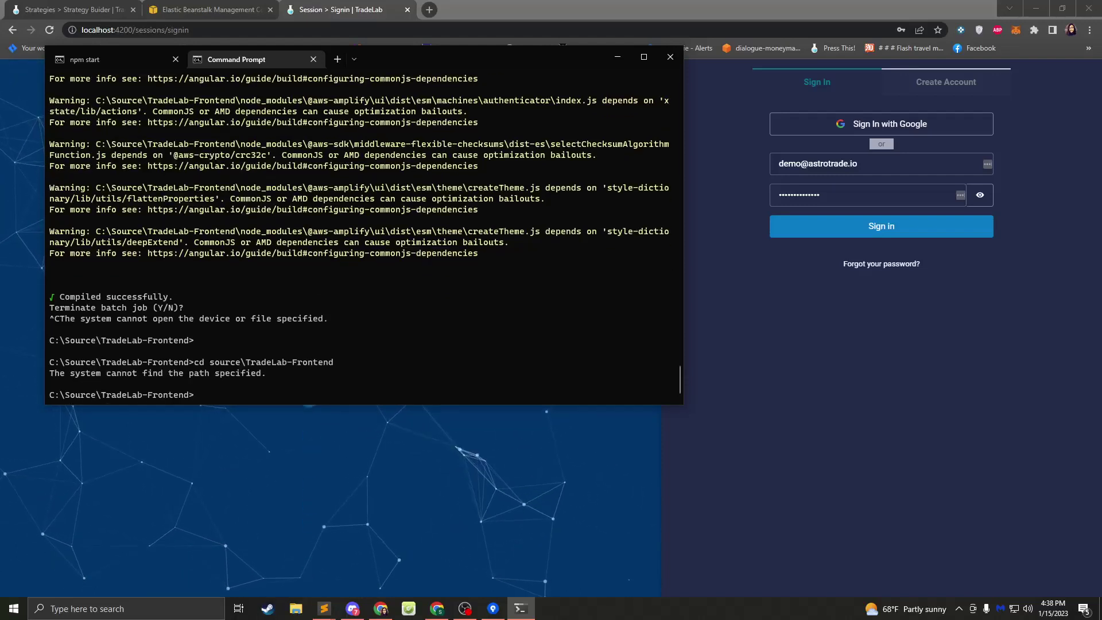
pyautogui.write('npm start')
pyautogui.press('Return')
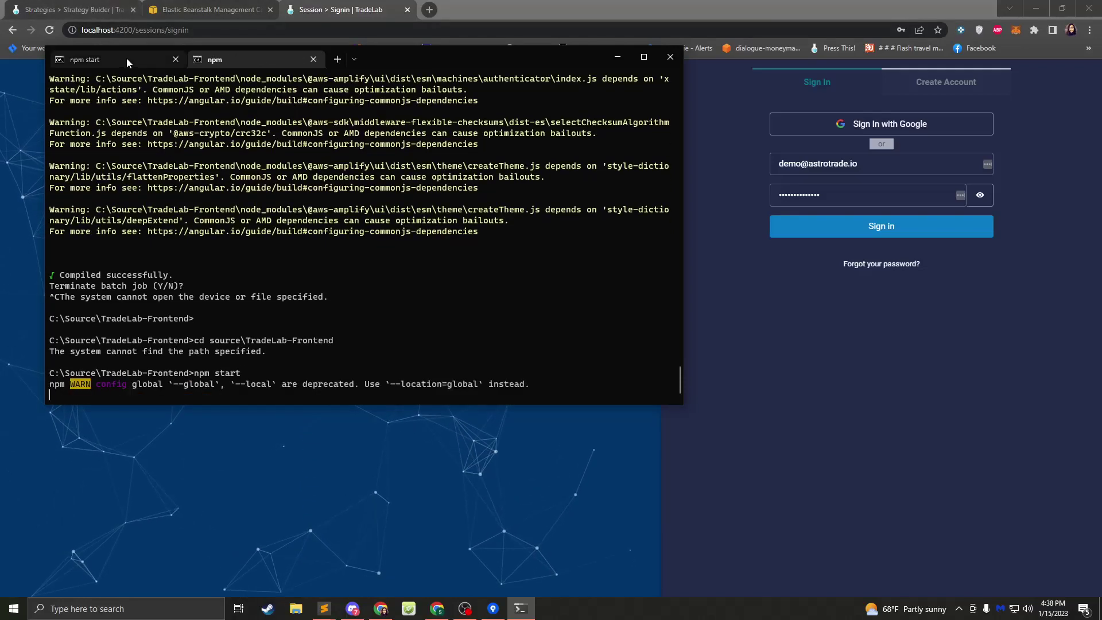
# - In the other terminal session, stop the backend server with Ctrl+C and type node
pyautogui.click(127, 59)
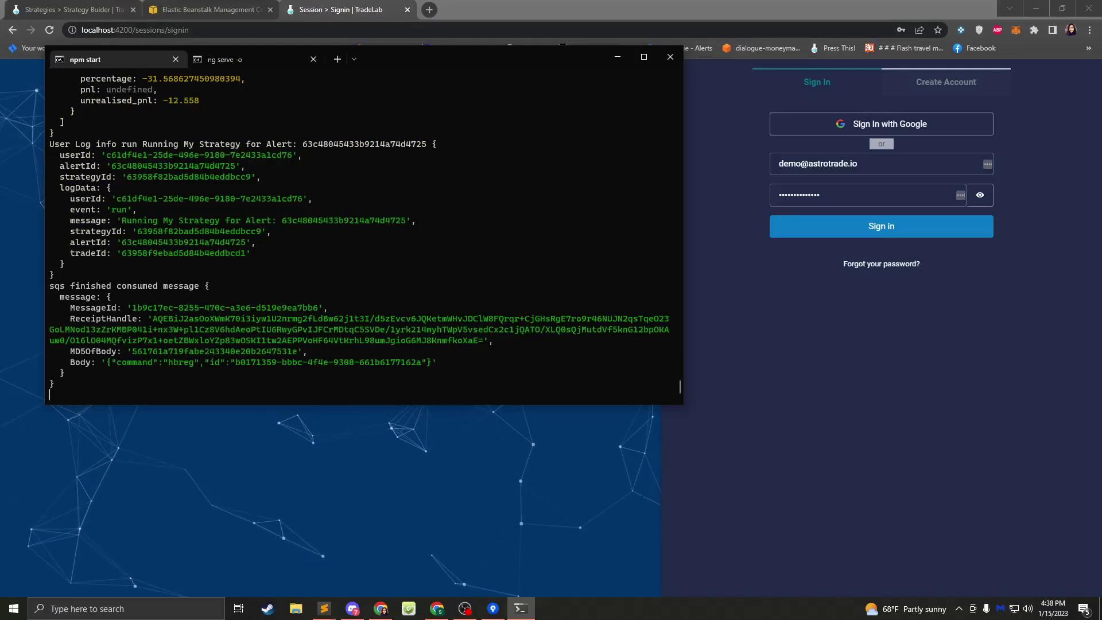
pyautogui.hotkey('ctrl', 'c')
pyautogui.hotkey('ctrl', 'c')
pyautogui.write('node')
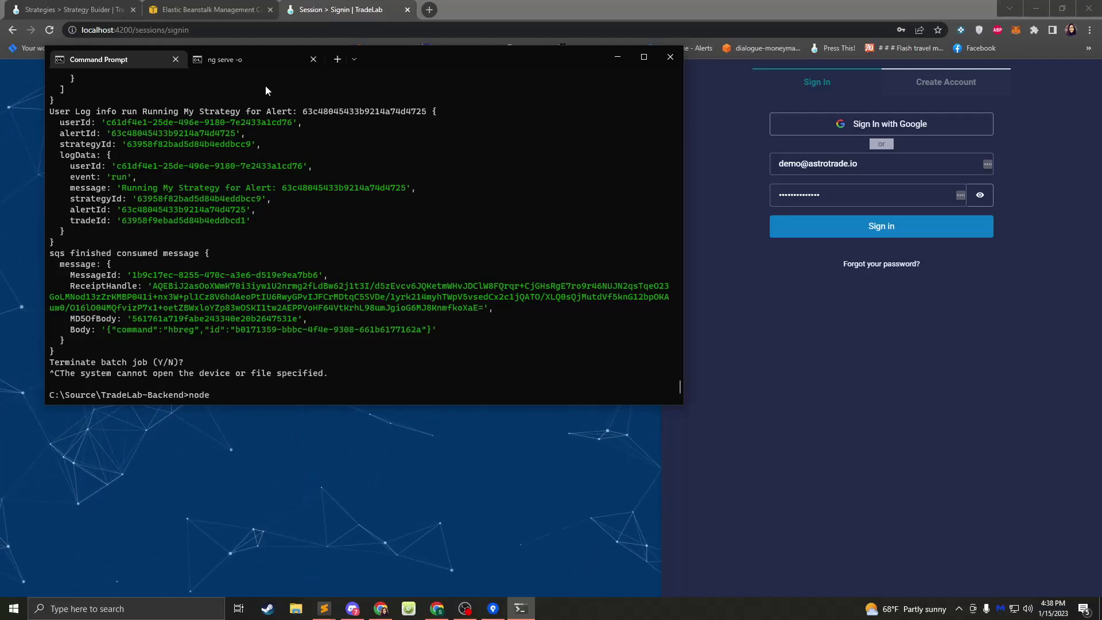
# - Run 'set prod=TRUE' and start the backend server again
pyautogui.press('BackSpace')
pyautogui.press('BackSpace')
pyautogui.press('BackSpace')
pyautogui.press('BackSpace')
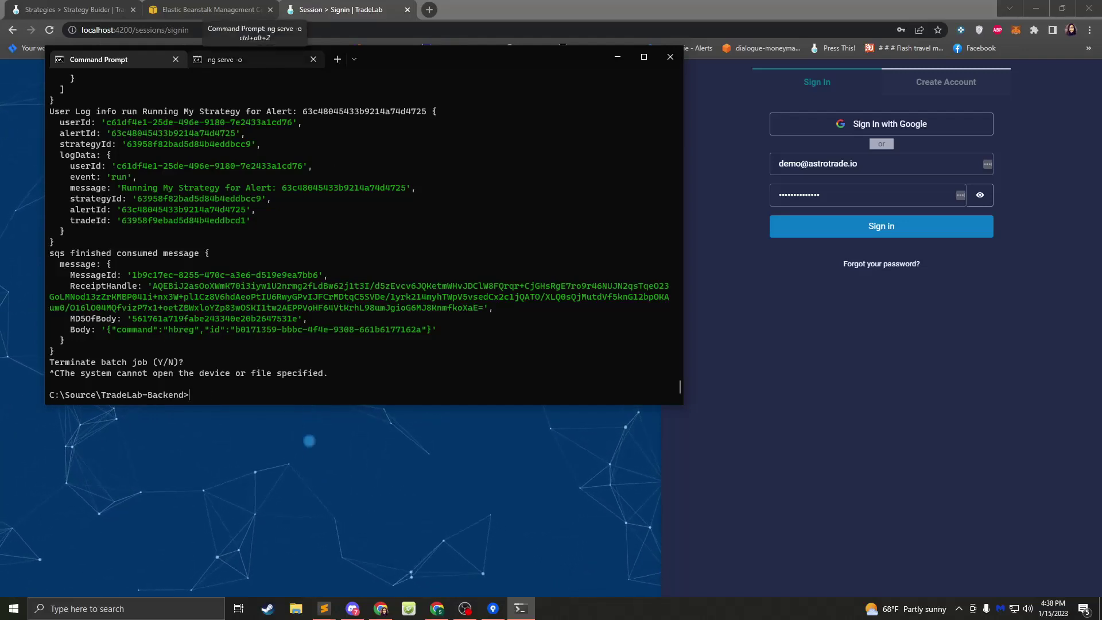
pyautogui.write('set prod=T')
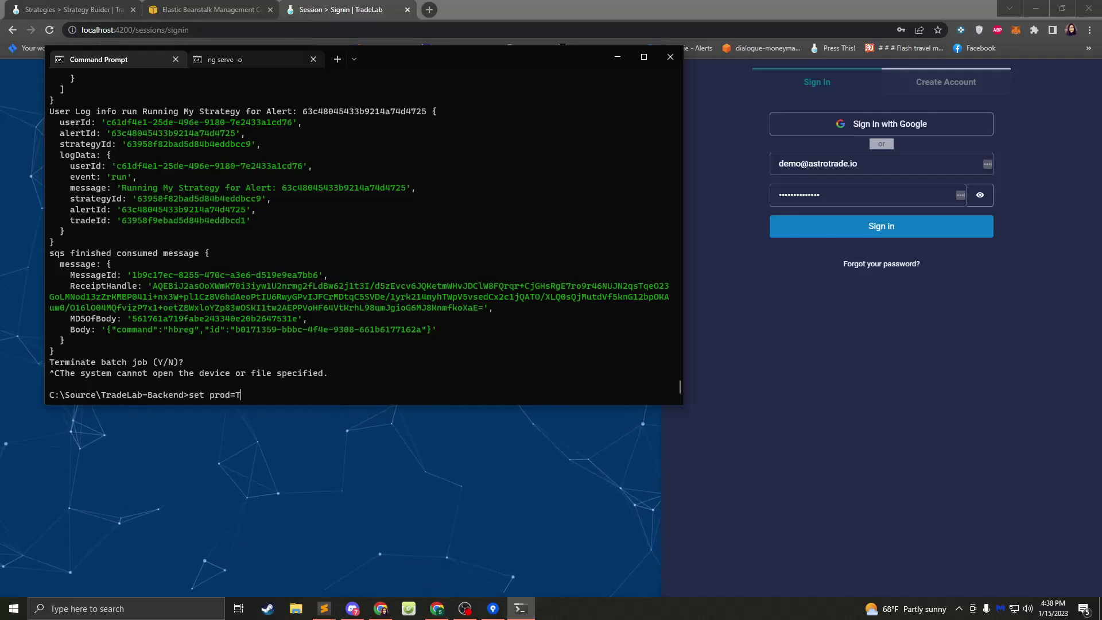
pyautogui.write('RUE')
pyautogui.press('Return')
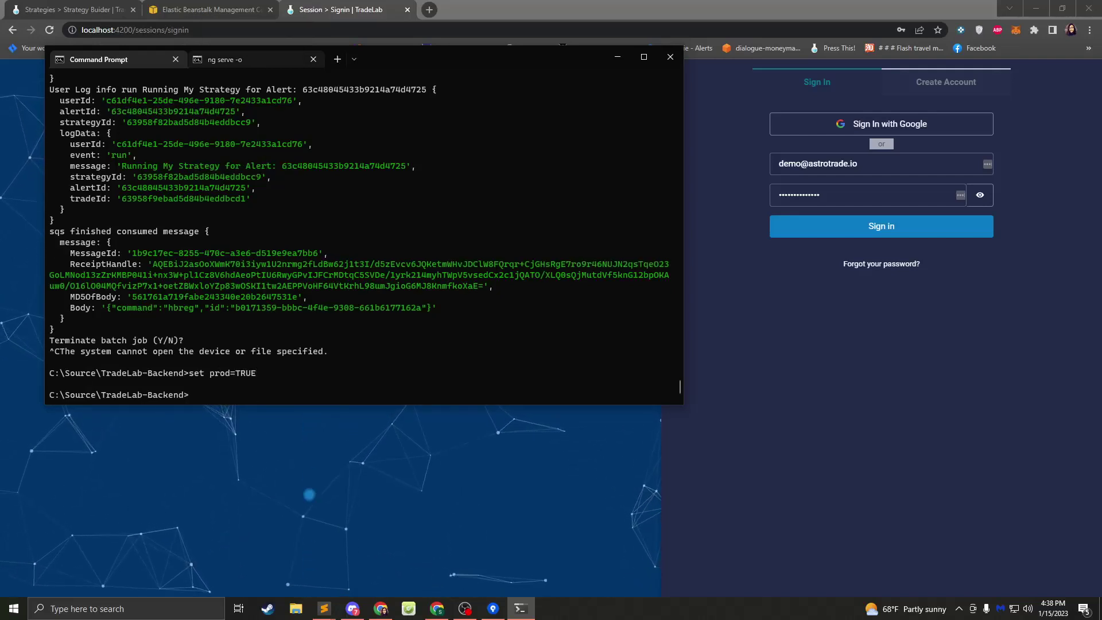
pyautogui.write('nom')
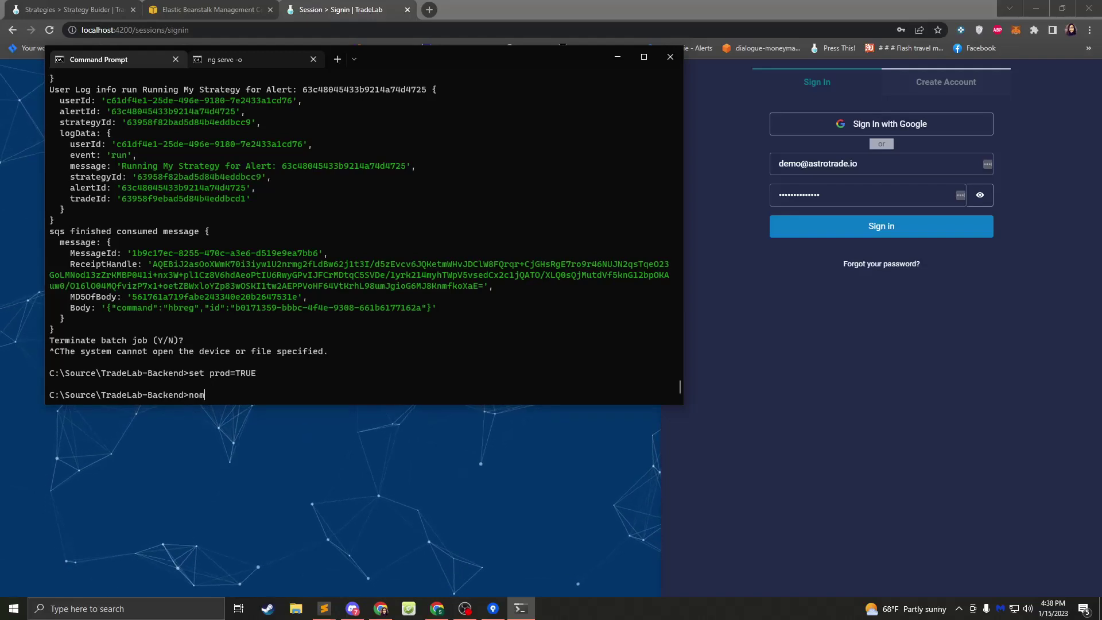
pyautogui.write(' start')
pyautogui.press('Return')
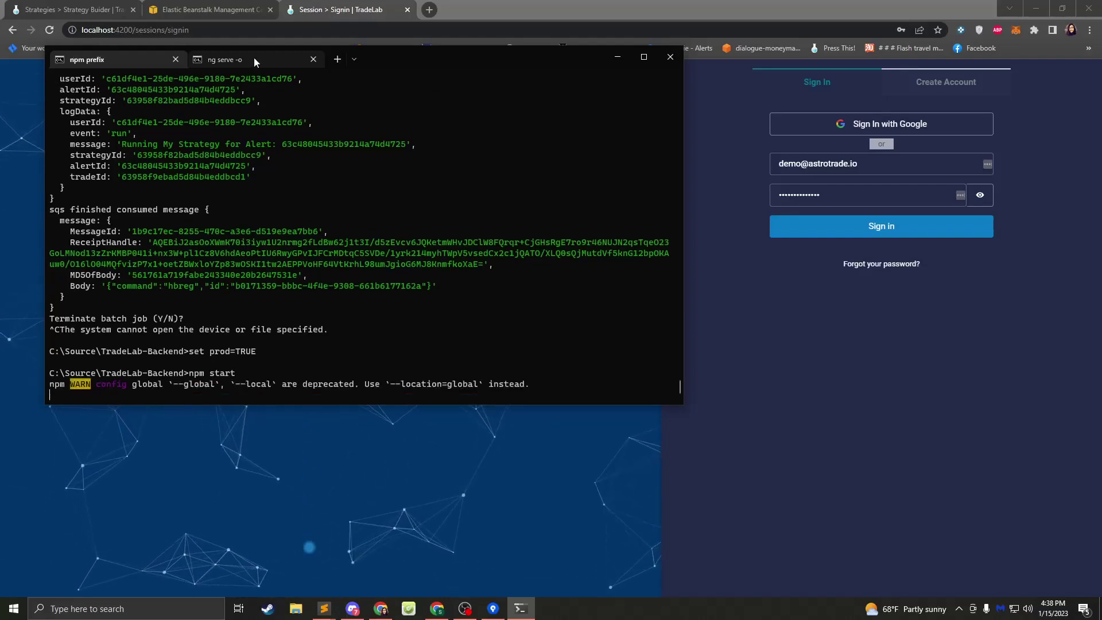
# - Compare the frontend build output with the restarted backend server's output
pyautogui.click(266, 61)
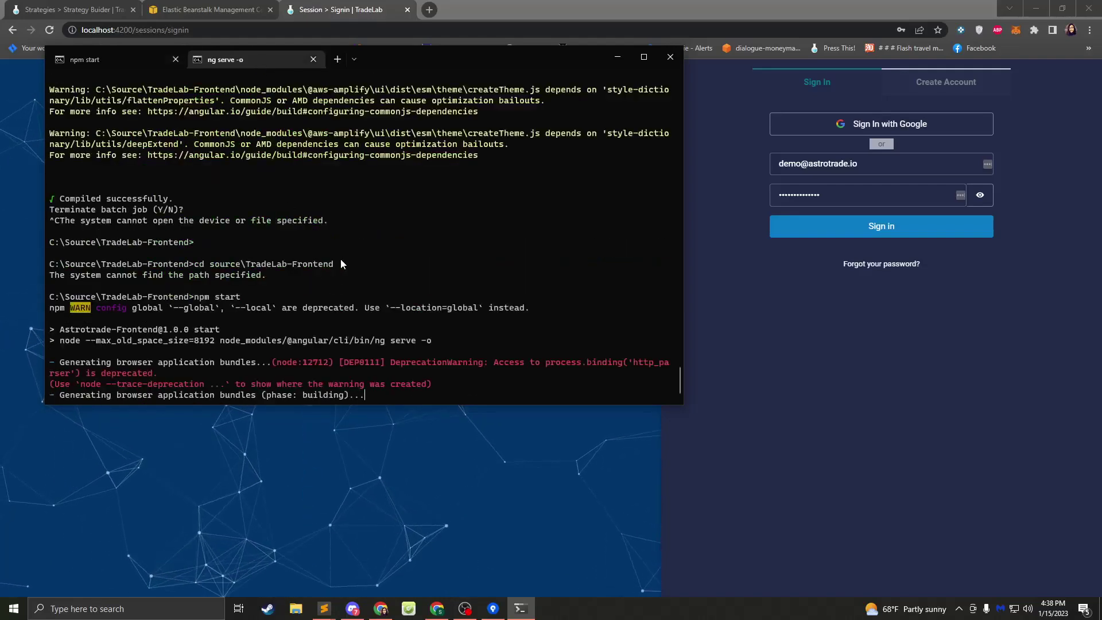
pyautogui.click(119, 64)
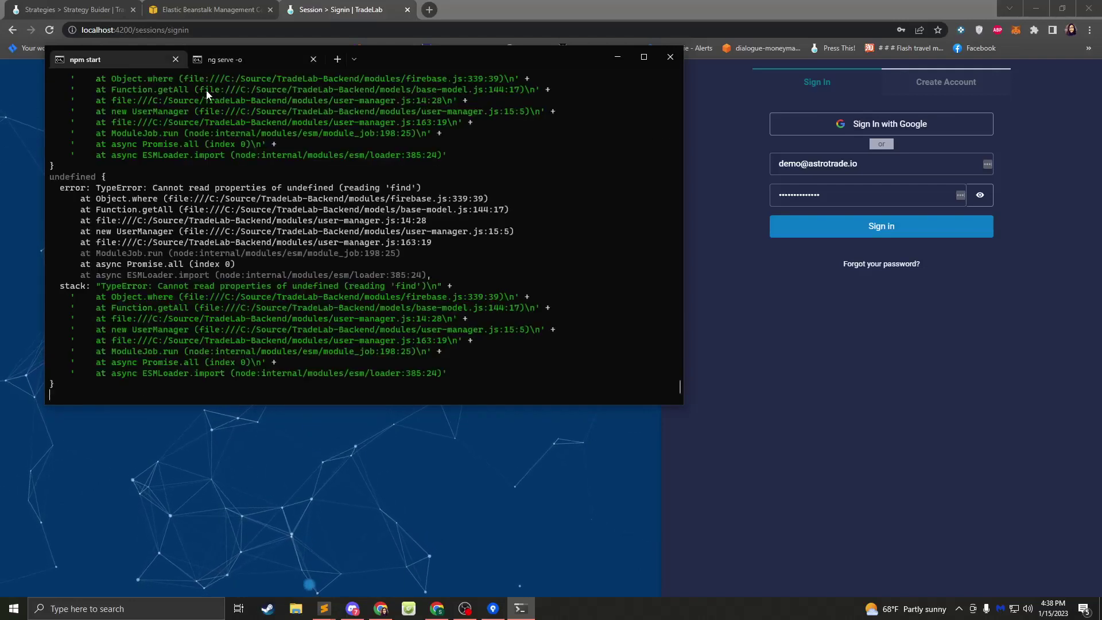
pyautogui.click(233, 58)
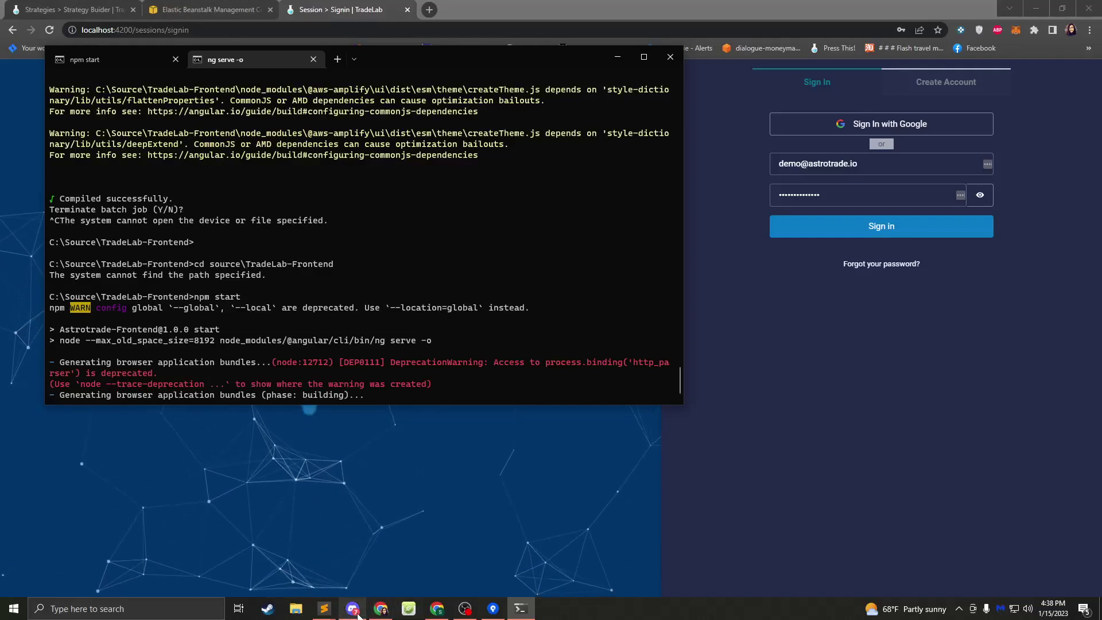
pyautogui.moveTo(356, 613)
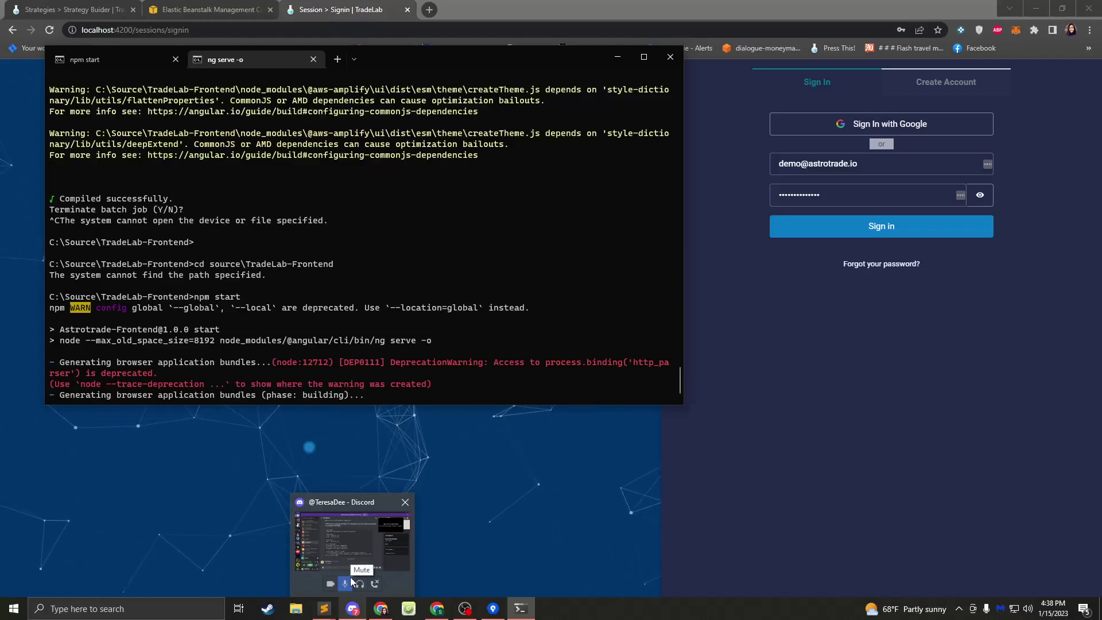
# - View the TradeLab-Backend repository's commit History in Sourcetree, then Alt+Tab away
pyautogui.click(497, 613)
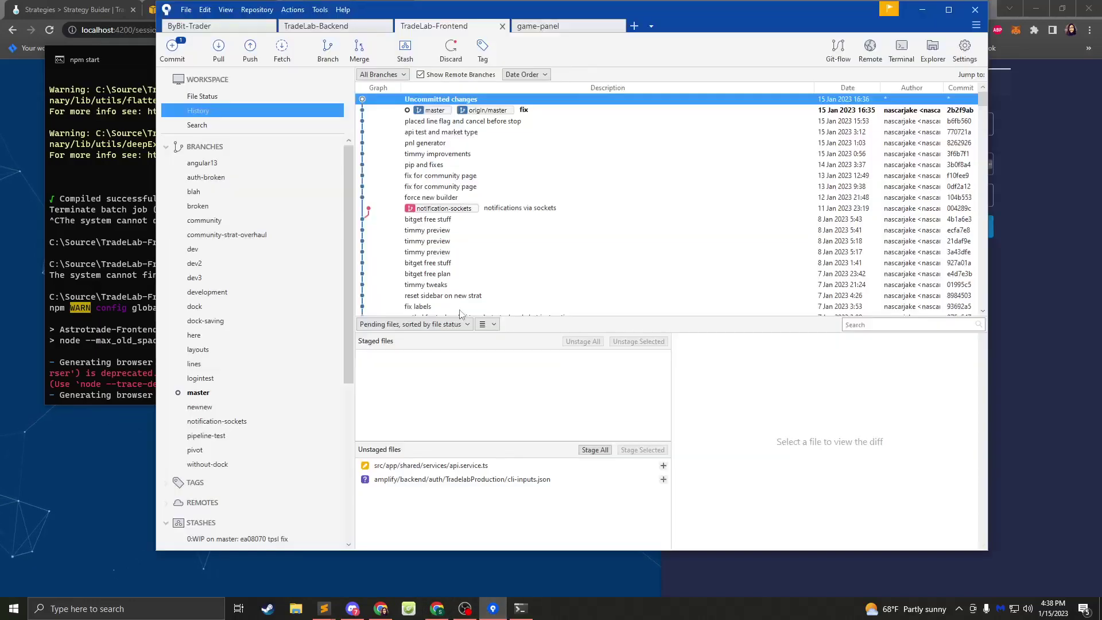
pyautogui.click(326, 26)
pyautogui.click(212, 111)
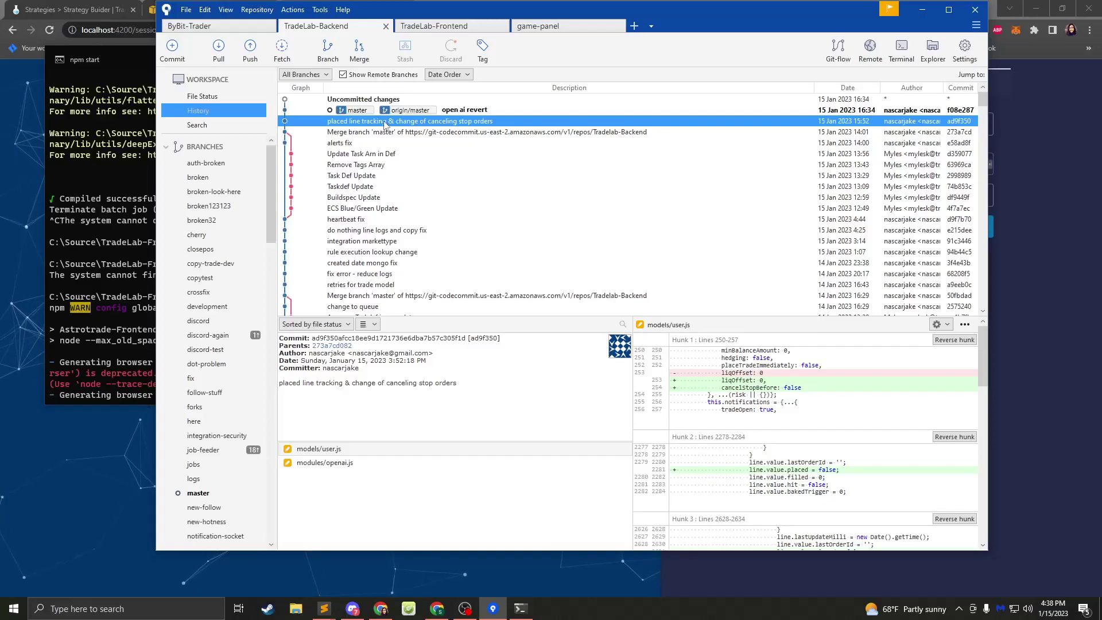
pyautogui.hotkey('alt', 'Tab')
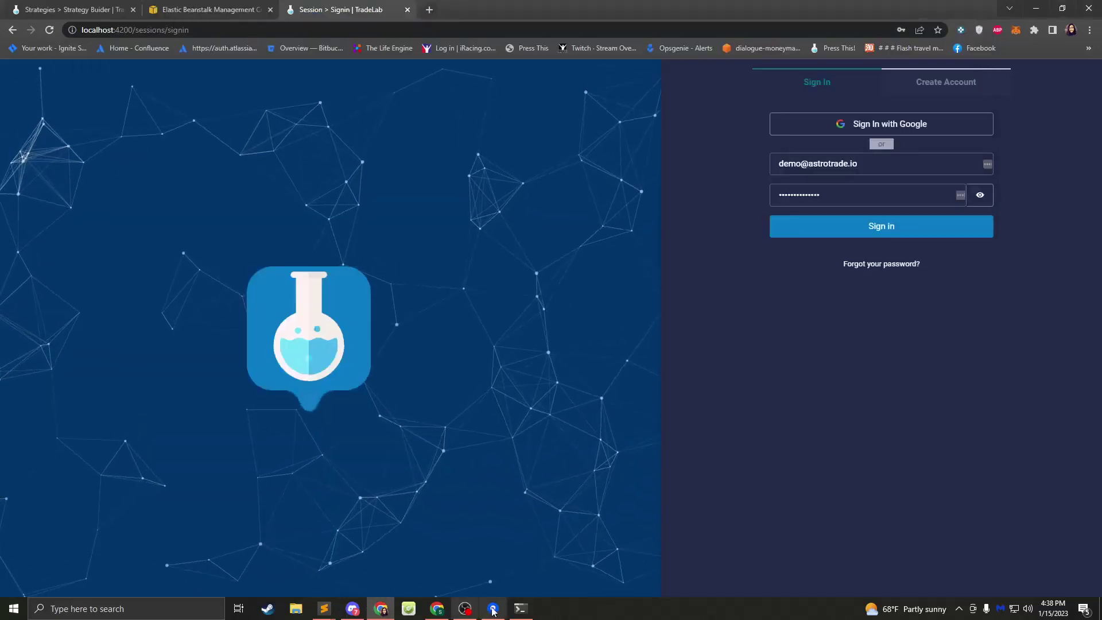
# - Reload the live Strategy Builder page, view its Risk Management settings, then return to the local Signin tab
pyautogui.click(521, 608)
pyautogui.click(84, 7)
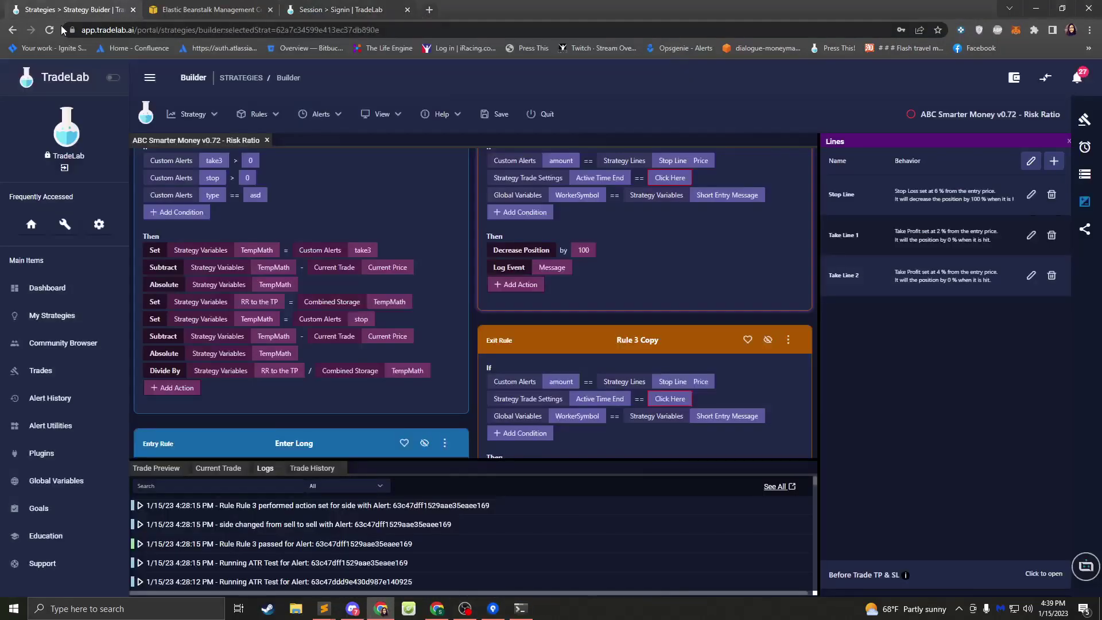
pyautogui.click(49, 31)
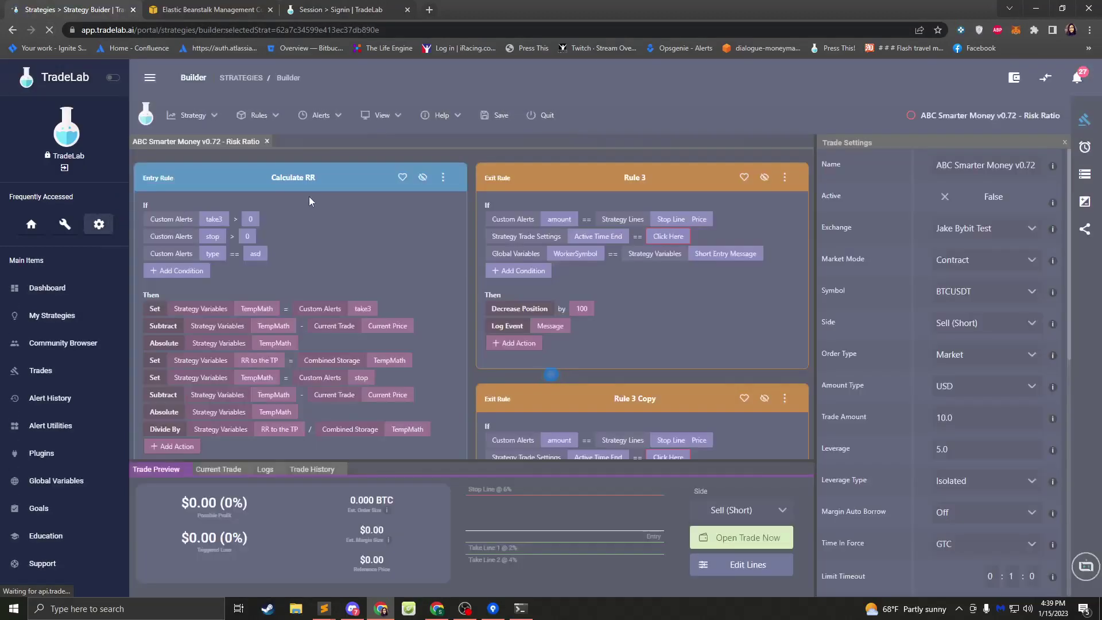
pyautogui.click(99, 225)
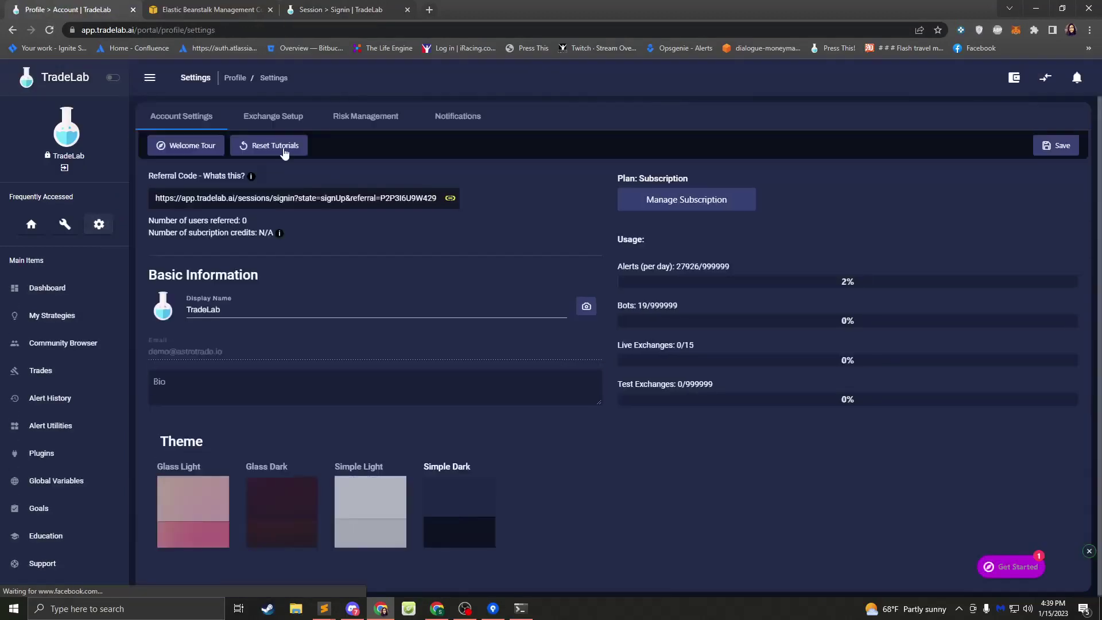
pyautogui.click(366, 117)
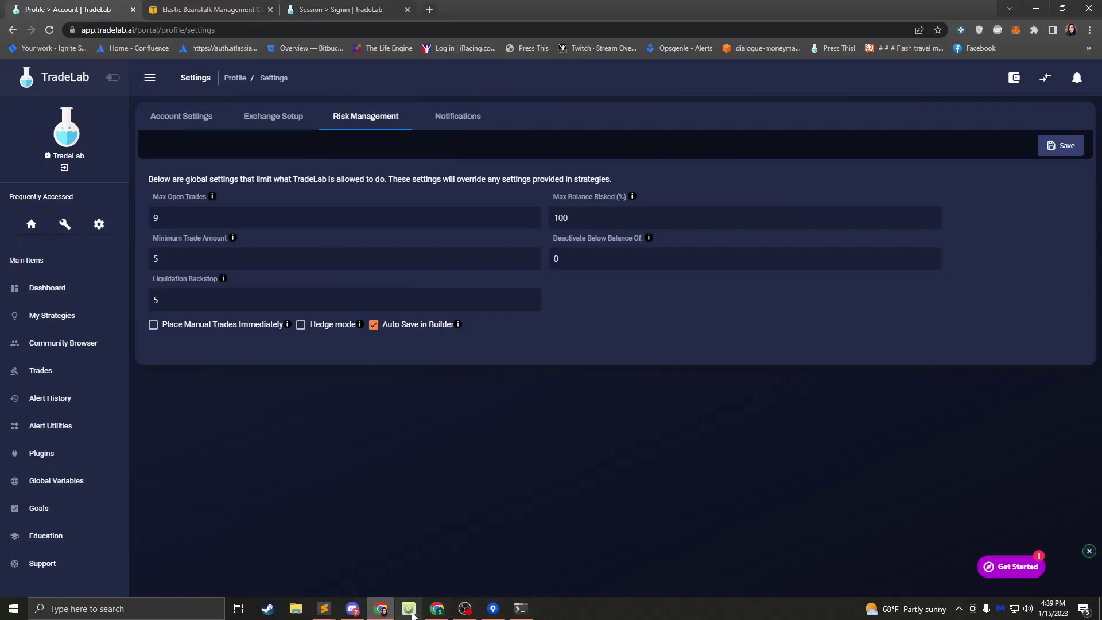
pyautogui.click(338, 8)
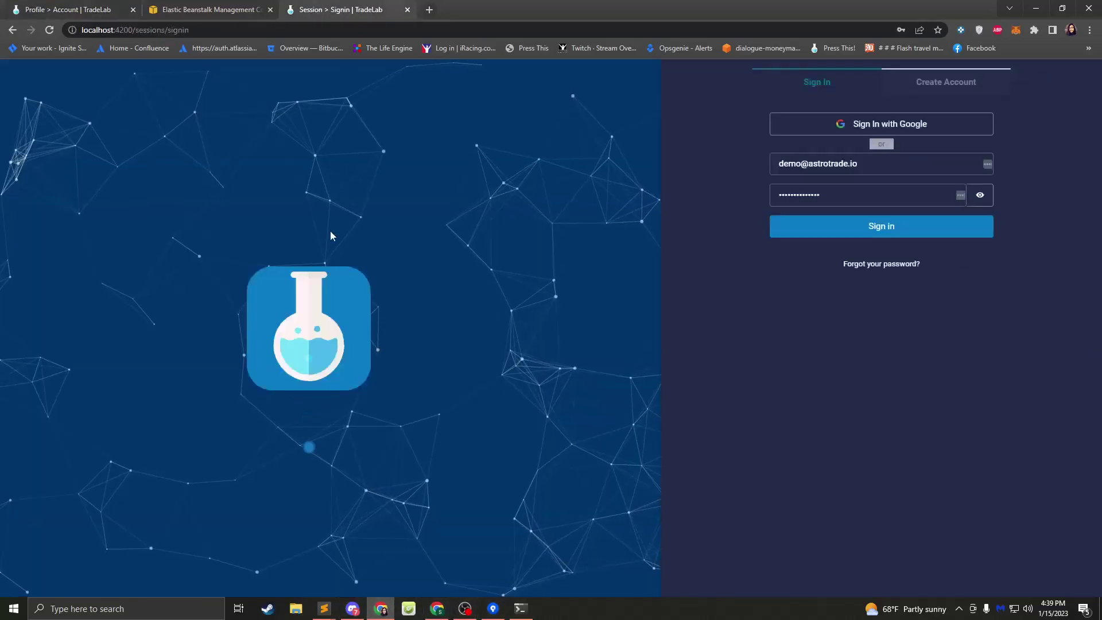
# - Sign in at localhost:4200 with the filled-in credentials and skip account recovery
pyautogui.click(521, 608)
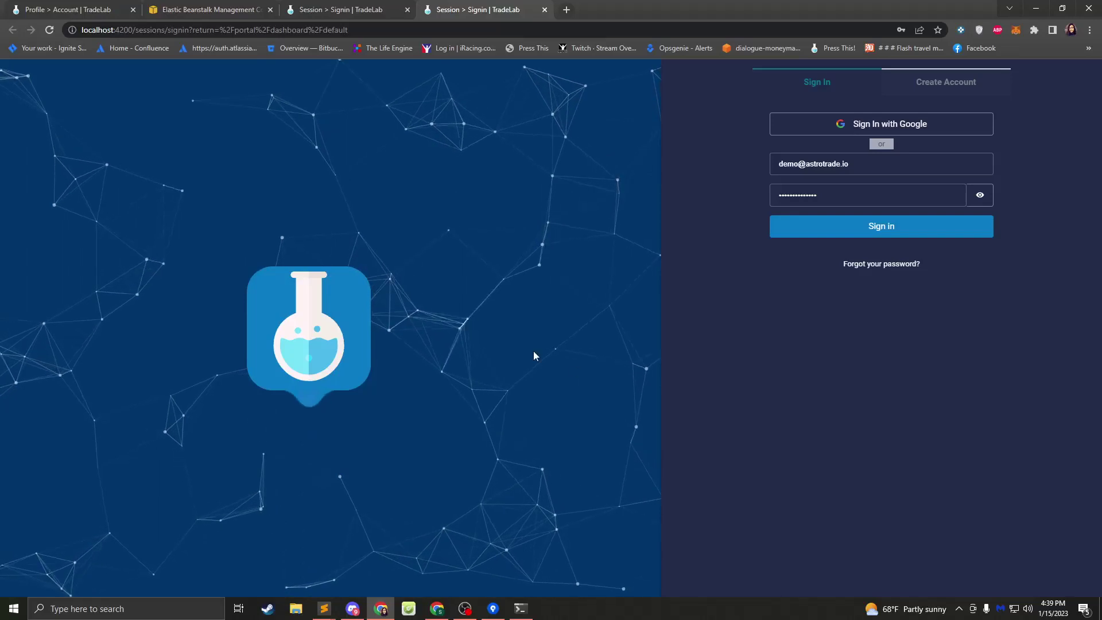
pyautogui.click(797, 236)
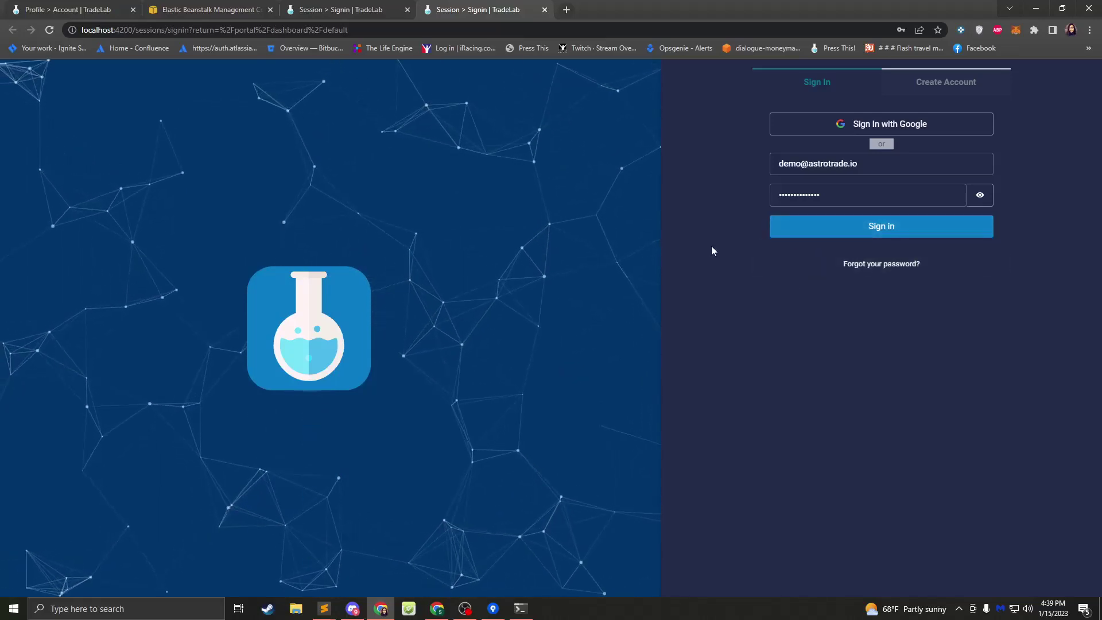
pyautogui.click(849, 229)
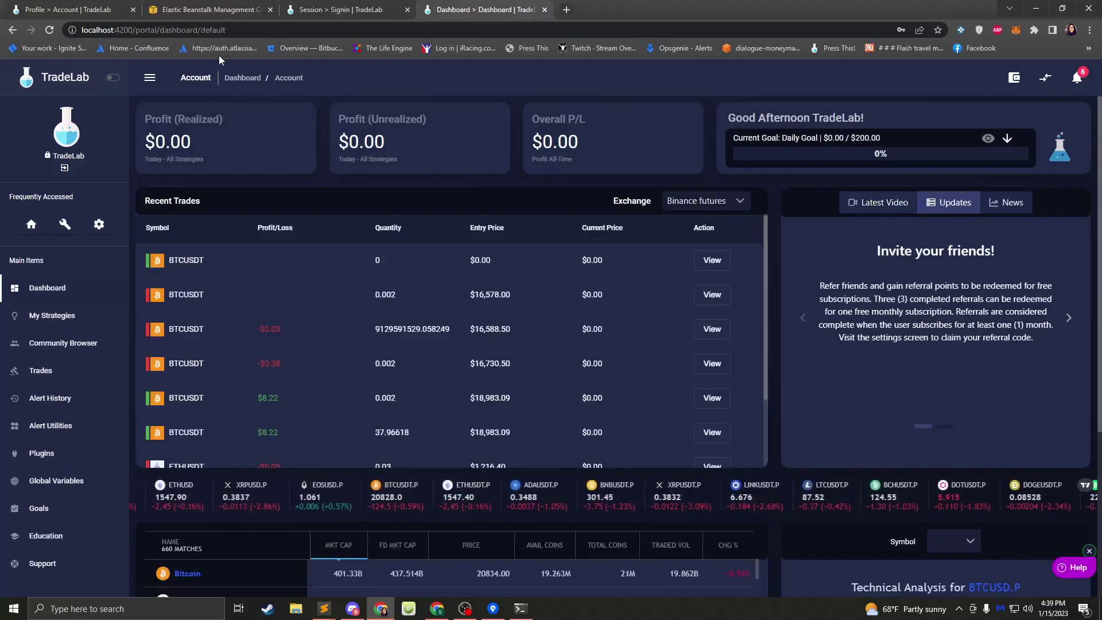
# - Open local Risk Management settings, select the Liquidation Backstop value, then go to My Strategies
pyautogui.click(114, 222)
pyautogui.click(364, 125)
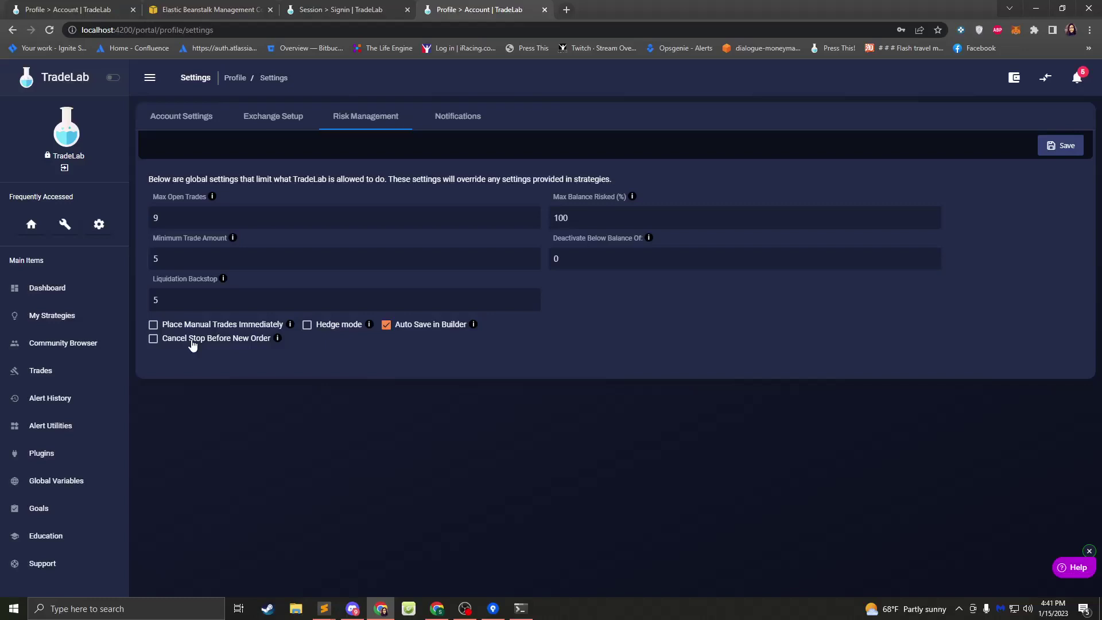
pyautogui.moveTo(183, 299); pyautogui.dragTo(94, 297)
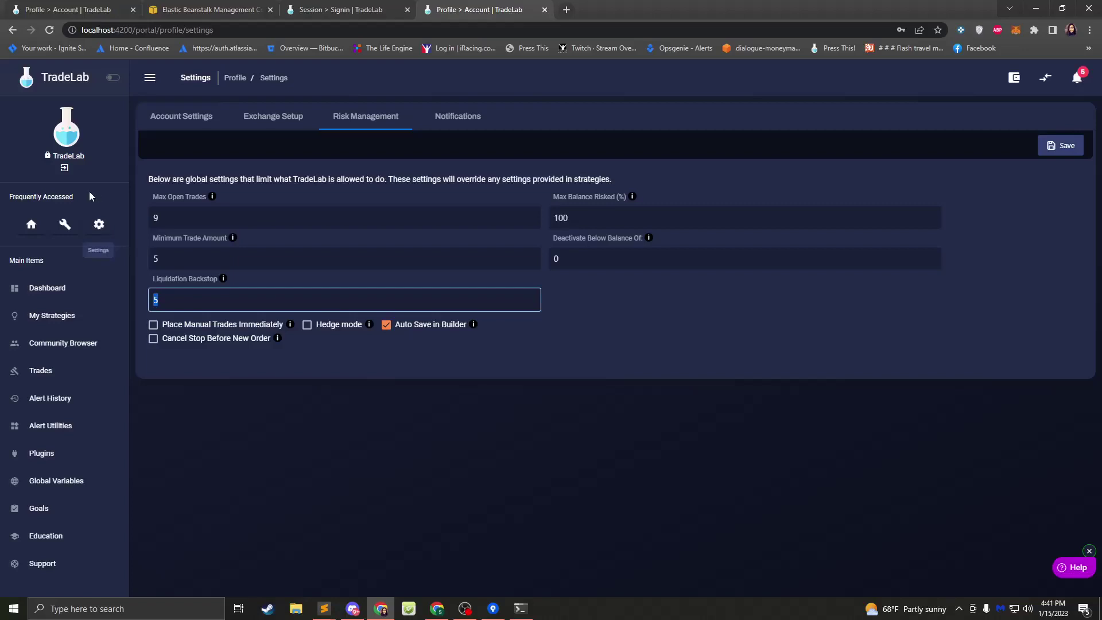
pyautogui.click(69, 316)
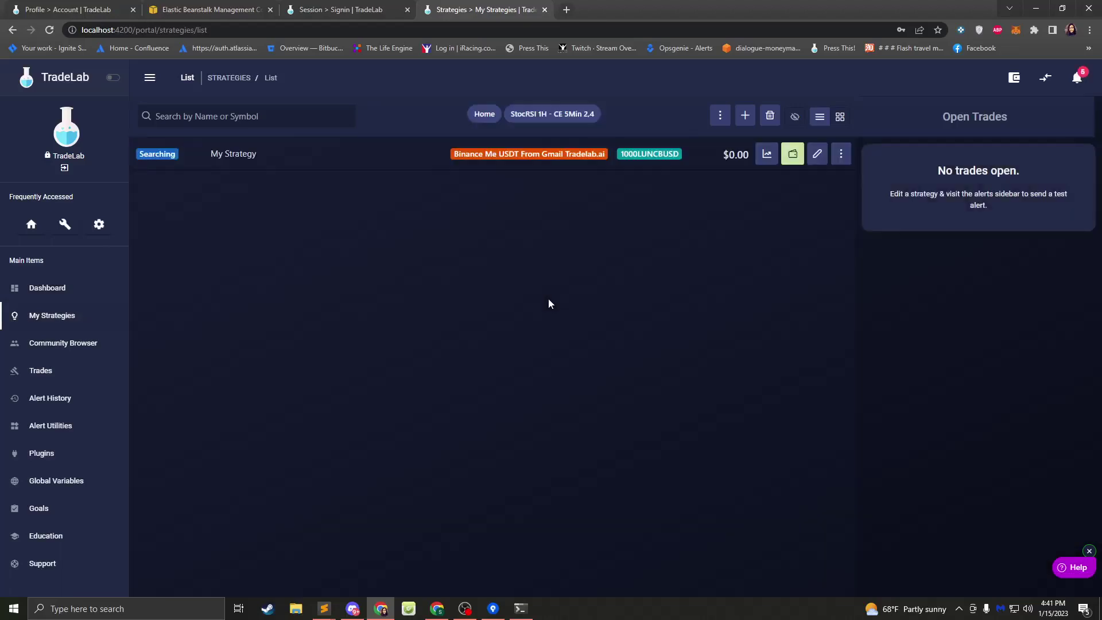
# - Open My Strategy, dismiss the setup walkthrough, select its Liquidation Backstop 0.0, then show the Lines panel
pyautogui.click(819, 155)
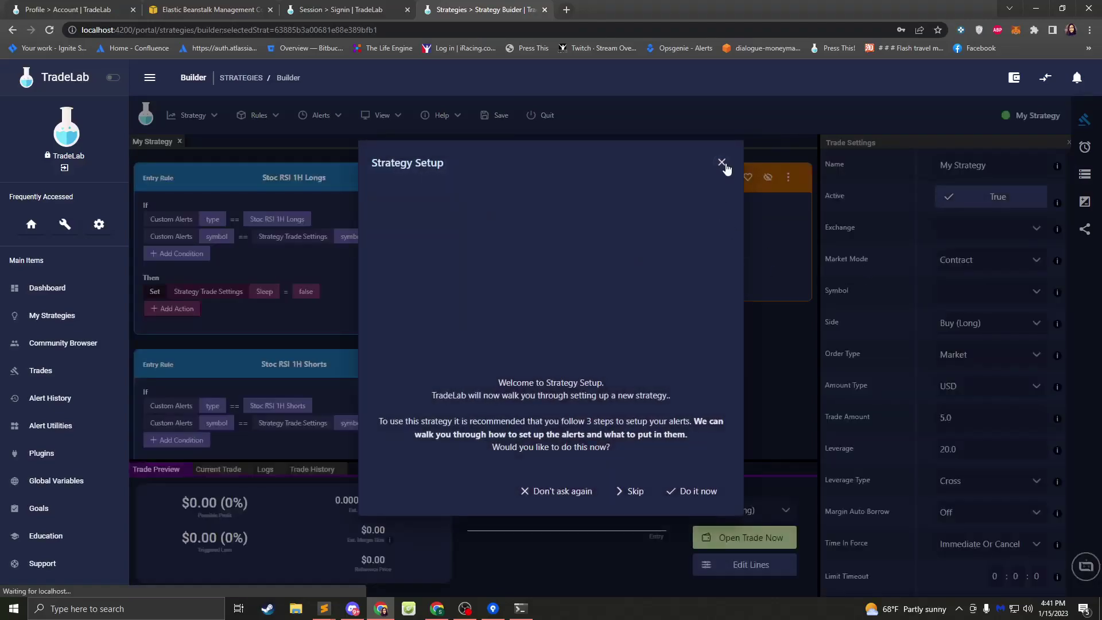
pyautogui.click(721, 163)
pyautogui.scroll(-5, 901, 366)
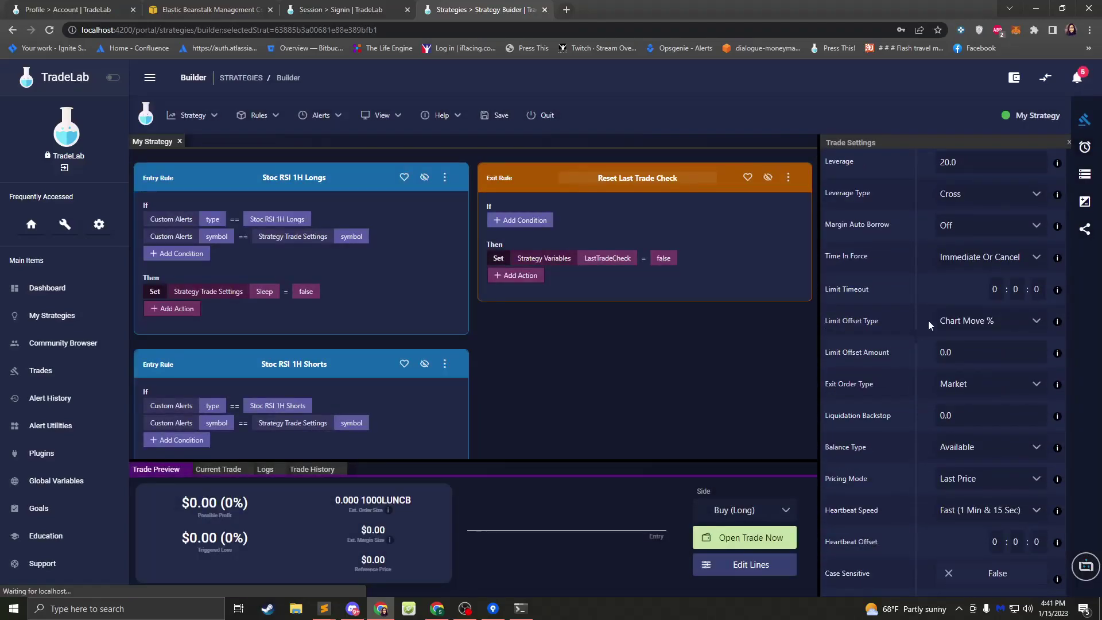
pyautogui.scroll(-4, 926, 322)
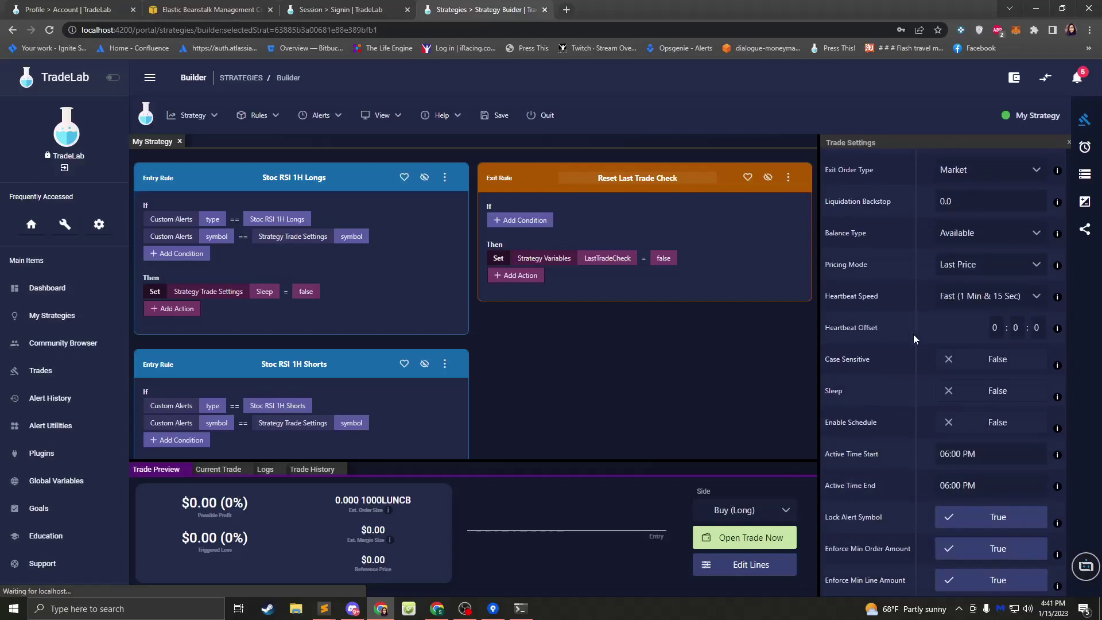
pyautogui.scroll(2, 914, 334)
pyautogui.click(960, 305)
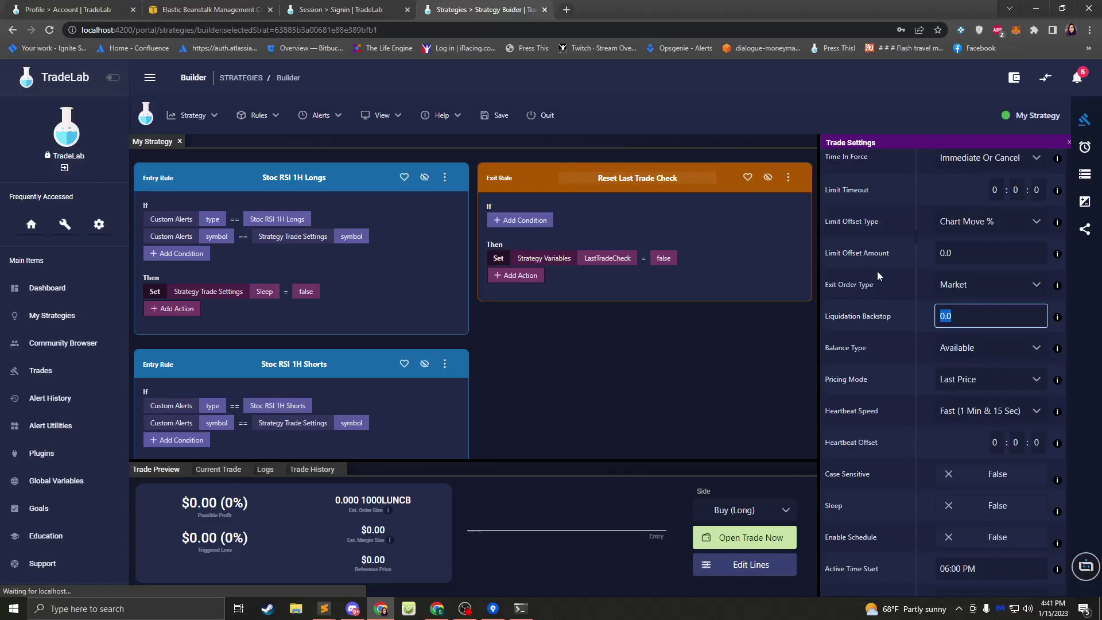
pyautogui.click(1085, 201)
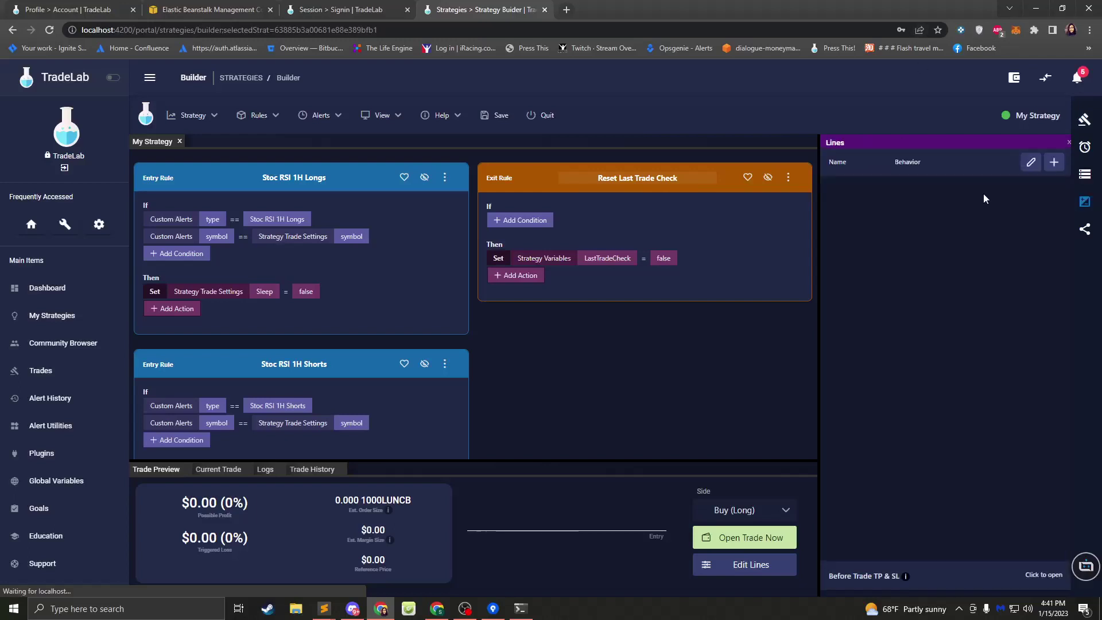
# - Abandon a new Stop Loss line without adding it, then bring SourceTree's TradeLab-Backend history forward
pyautogui.click(1054, 162)
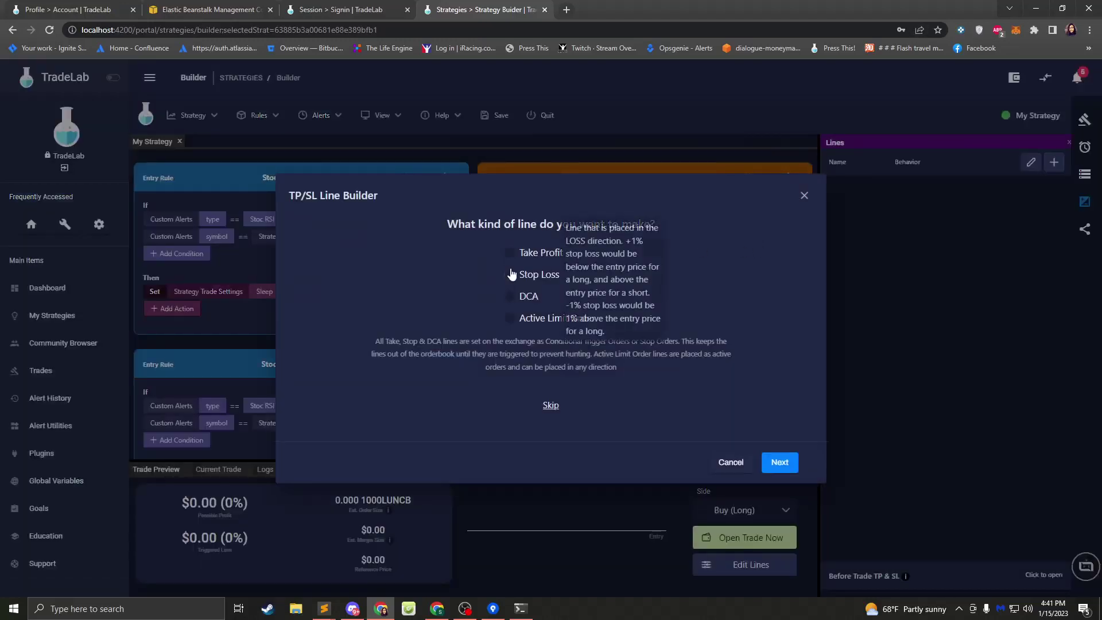
pyautogui.click(509, 273)
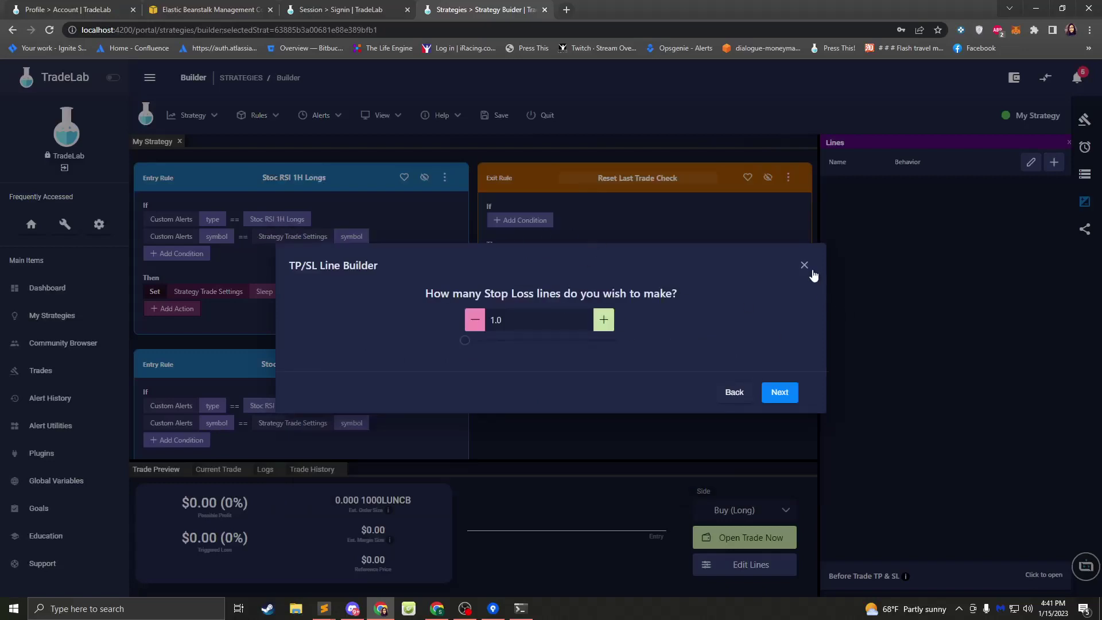
pyautogui.click(804, 265)
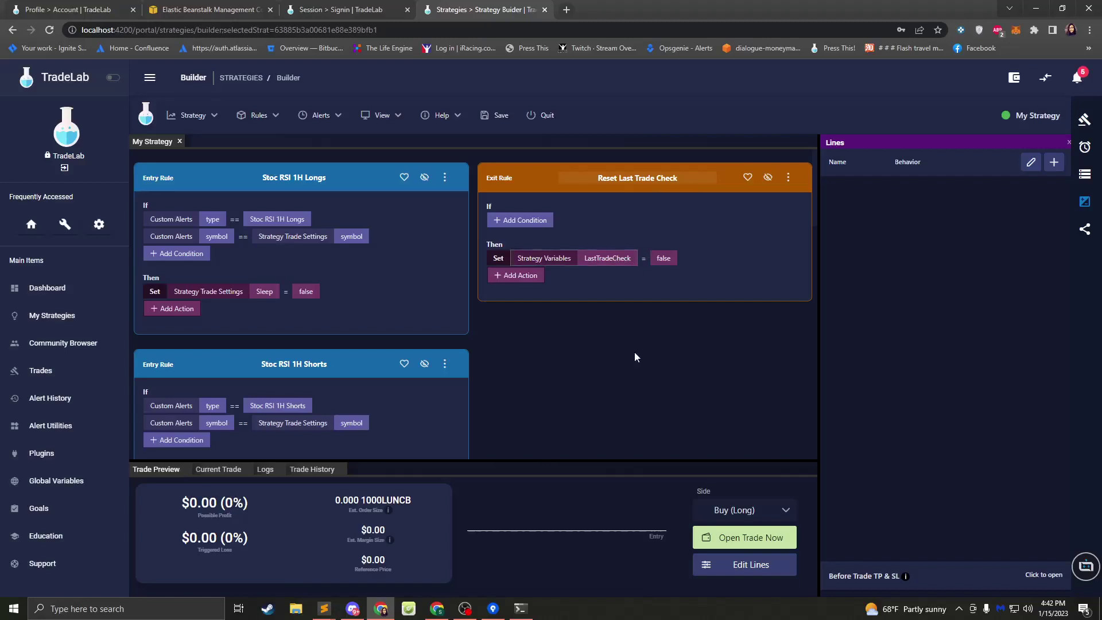
pyautogui.click(492, 609)
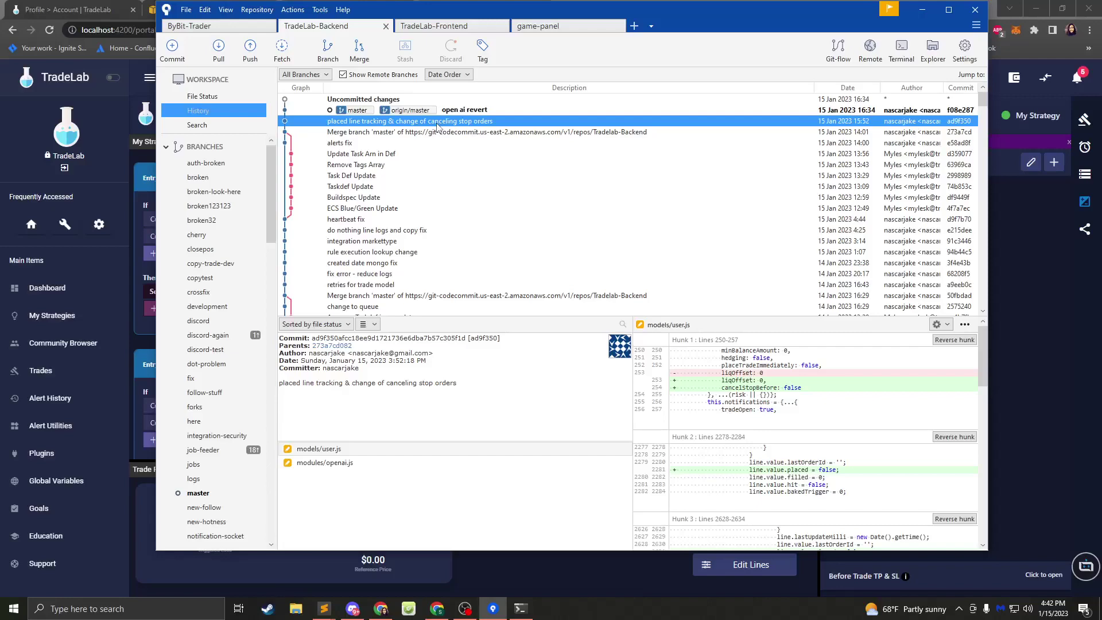
# - Add a Strategy Lines condition to the Reset Last Trade Check rule
pyautogui.click(134, 156)
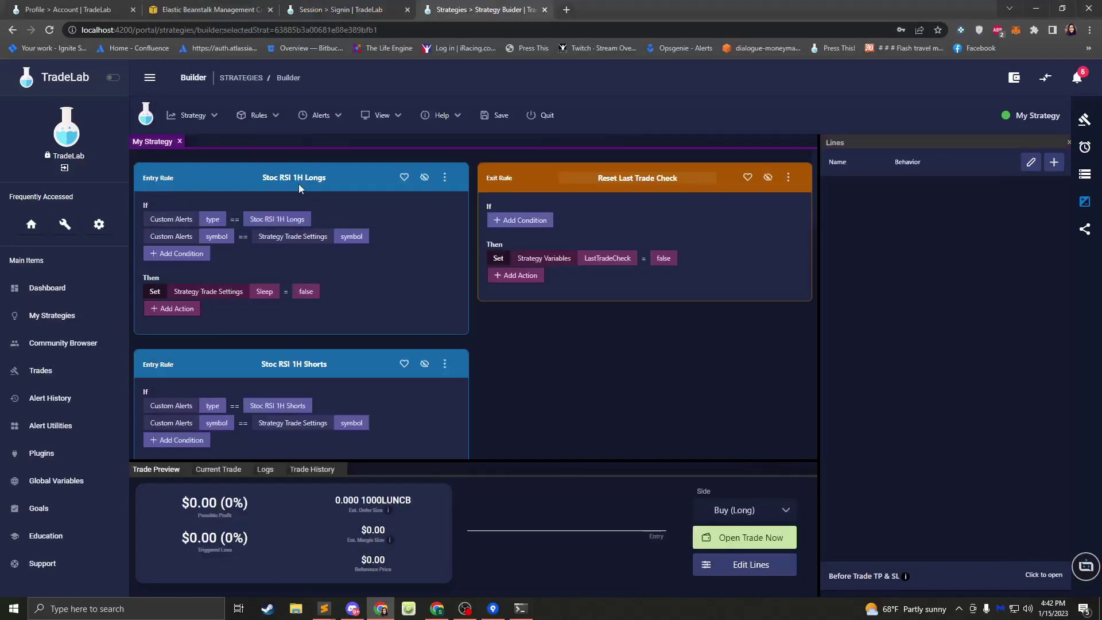
pyautogui.click(513, 221)
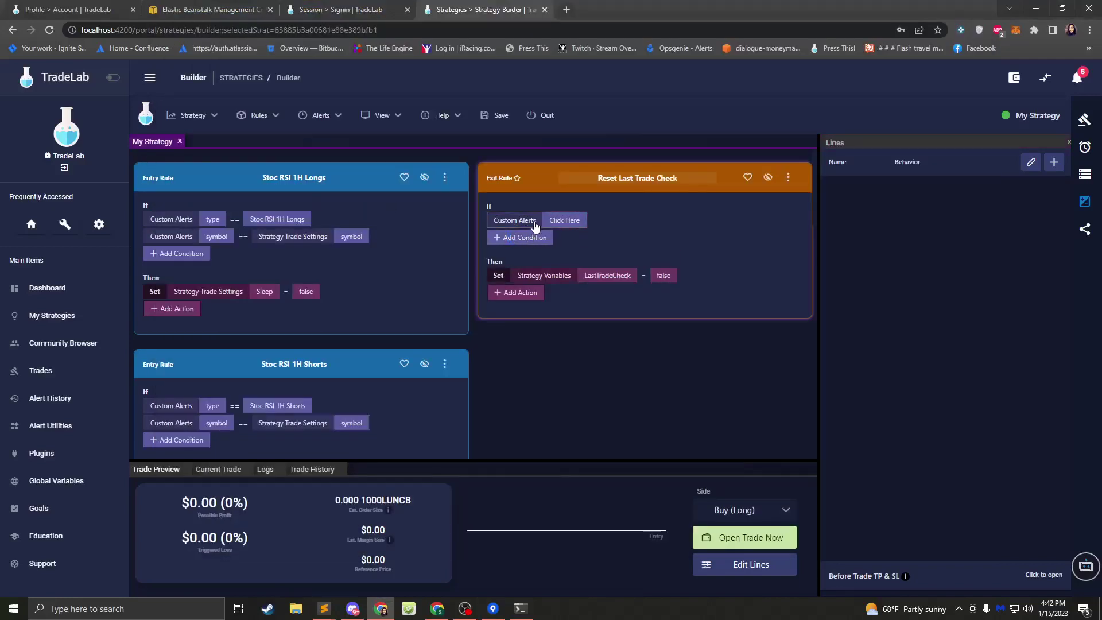
pyautogui.click(514, 221)
pyautogui.click(414, 344)
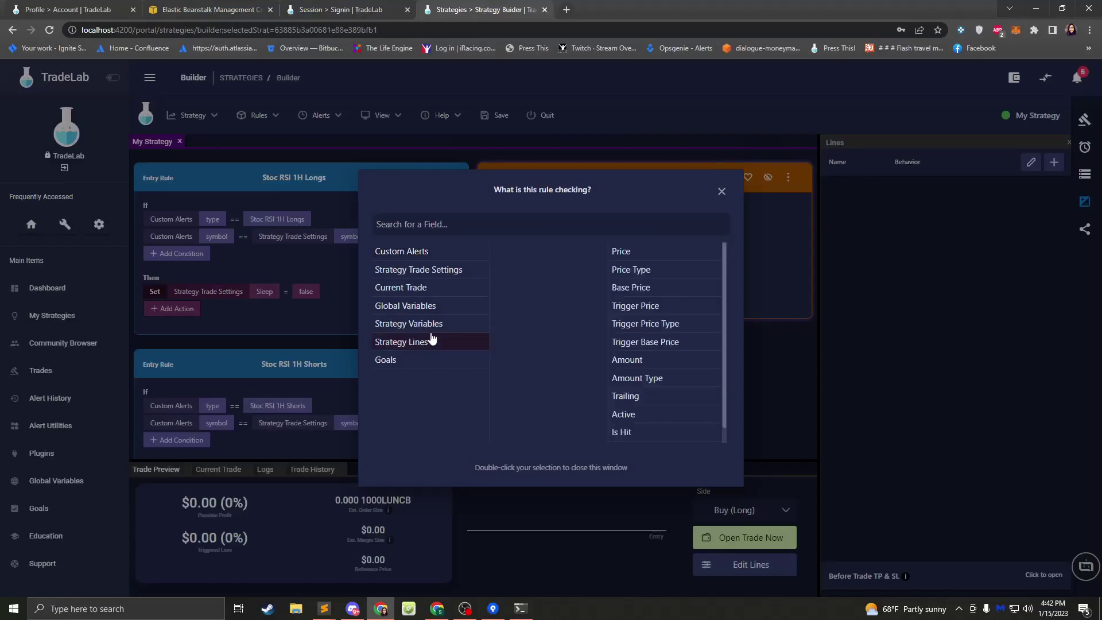
pyautogui.click(722, 191)
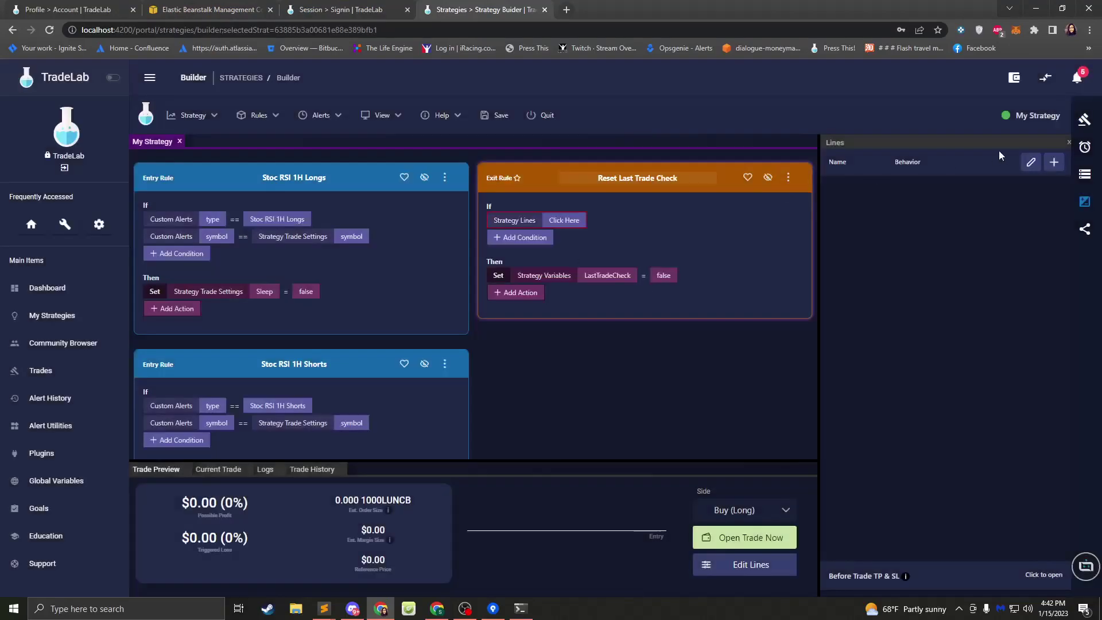
# - Create and save a Take Profit line named Take Line using the default settings
pyautogui.click(1055, 164)
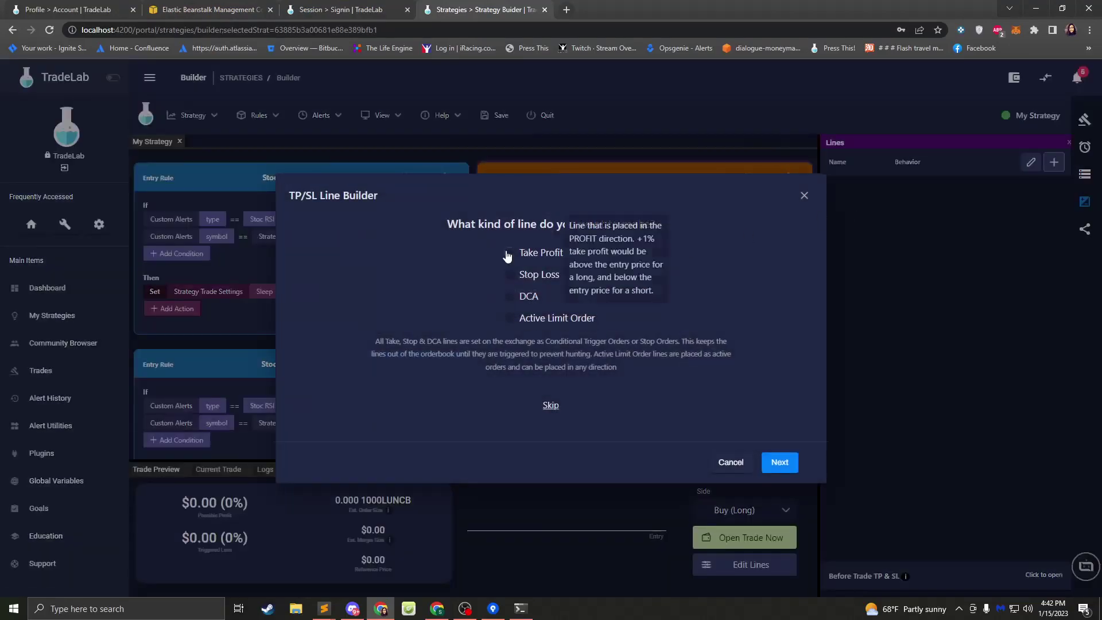
pyautogui.click(531, 251)
pyautogui.click(783, 402)
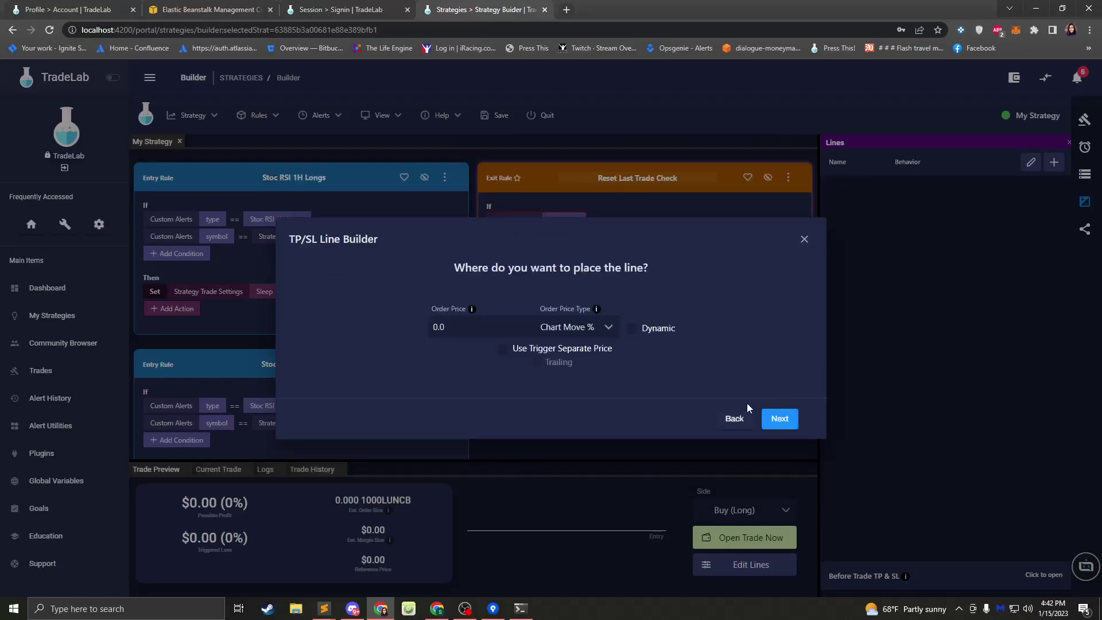
pyautogui.click(778, 424)
pyautogui.click(784, 424)
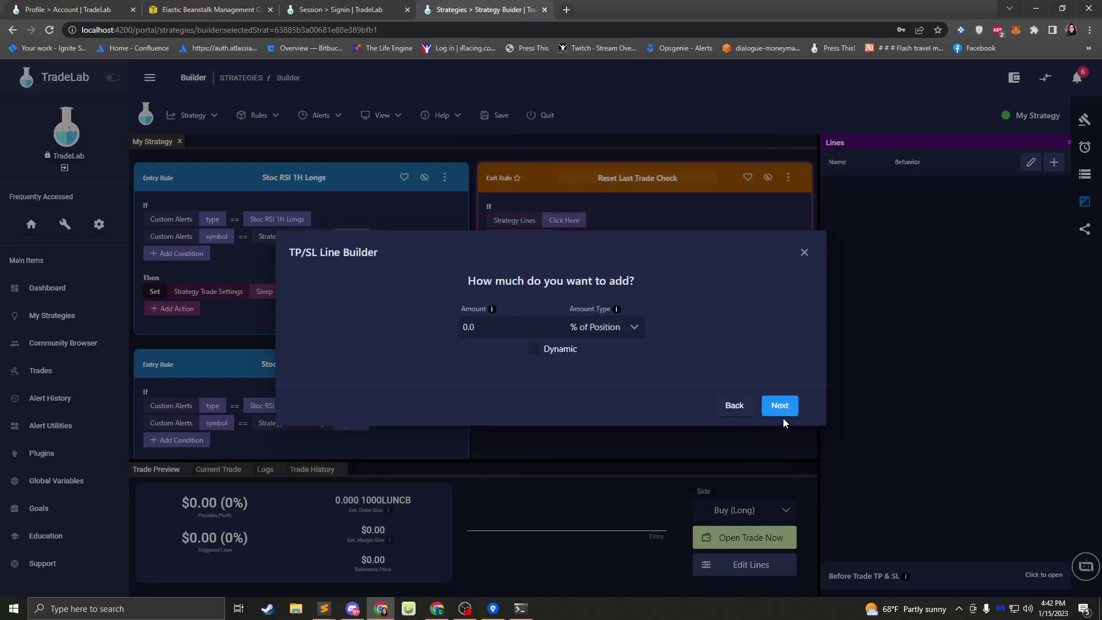
pyautogui.click(781, 408)
pyautogui.click(780, 402)
pyautogui.click(779, 393)
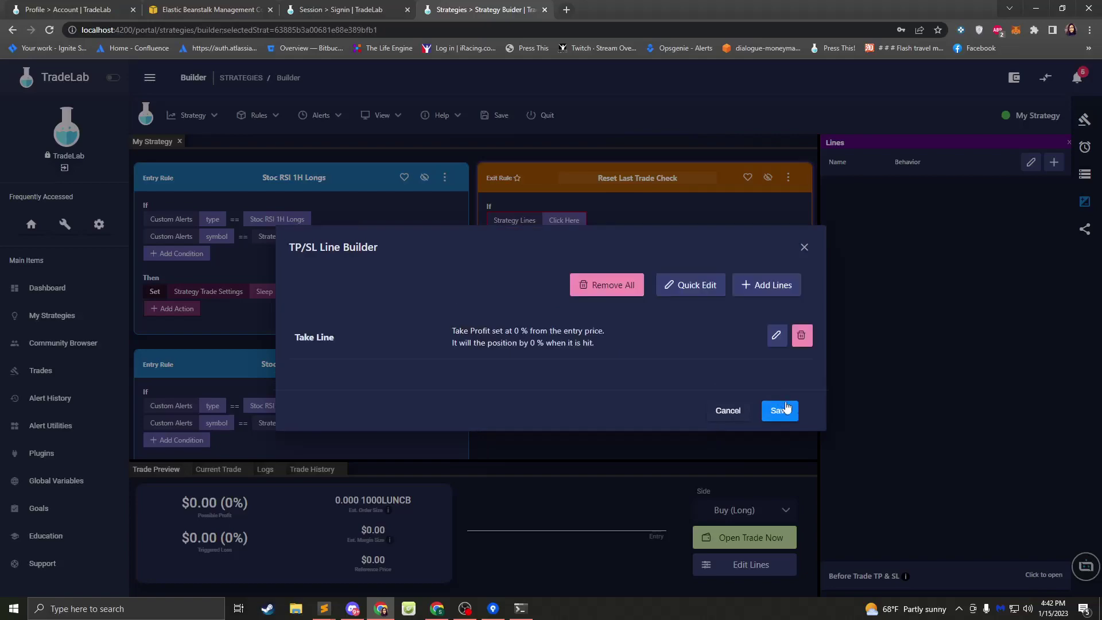
pyautogui.click(785, 409)
# - Make the condition check Take Line Is Placed
pyautogui.click(554, 221)
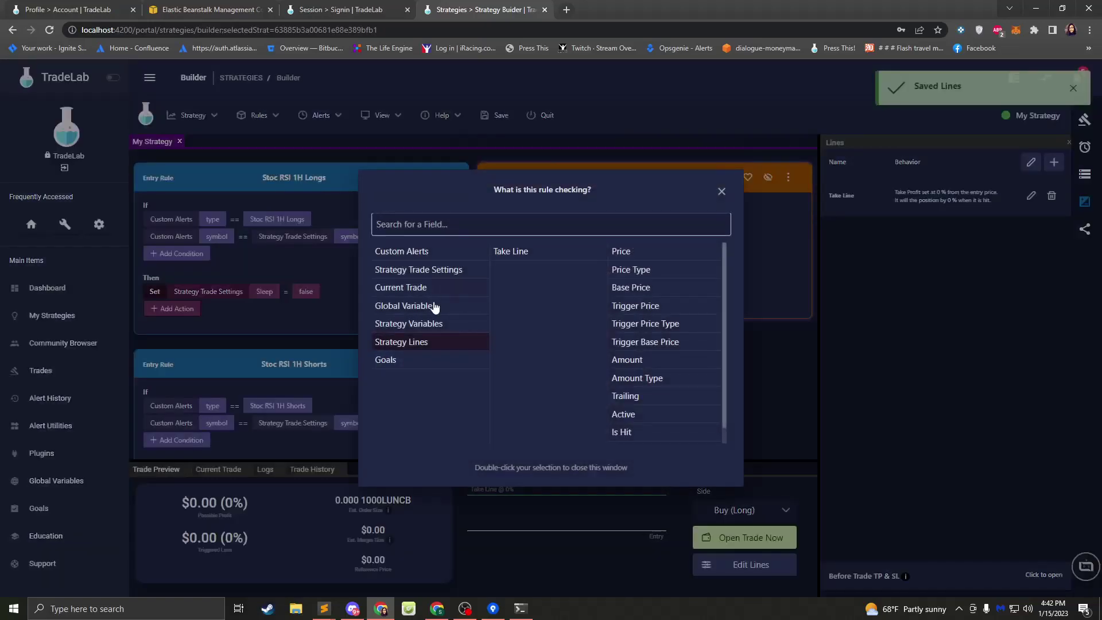
pyautogui.click(543, 253)
pyautogui.scroll(-1, 630, 320)
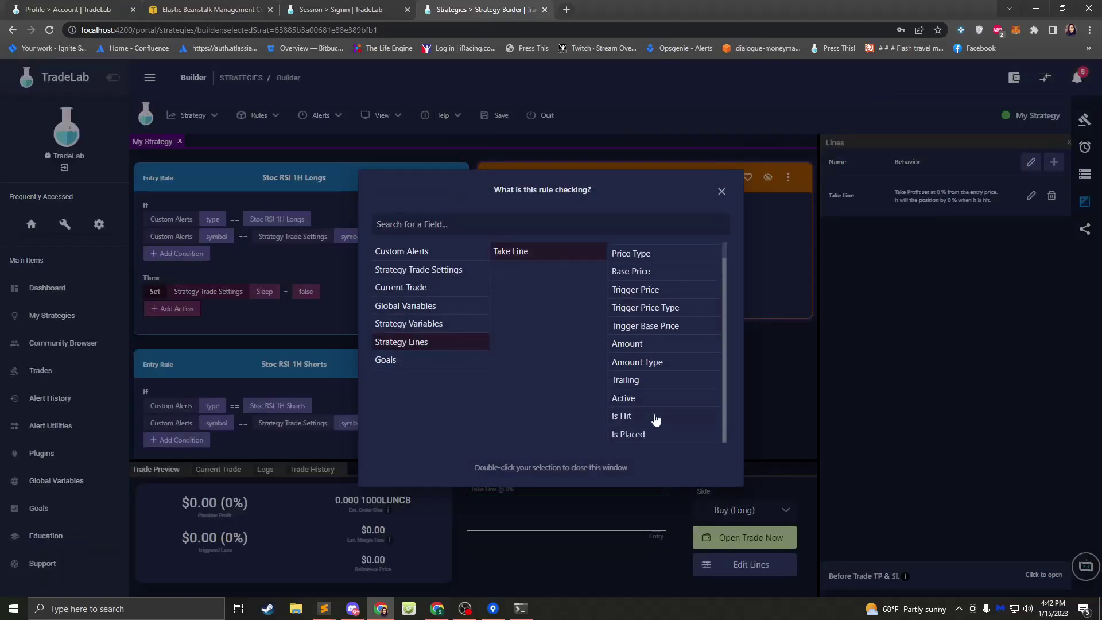
pyautogui.click(648, 437)
pyautogui.doubleClick(652, 437)
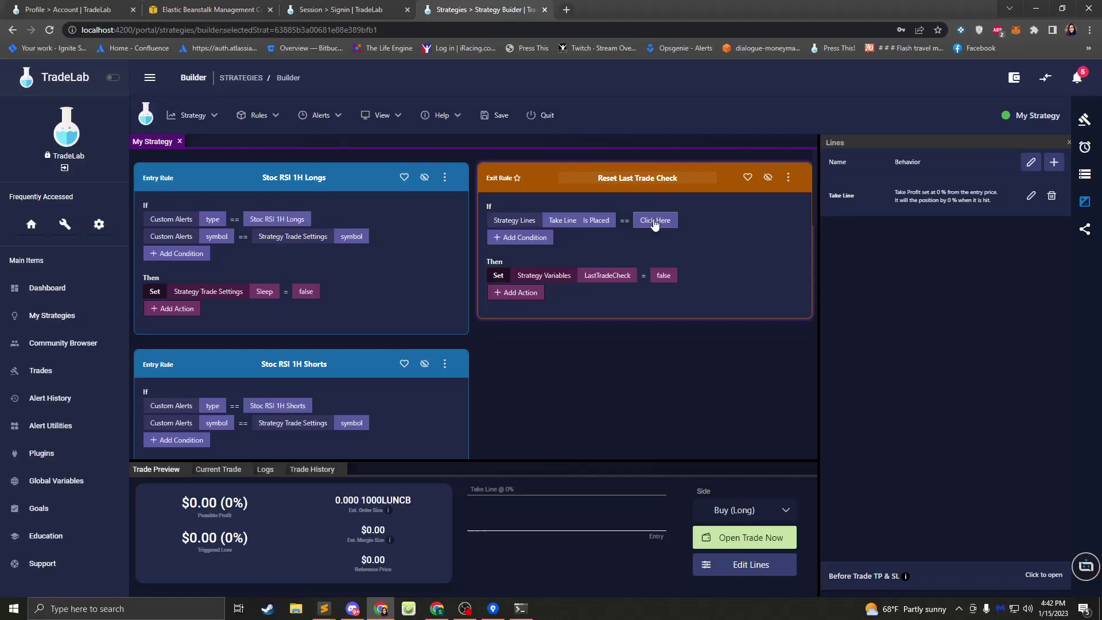
# - Set the condition's comparison value to false
pyautogui.click(654, 221)
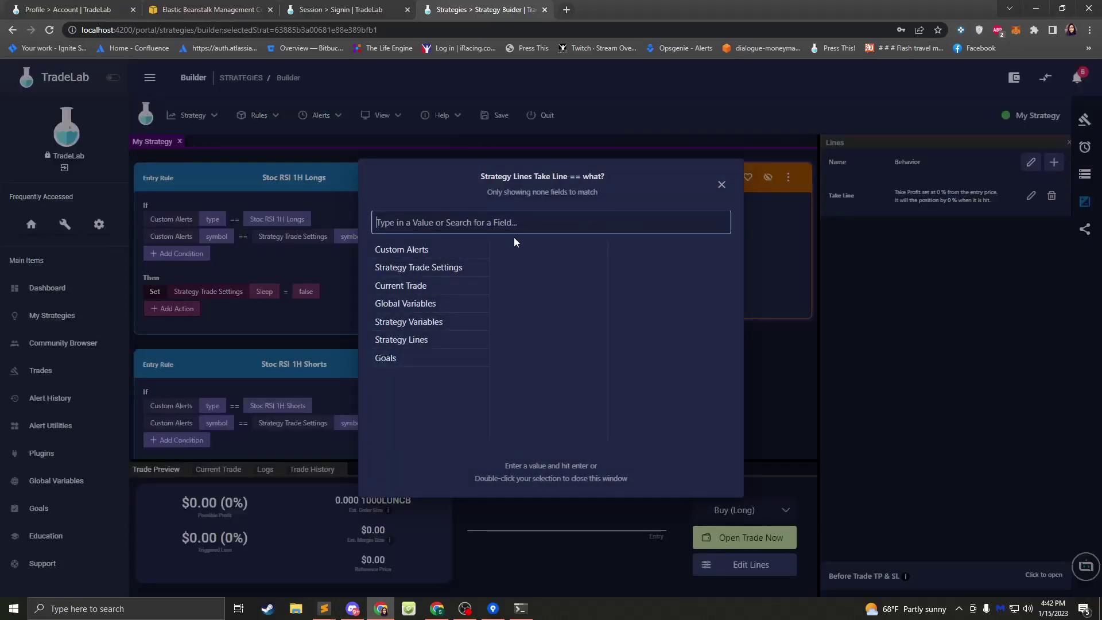
pyautogui.write('false')
pyautogui.press('Return')
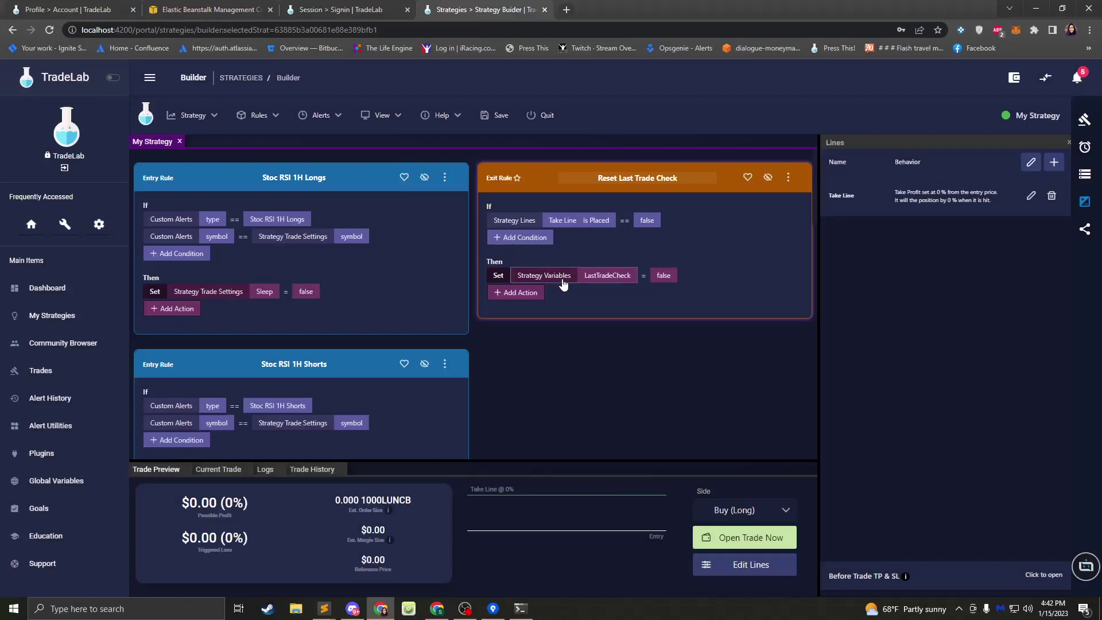
# - Make the rule's action set Take Line Active to true, then return to SourceTree's backend diff
pyautogui.click(566, 278)
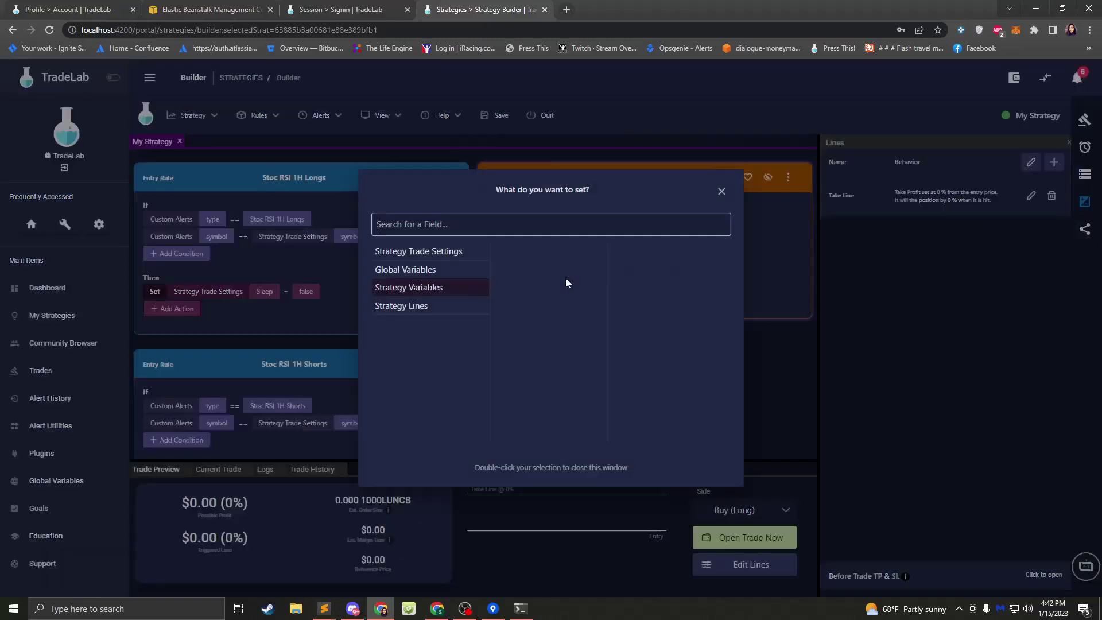
pyautogui.click(428, 306)
pyautogui.click(537, 254)
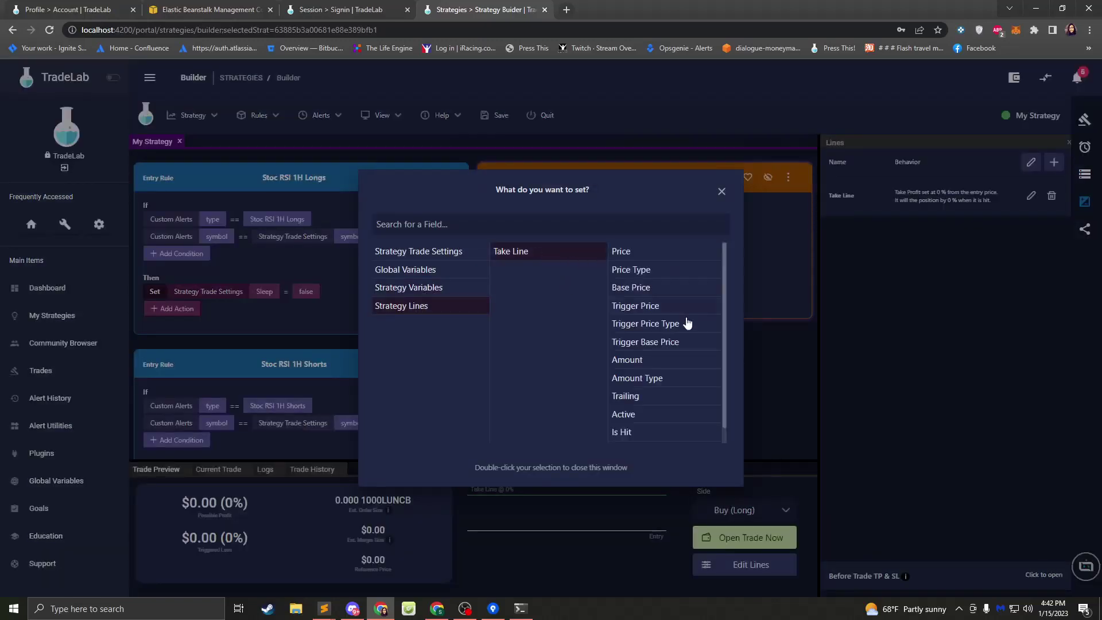
pyautogui.click(648, 417)
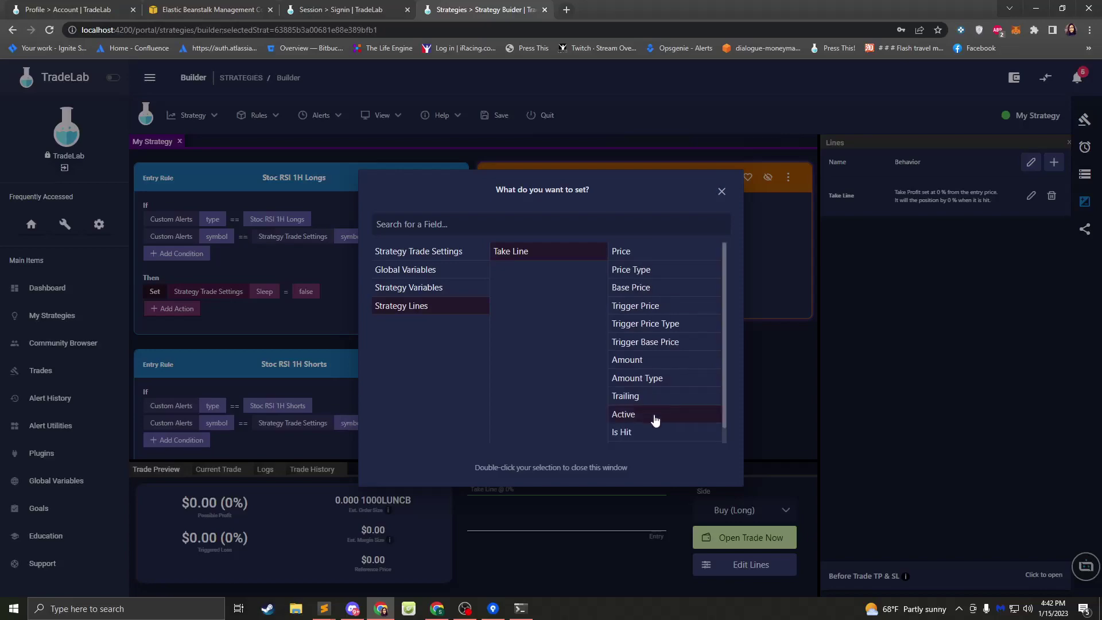
pyautogui.doubleClick(654, 417)
pyautogui.click(649, 276)
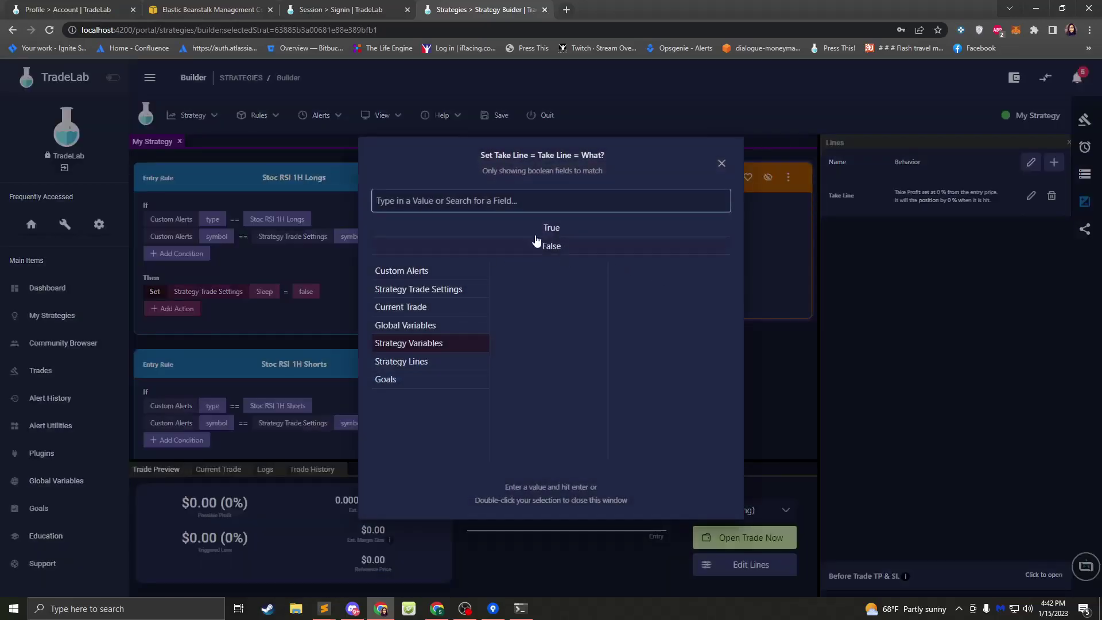
pyautogui.doubleClick(540, 236)
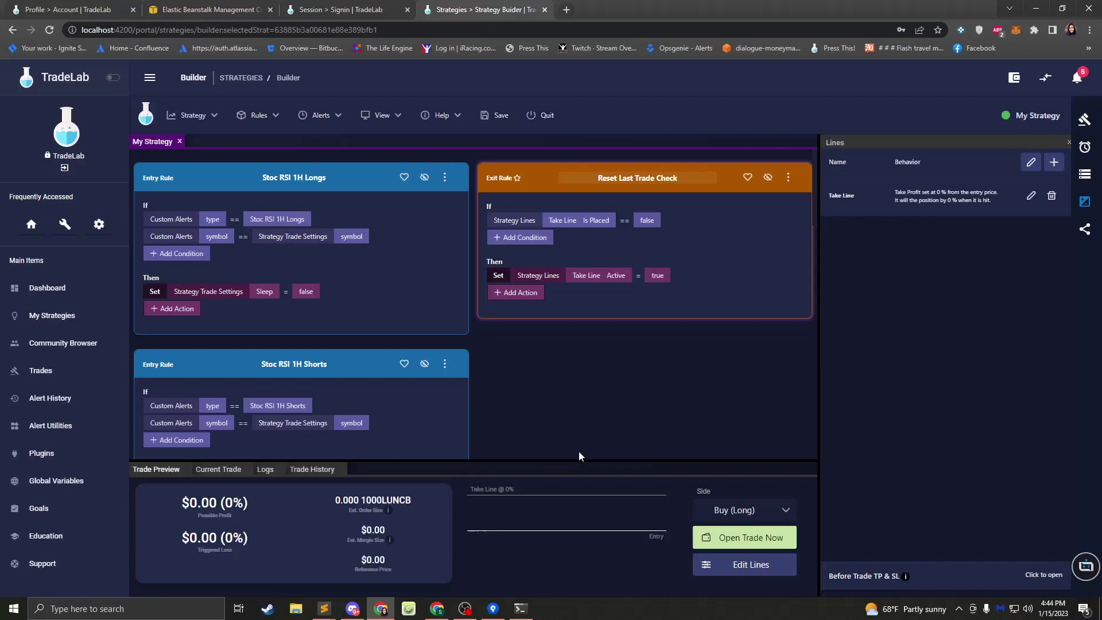
pyautogui.click(493, 608)
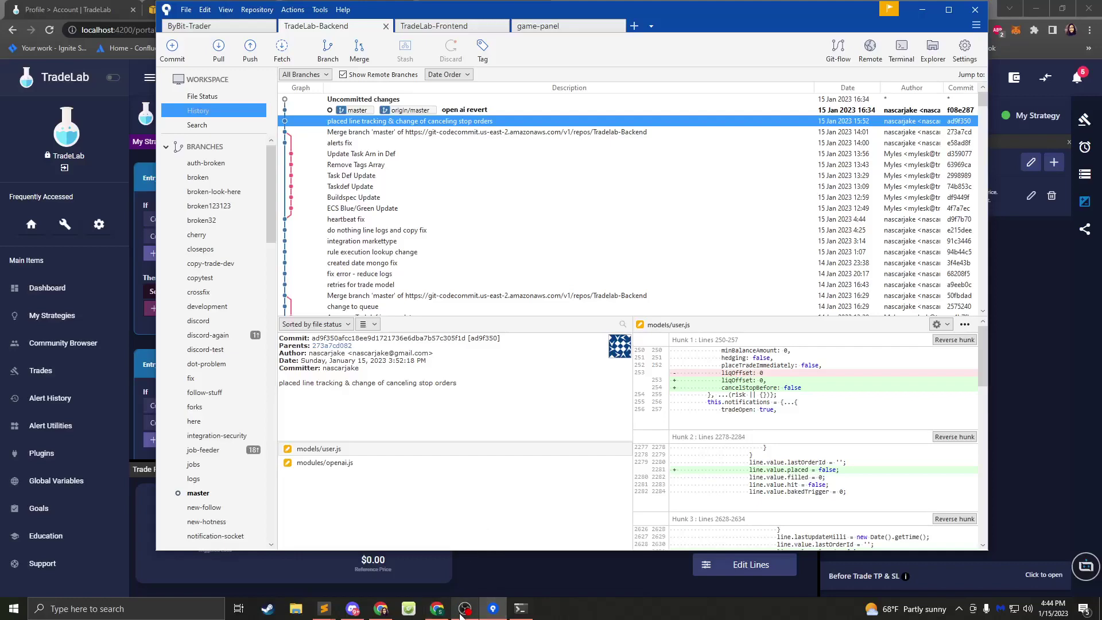
pyautogui.click(352, 608)
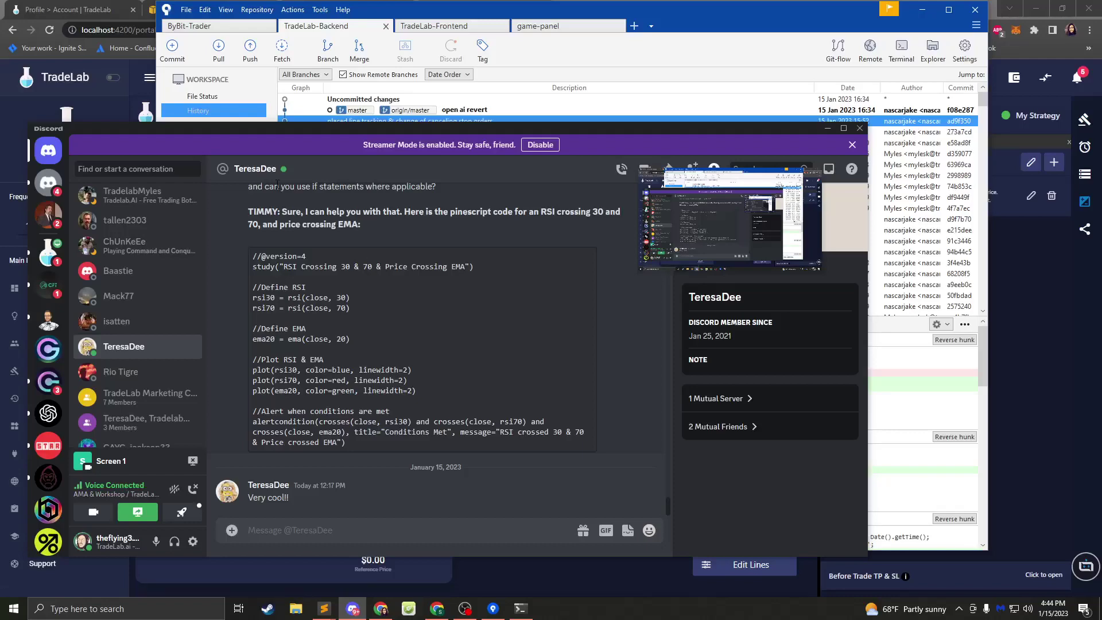
pyautogui.click(112, 92)
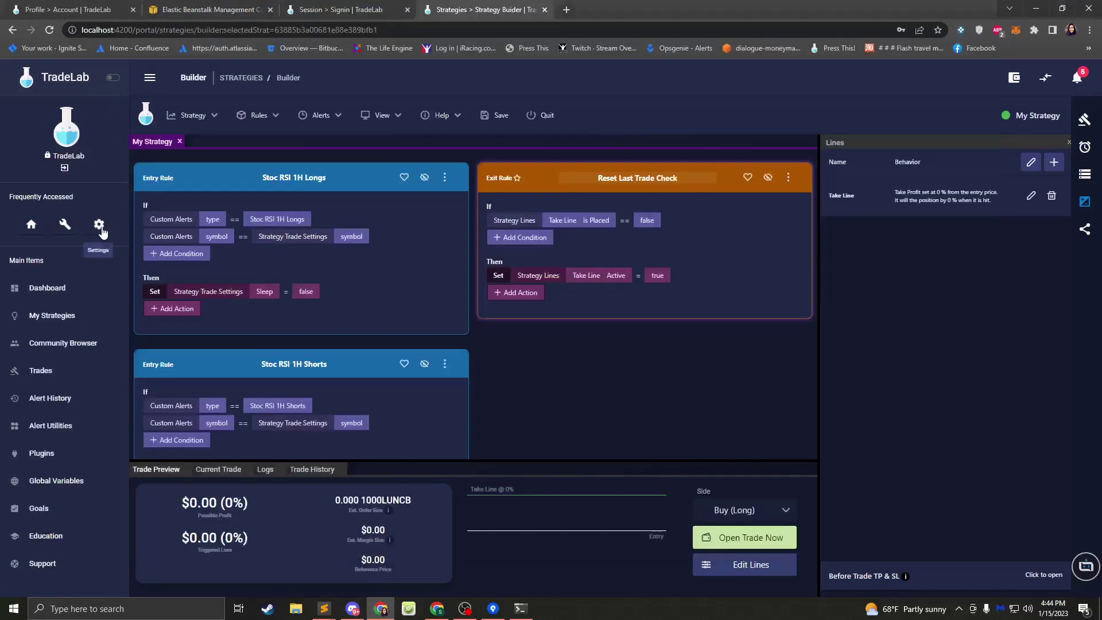
# - Show the profile's Exchange Setup, closing the exchange picker without choosing an exchange
pyautogui.click(98, 224)
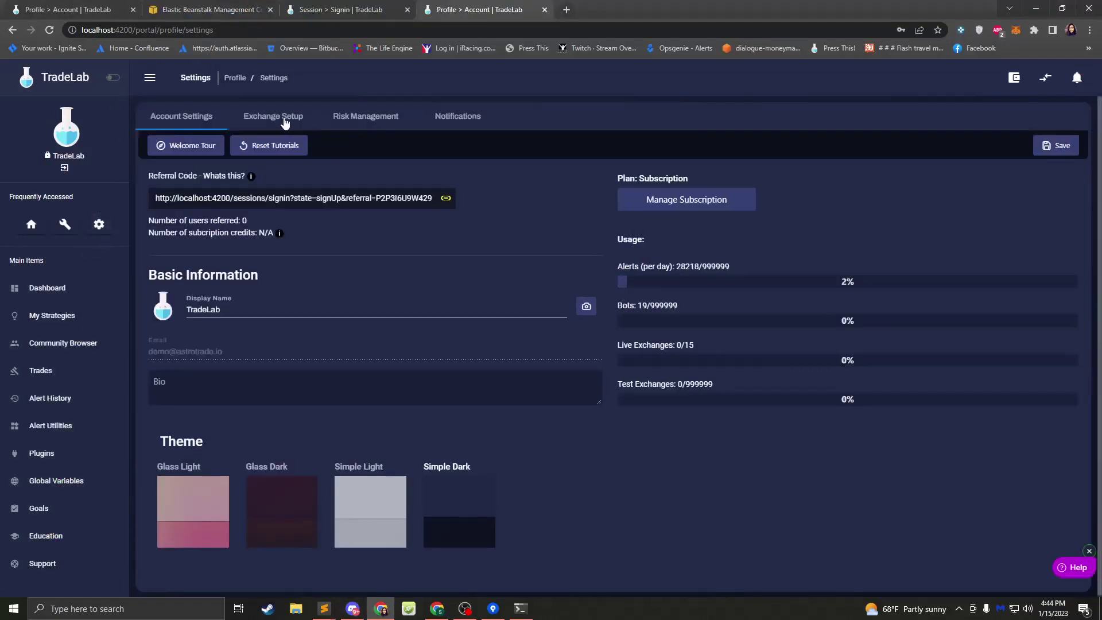
pyautogui.click(280, 120)
pyautogui.click(784, 192)
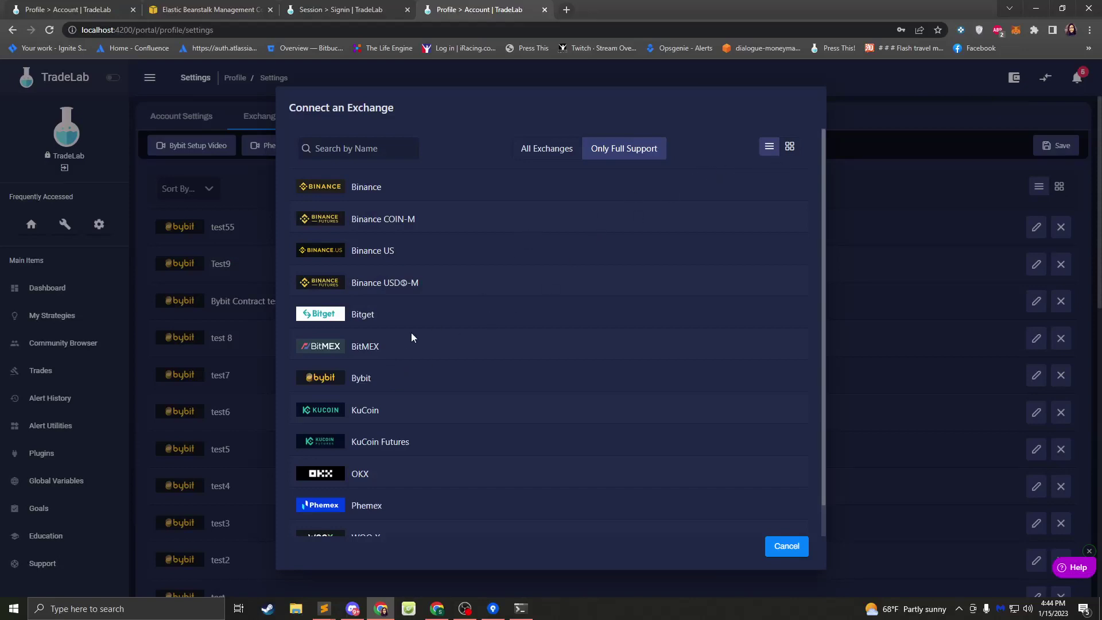
pyautogui.click(785, 545)
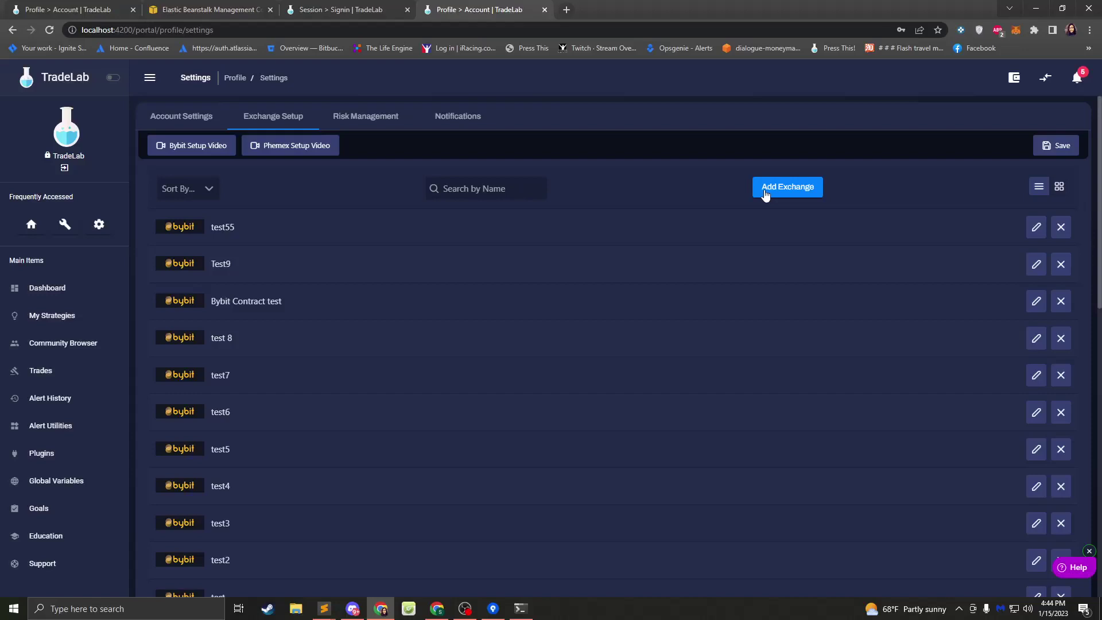
# - Add a new Bybit exchange connection and continue past its support notice
pyautogui.click(767, 187)
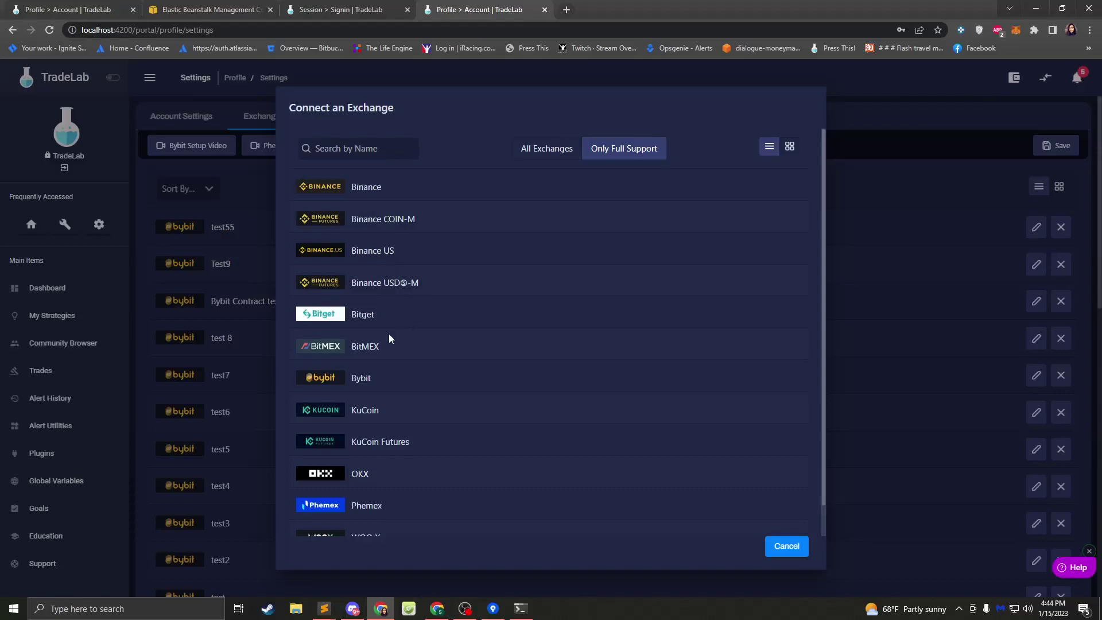
pyautogui.click(371, 378)
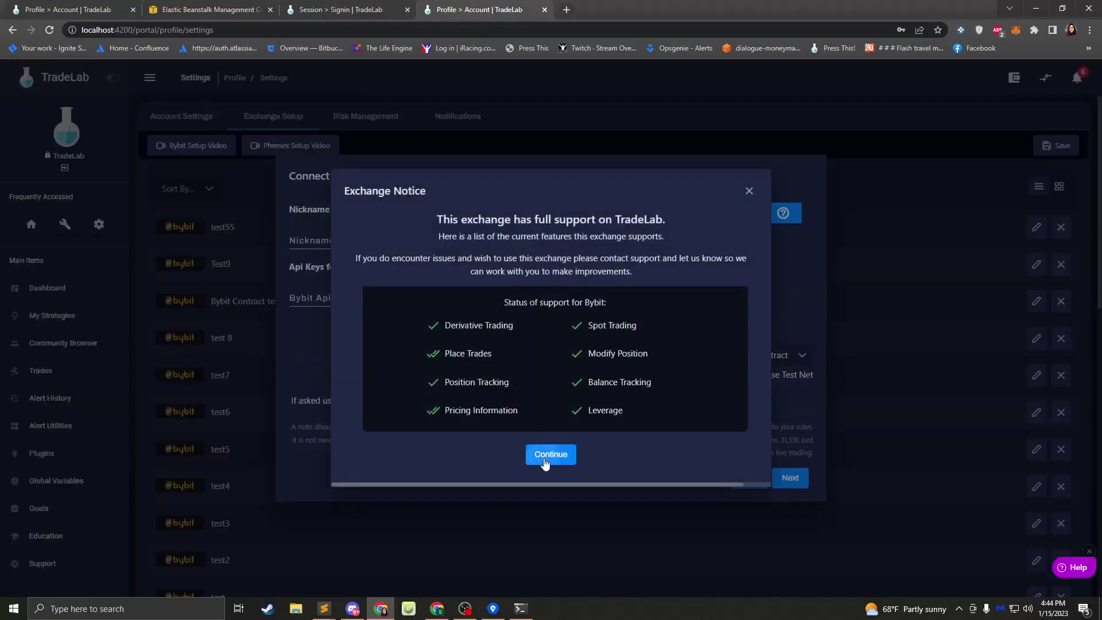
pyautogui.click(545, 456)
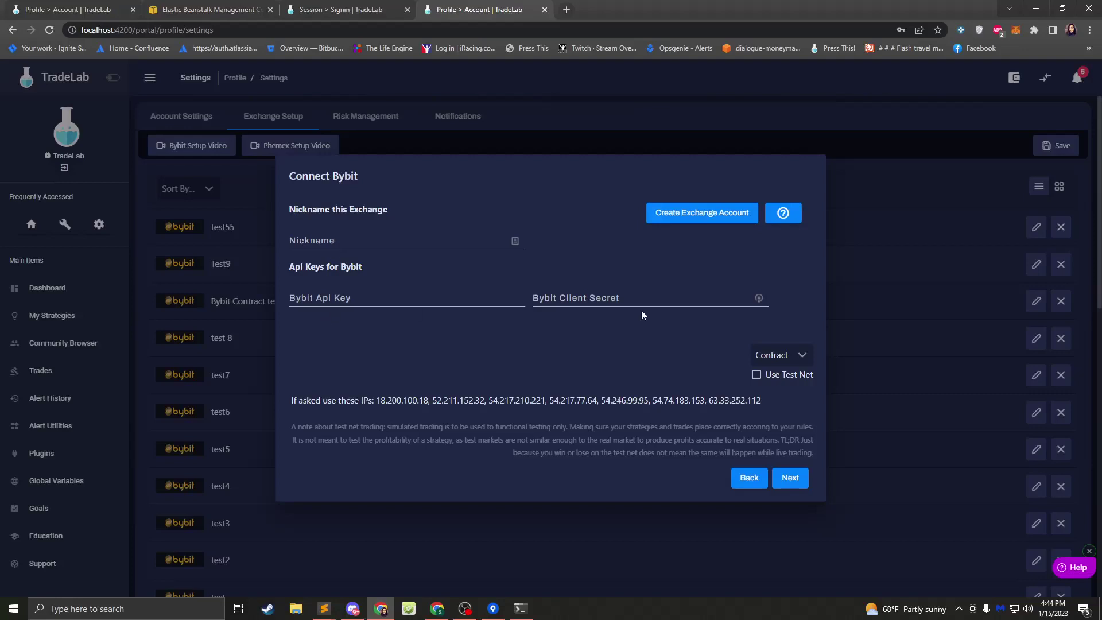
# - Run the Bybit test, then go back and change the market type to Spot
pyautogui.click(790, 484)
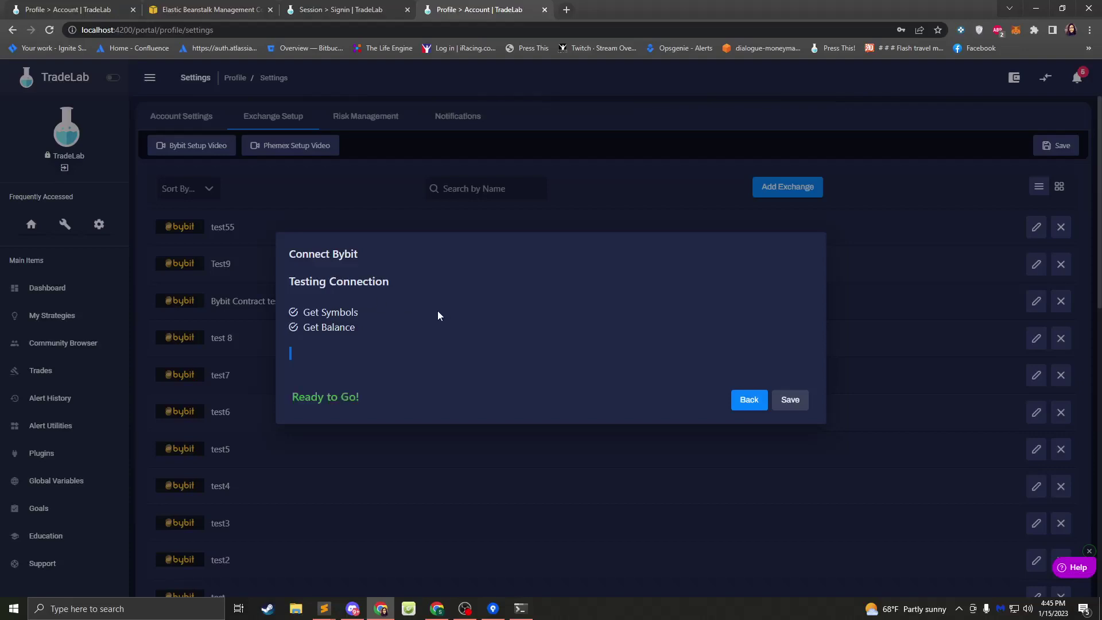
pyautogui.click(749, 400)
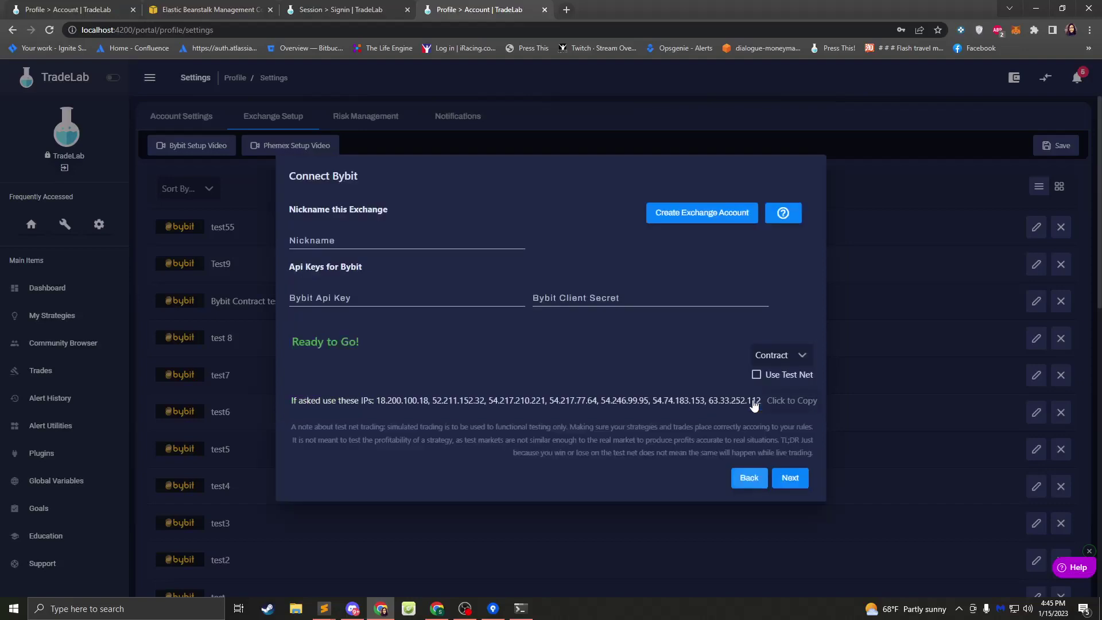
pyautogui.click(779, 357)
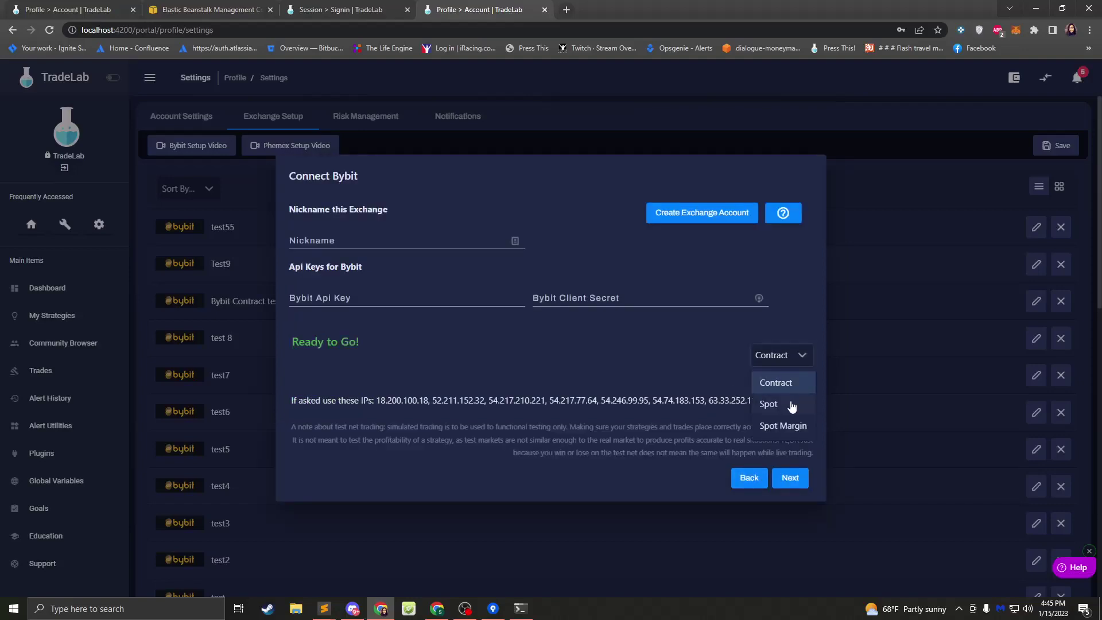
pyautogui.click(773, 402)
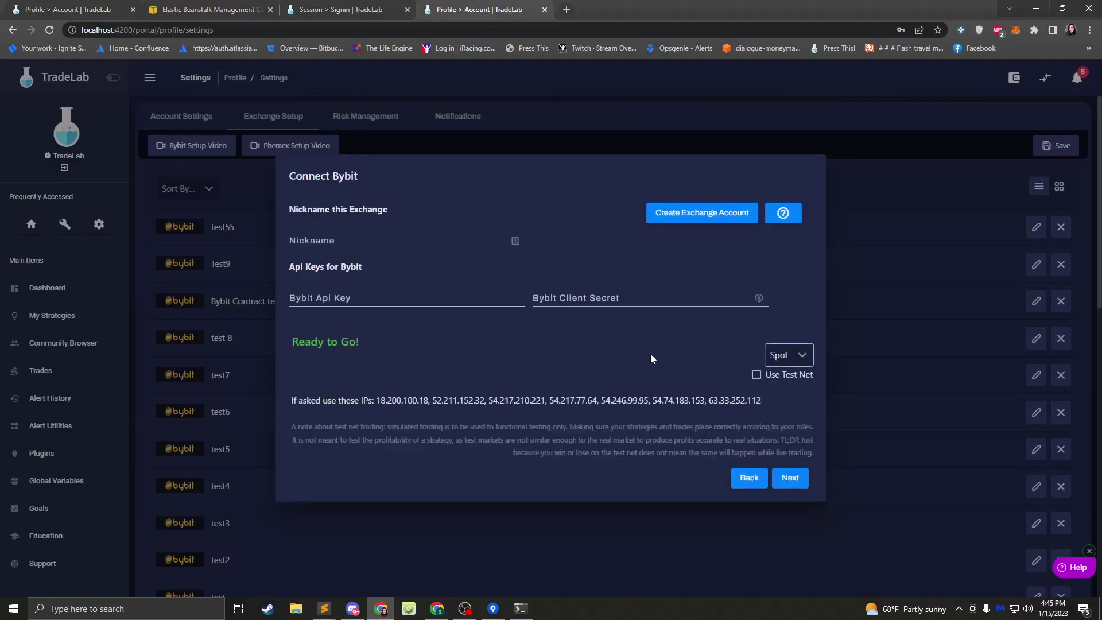
# - Rerun the Bybit connection test and open the browser developer tools with Inspect
pyautogui.click(790, 479)
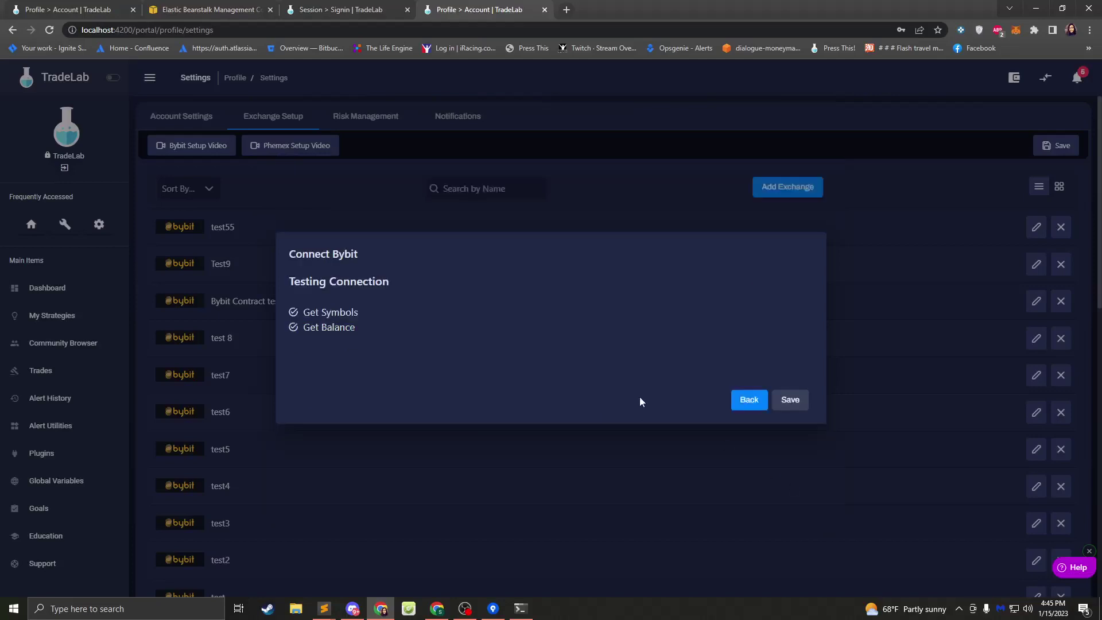
pyautogui.rightClick(528, 339)
pyautogui.click(593, 554)
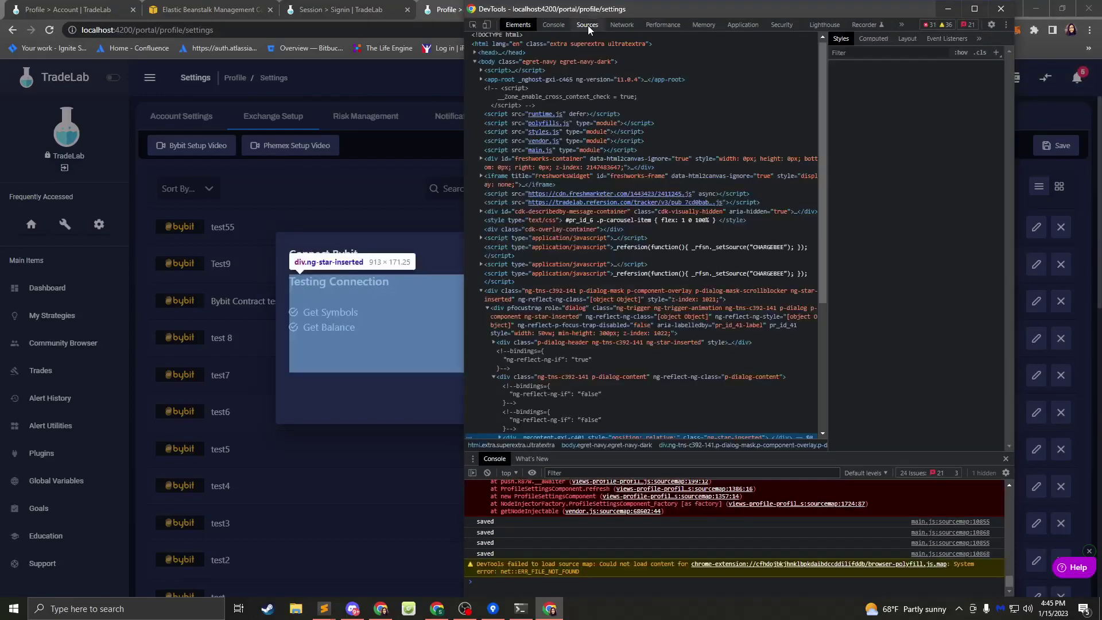
# - View DevTools' Network and Sources panels, retest the Bybit connection, and return to DevTools
pyautogui.click(622, 24)
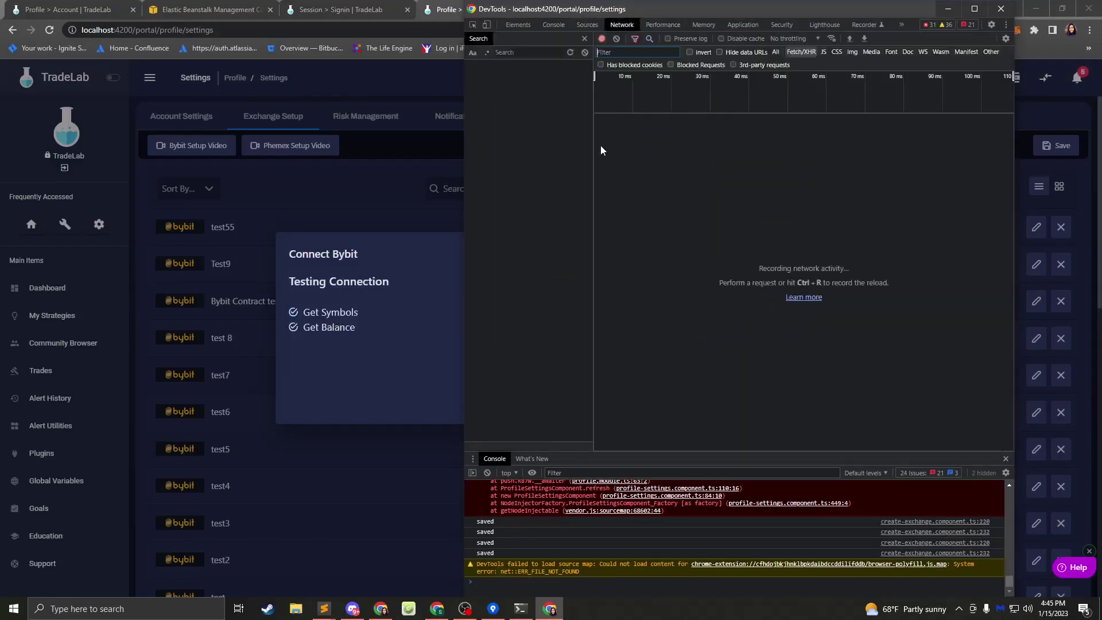
pyautogui.click(426, 291)
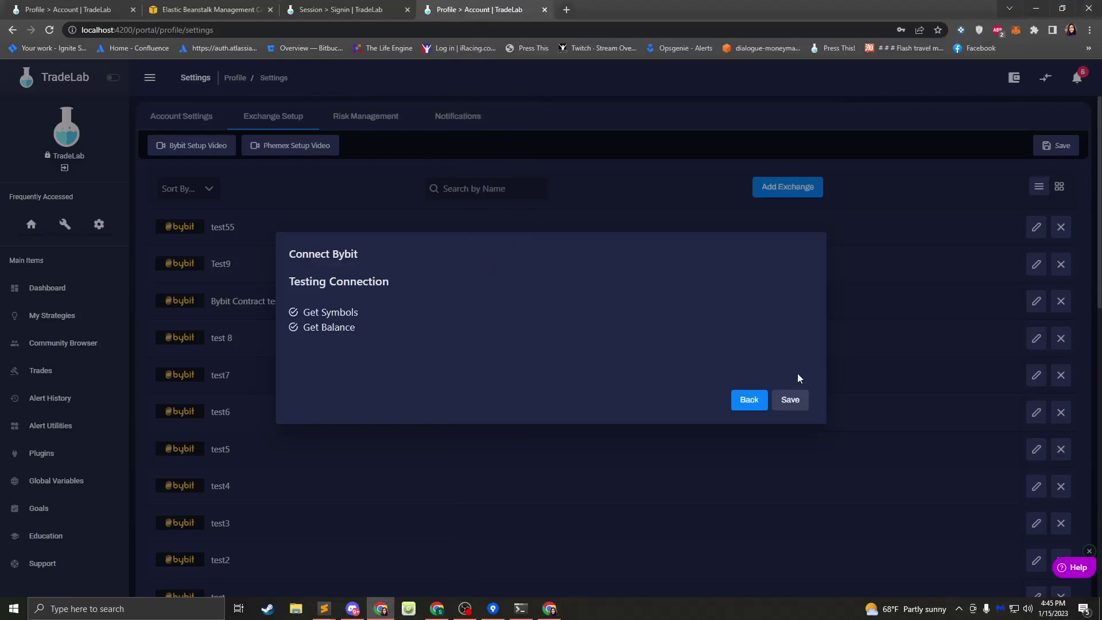
pyautogui.click(756, 402)
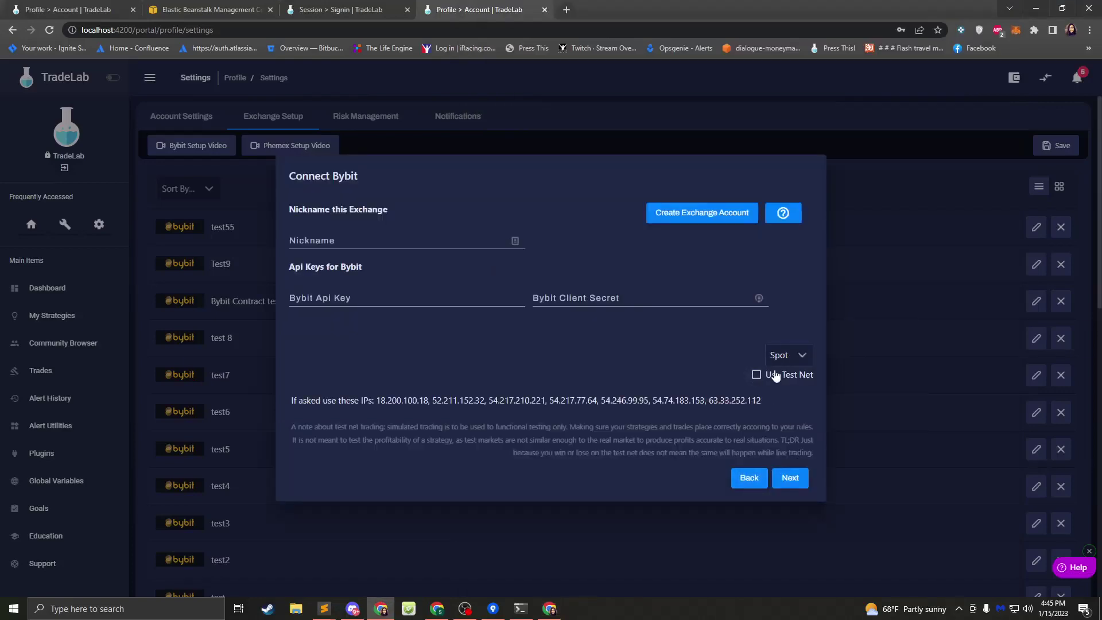
pyautogui.click(790, 477)
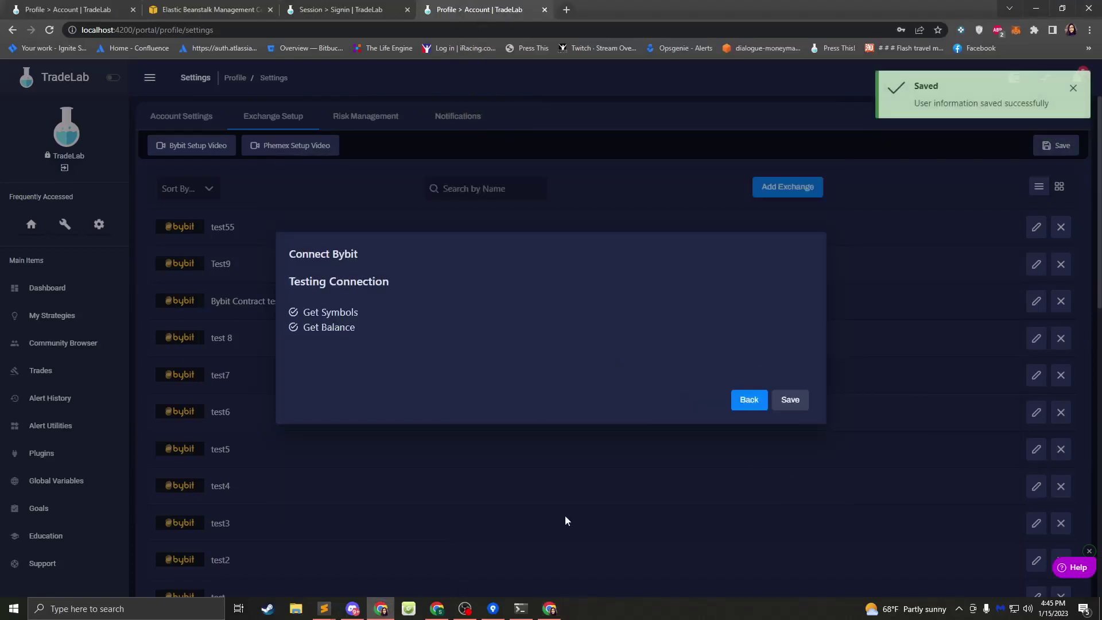
pyautogui.hotkey('alt', 'Tab')
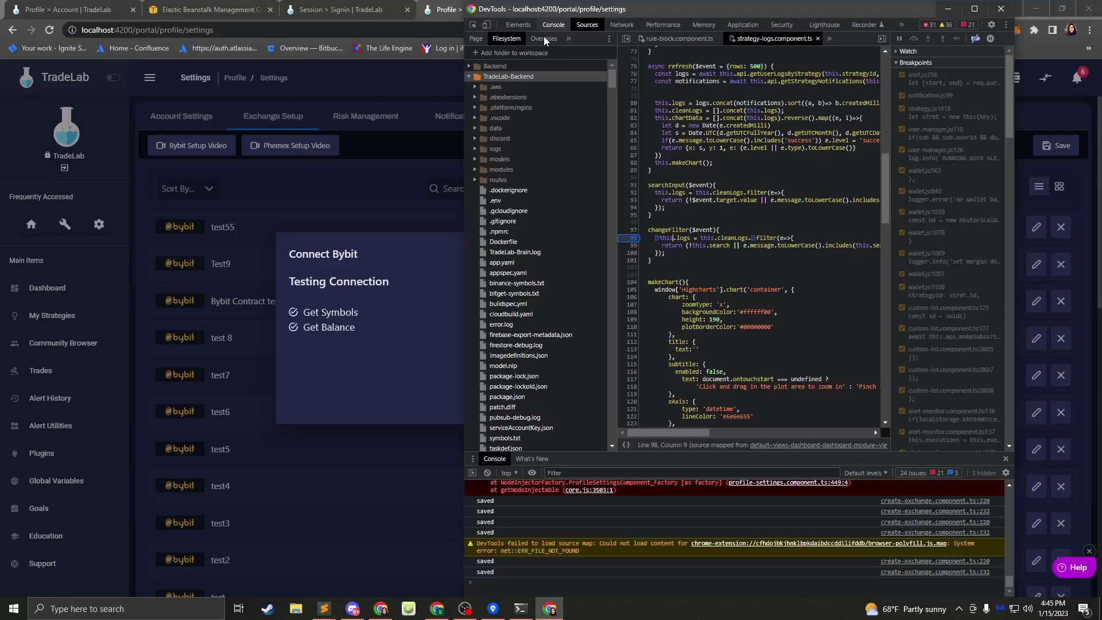
# - Bring the TradeLab page forward and go back from the test to the Bybit form
pyautogui.click(427, 283)
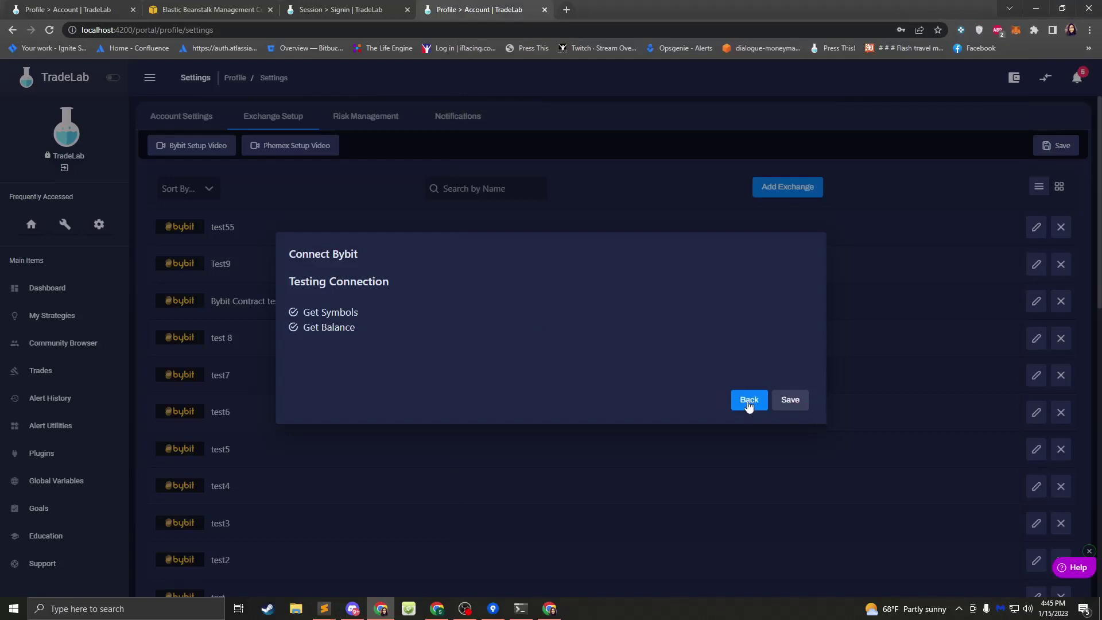
pyautogui.click(746, 402)
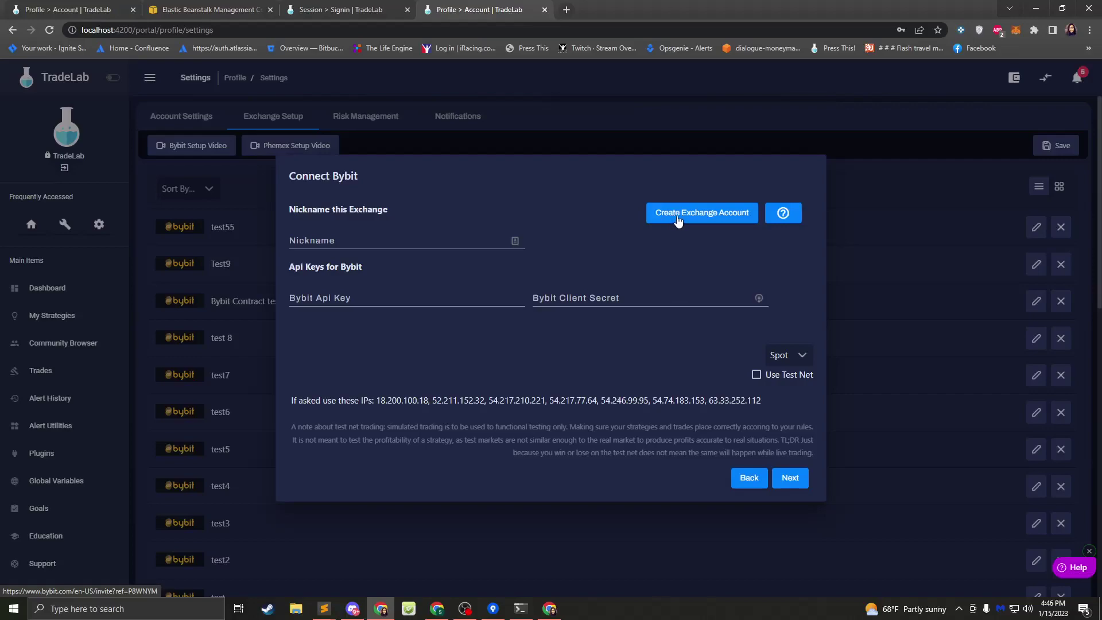
pyautogui.click(550, 608)
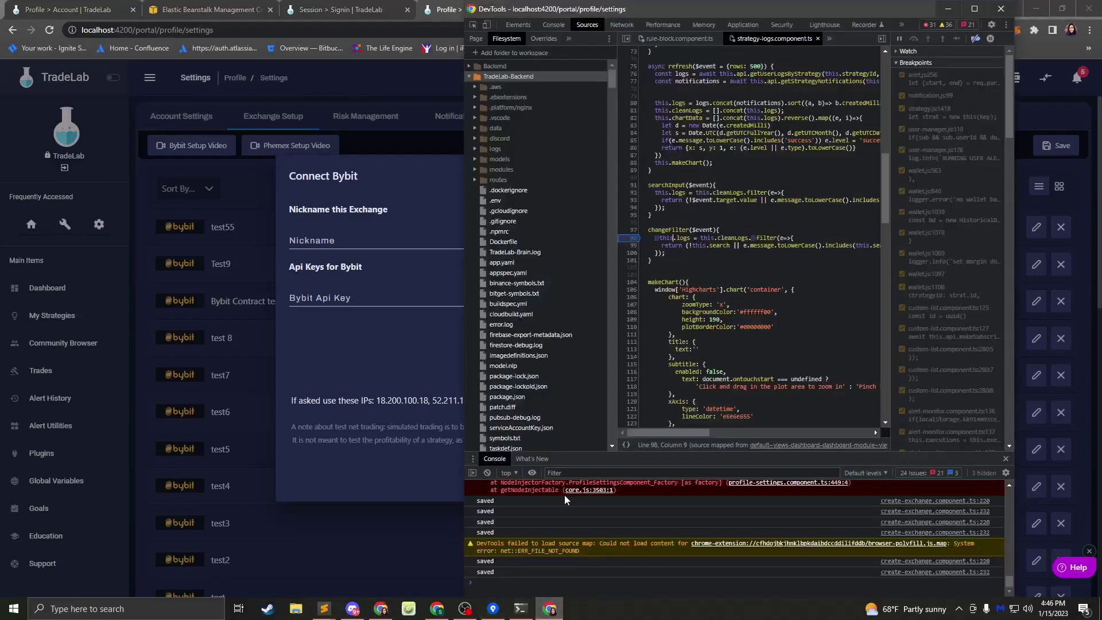
pyautogui.scroll(5, 646, 494)
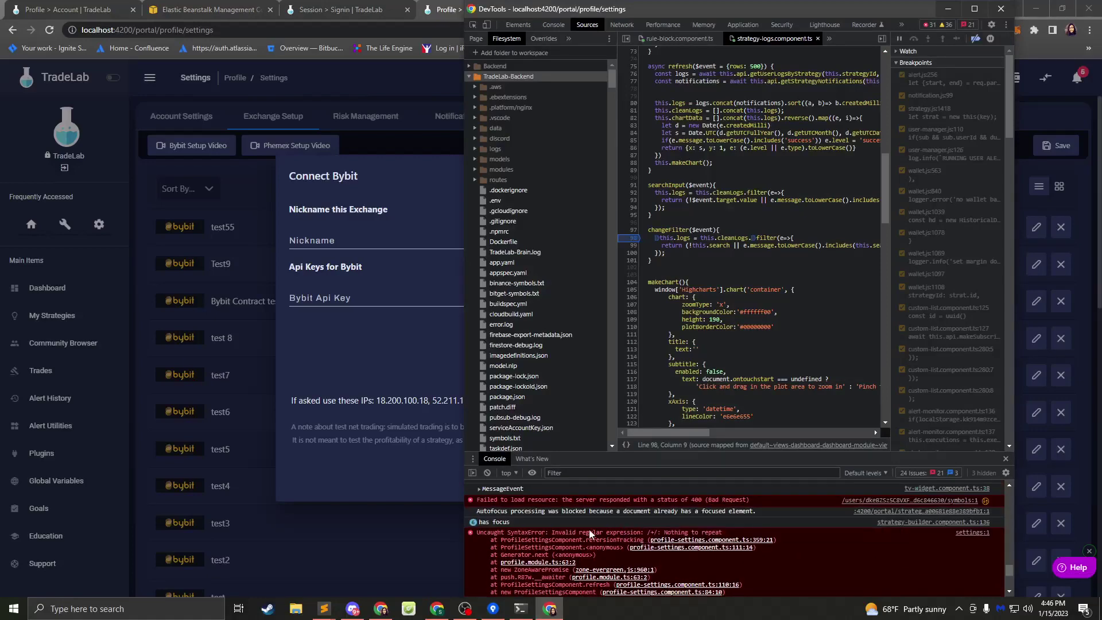
pyautogui.scroll(-5, 574, 520)
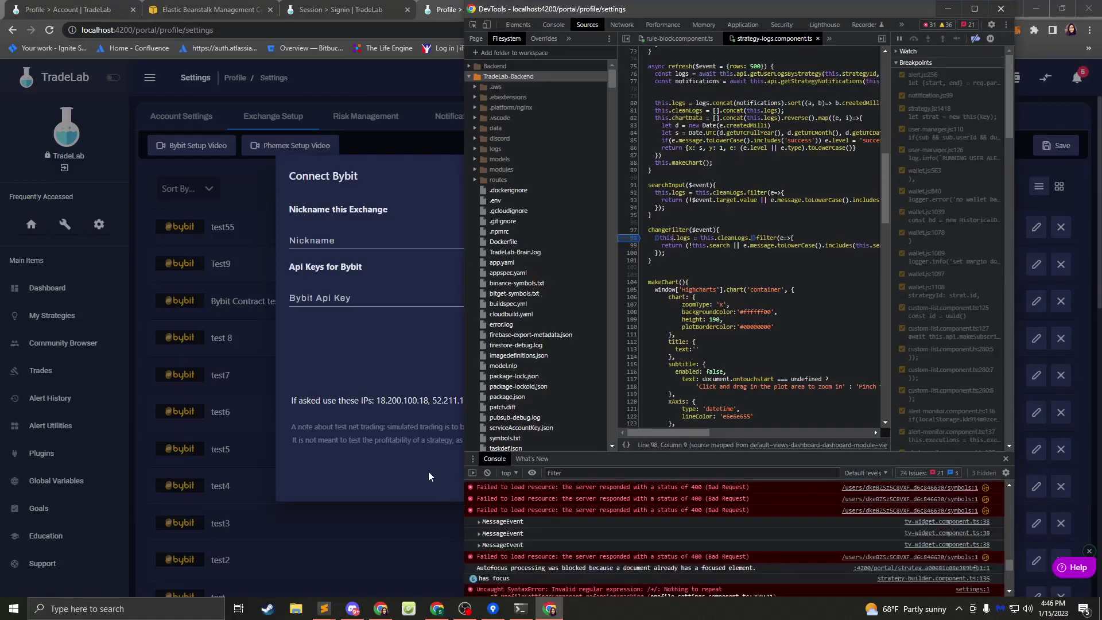
pyautogui.click(428, 470)
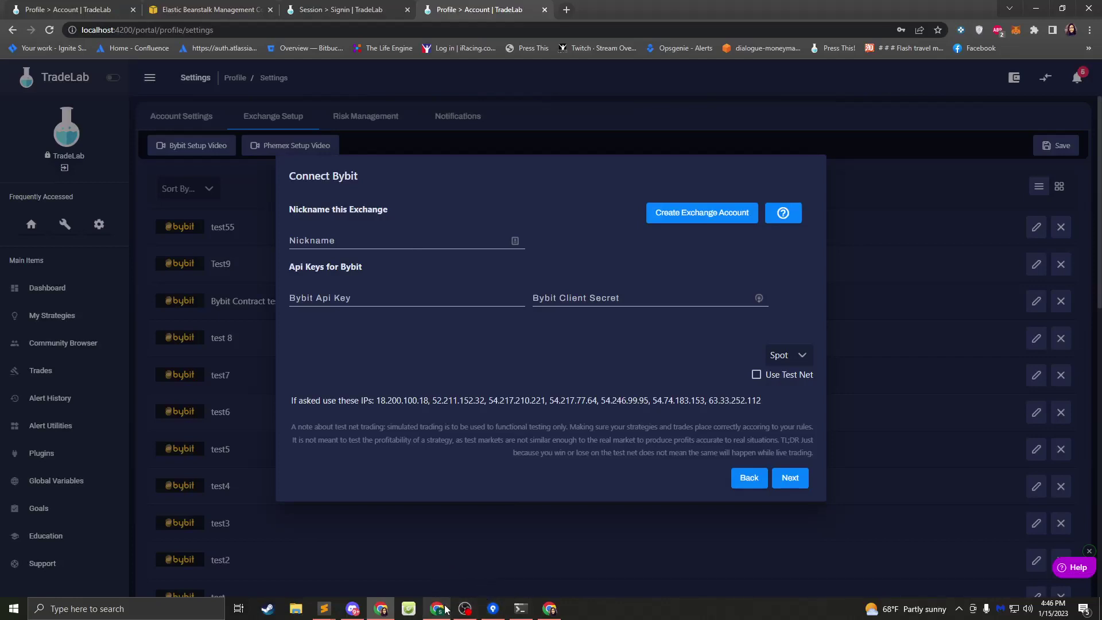
pyautogui.moveTo(442, 608)
pyautogui.moveTo(438, 544)
pyautogui.click(550, 609)
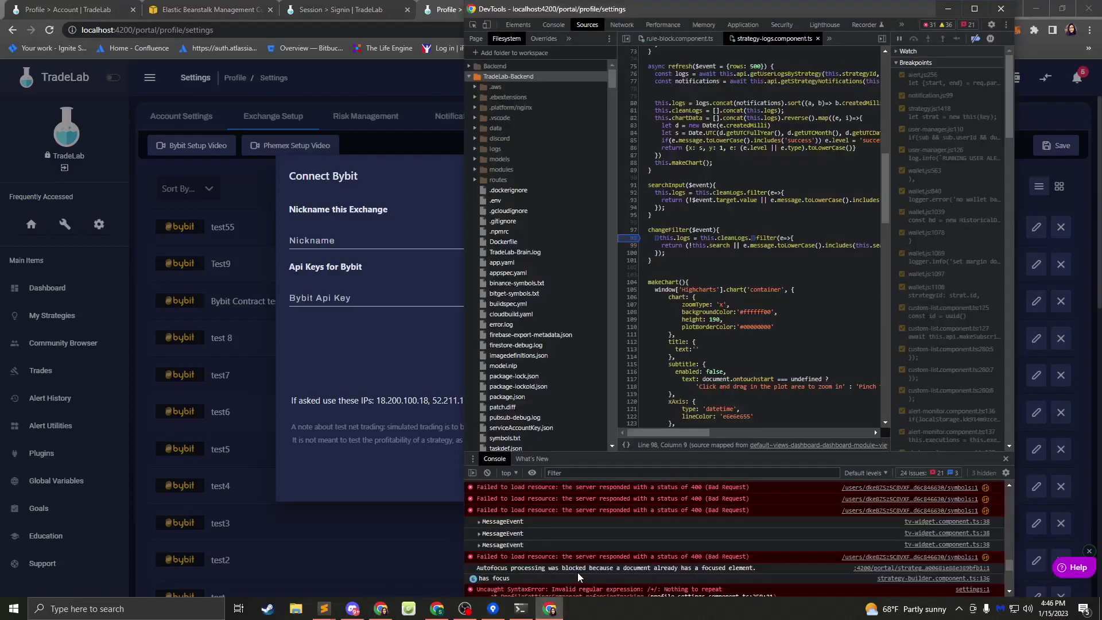
pyautogui.scroll(3, 597, 516)
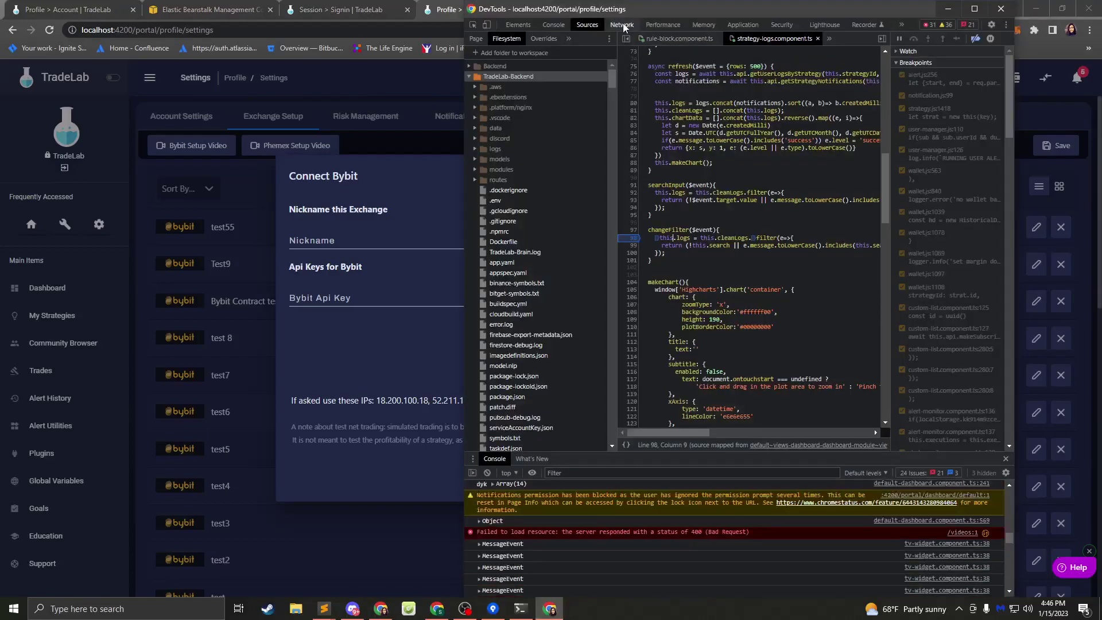
pyautogui.click(621, 25)
pyautogui.scroll(3, 674, 378)
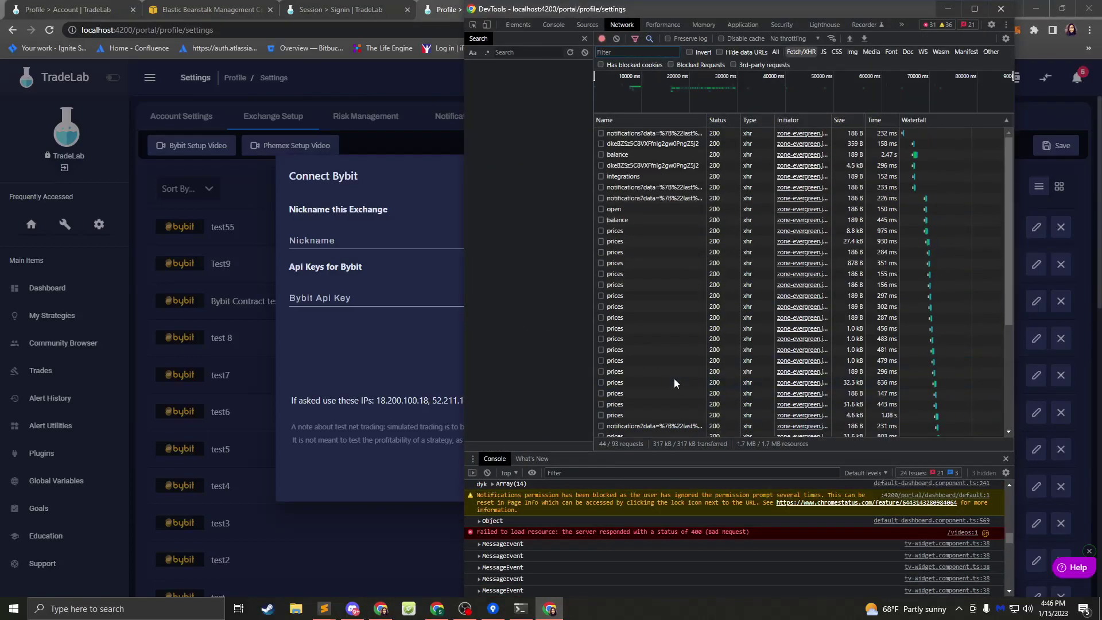
pyautogui.click(631, 155)
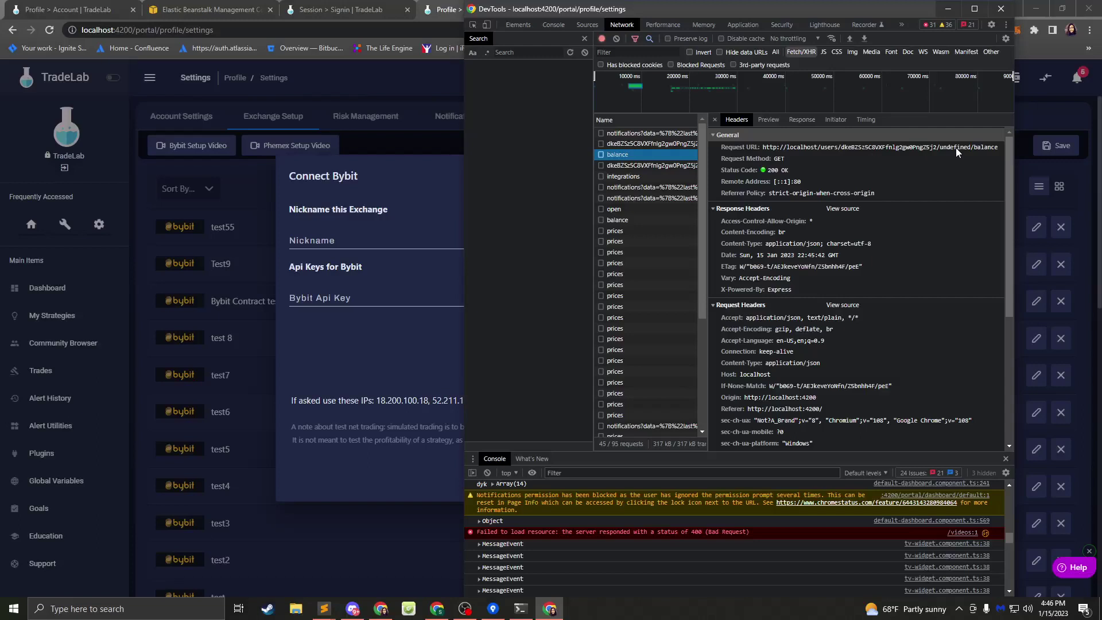
pyautogui.click(360, 325)
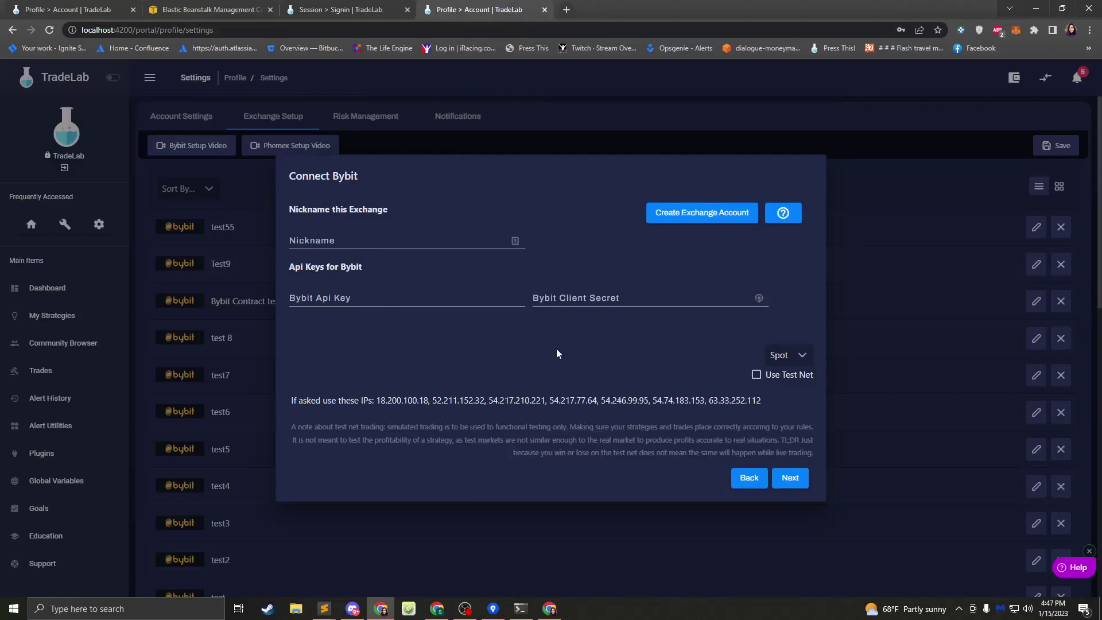
# - Fill the Connect Bybit form with nickname 'teatset' plus a test API key and client secret
pyautogui.click(344, 240)
pyautogui.write('teatset')
pyautogui.click(354, 295)
pyautogui.write('tesat')
pyautogui.click(567, 305)
pyautogui.write('tesatesat')
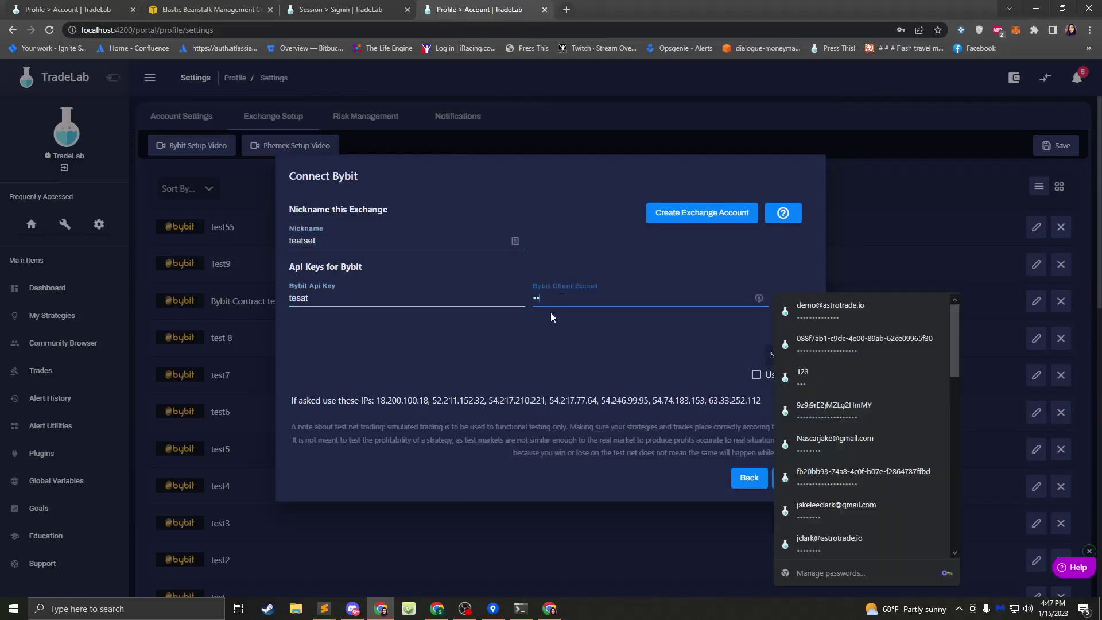
# - Inspect the connect dialog in DevTools and switch to the Sources panel
pyautogui.rightClick(469, 363)
pyautogui.click(548, 573)
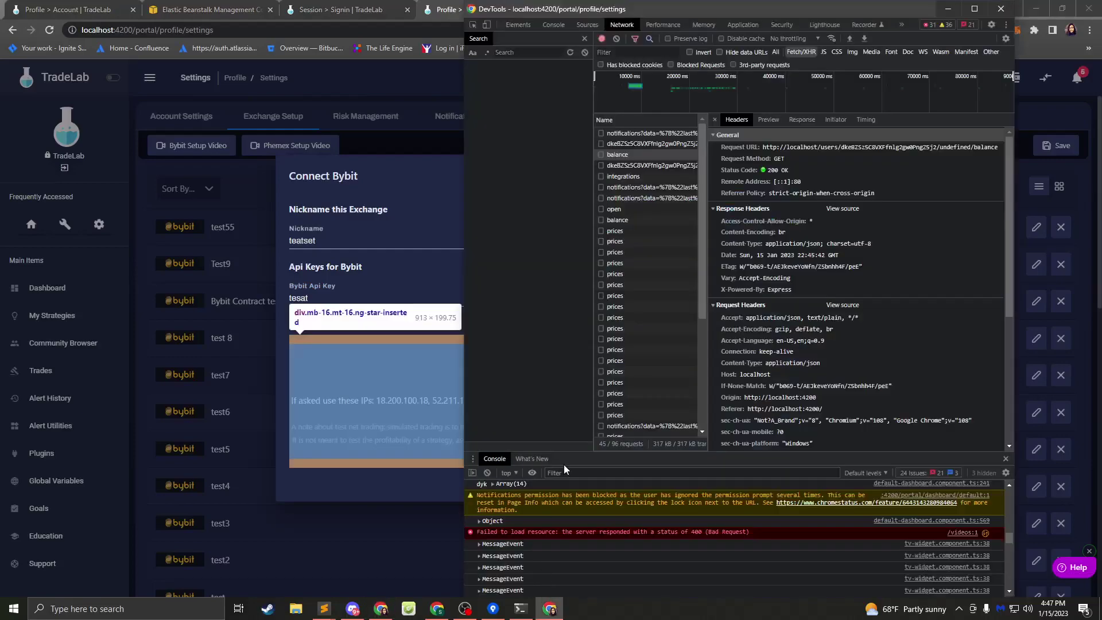
pyautogui.click(587, 25)
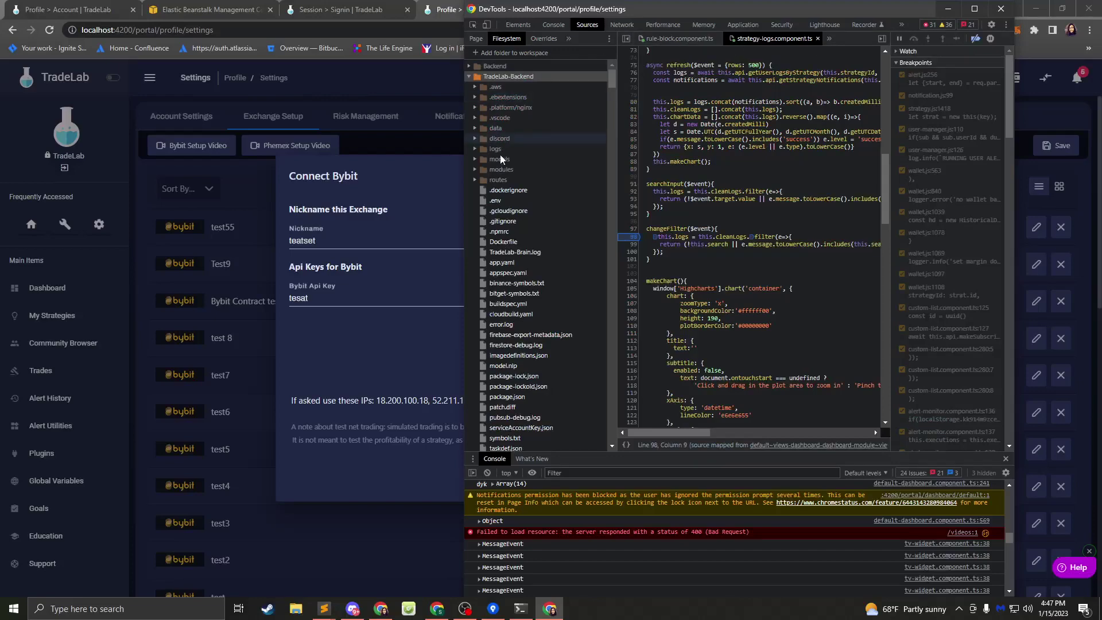
# - Expand TradeLab-Frontend's src > app > shared > components folders in the source tree
pyautogui.scroll(-10, 501, 154)
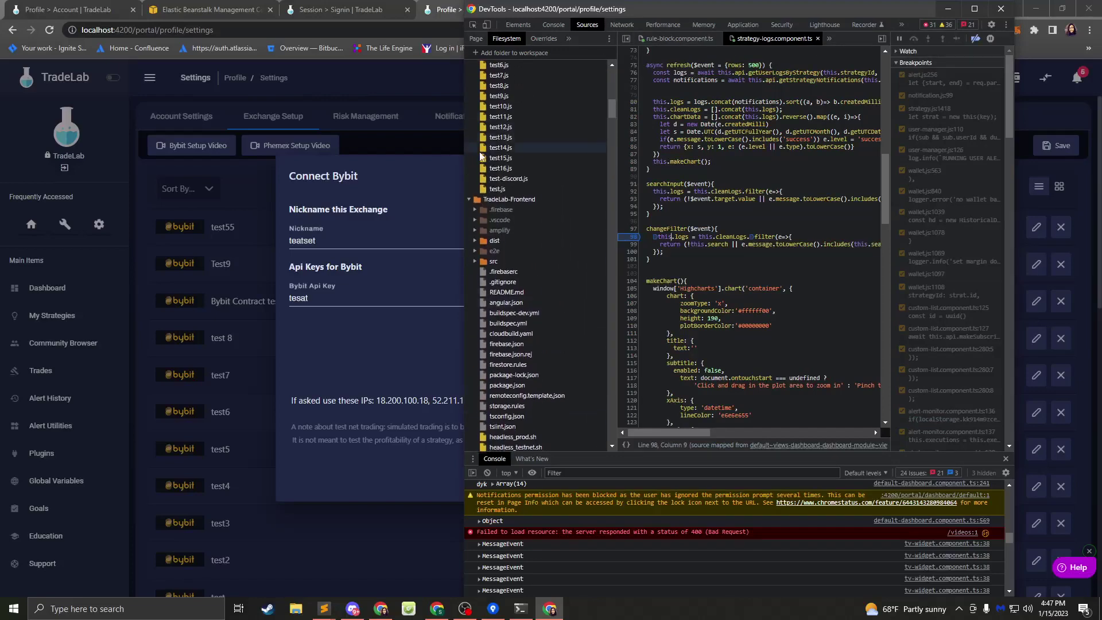
pyautogui.click(476, 262)
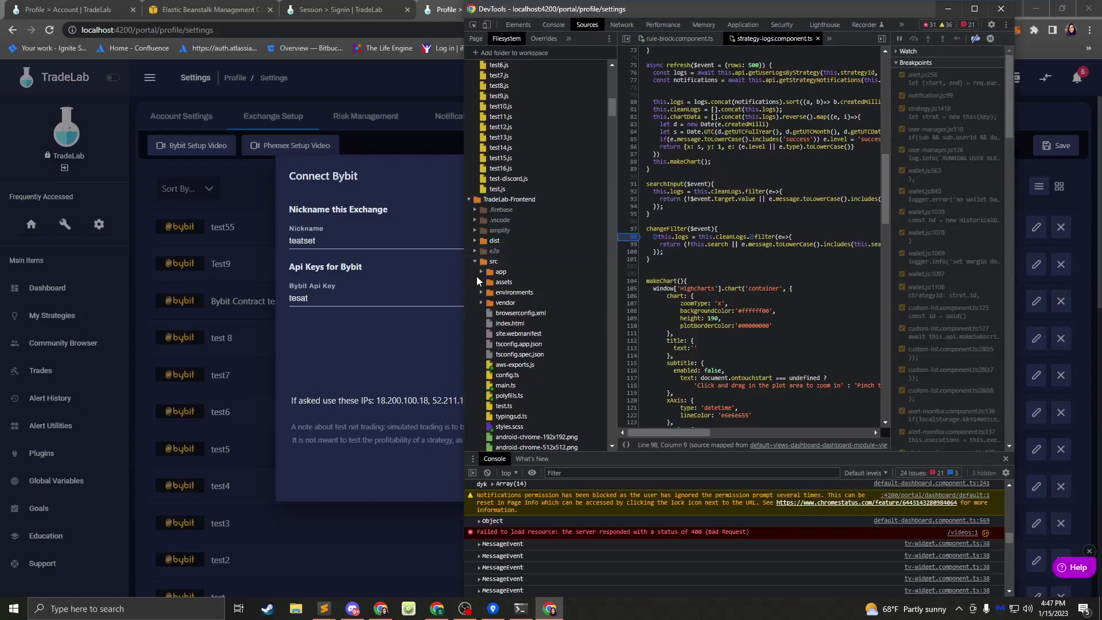
pyautogui.click(478, 273)
pyautogui.click(483, 273)
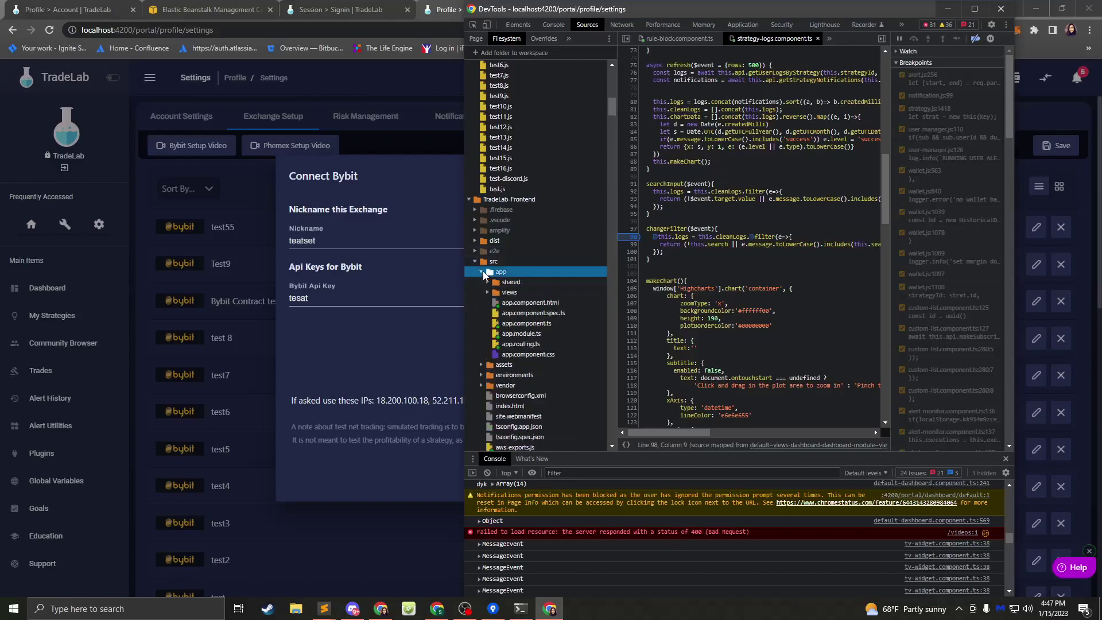
pyautogui.click(488, 282)
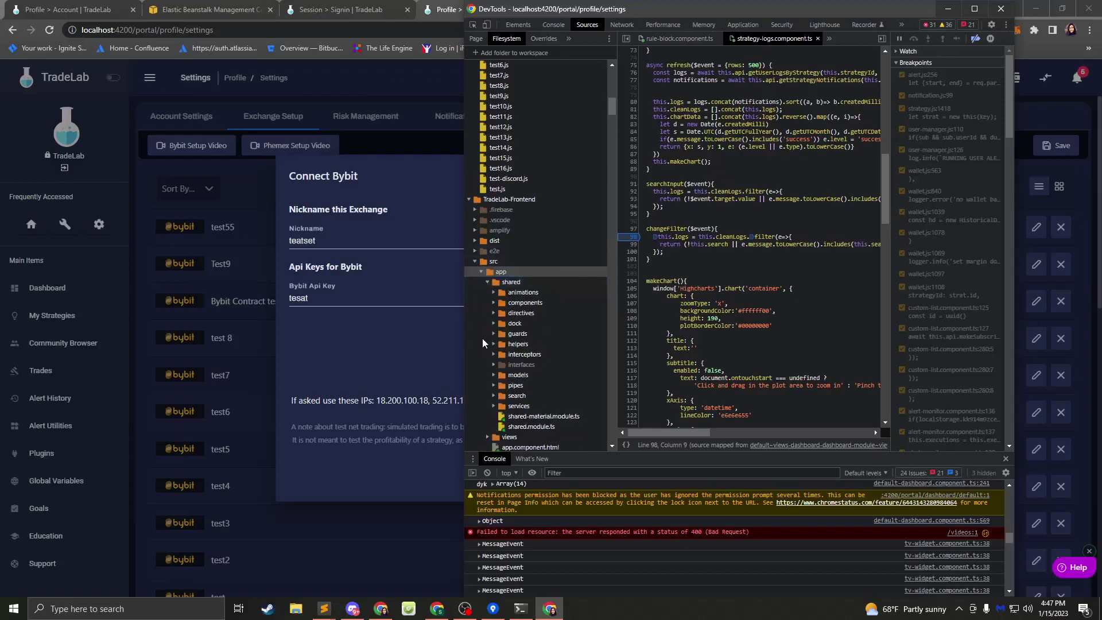
pyautogui.scroll(-2, 489, 347)
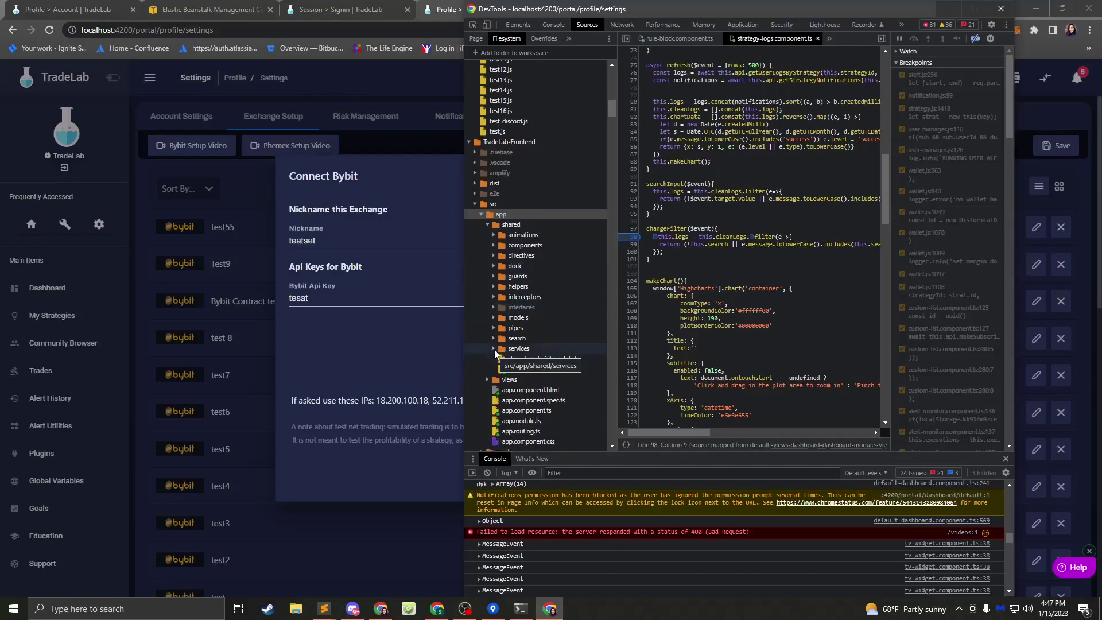
pyautogui.click(500, 246)
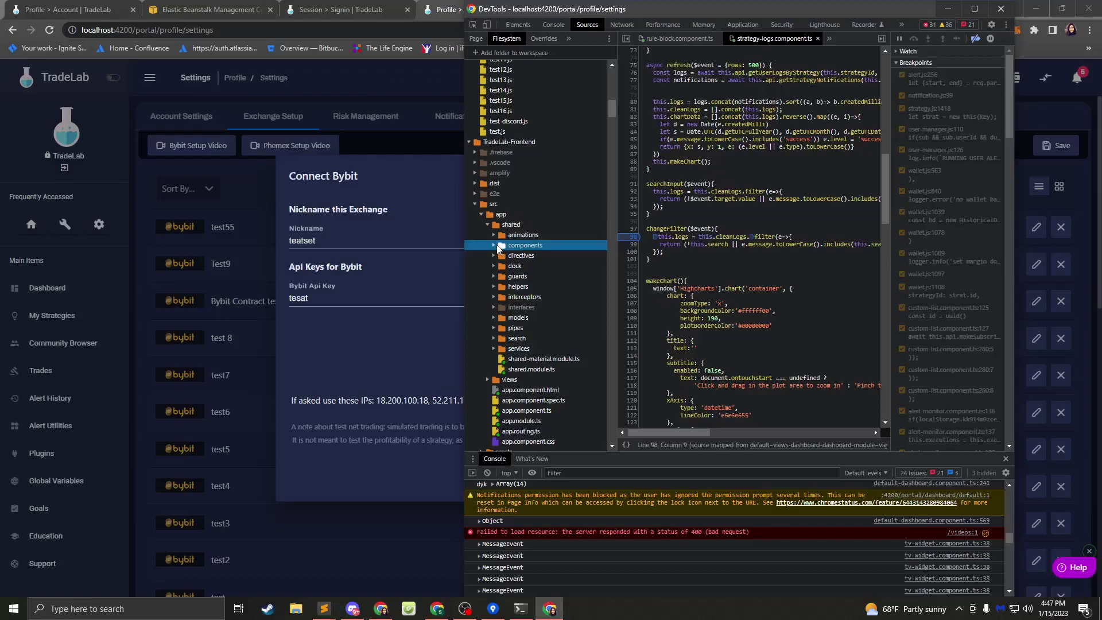
pyautogui.click(496, 246)
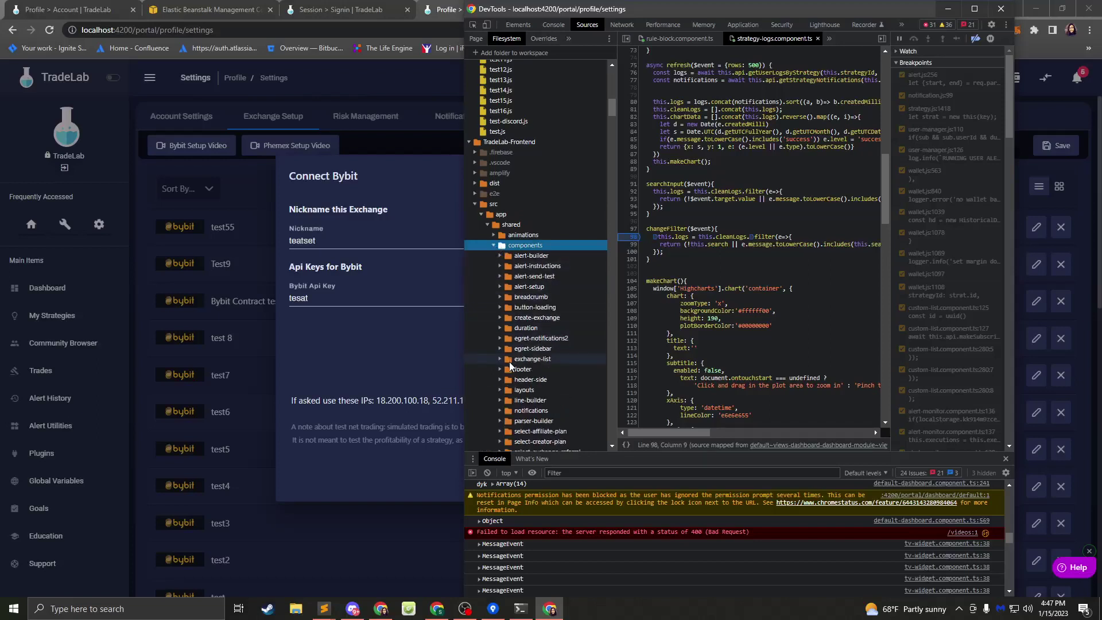
pyautogui.scroll(-1, 510, 365)
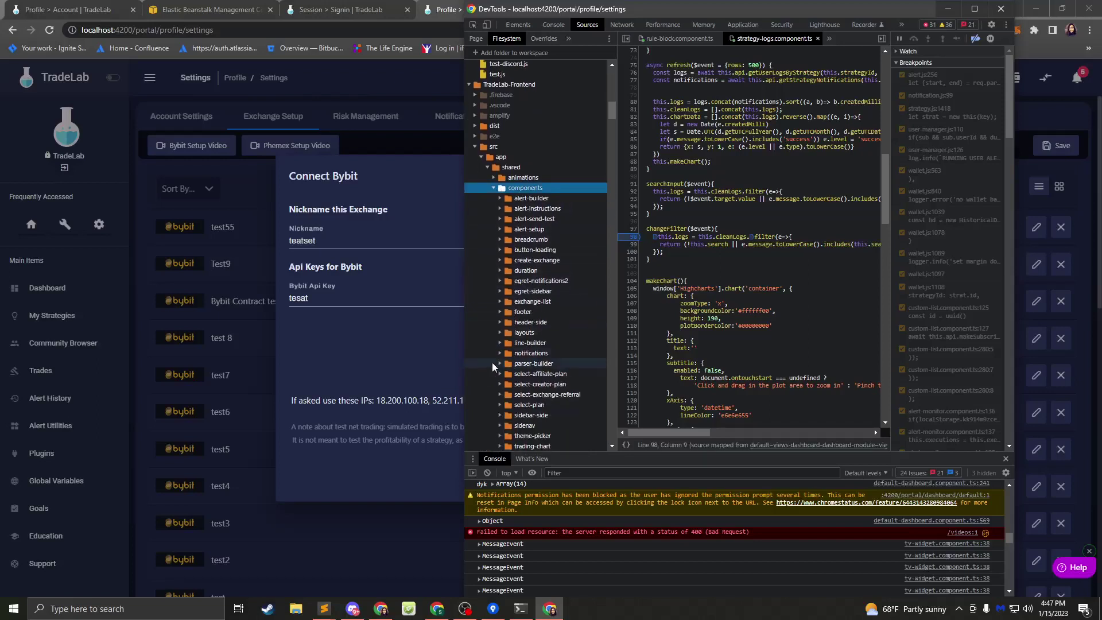
# - In create-exchange.component.ts, set a breakpoint at line 230 in save(), then return to the dialog
pyautogui.click(500, 260)
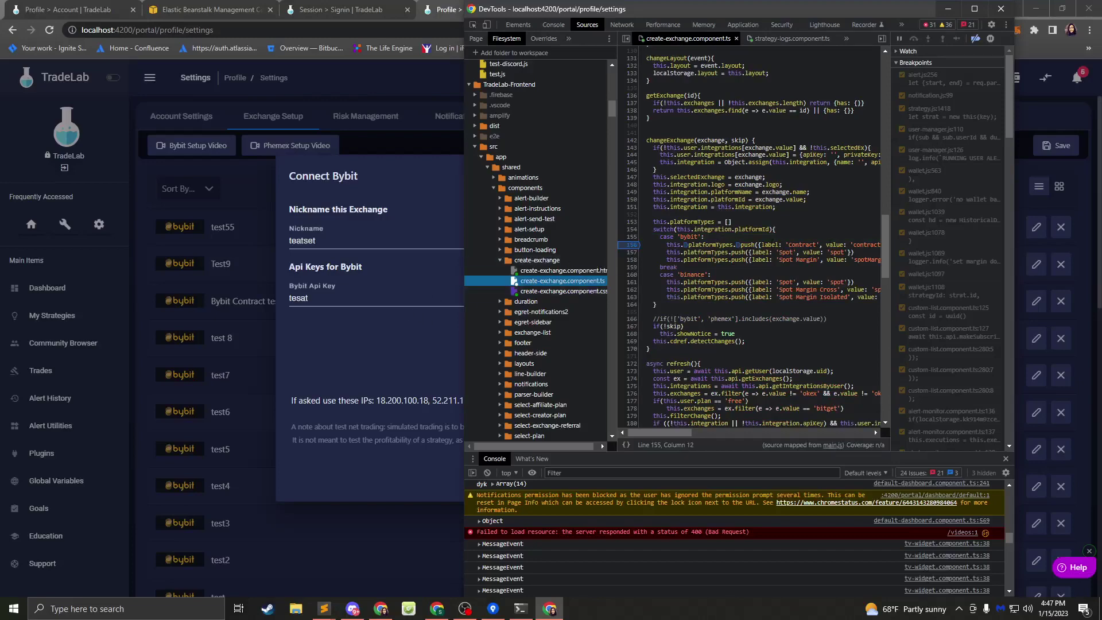
pyautogui.scroll(4, 760, 246)
pyautogui.scroll(-7, 757, 246)
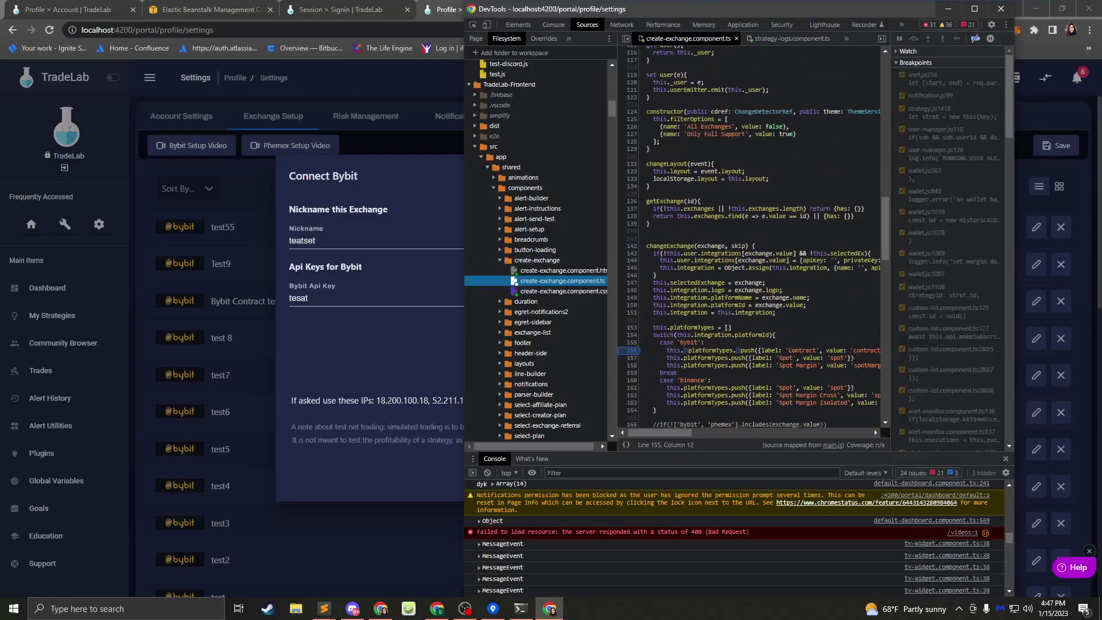
pyautogui.scroll(-6, 757, 246)
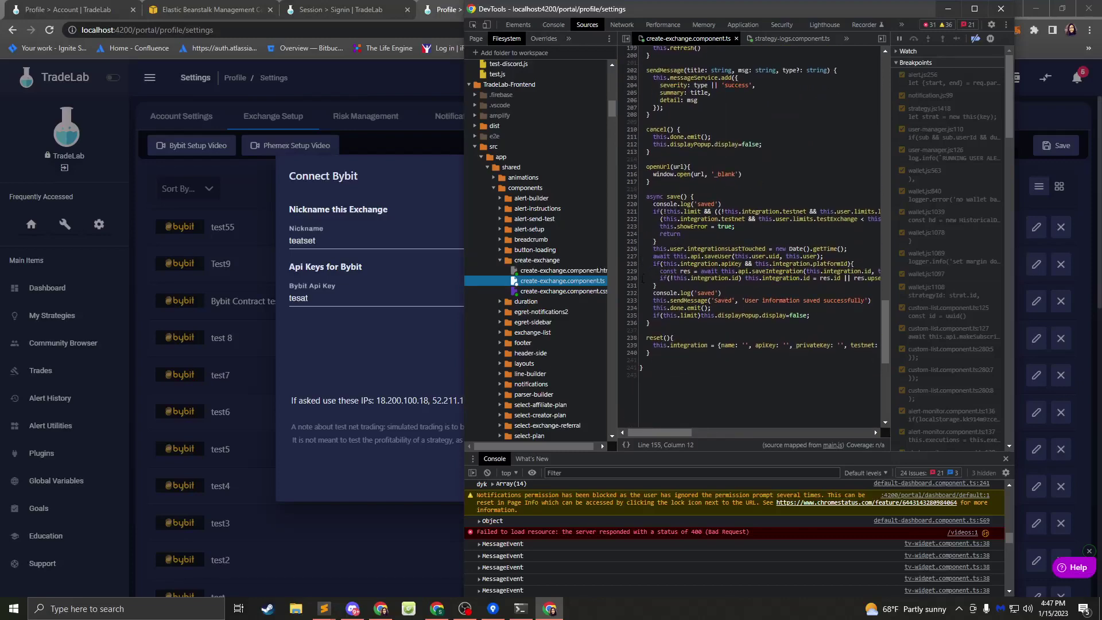
pyautogui.click(633, 276)
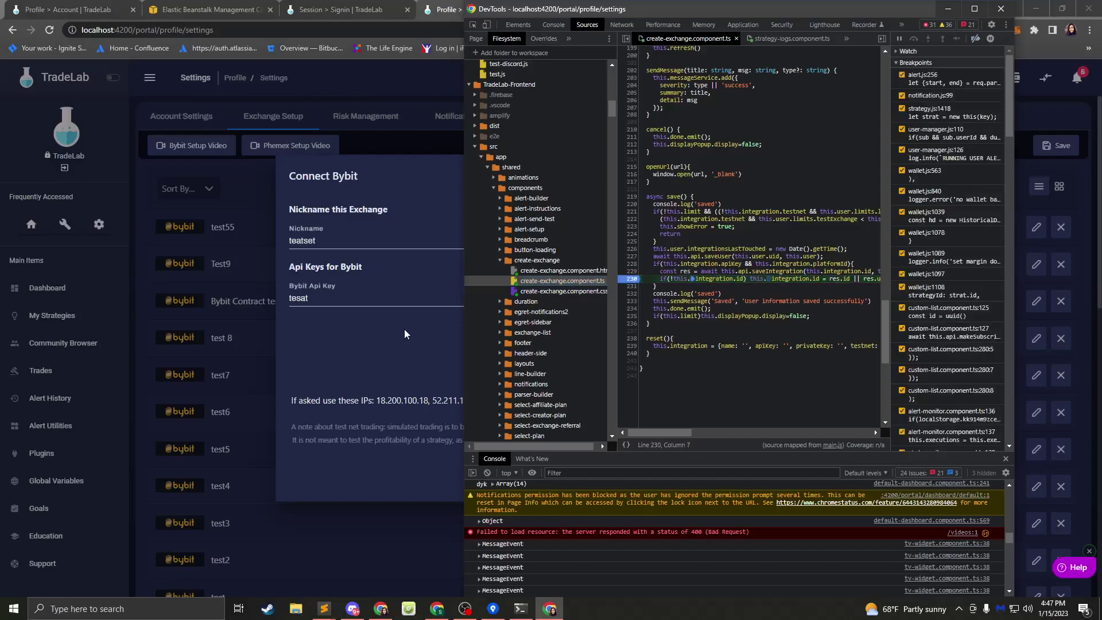
pyautogui.click(404, 329)
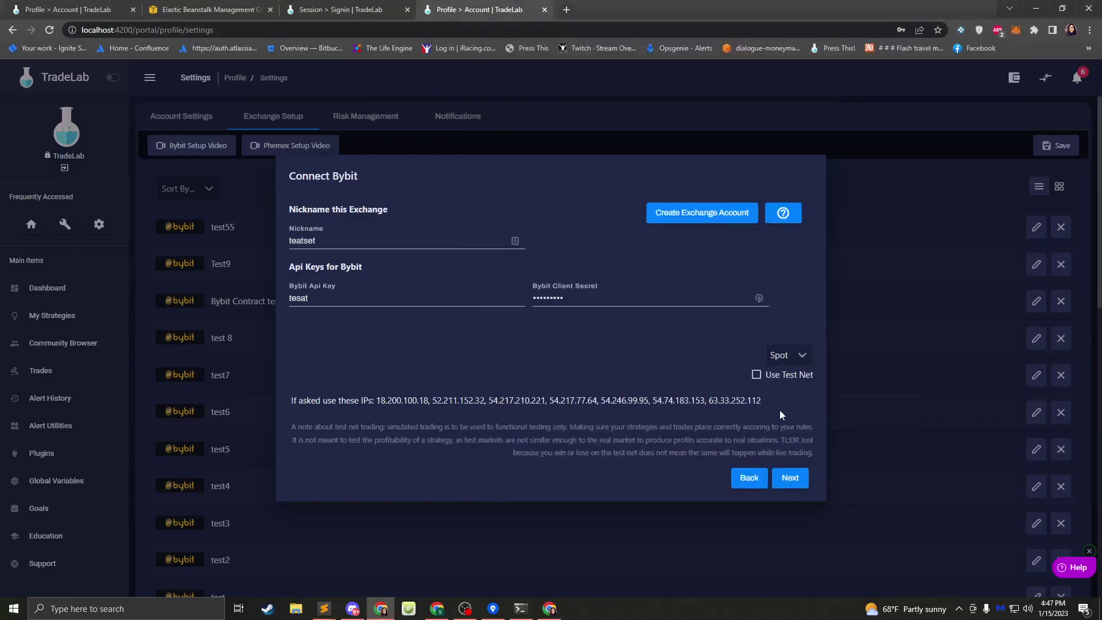
# - Run the Bybit test and resume past each breakpoint until the teatset connection saves
pyautogui.click(792, 481)
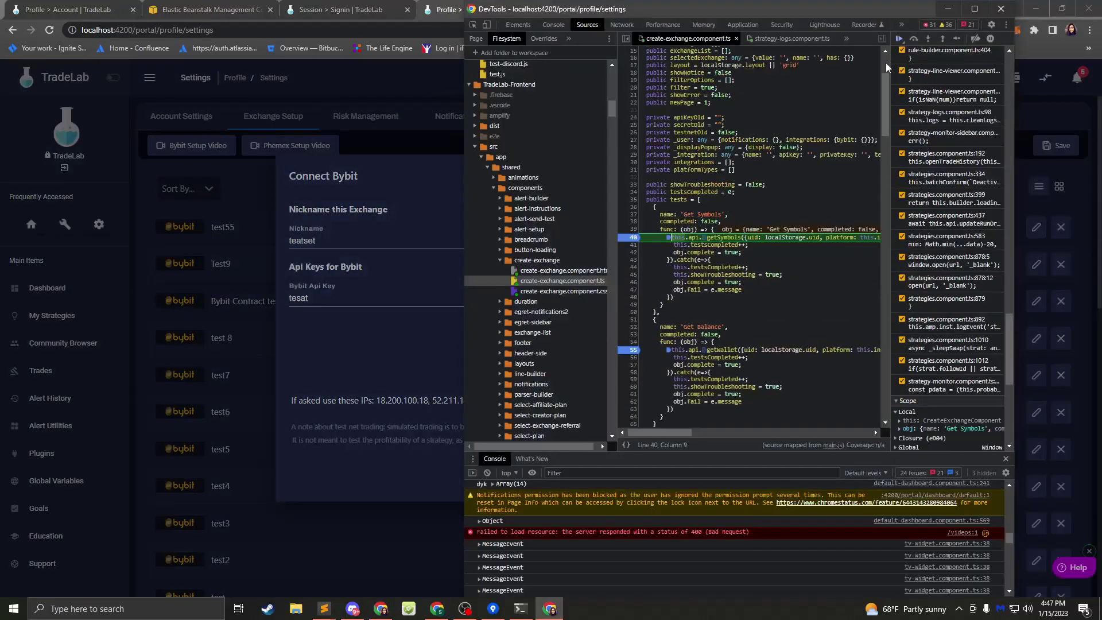
pyautogui.click(900, 39)
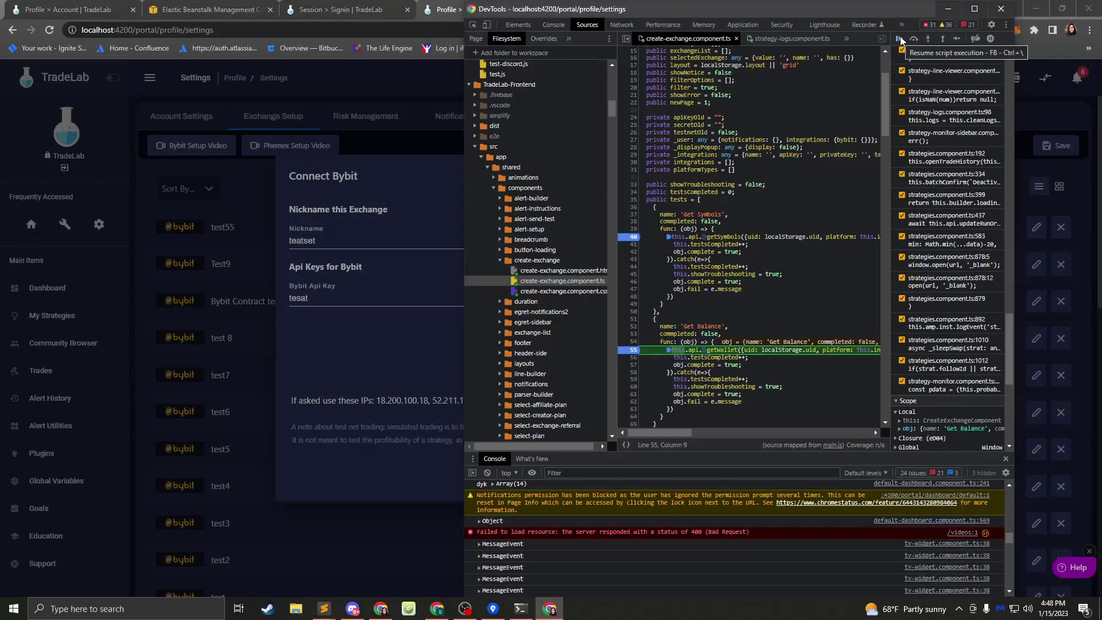
pyautogui.click(901, 39)
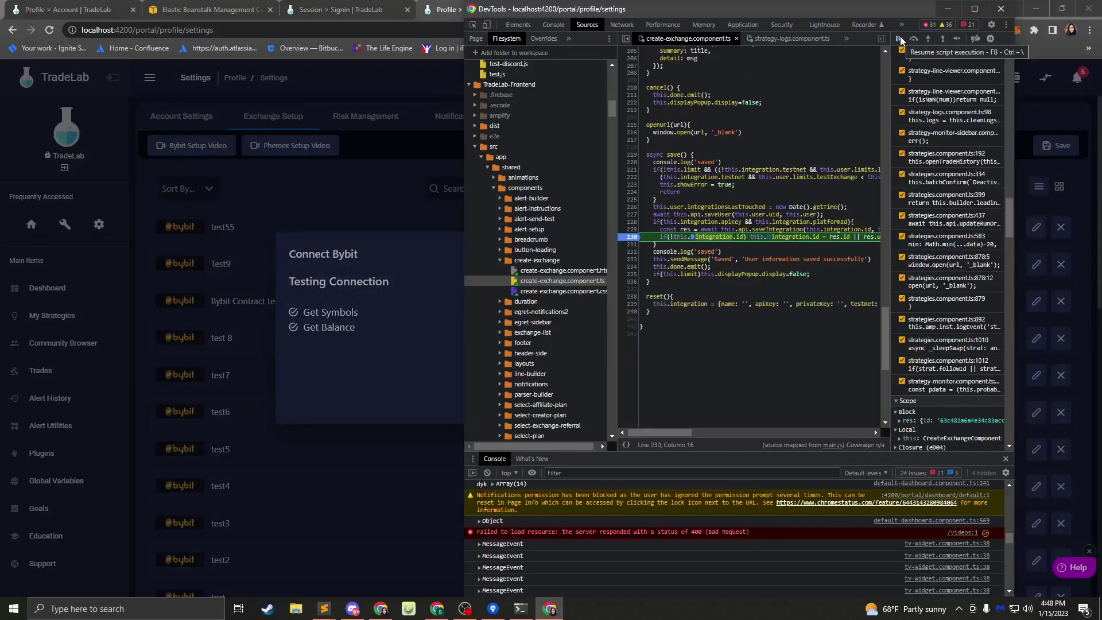
pyautogui.moveTo(815, 238)
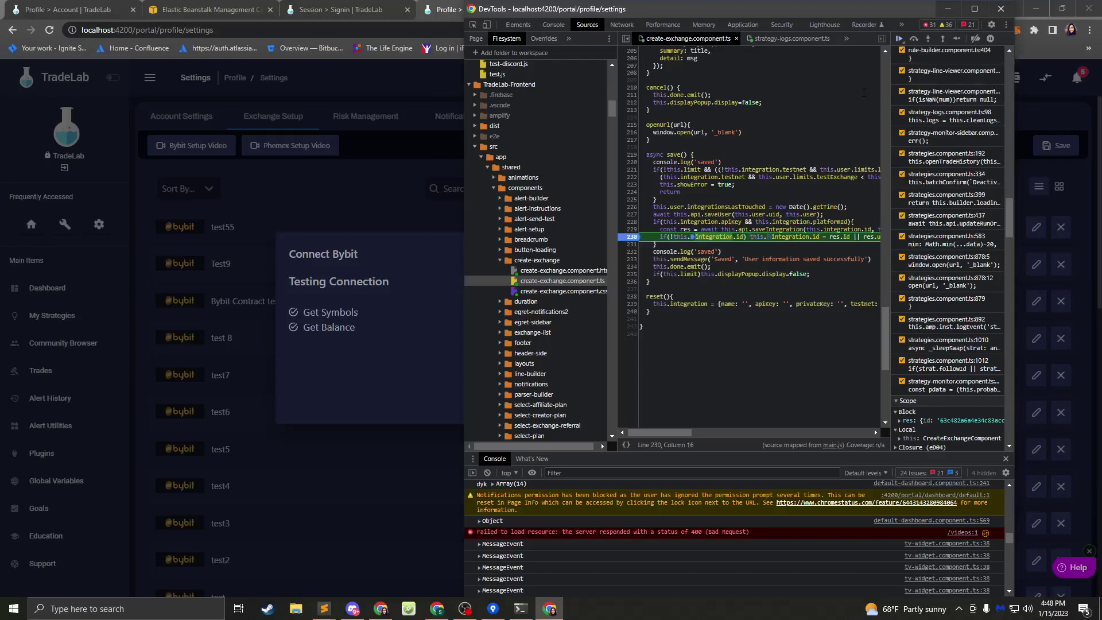
pyautogui.click(900, 40)
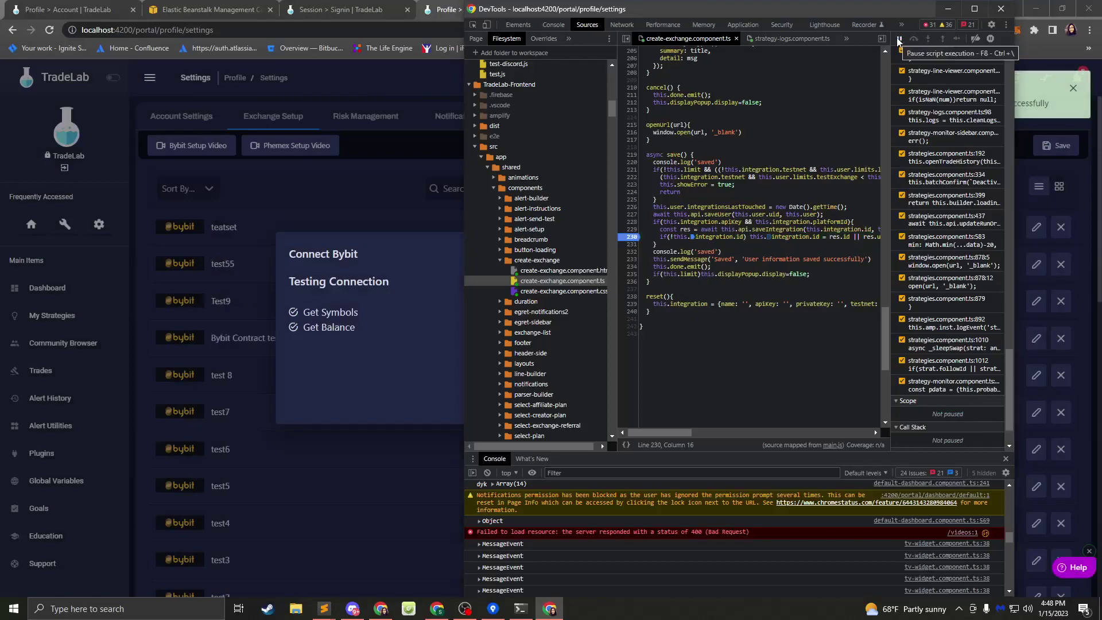
# - Go back to the form and rerun the tests, pausing at line 40's getSymbols breakpoint
pyautogui.click(393, 278)
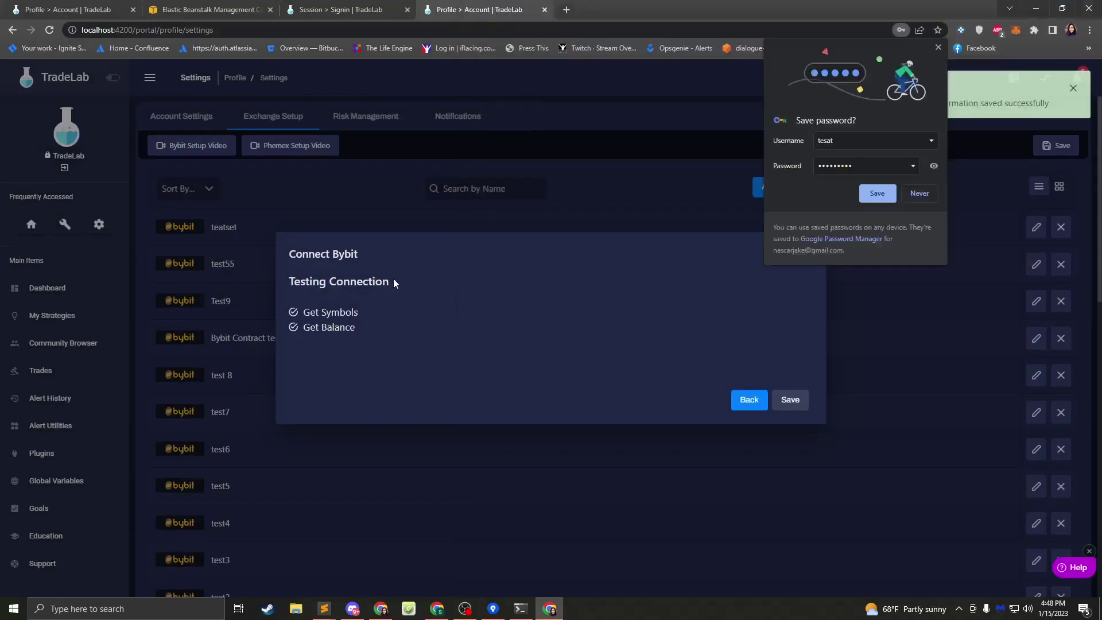
pyautogui.click(744, 406)
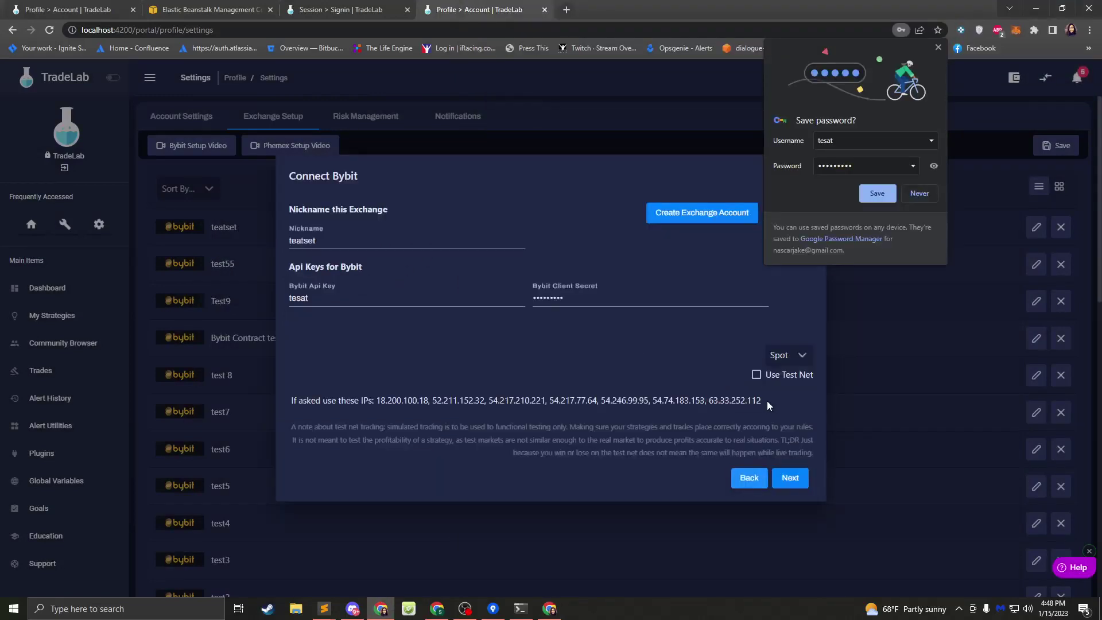
pyautogui.click(789, 479)
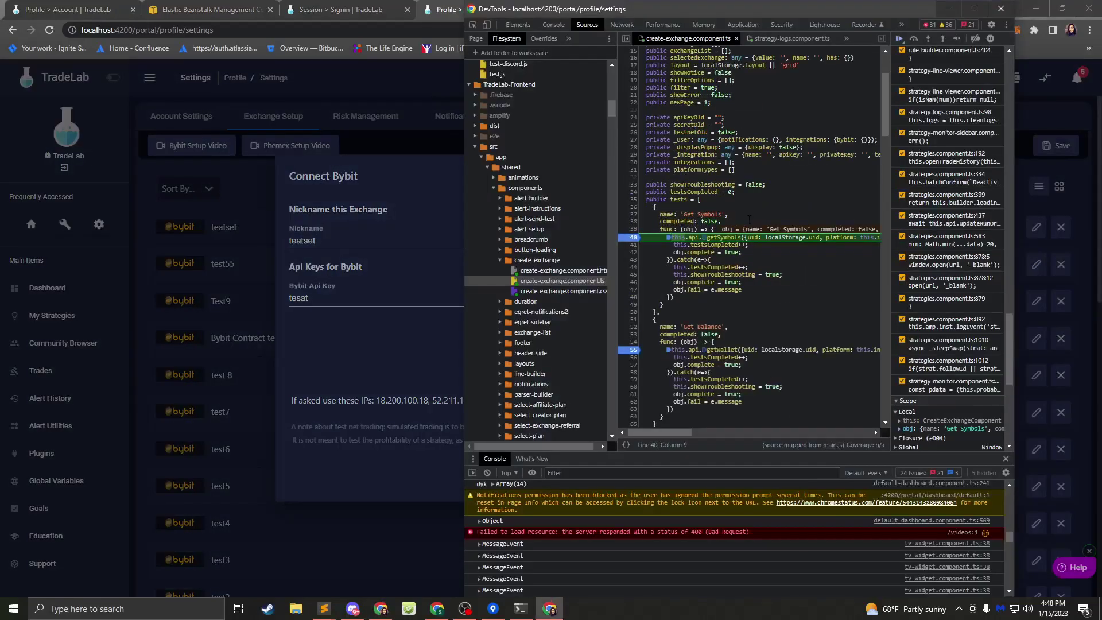
pyautogui.moveTo(864, 238)
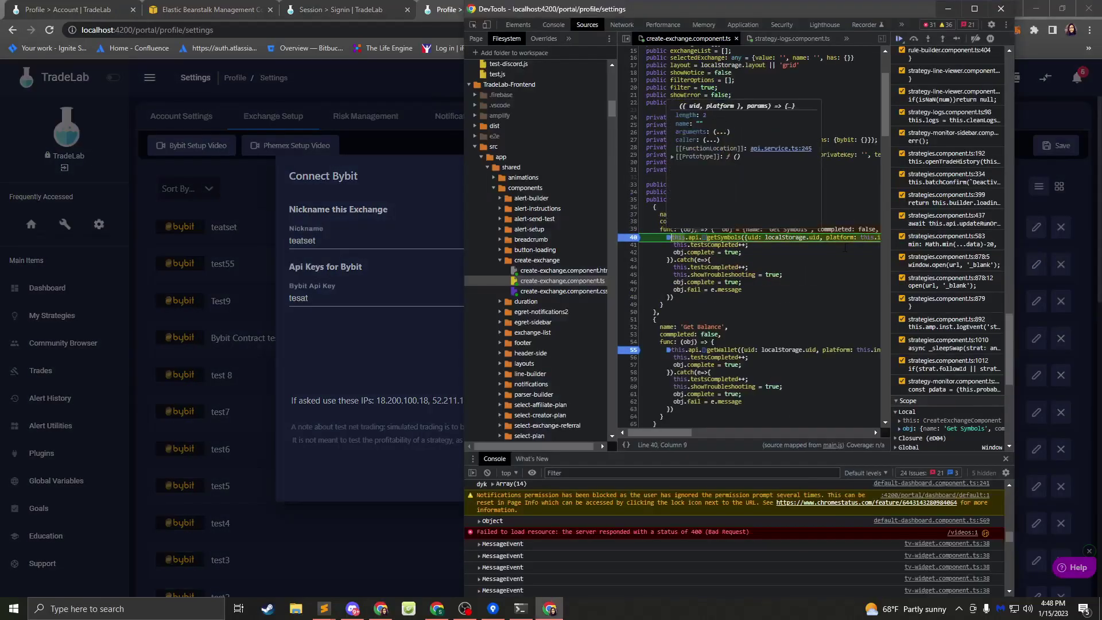
pyautogui.hscroll(5, 845, 248)
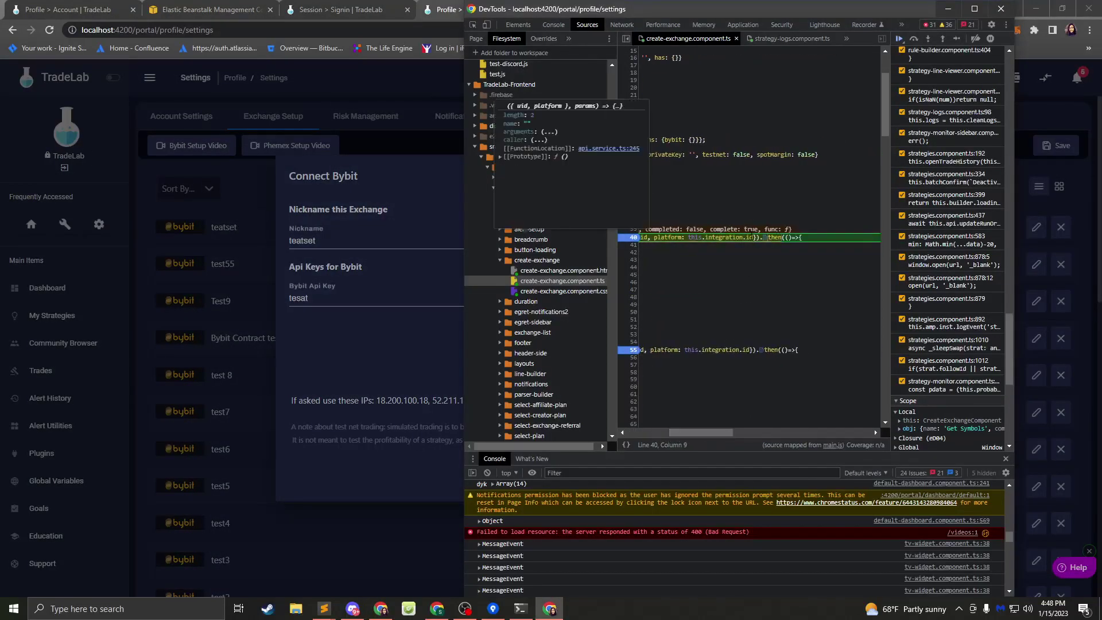
pyautogui.moveTo(750, 238)
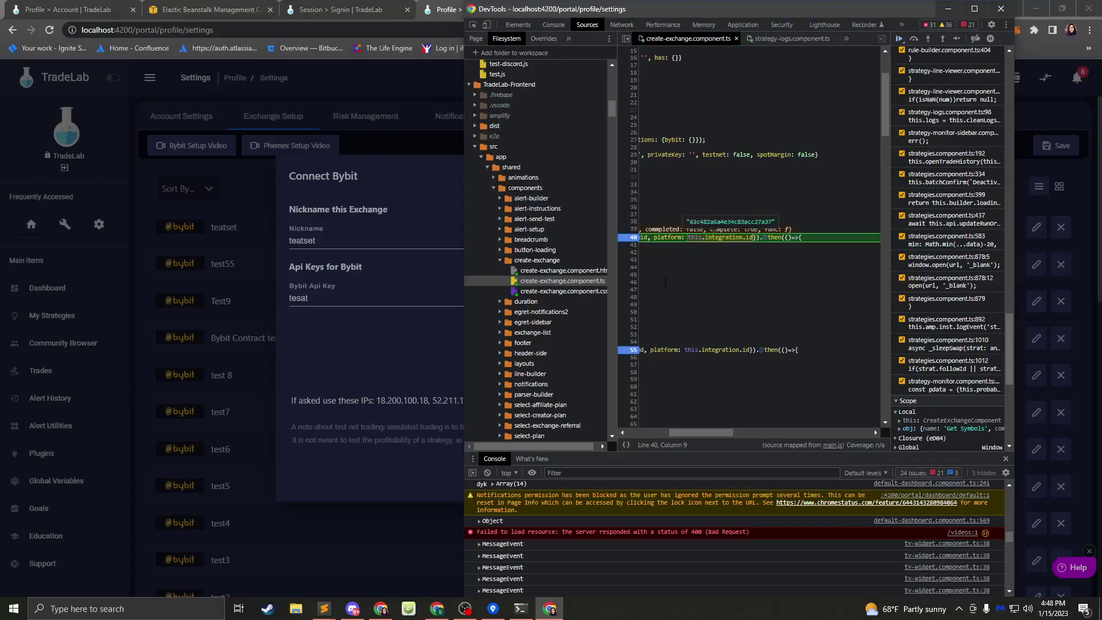